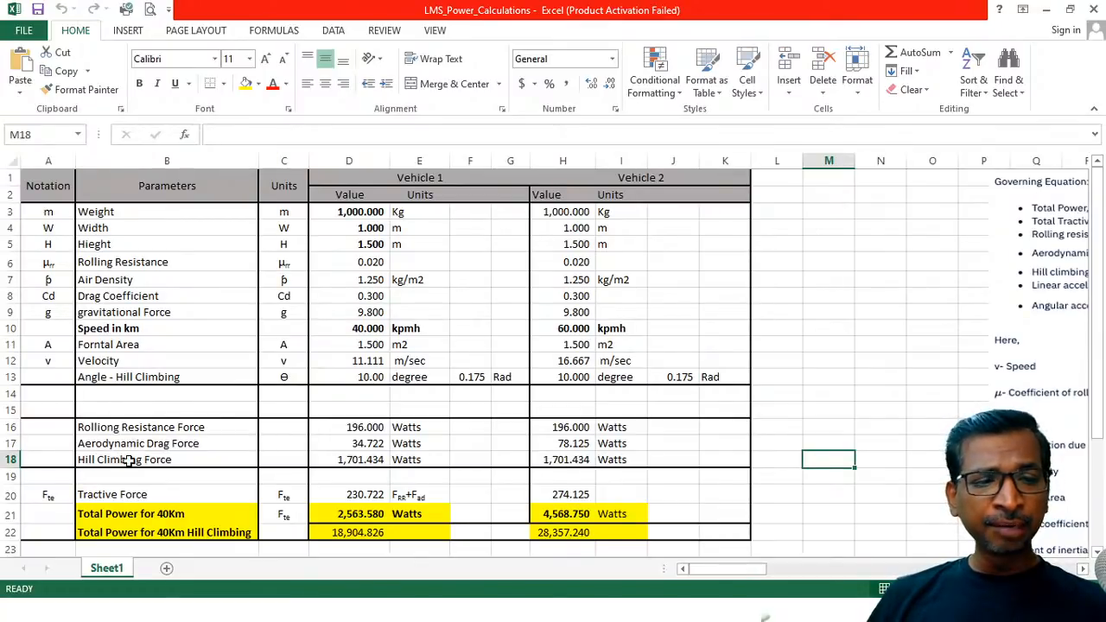
Examine Vehicle 1's weight, width, height and speed inputs together with its total power and hill-climbing power formulas.
scroll(128, 460, "down", 2)
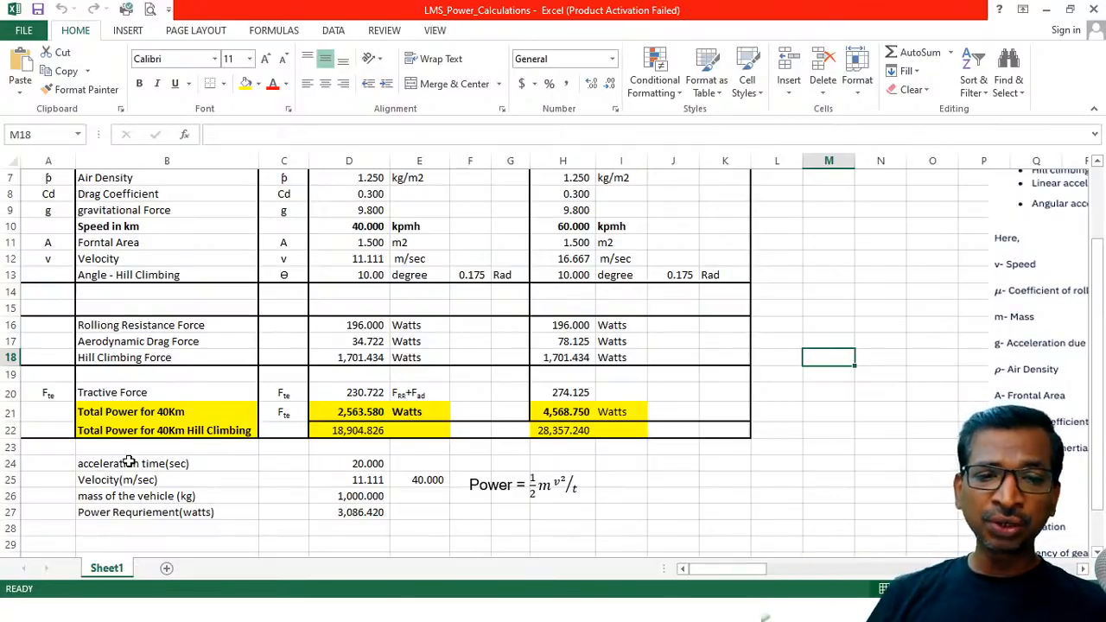
scroll(182, 426, "up", 2)
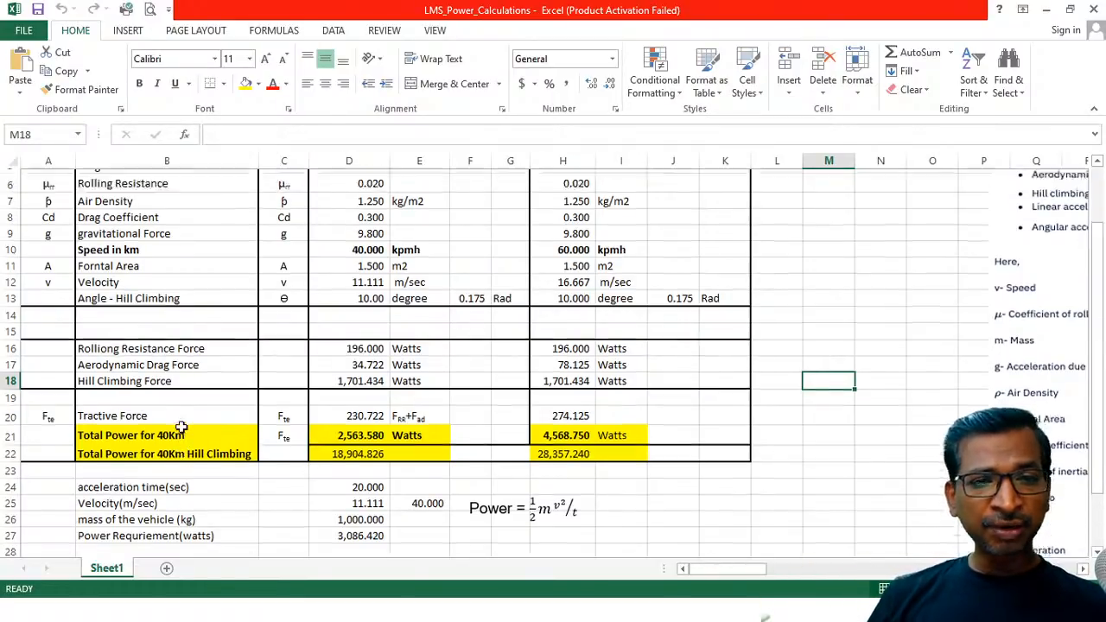
left_click_drag(365, 208, 363, 363)
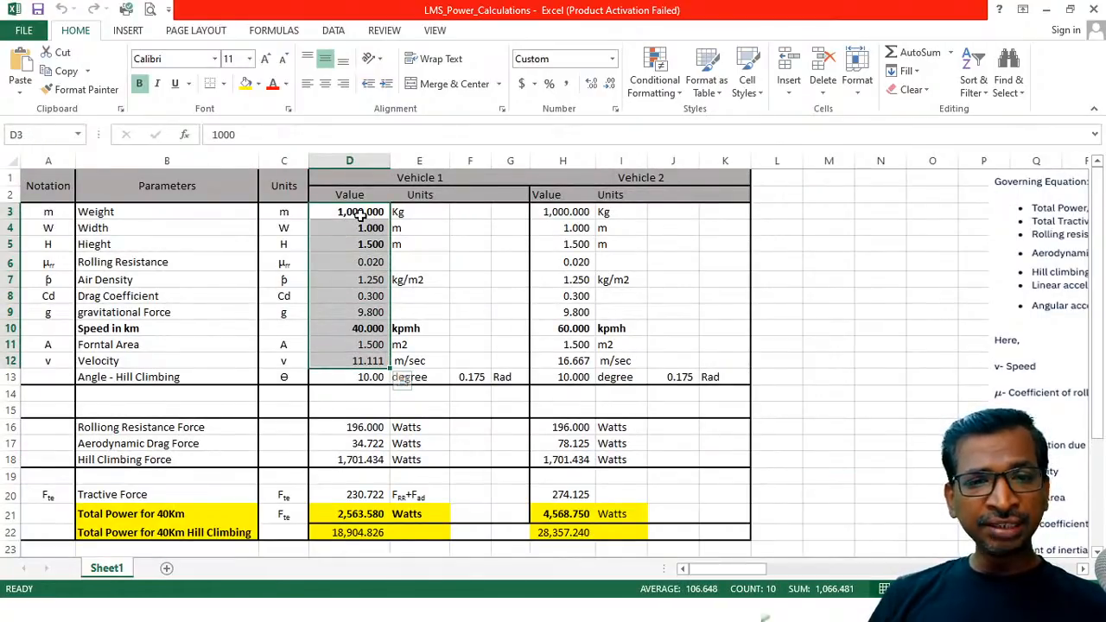
left_click_drag(363, 228, 362, 242)
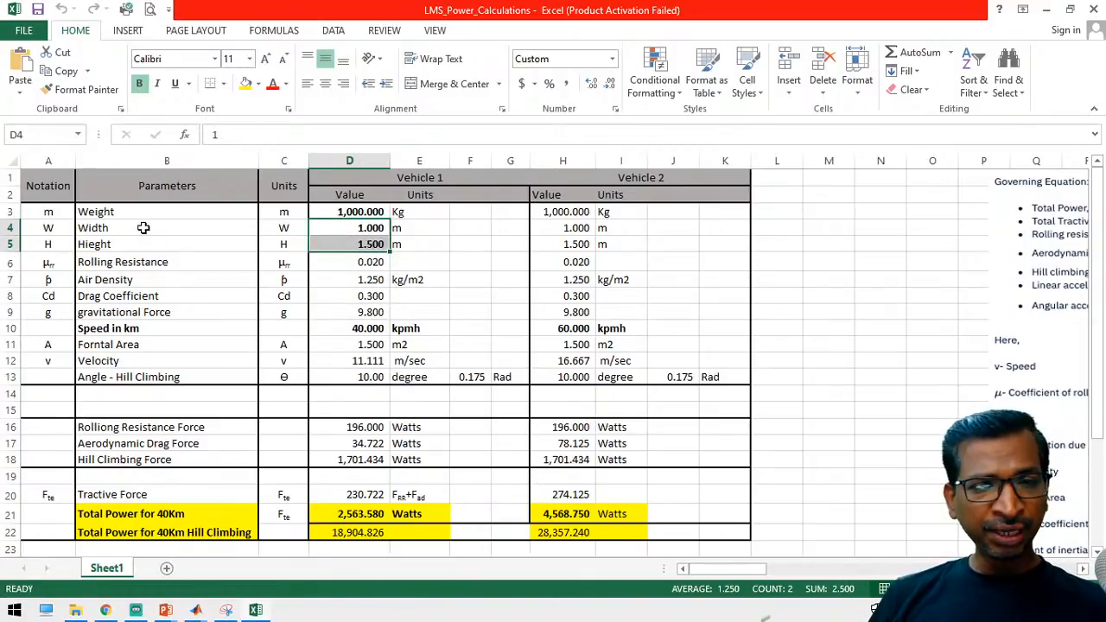
left_click(349, 325)
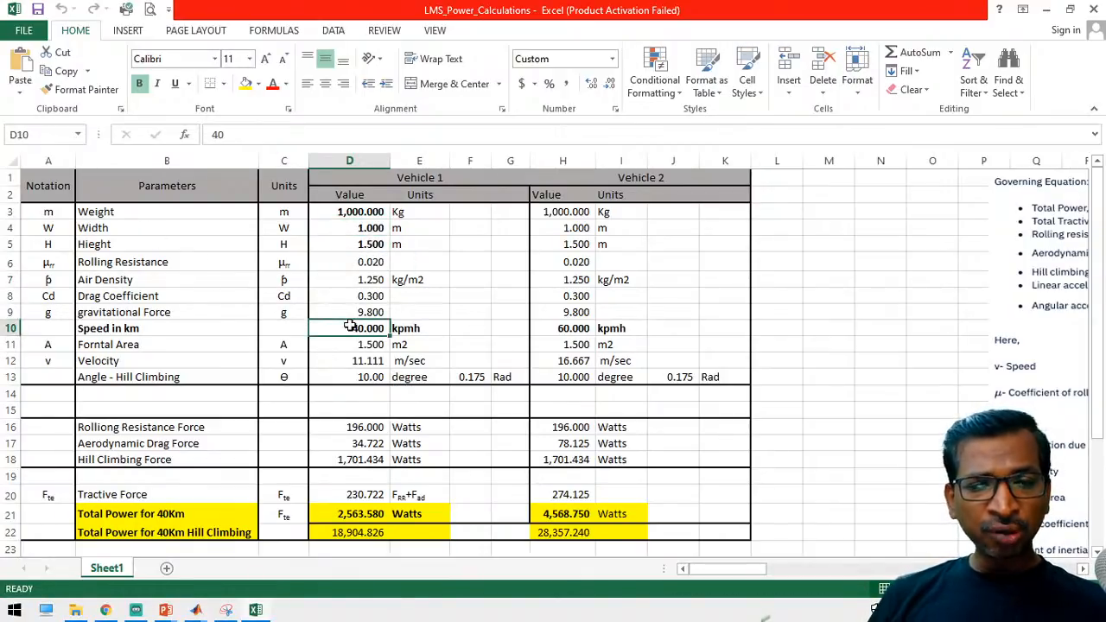
scroll(349, 325, "down", 2)
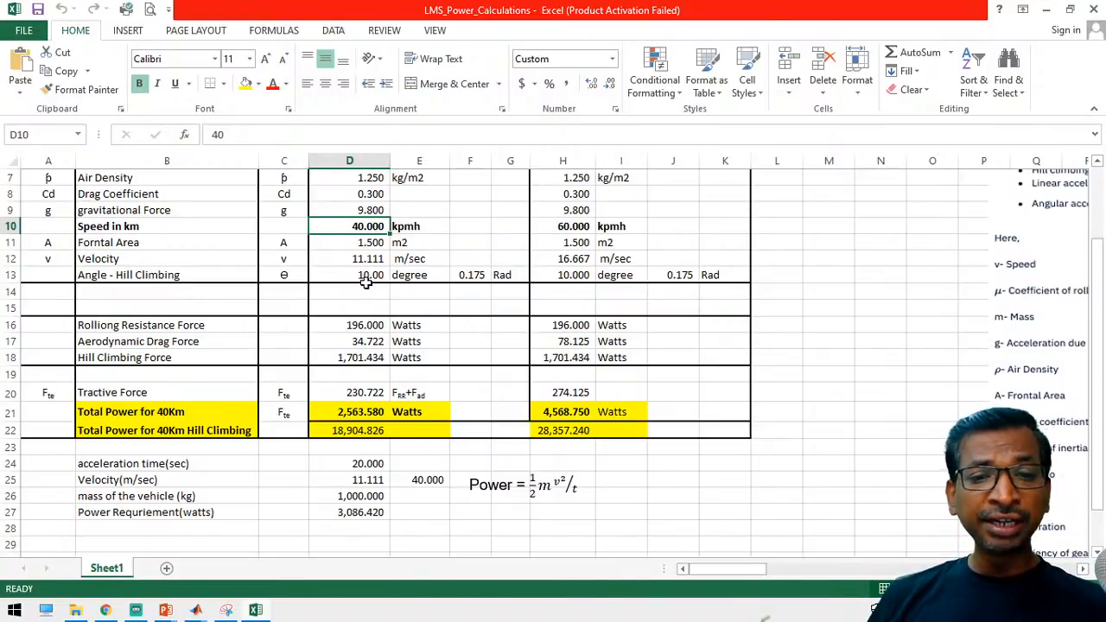
left_click(338, 430)
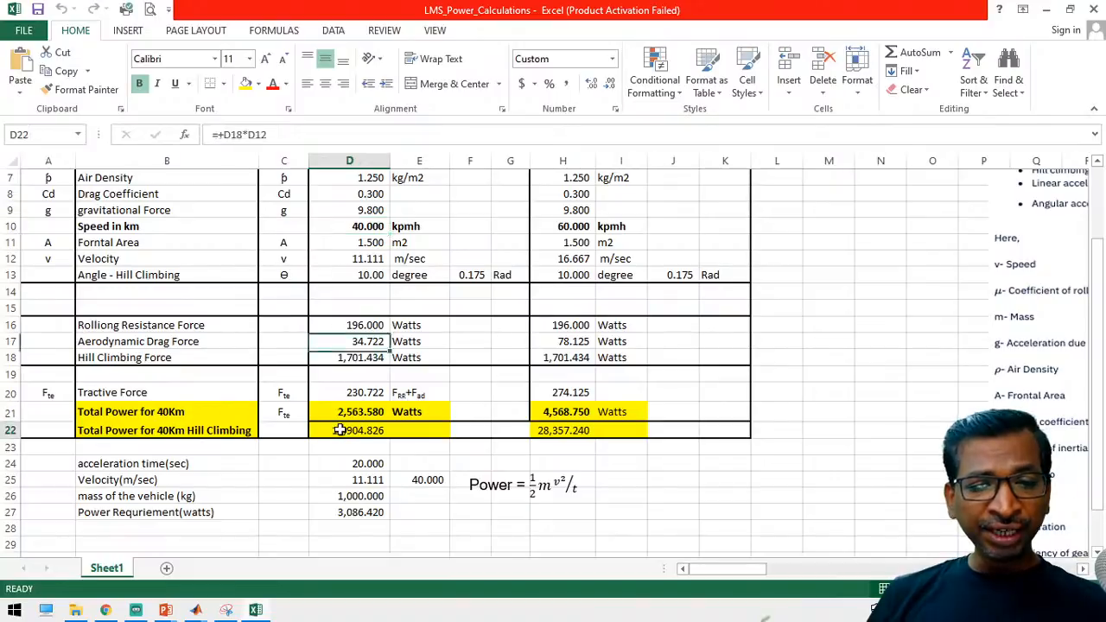
left_click(327, 442)
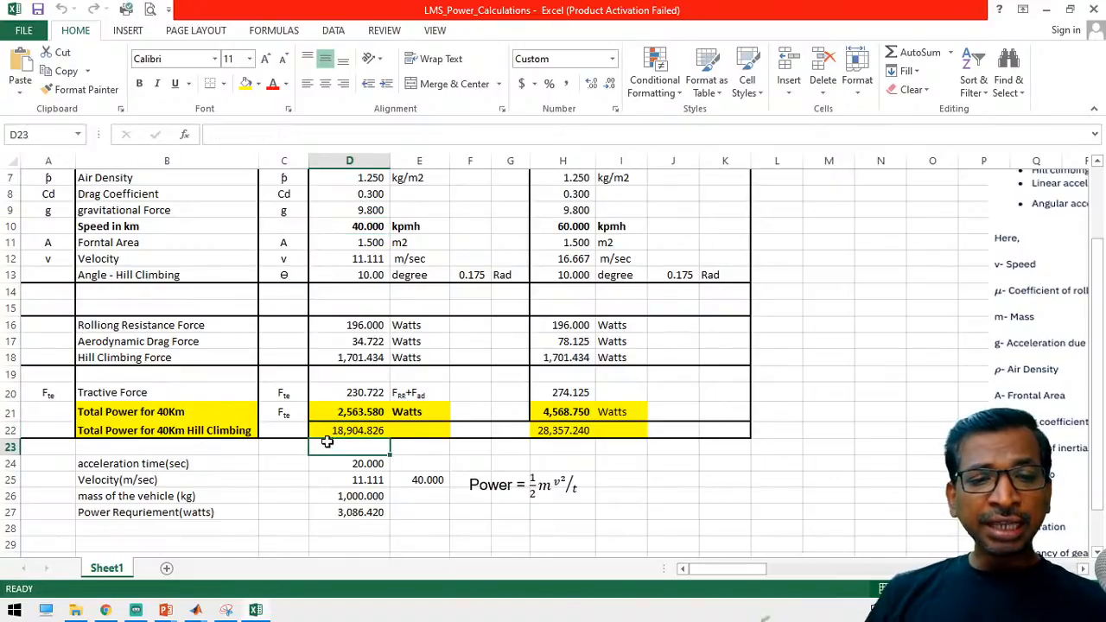
left_click(432, 450)
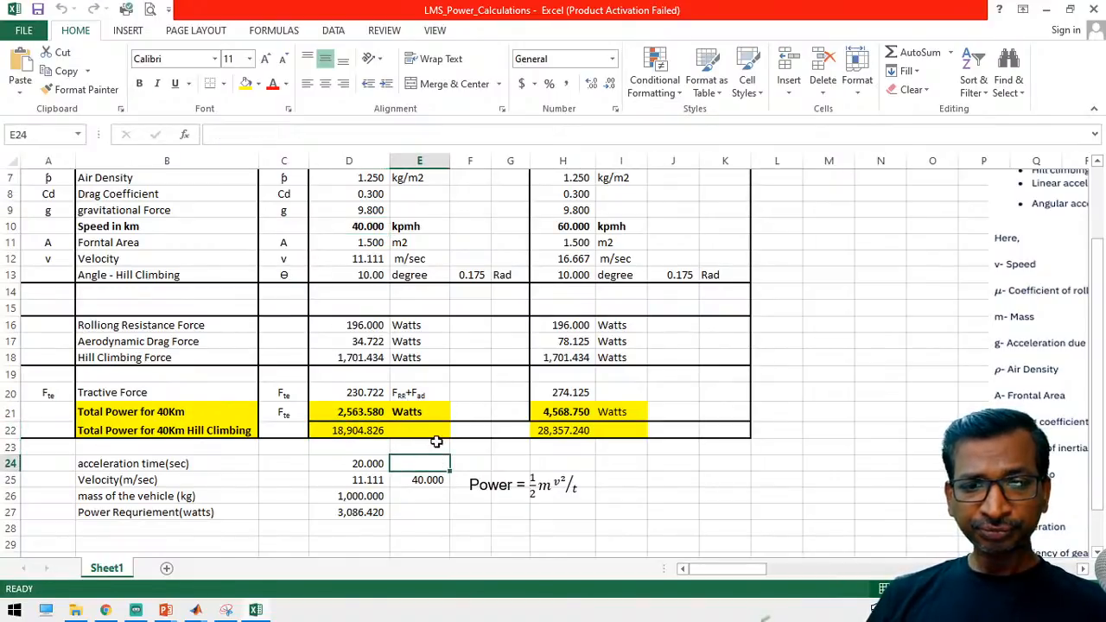
scroll(351, 446, "up", 2)
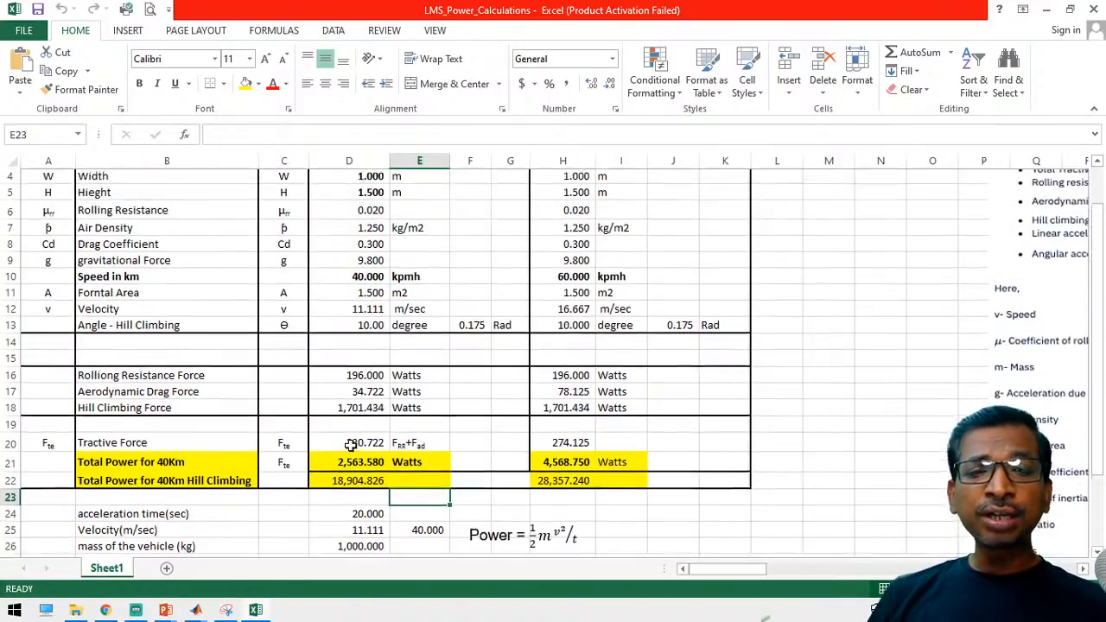
Examine the acceleration time, velocity, vehicle mass and power requirement rows and compare the mass with Vehicle 1's weight.
scroll(350, 447, "down", 3)
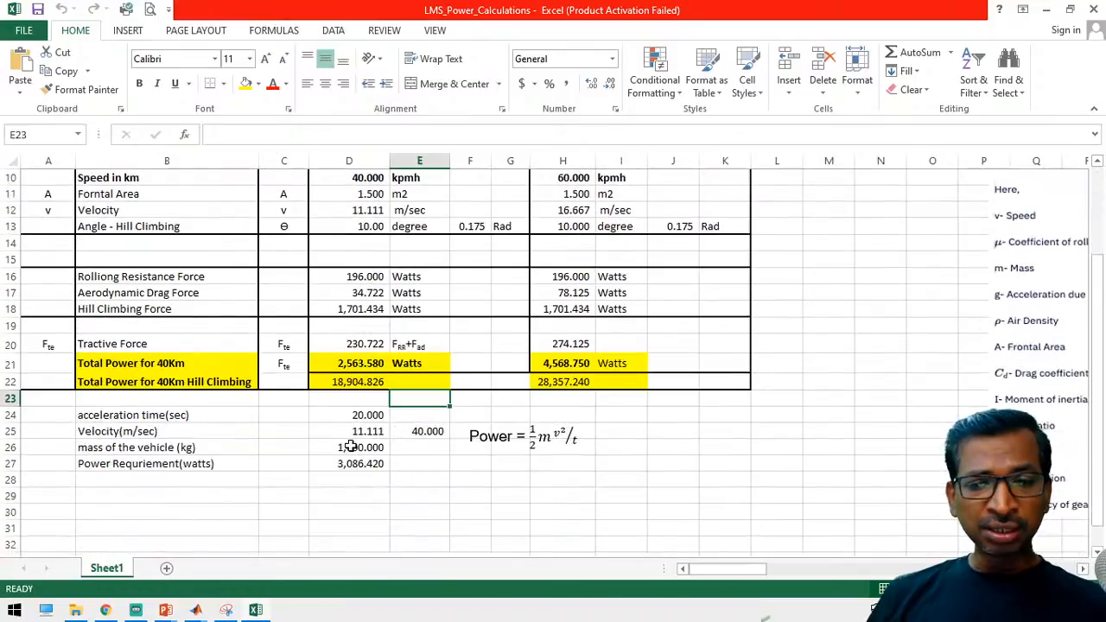
left_click(343, 514)
left_click(409, 404)
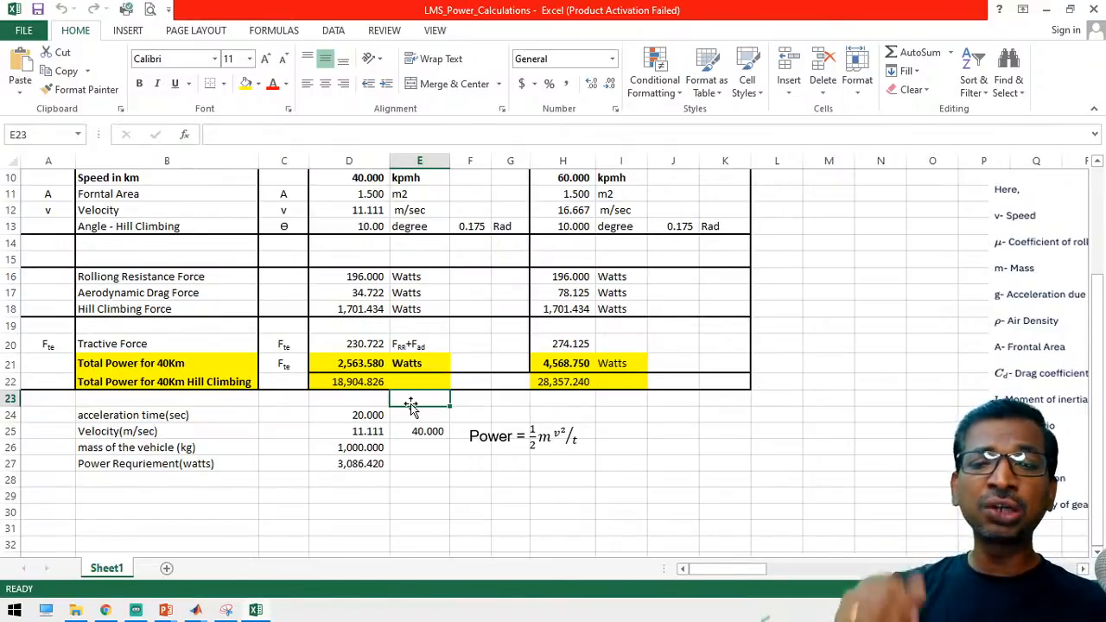
key("Down")
key("Left")
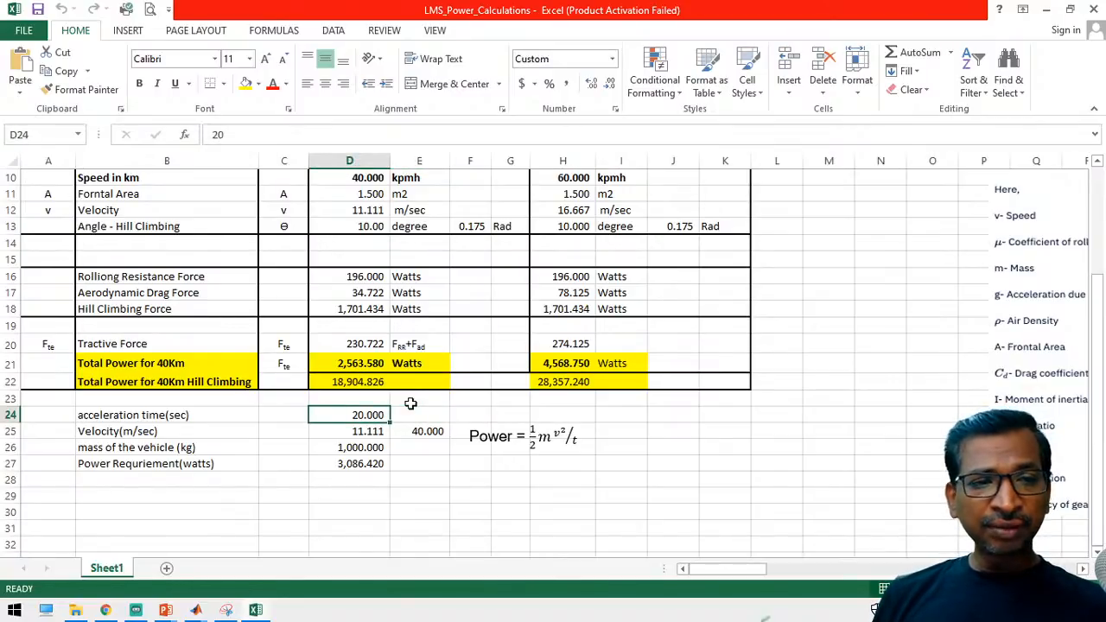
key("Down")
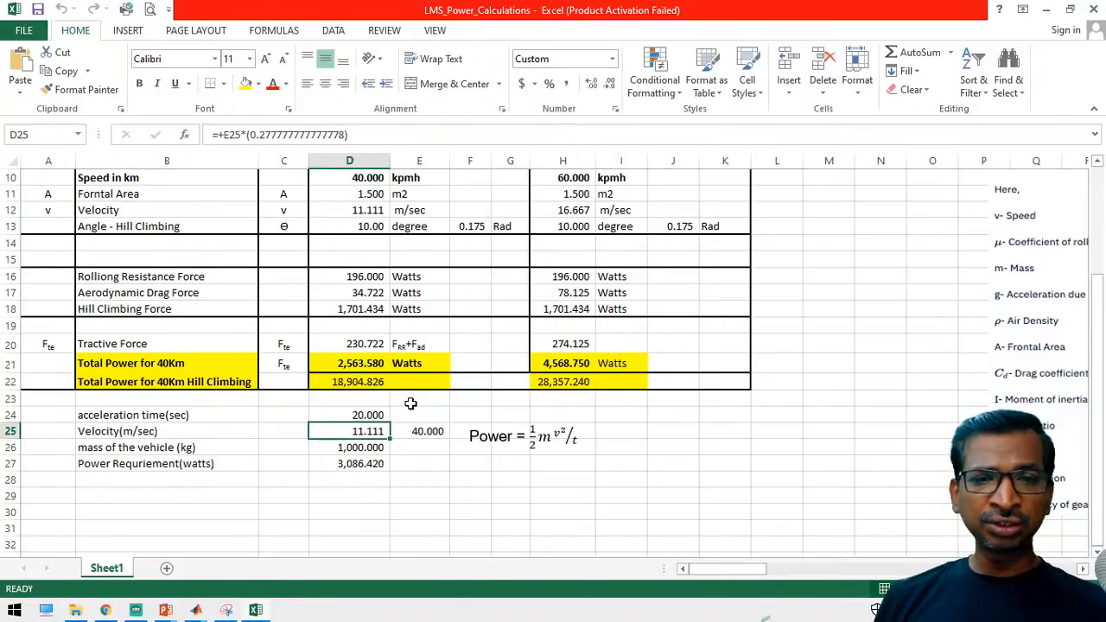
left_click(402, 508)
left_click(358, 508)
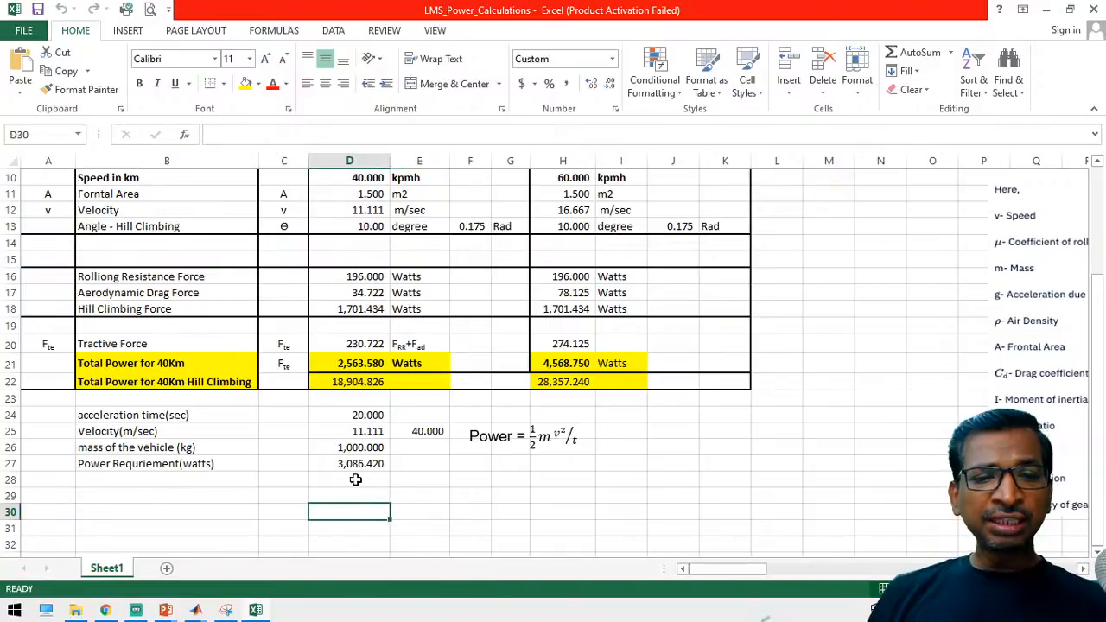
left_click(356, 448)
left_click(348, 513)
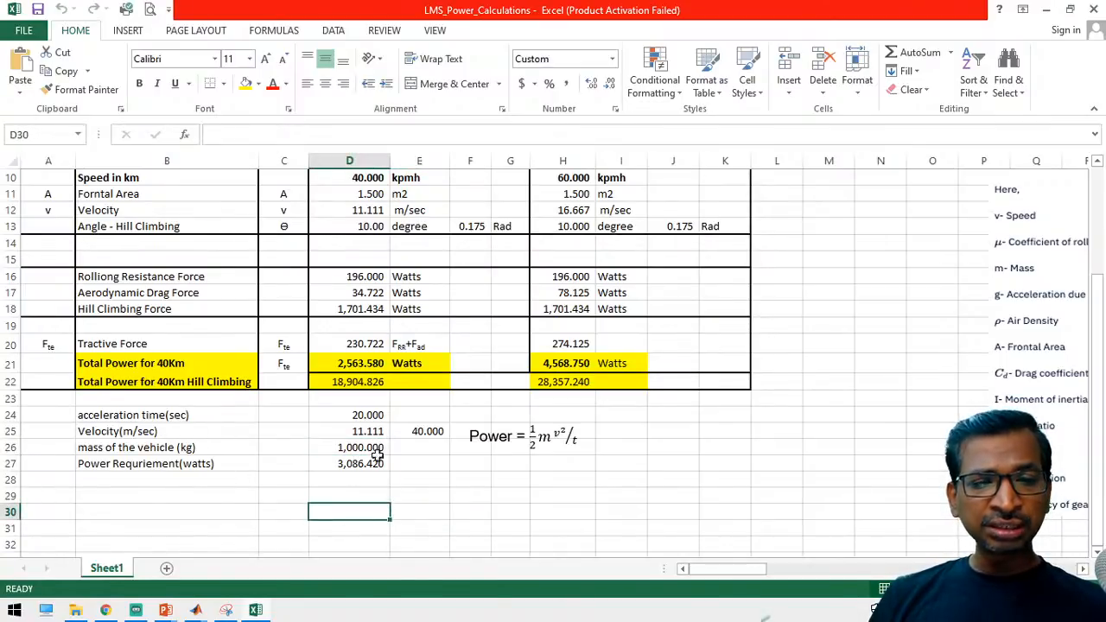
scroll(380, 466, "up", 3)
left_click(339, 212)
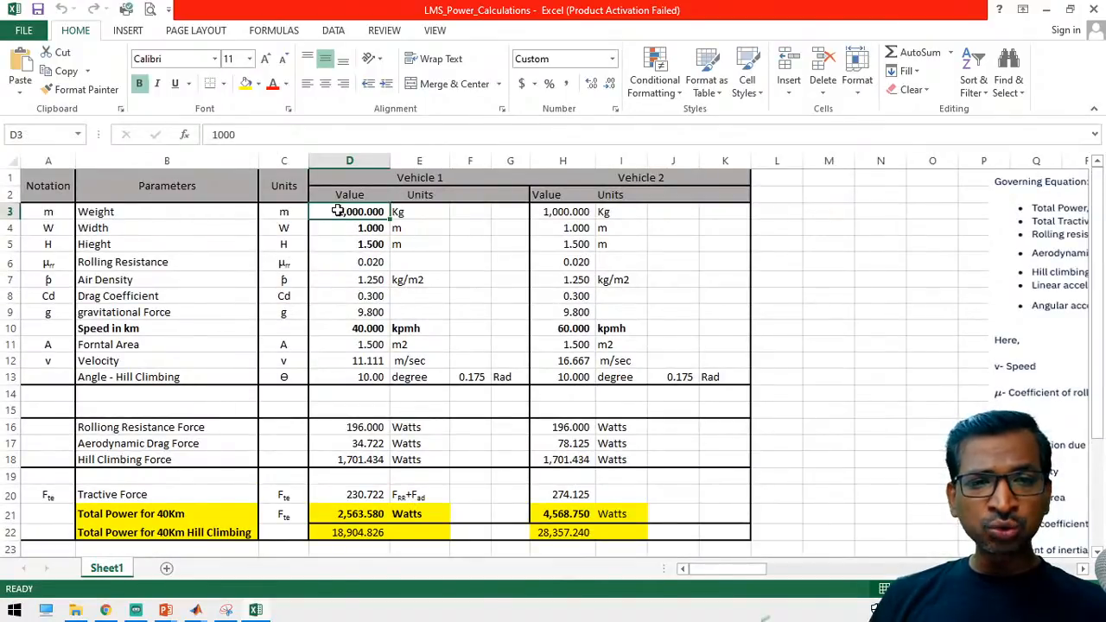
scroll(337, 388, "down", 4)
left_click(345, 458)
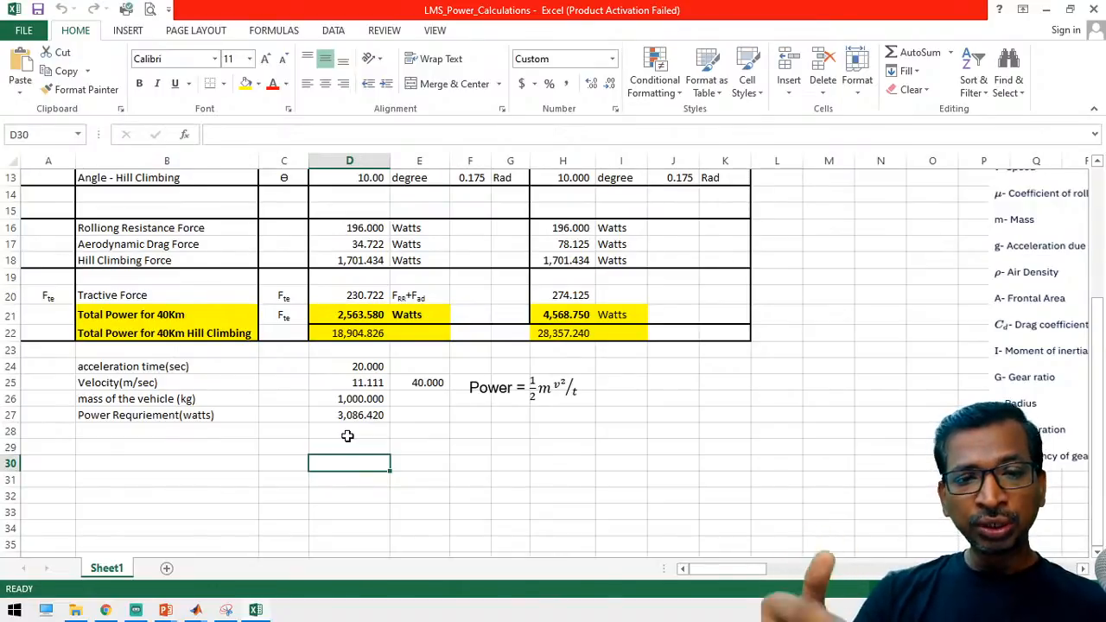
Set the acceleration time to 10 seconds and check the recalculated power requirement.
left_click(354, 366)
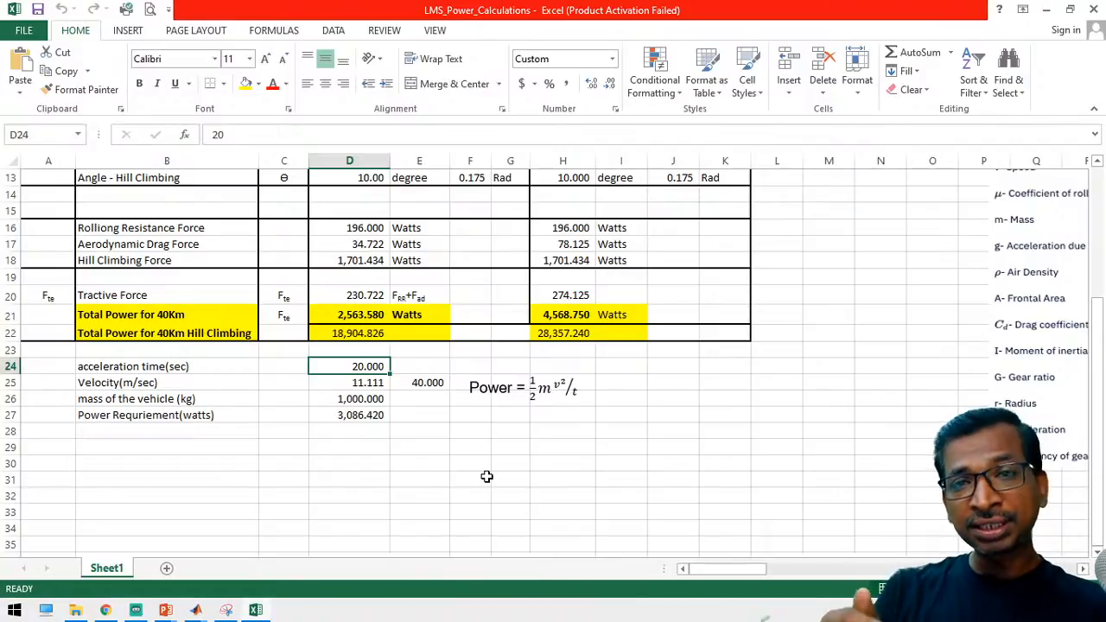
type("10")
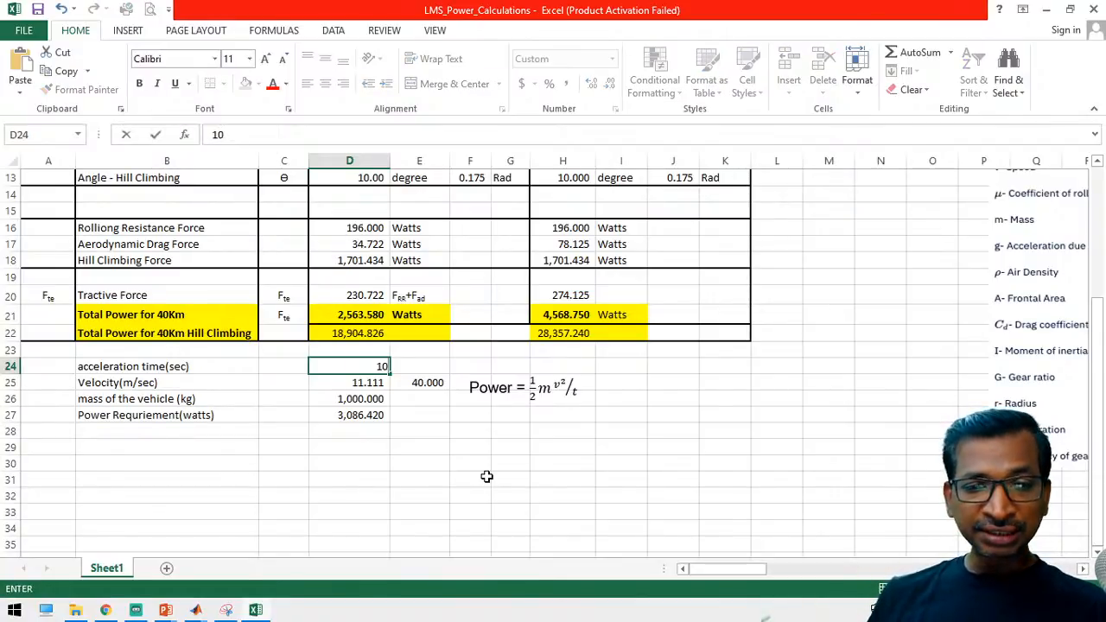
key("Return")
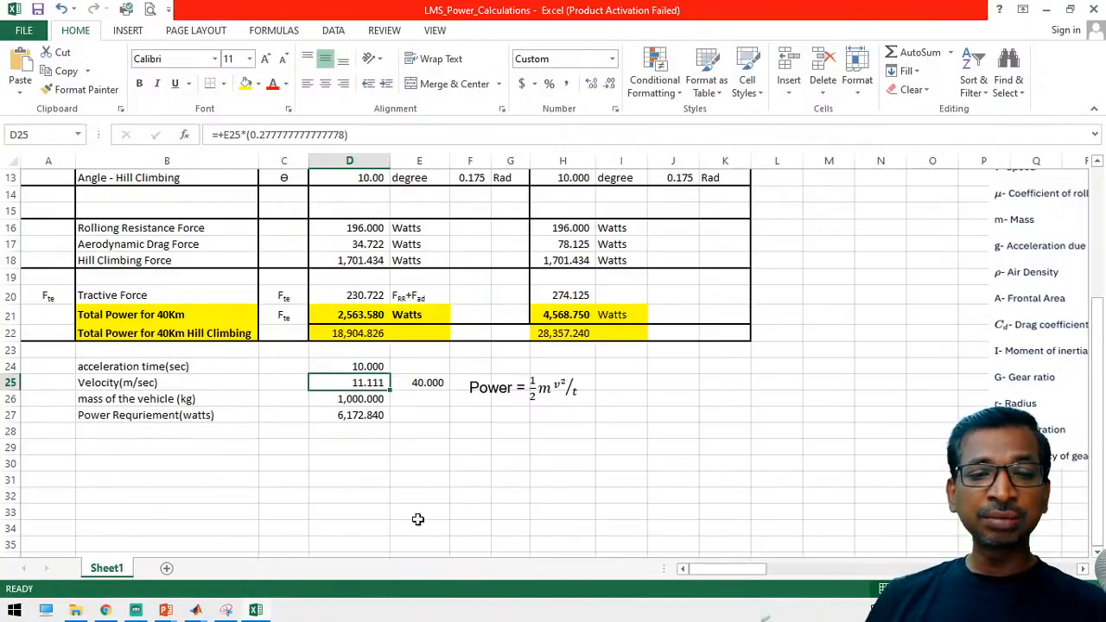
left_click(351, 475)
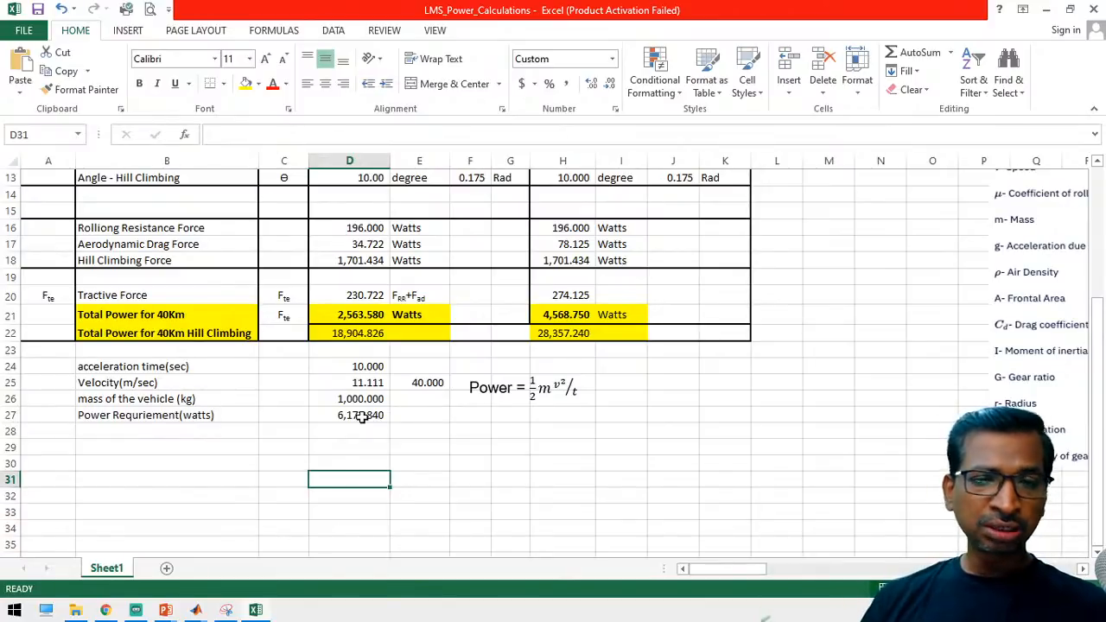
left_click(358, 462)
scroll(361, 460, "up", 4)
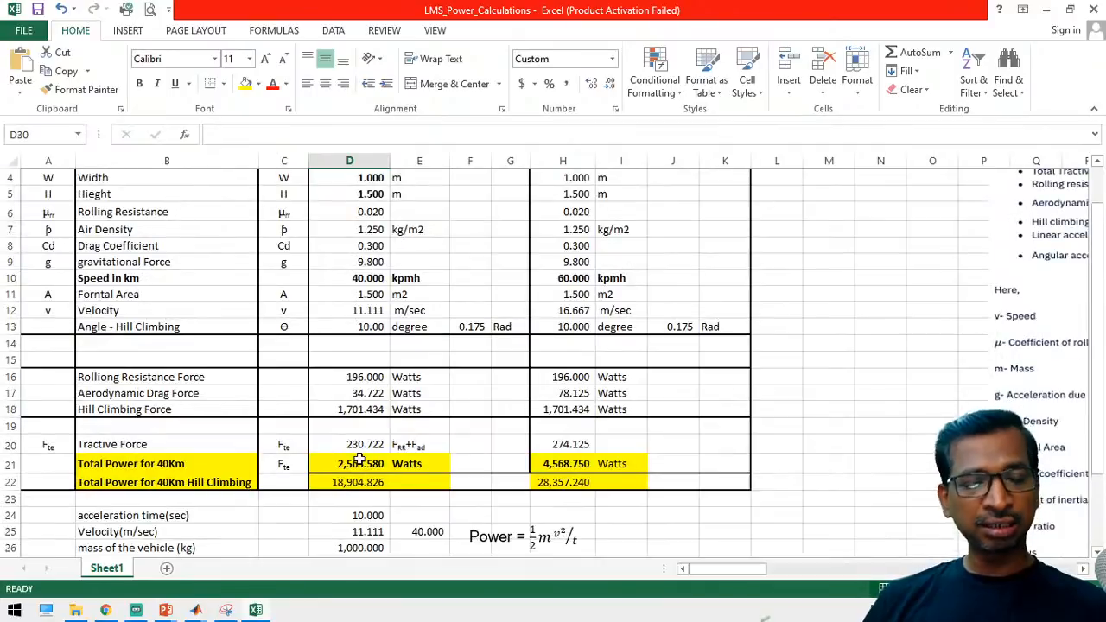
left_click(872, 328)
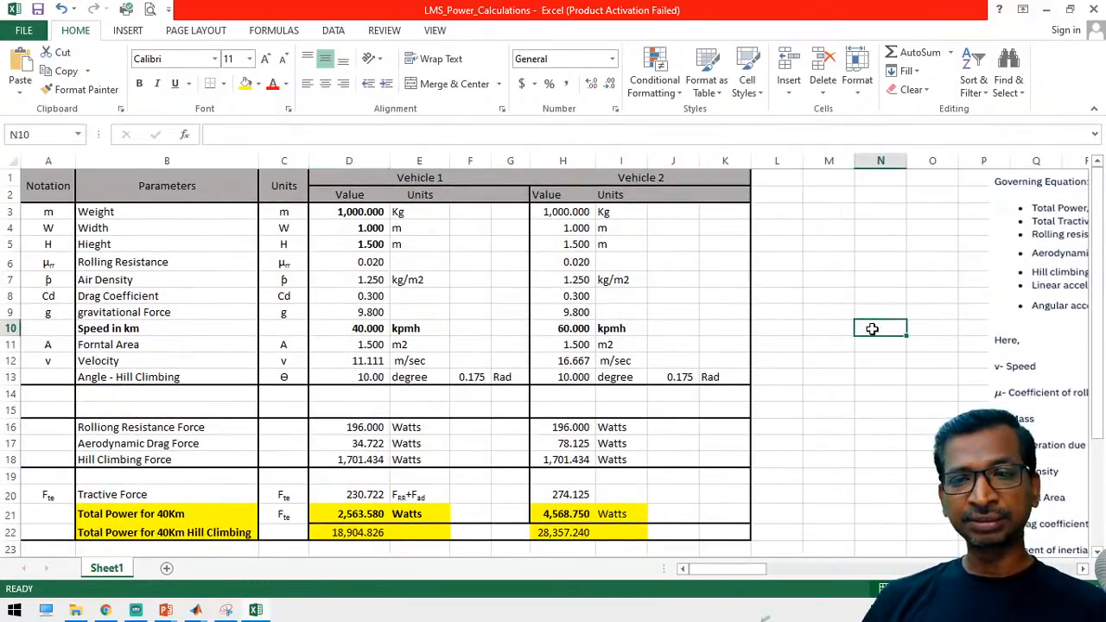
scroll(872, 328, "down", 3)
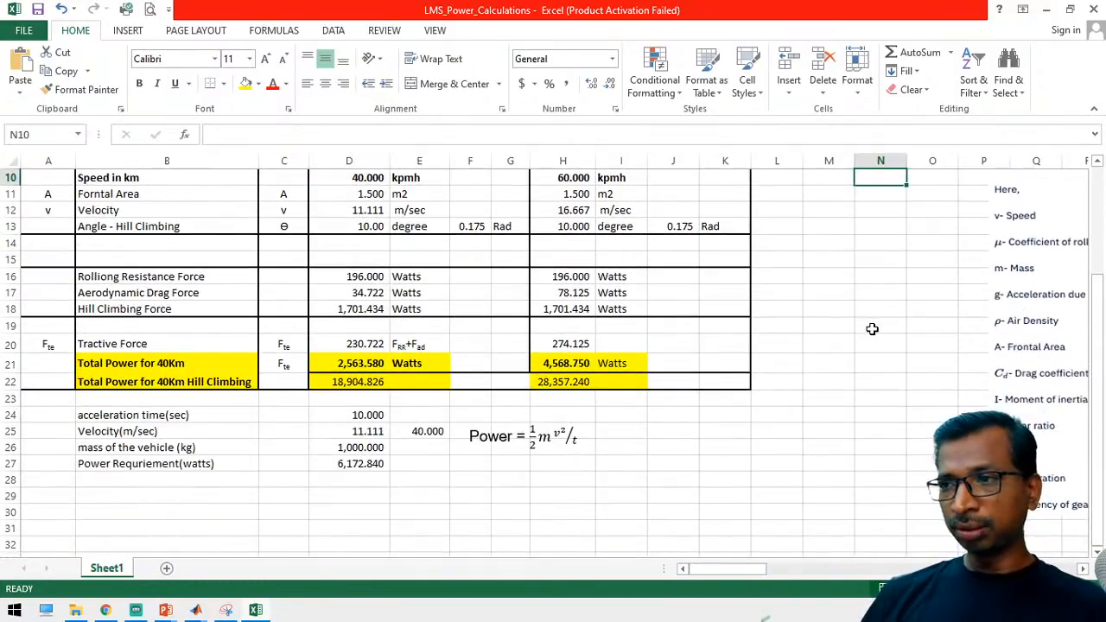
scroll(872, 328, "up", 3)
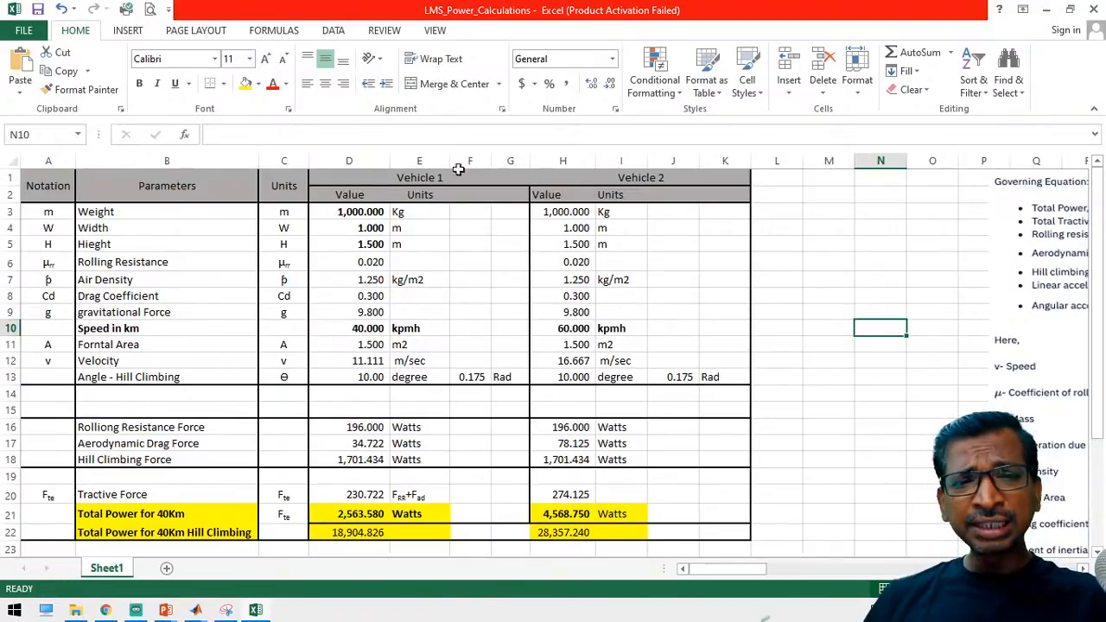
left_click(865, 241)
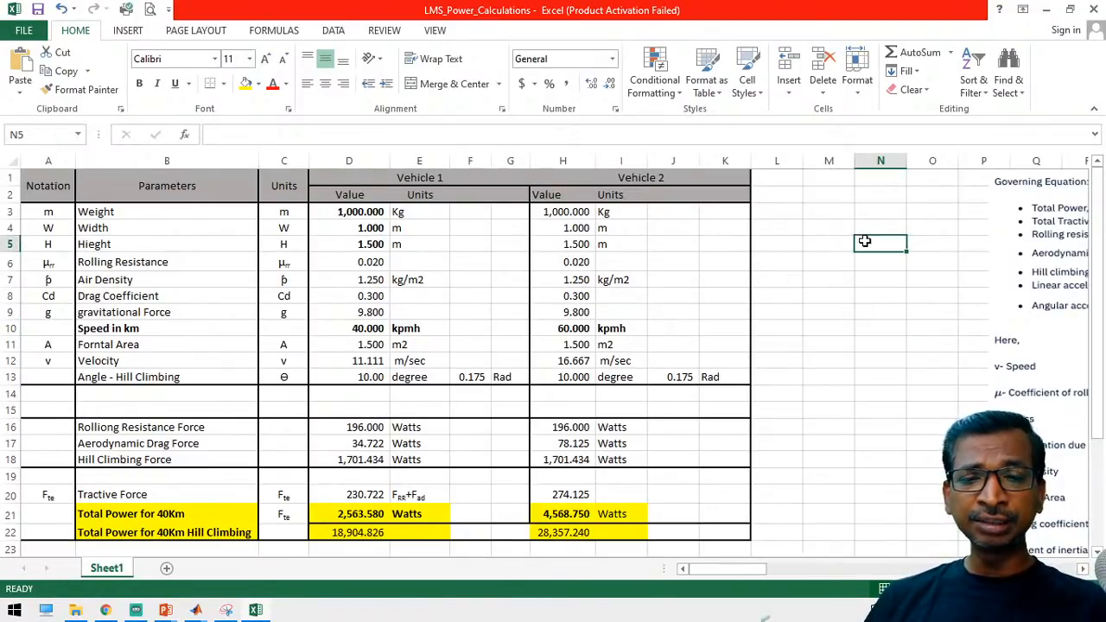
scroll(865, 241, "down", 3)
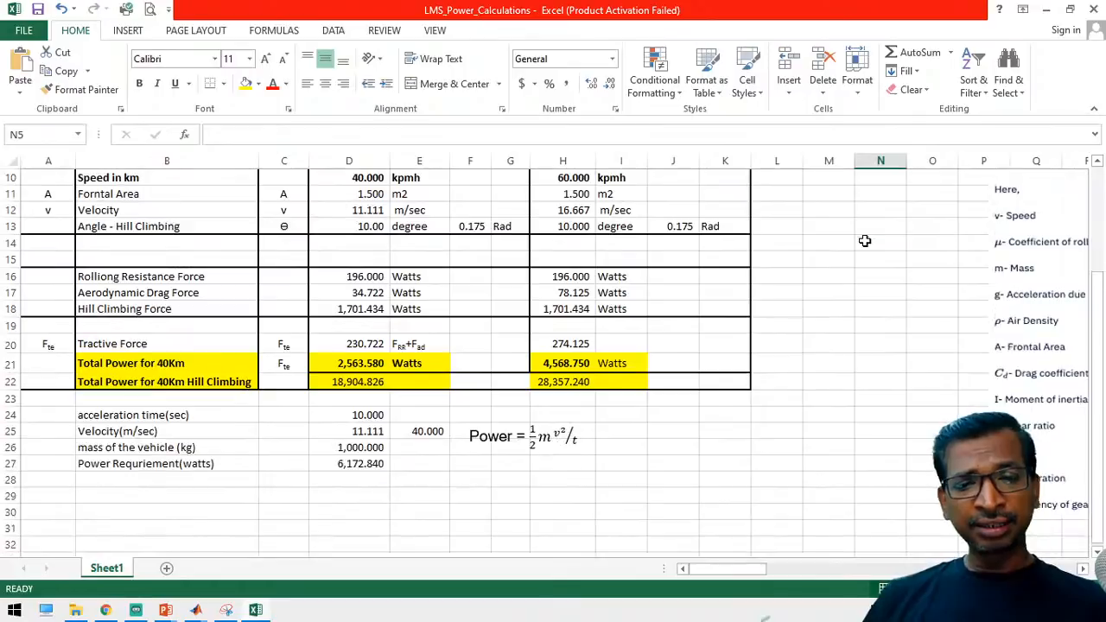
scroll(865, 241, "up", 3)
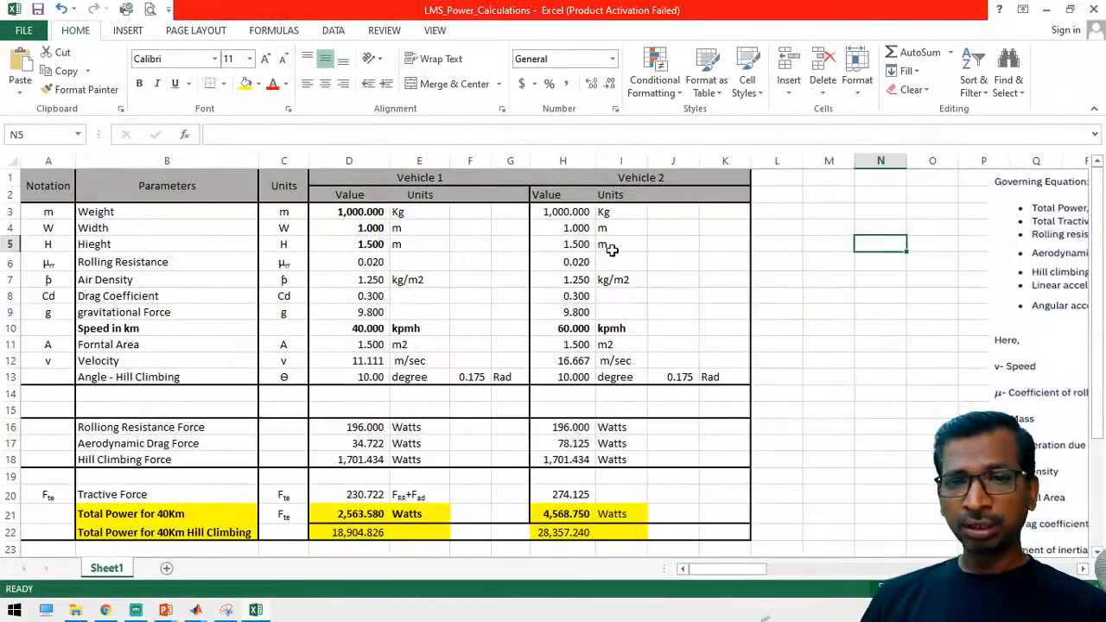
Set the acceleration time in the acceleration power calculation to 12 seconds.
scroll(350, 491, "down", 5)
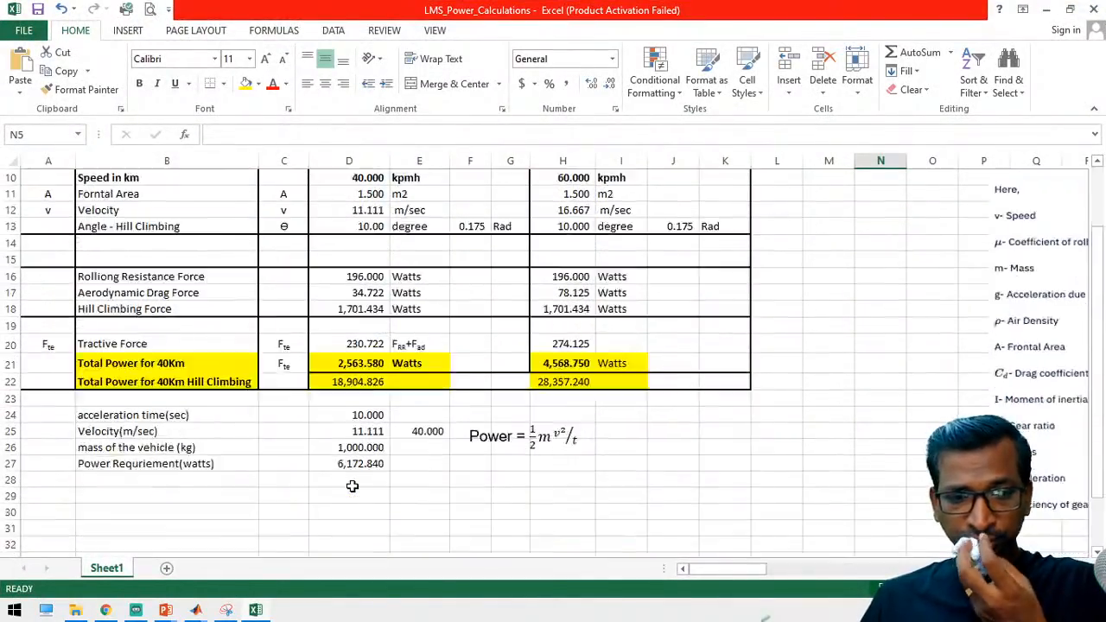
left_click(369, 316)
type("12")
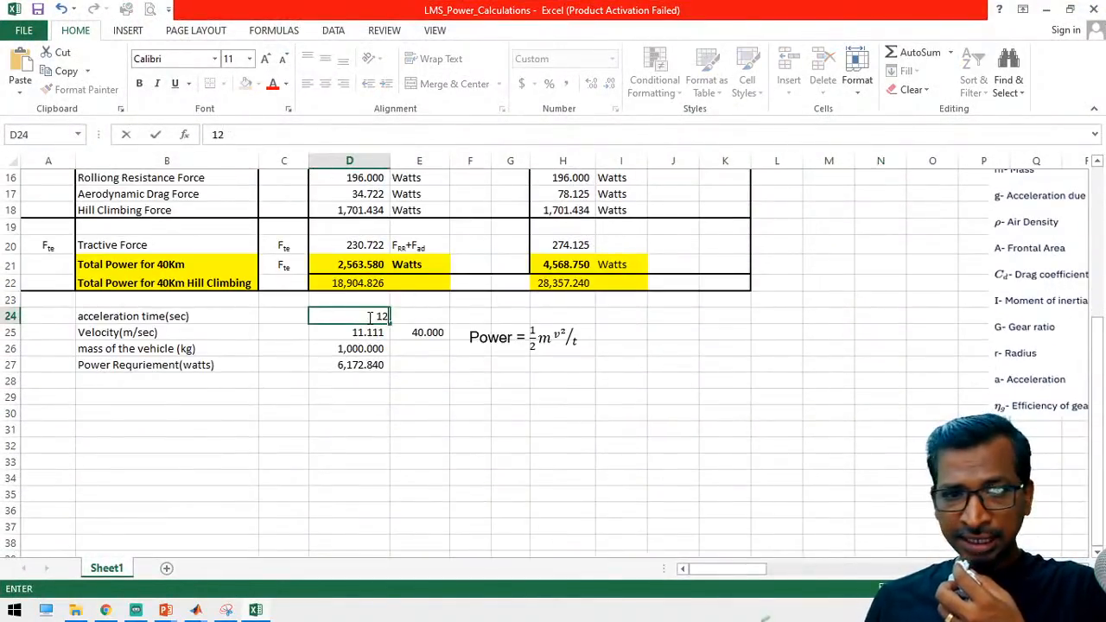
key("Return")
Set the mass of the vehicle in the acceleration power calculation to 185 kg and check the power requirement.
left_click(358, 348)
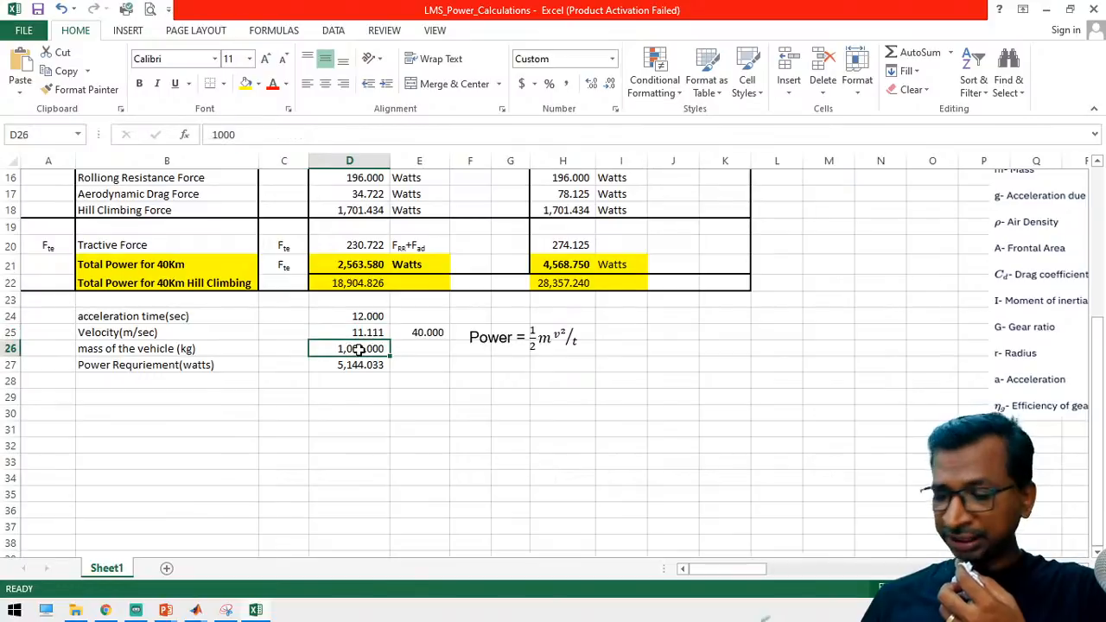
type("185")
key("Return")
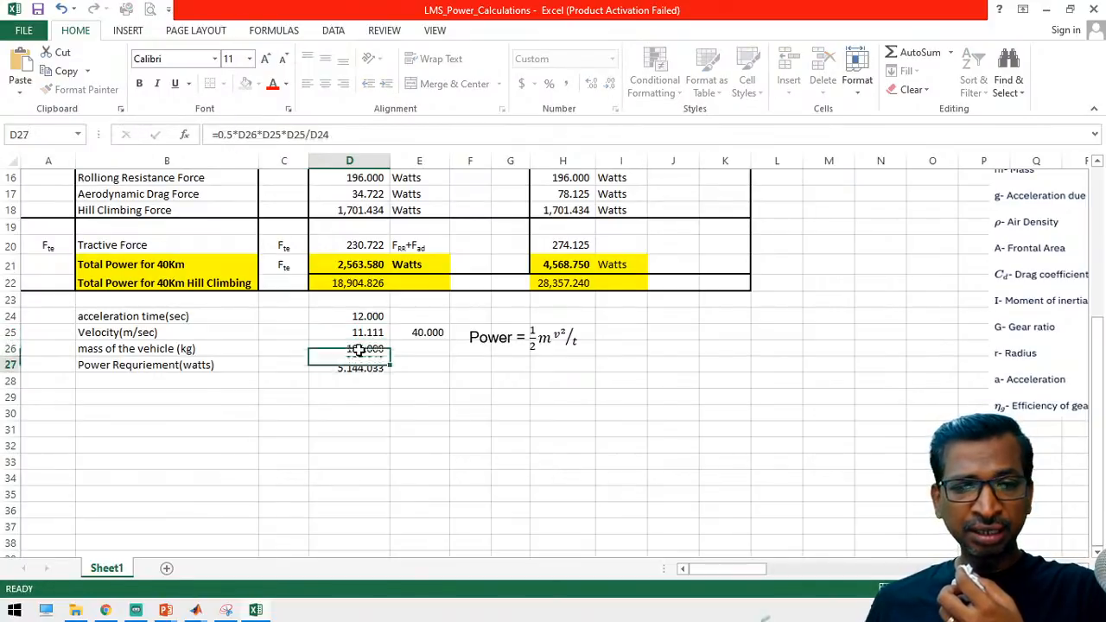
left_click(397, 456)
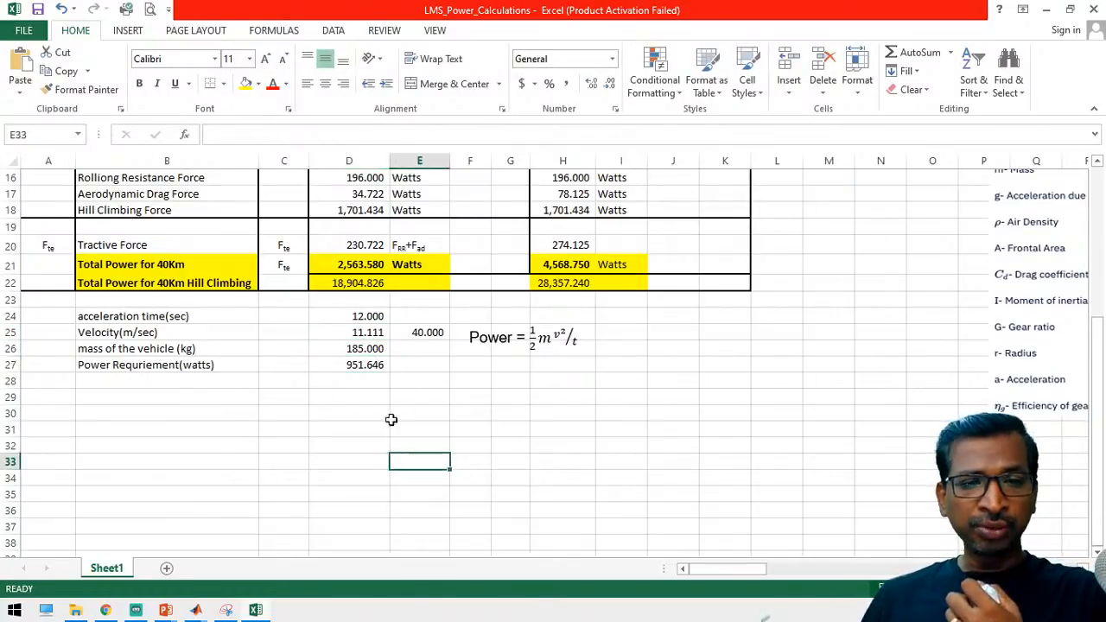
left_click(356, 368)
left_click(359, 412)
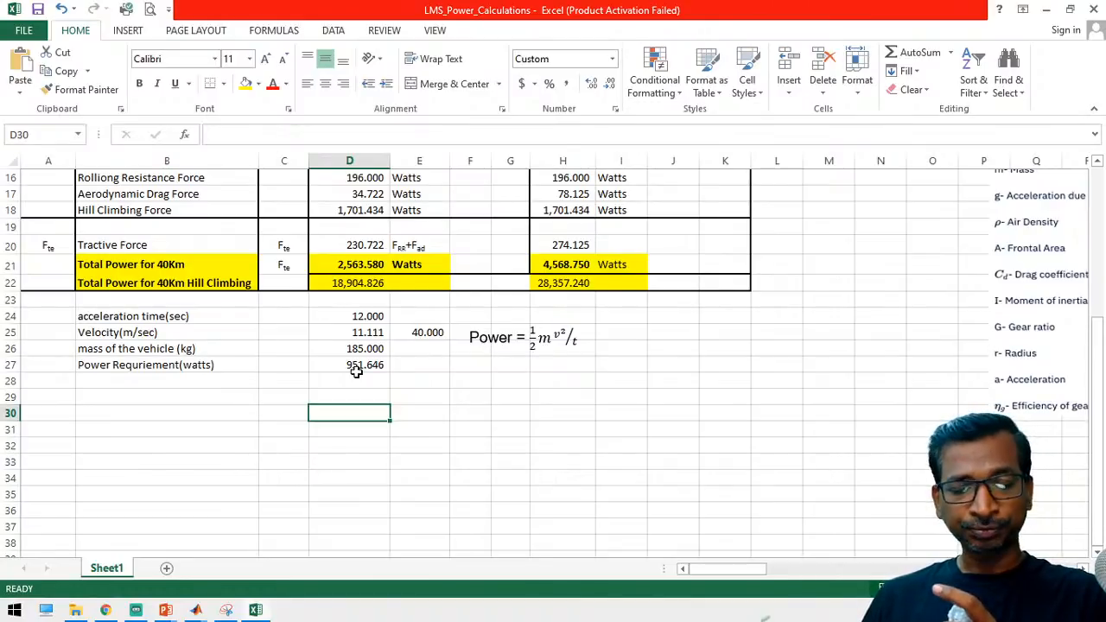
Switch from the worksheet back to the slide show and advance from the Acceleration Power slide to the Electric Vehicle slide.
left_click(356, 391)
left_click(432, 397)
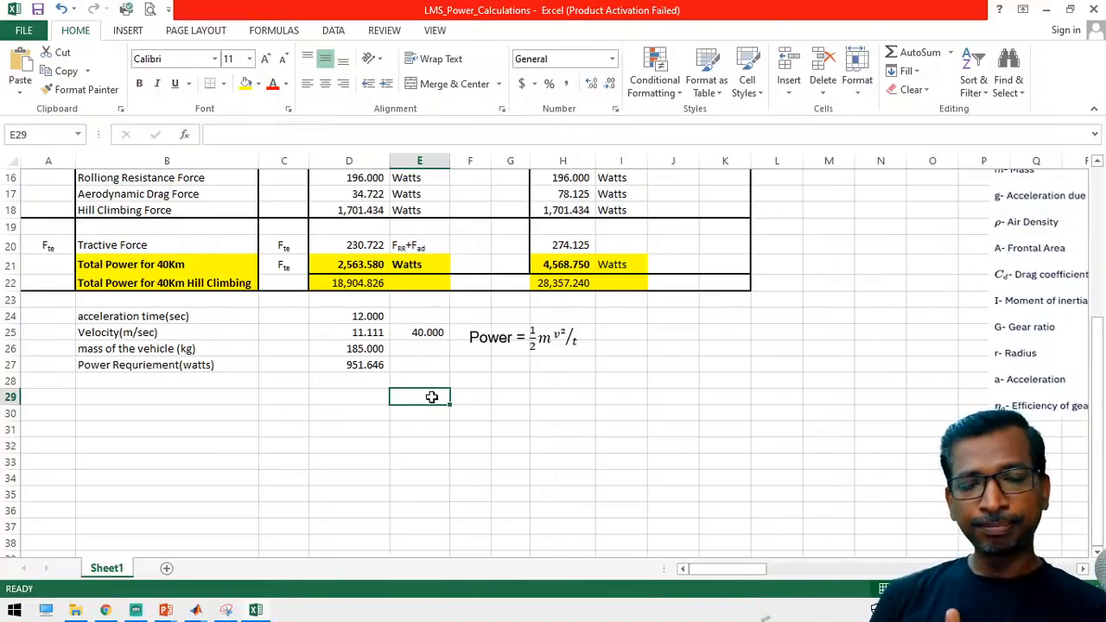
scroll(579, 436, "up", 5)
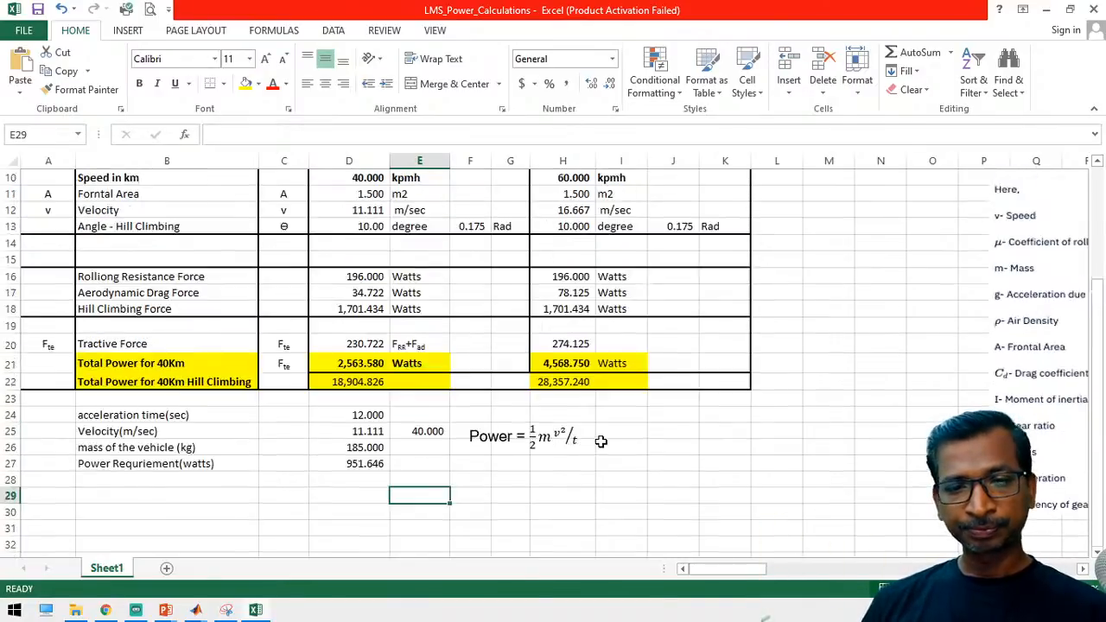
left_click(888, 377)
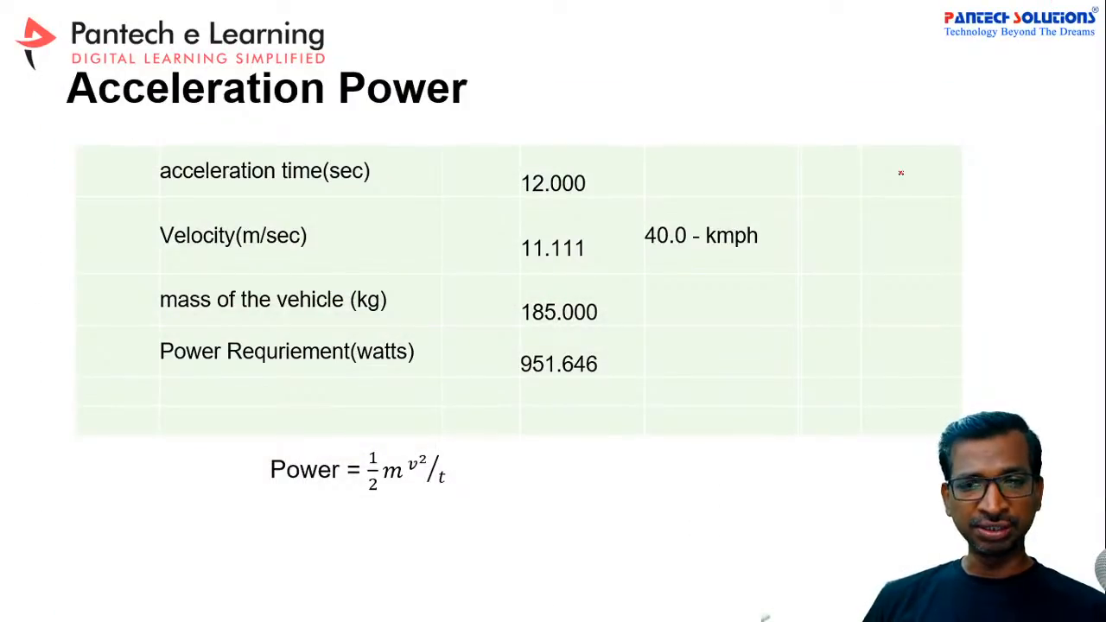
key("Right")
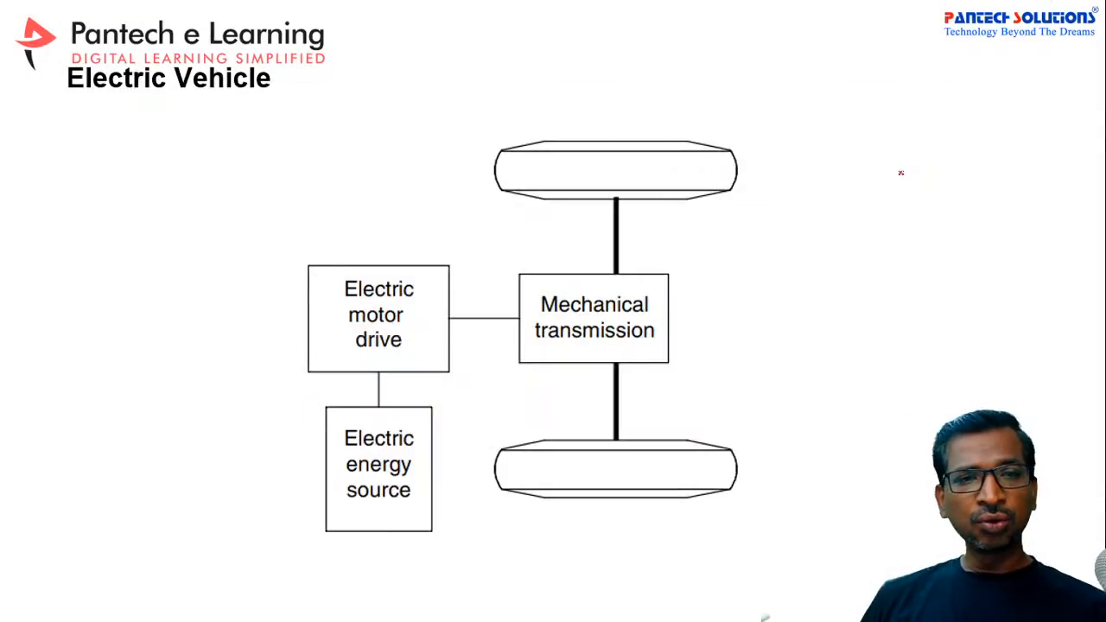
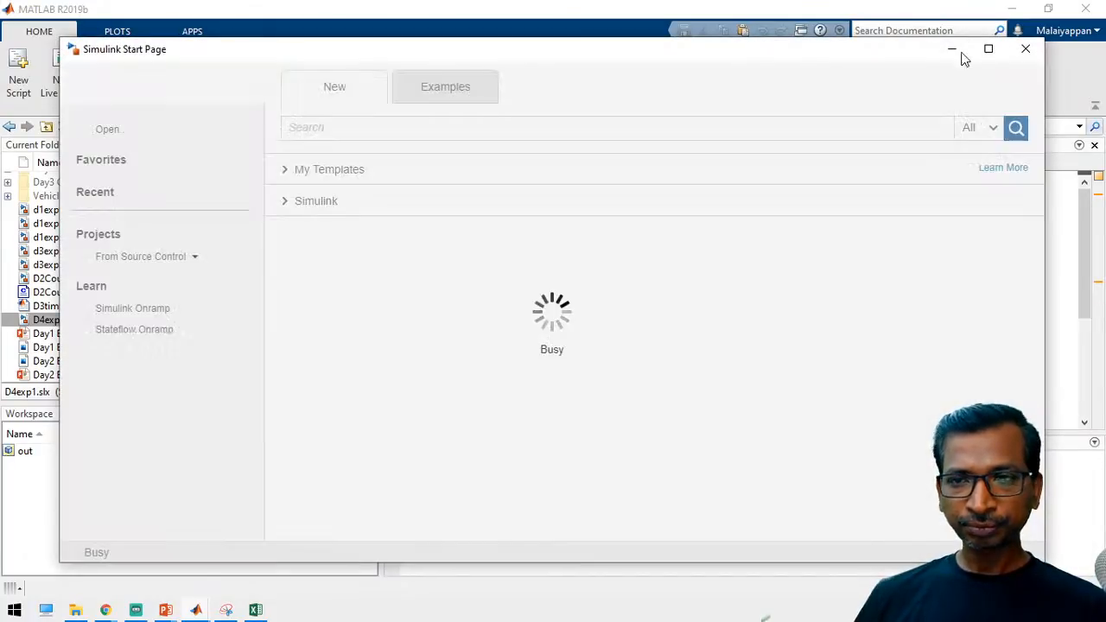
Create a blank Simulink model from the start page and maximize its window.
left_click(989, 48)
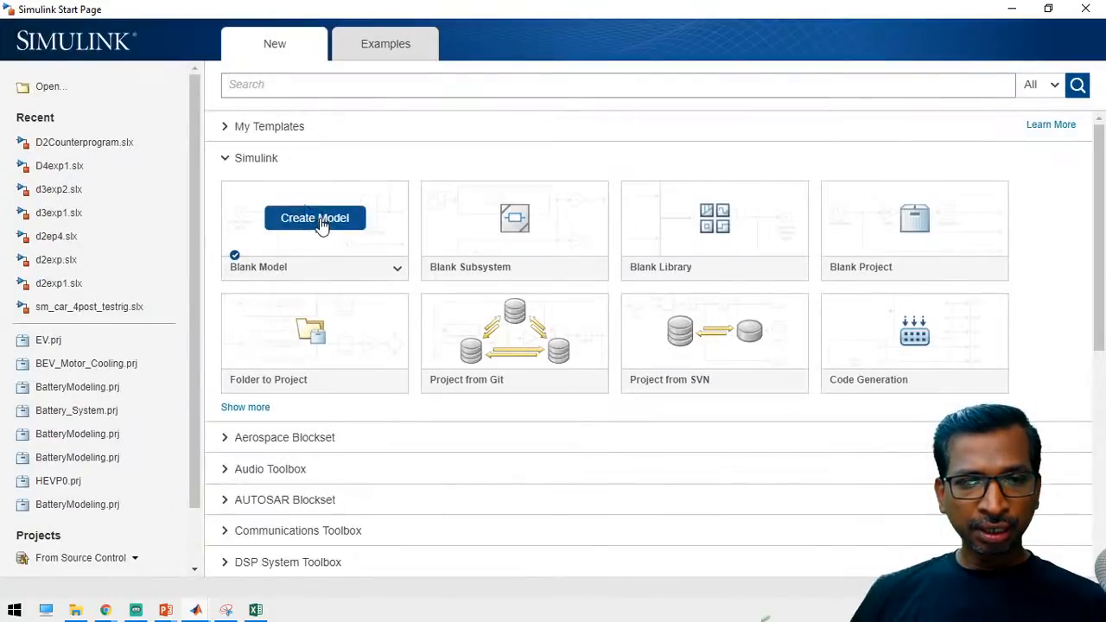
left_click(319, 217)
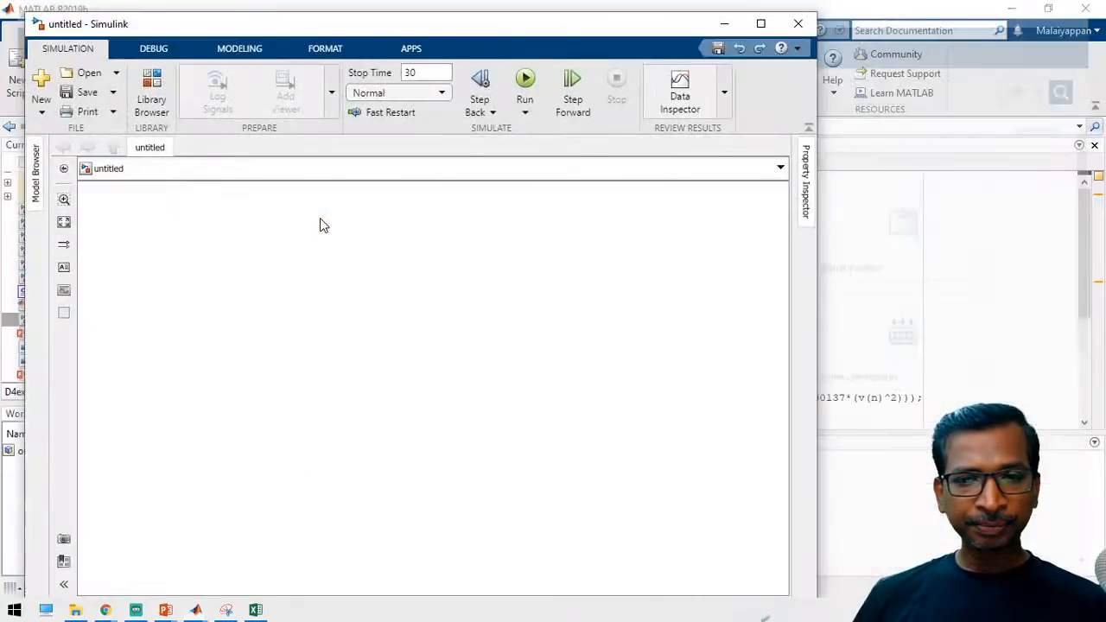
left_click(761, 25)
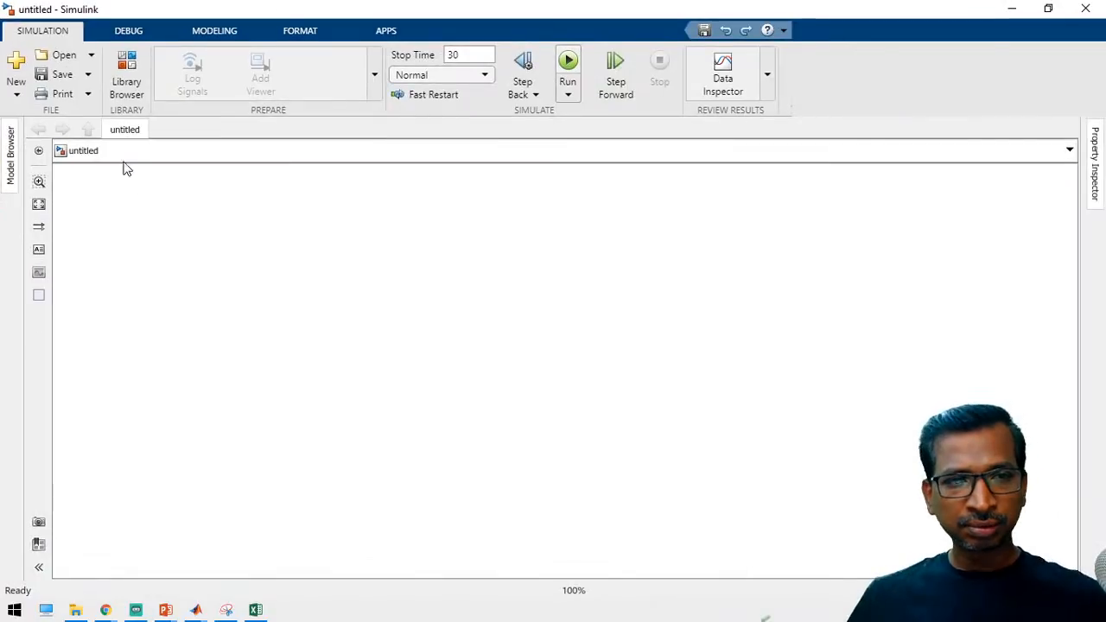
Save the untitled model as d4exp2 in the Day1 folder.
left_click(65, 76)
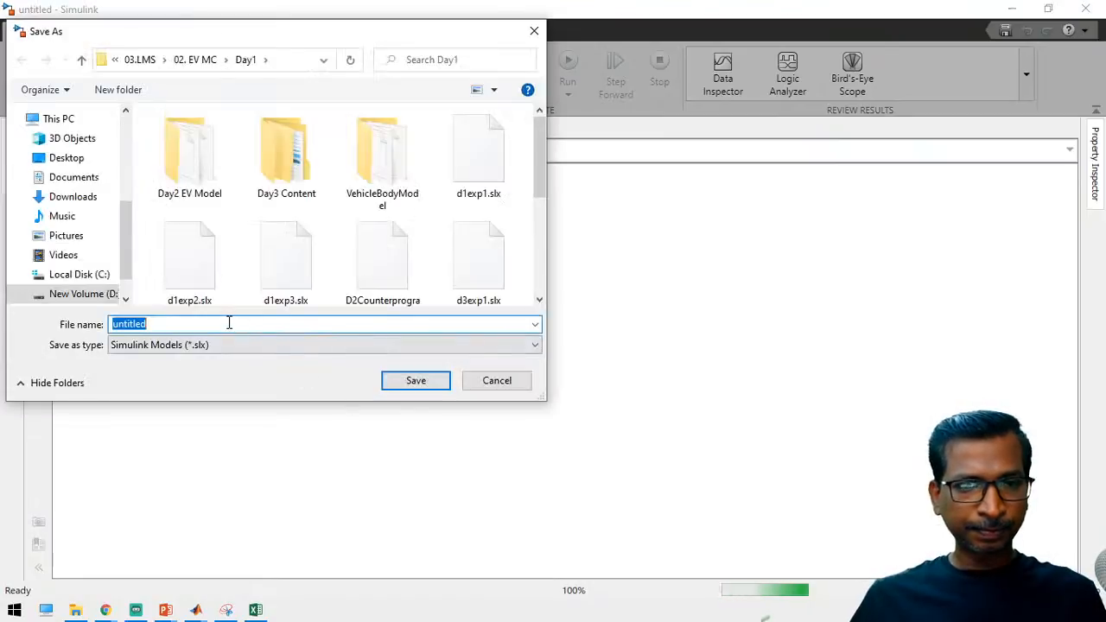
type("d5")
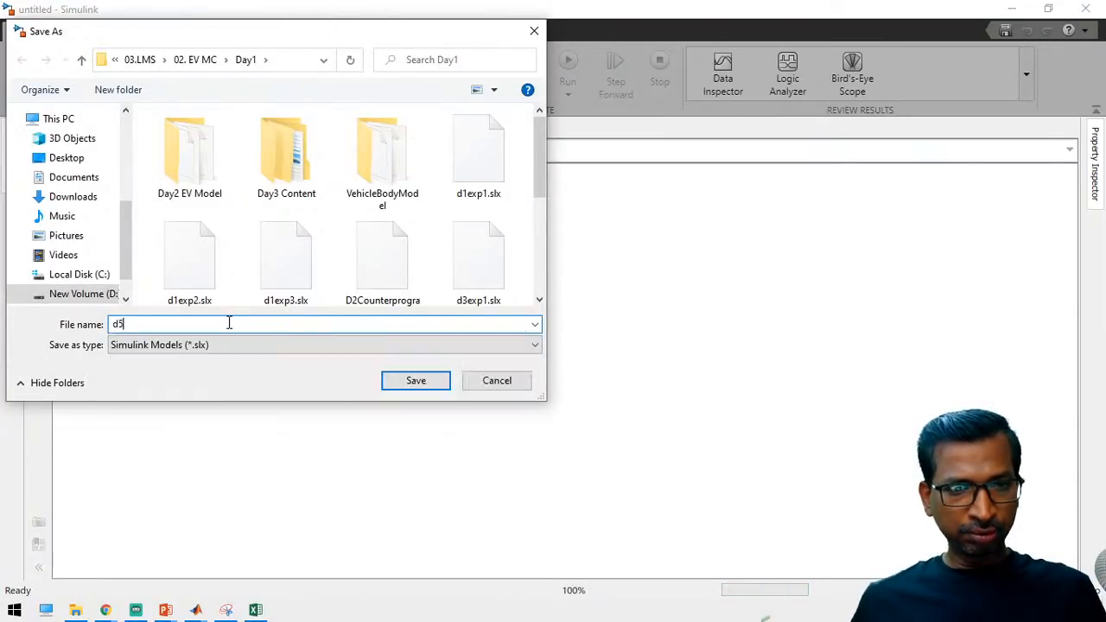
key("BackSpace")
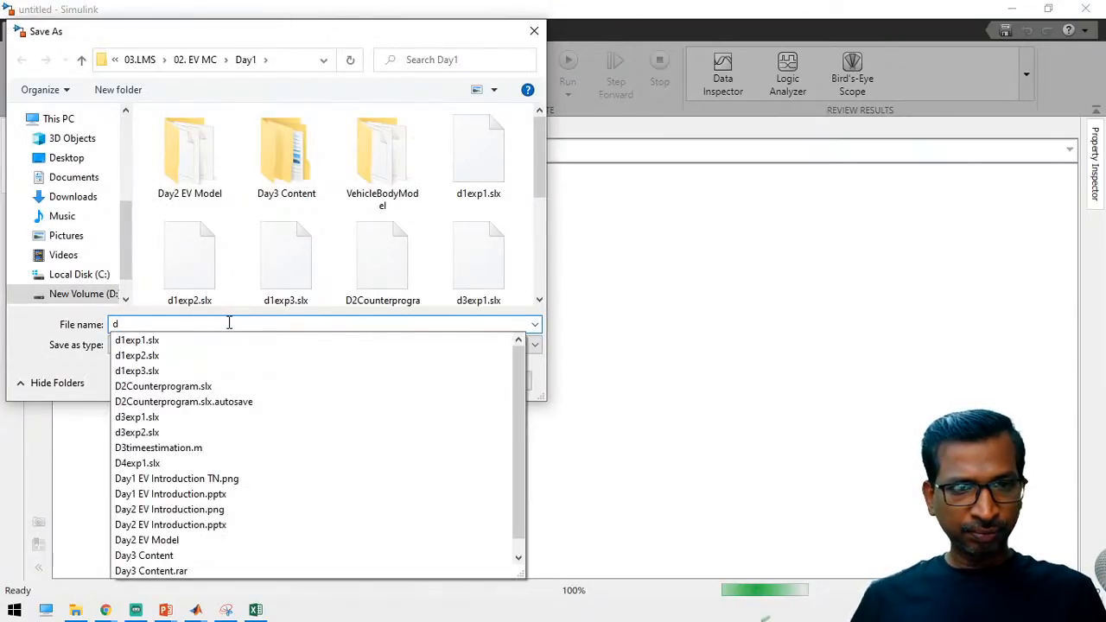
type("4exp")
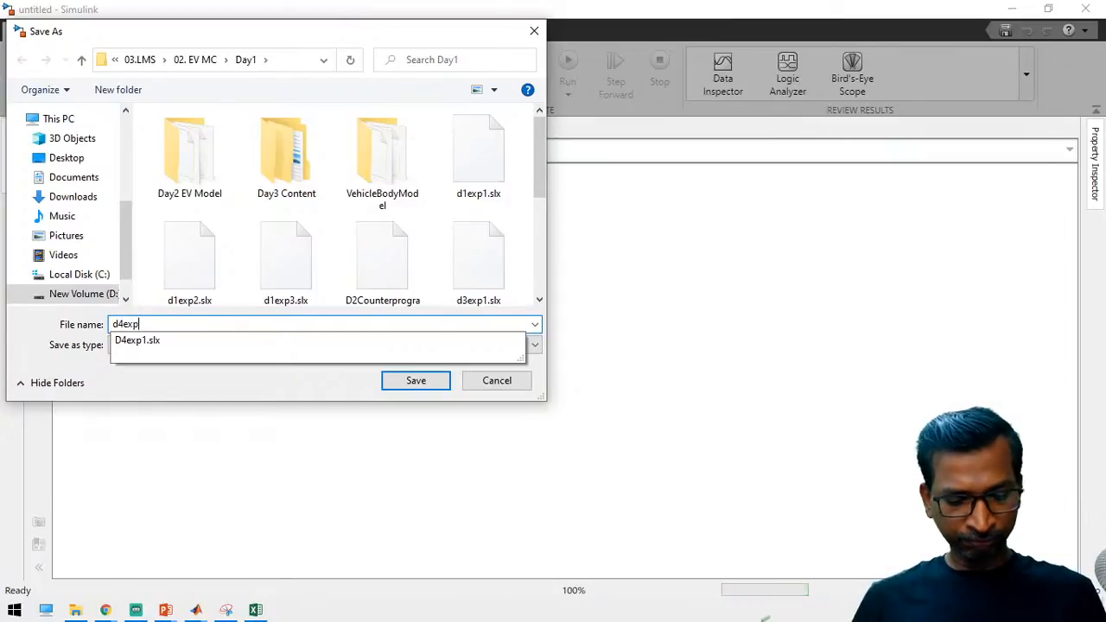
type("2")
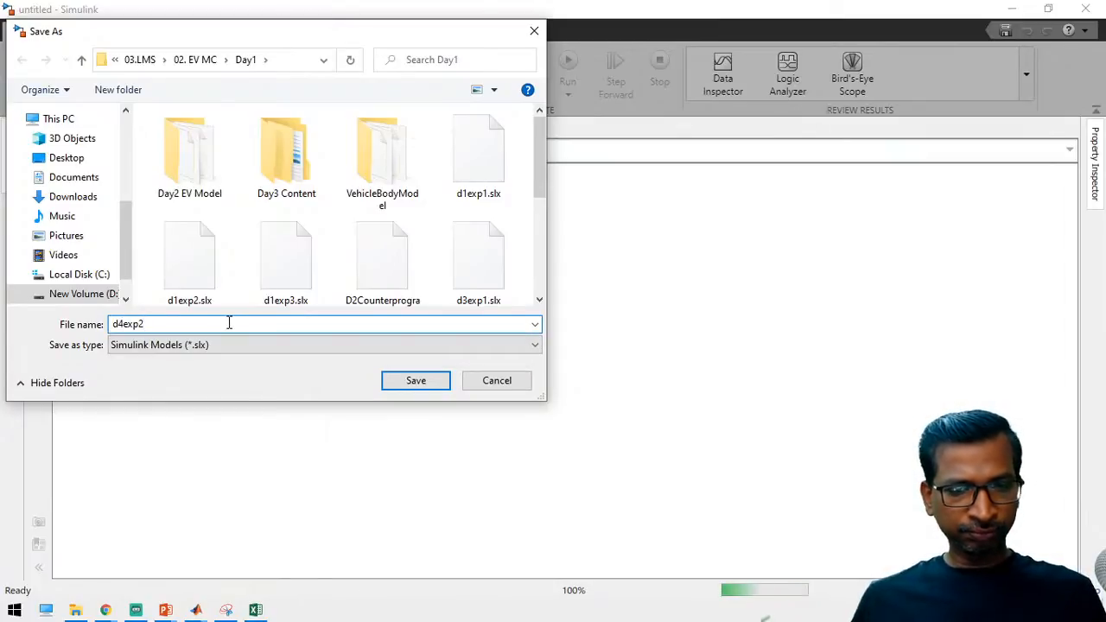
key("Return")
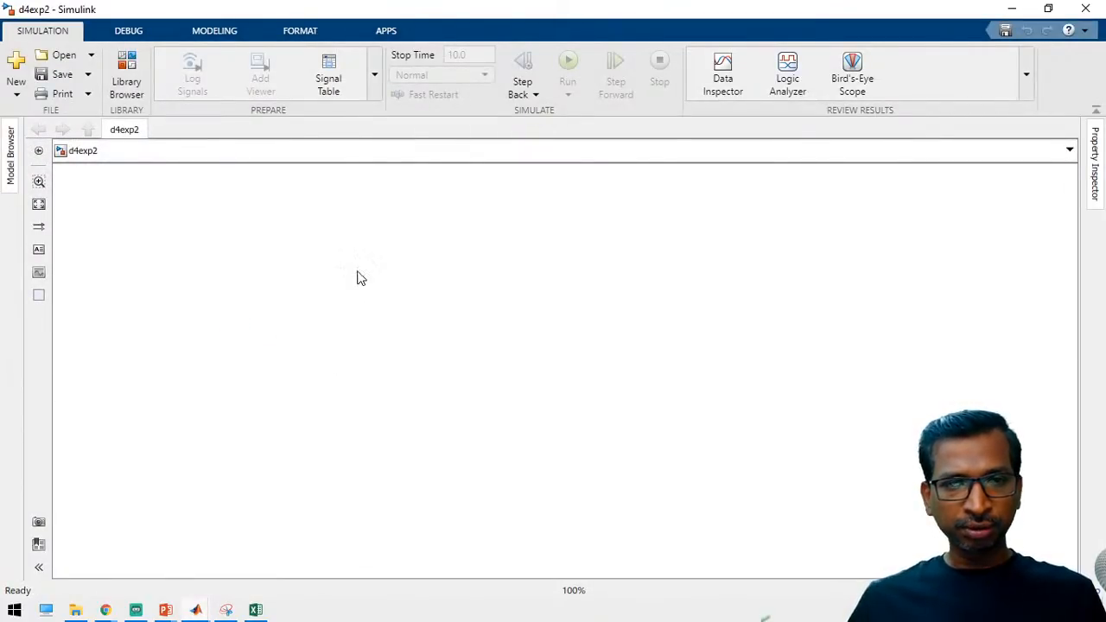
Add a Pulse Generator block from the Simulink Sources library to the canvas and save the model.
left_click(127, 78)
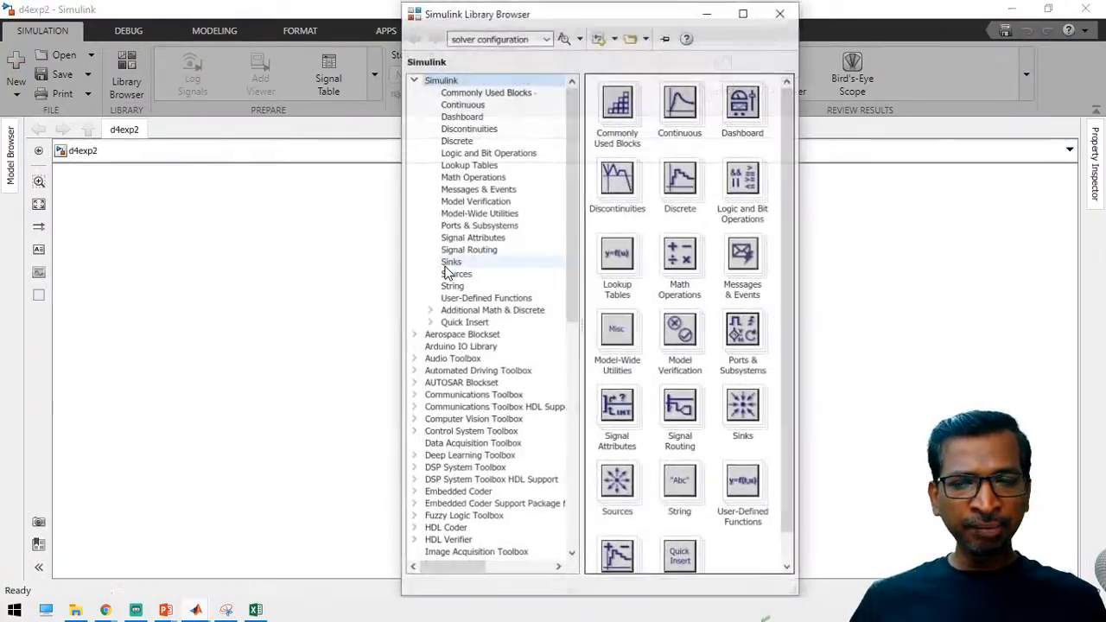
left_click(451, 261)
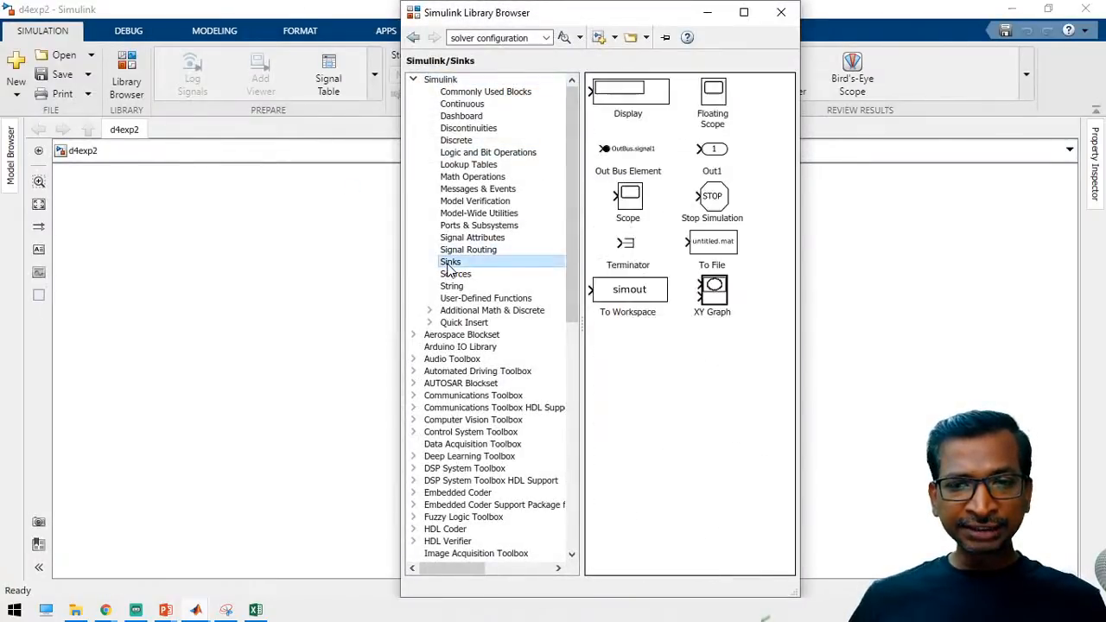
left_click(458, 275)
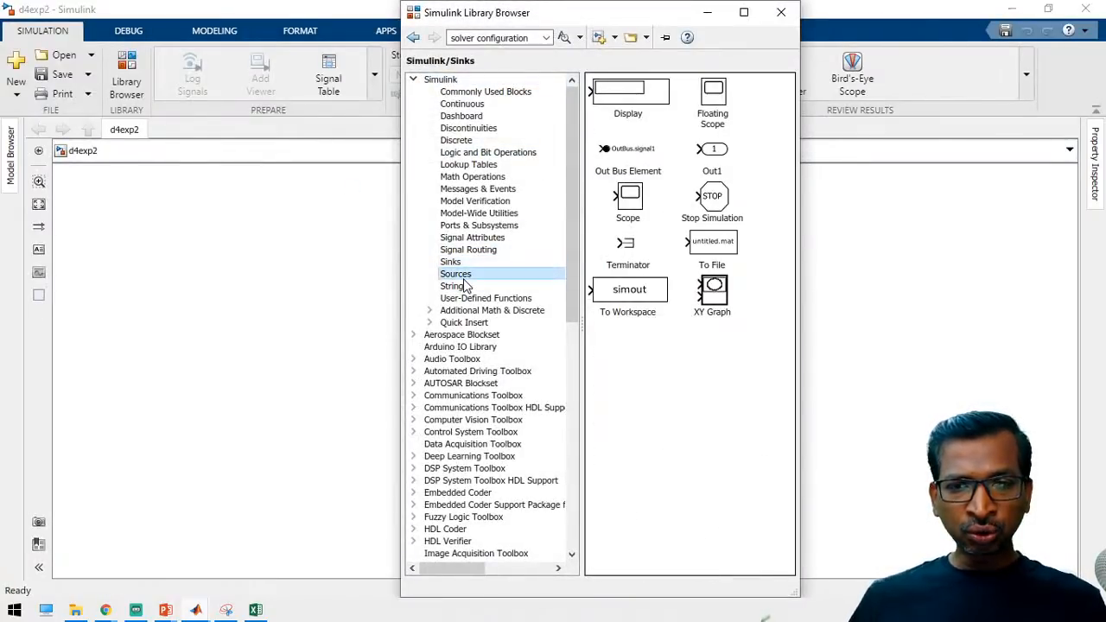
scroll(672, 263, "down", 9)
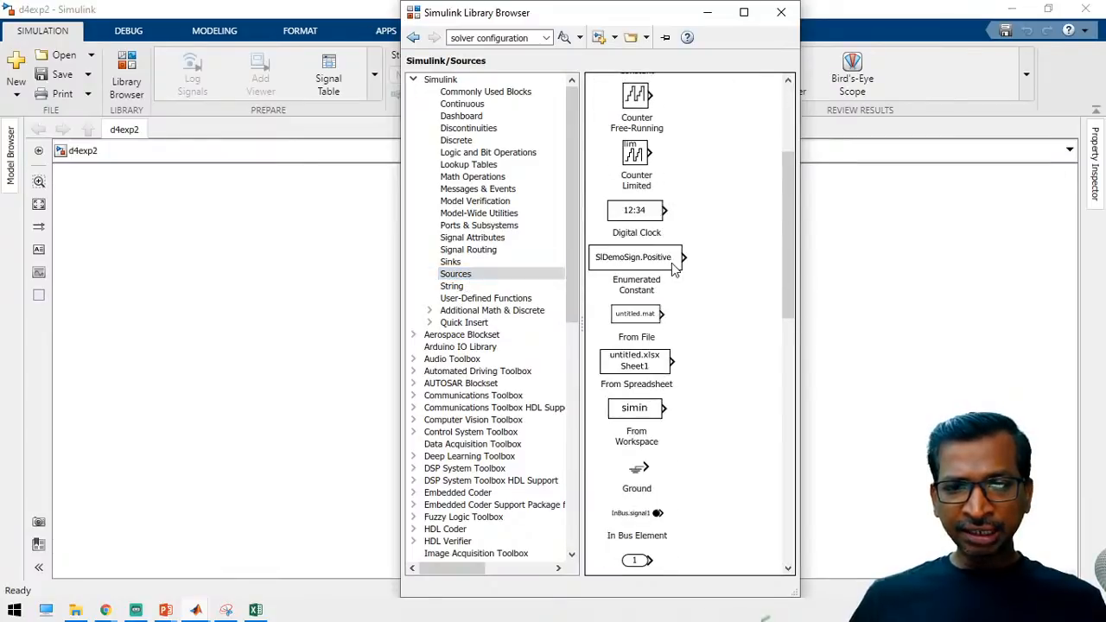
left_click(641, 374)
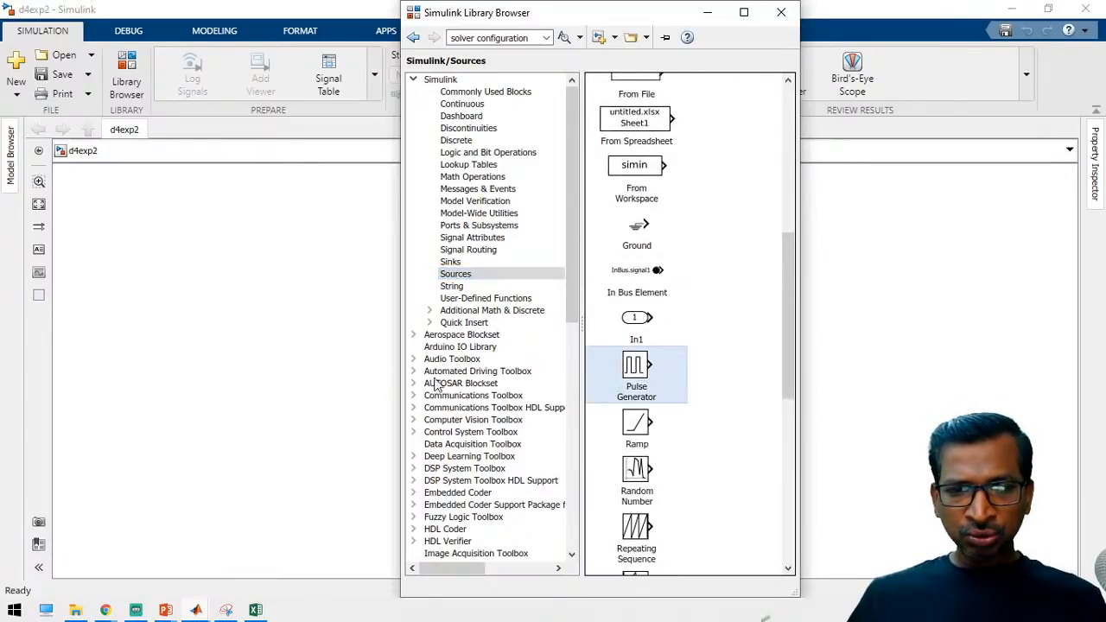
left_click(314, 388)
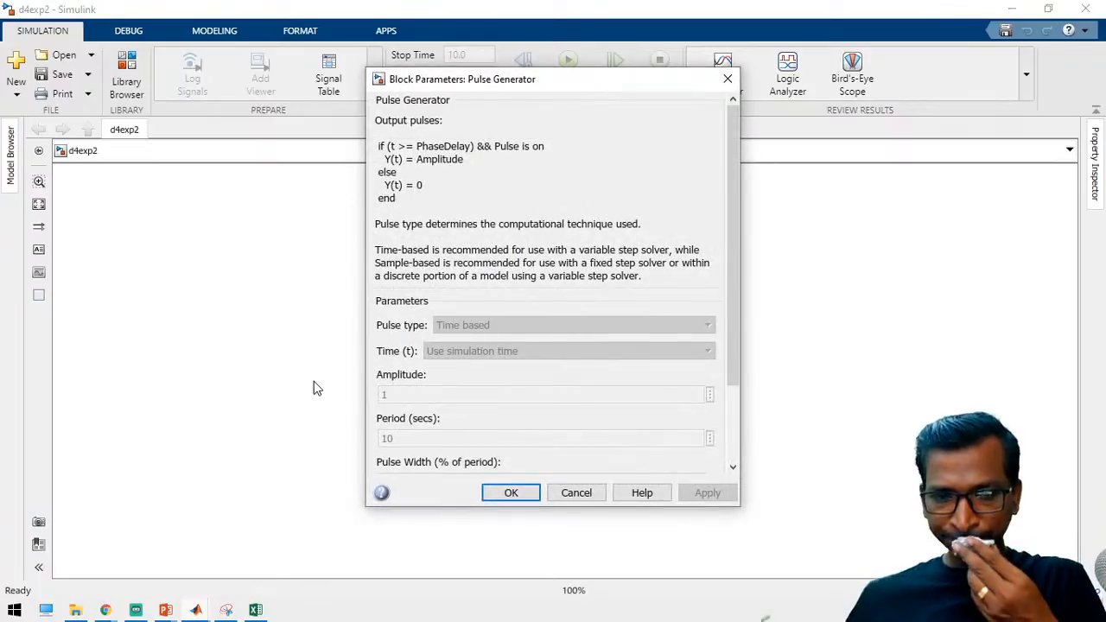
left_click(574, 493)
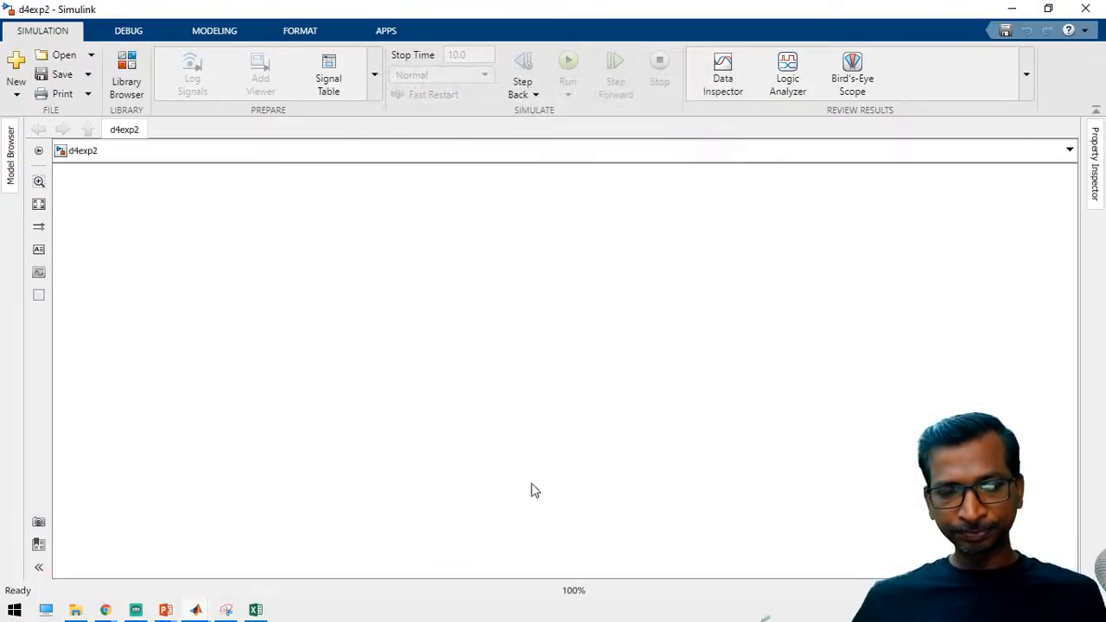
left_click(130, 87)
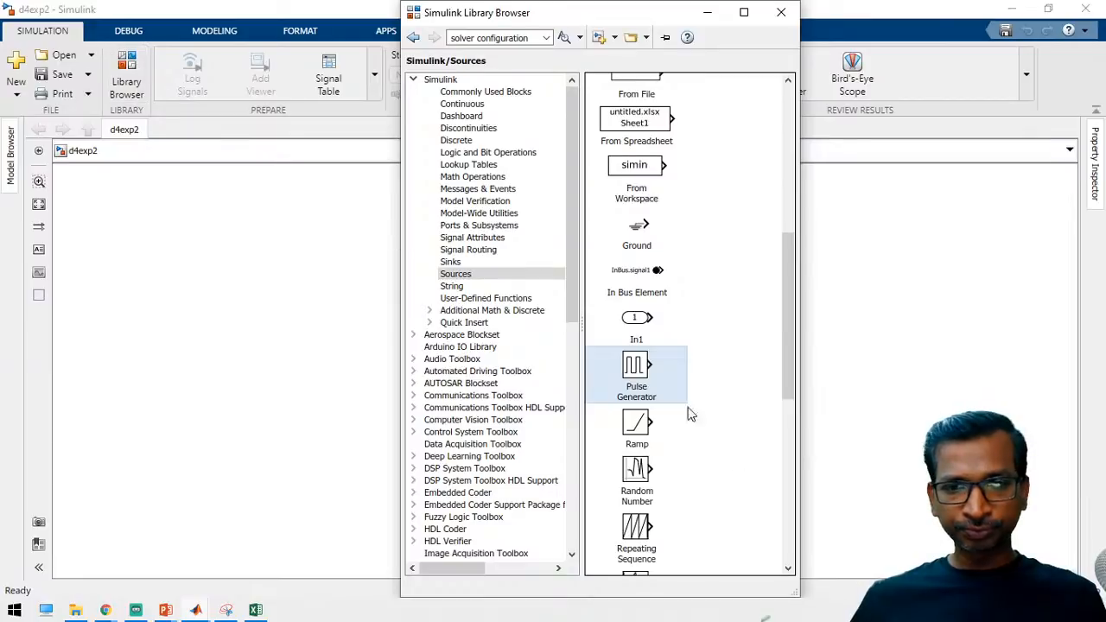
left_click_drag(650, 377, 361, 367)
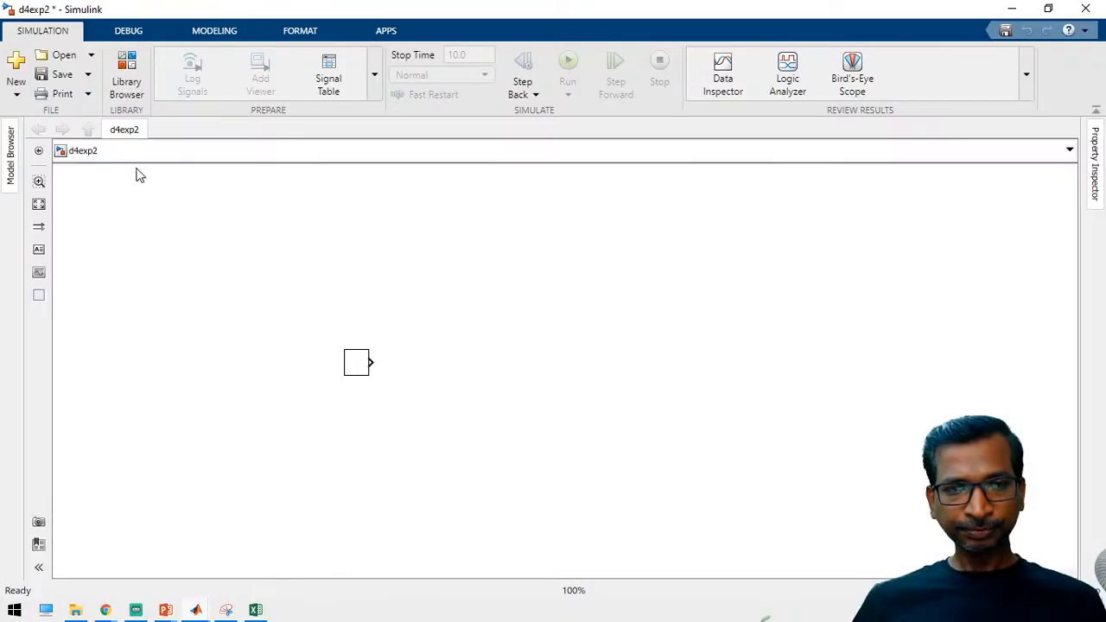
left_click(53, 74)
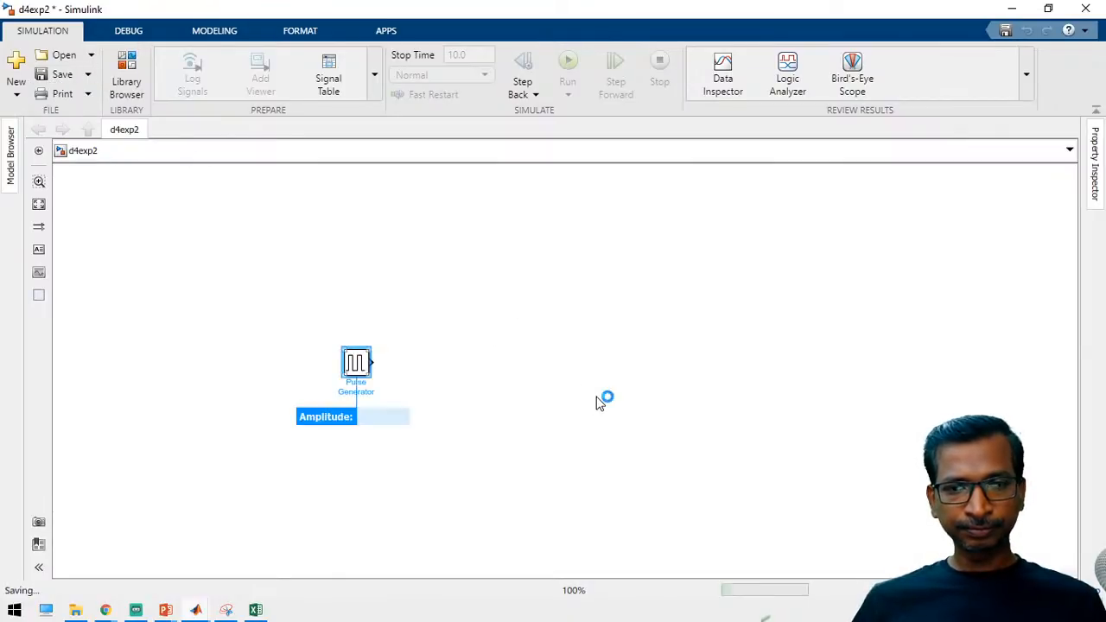
left_click(596, 403)
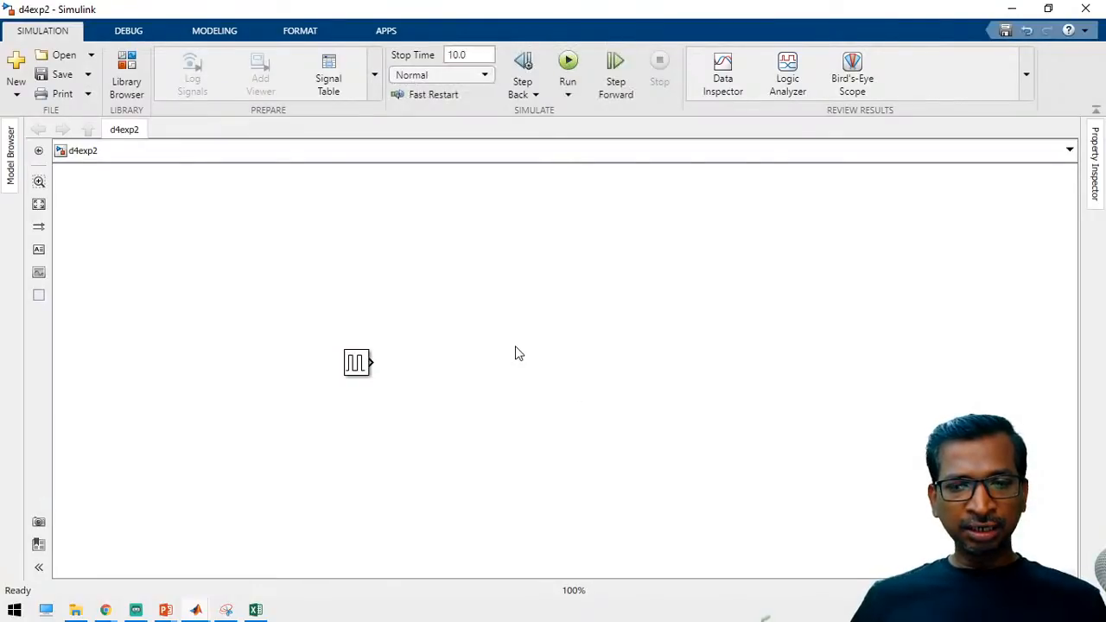
Insert a Simulink Sinks Scope block beside the Pulse Generator and connect the generator's output to the scope's input.
left_click(363, 367)
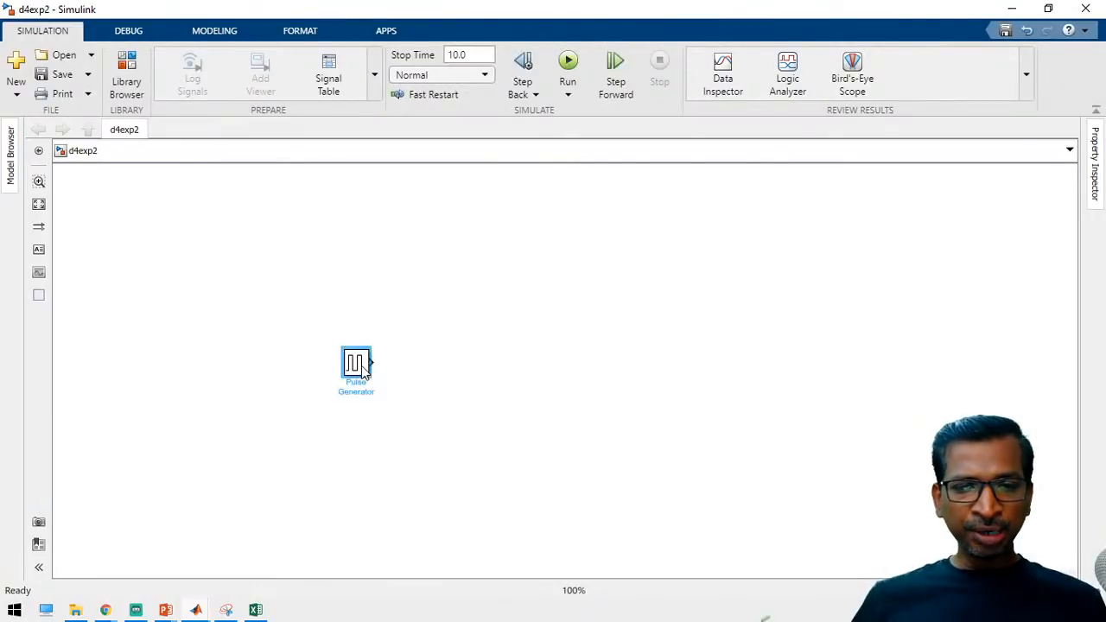
double_click(483, 371)
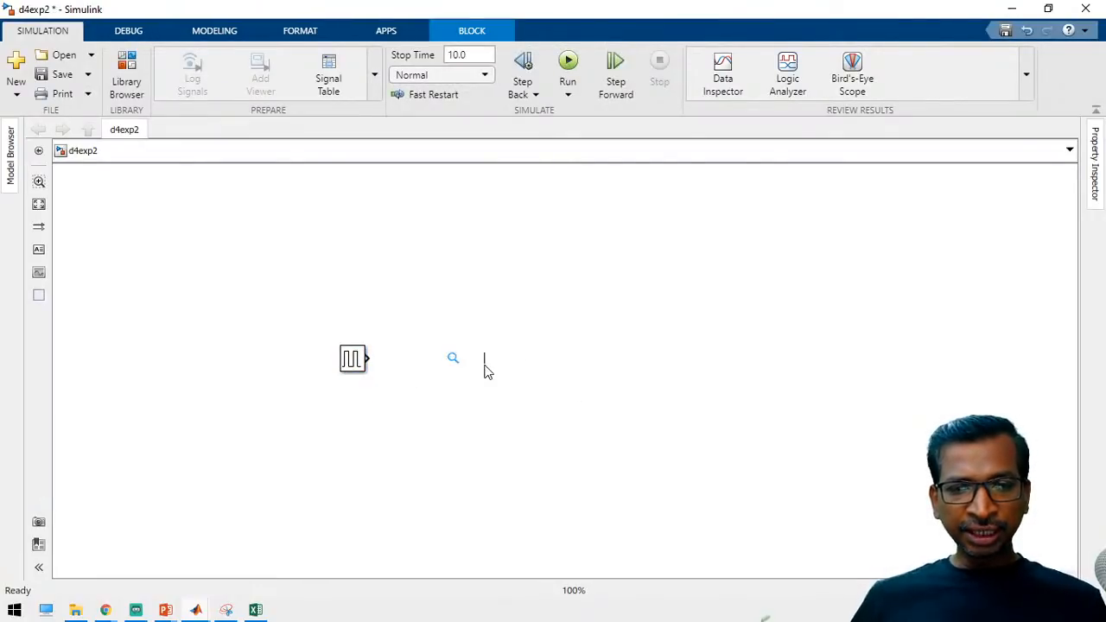
type("scope")
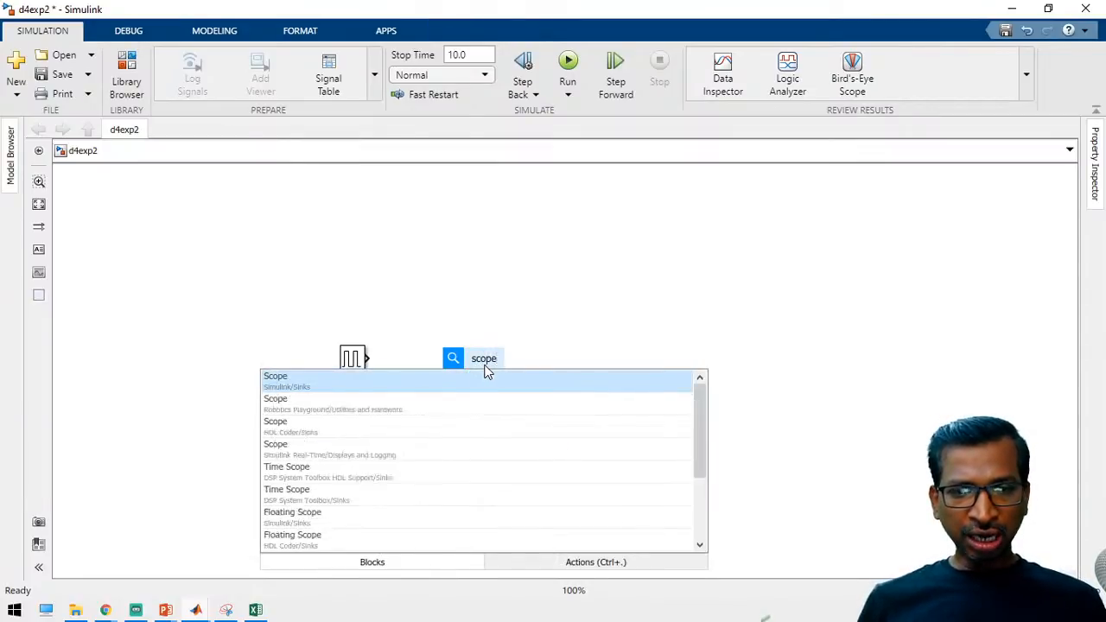
key("Return")
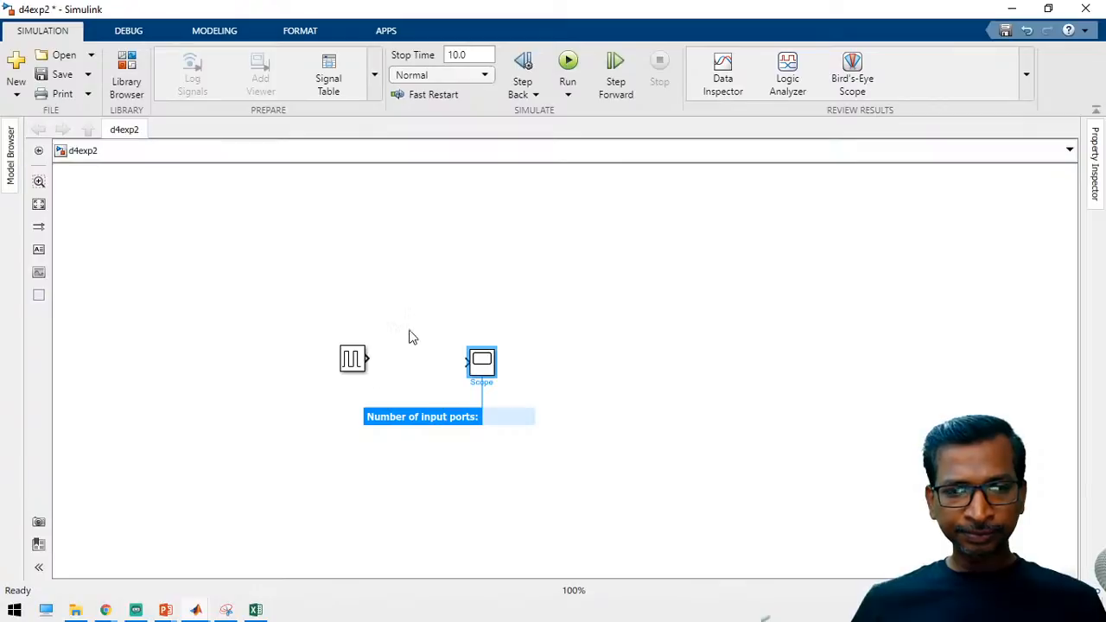
left_click(407, 358)
left_click_drag(366, 359, 482, 361)
left_click(481, 360)
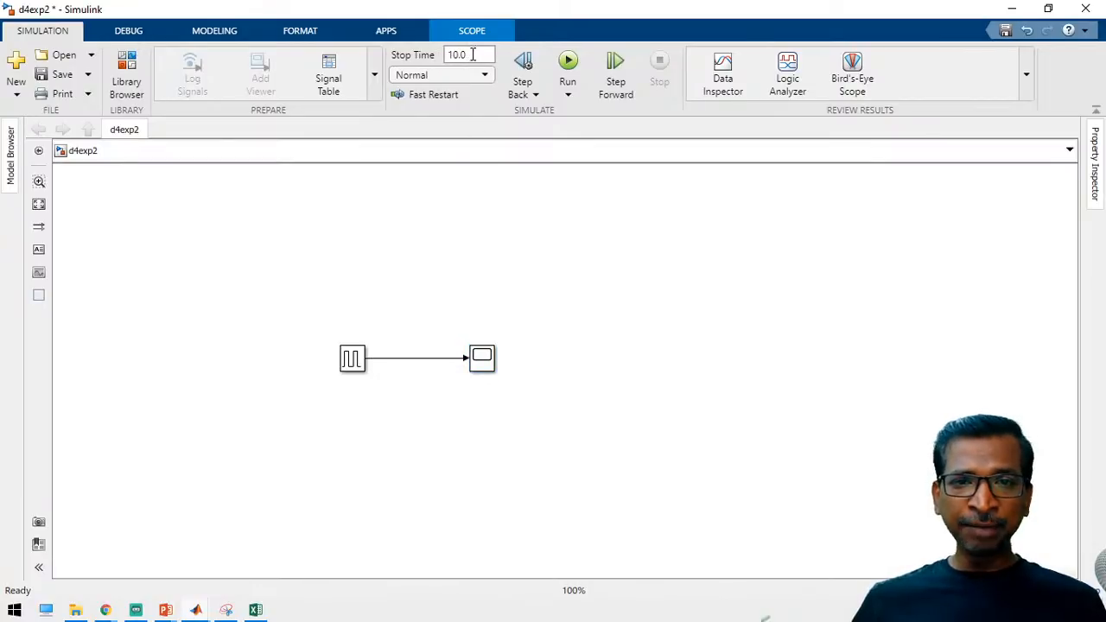
Set the Pulse Generator's period to 1 second and its pulse width to 50 percent of the period.
double_click(353, 356)
left_click_drag(652, 161, 694, 38)
left_click_drag(785, 94, 737, 215)
double_click(528, 286)
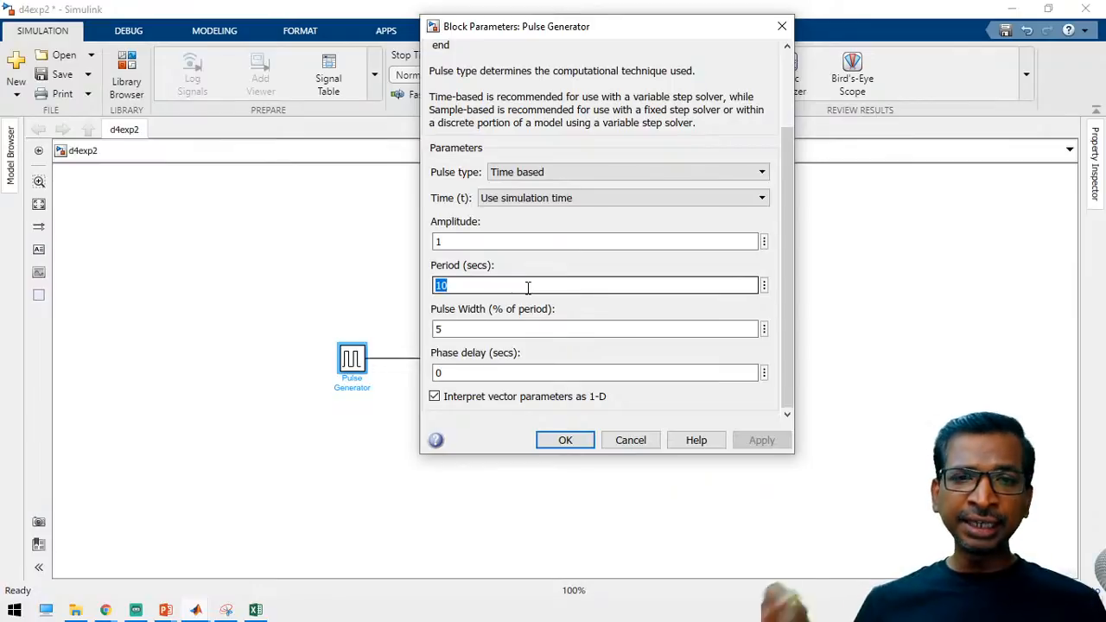
type("1")
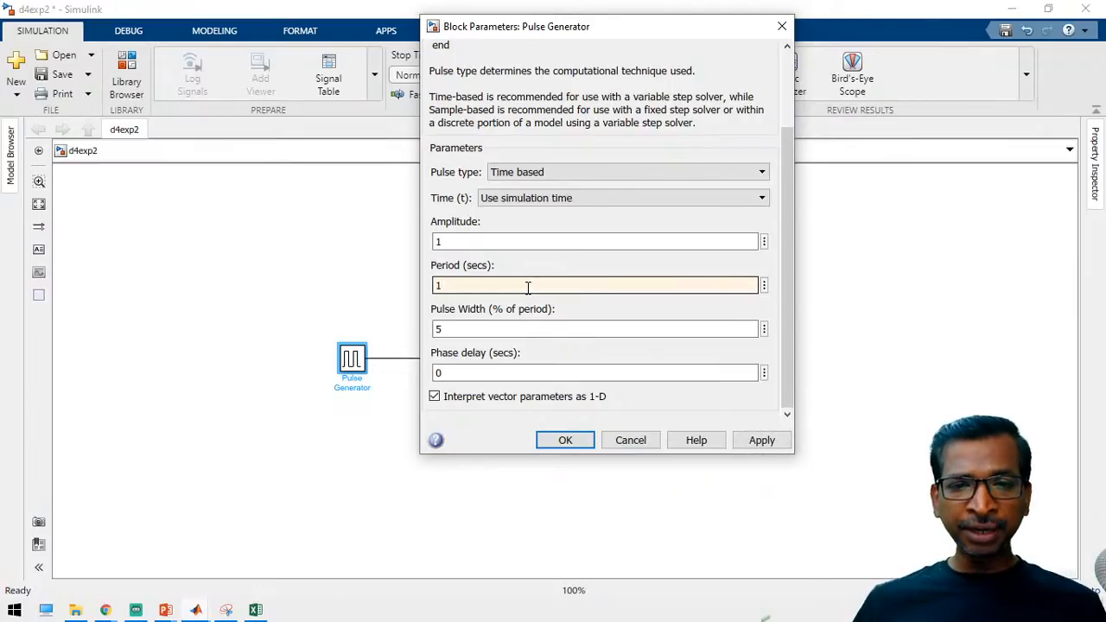
double_click(519, 330)
type("50")
key("Return")
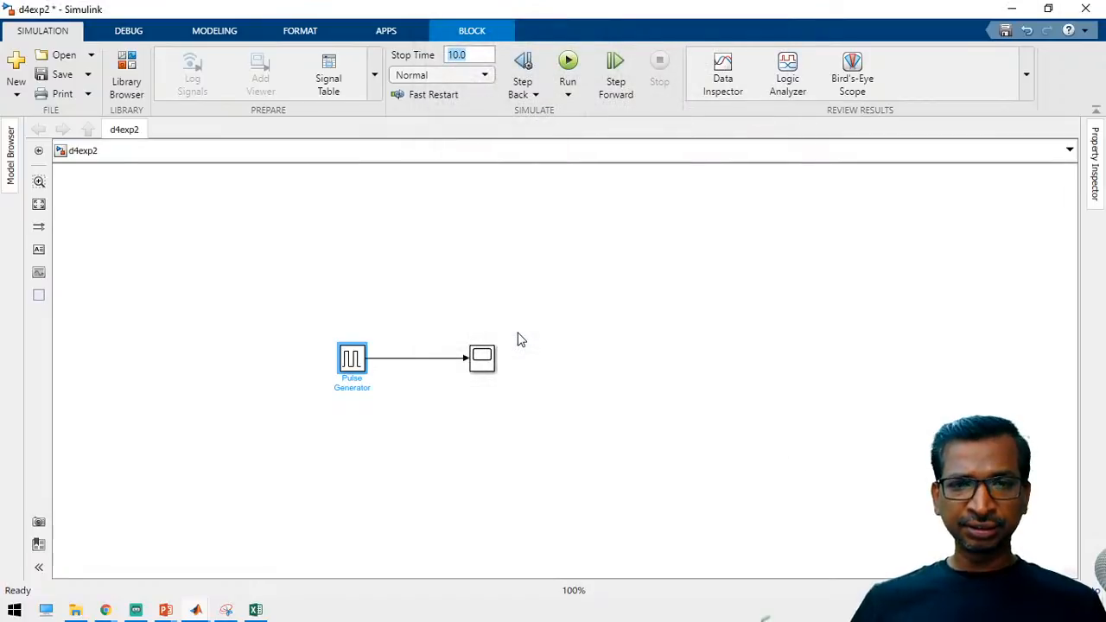
Save the d4exp2 model and run its simulation.
left_click(521, 345)
left_click(62, 75)
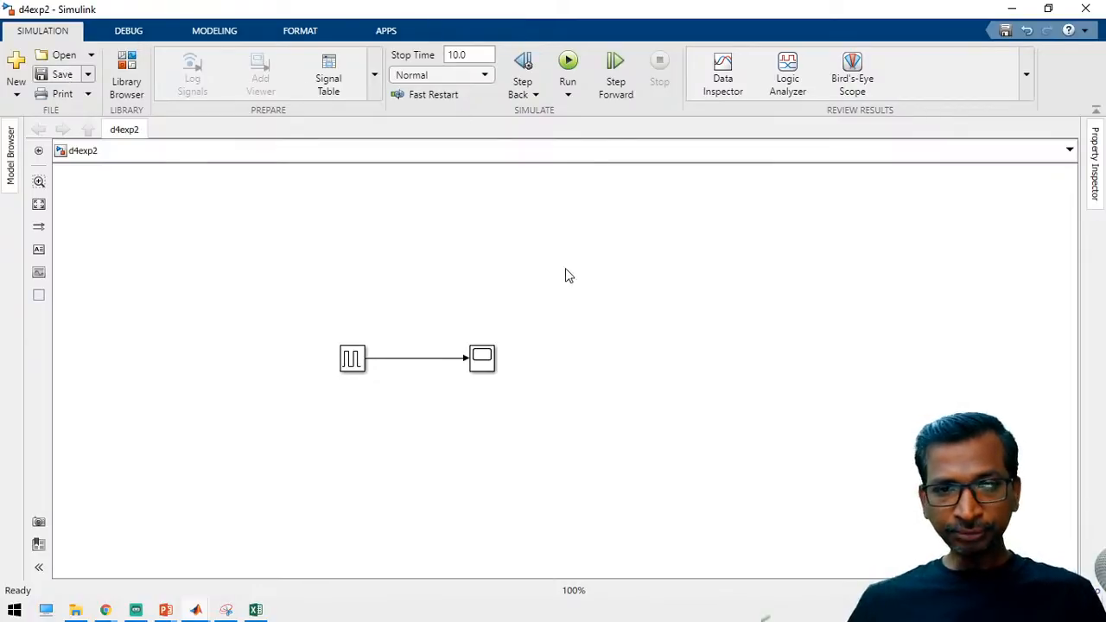
left_click(568, 66)
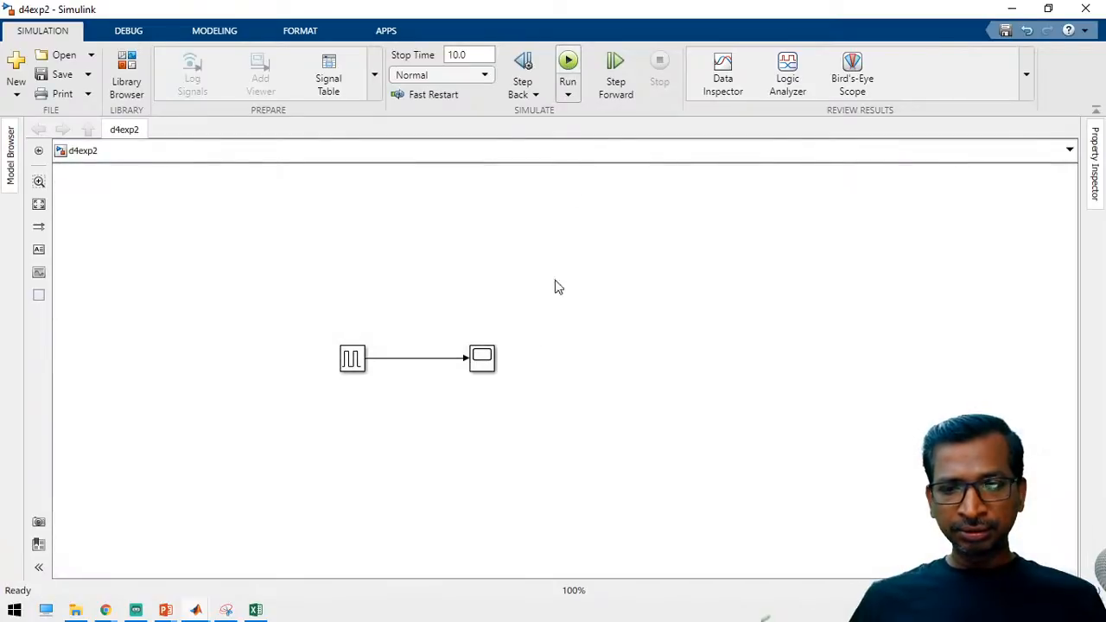
Open the Scope's plot at full size, examine the pulse waveform and return to the model.
left_click(485, 360)
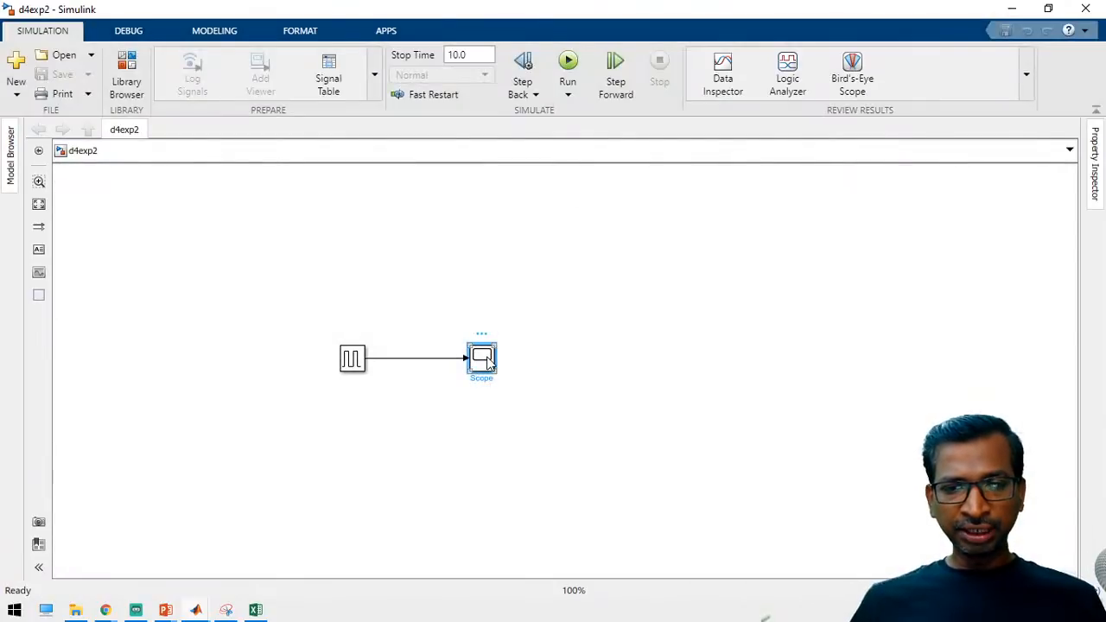
double_click(485, 359)
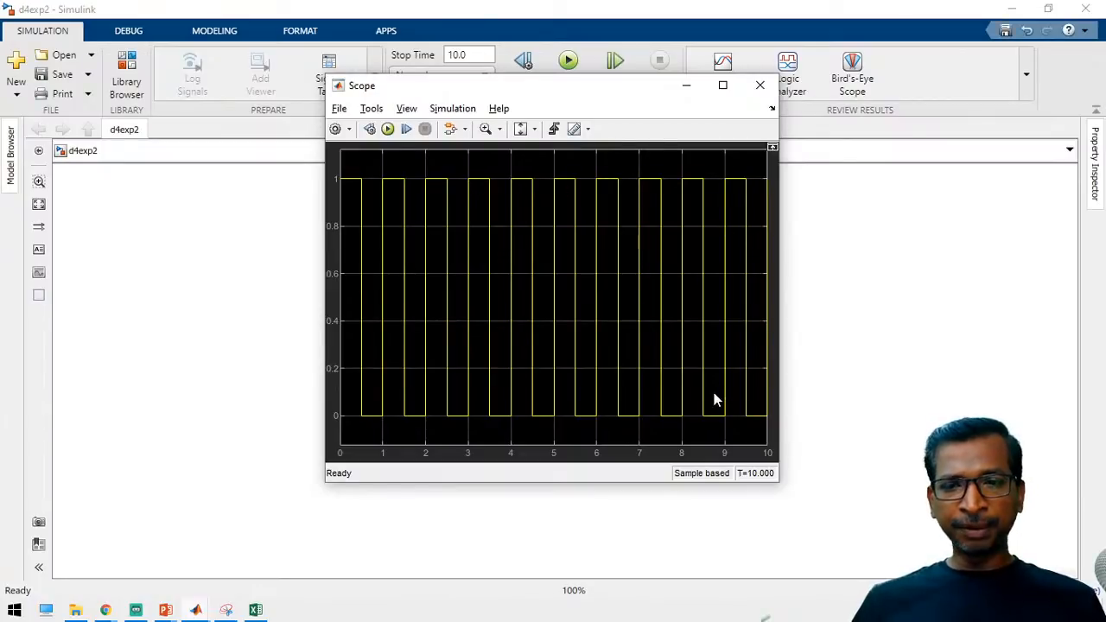
left_click(723, 89)
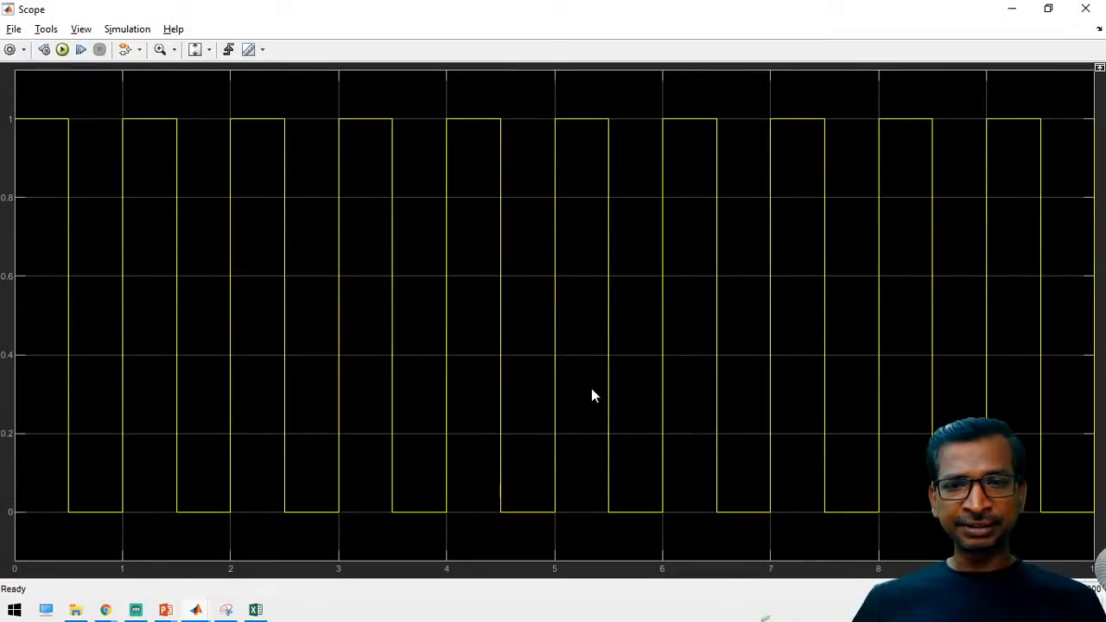
left_click(1014, 11)
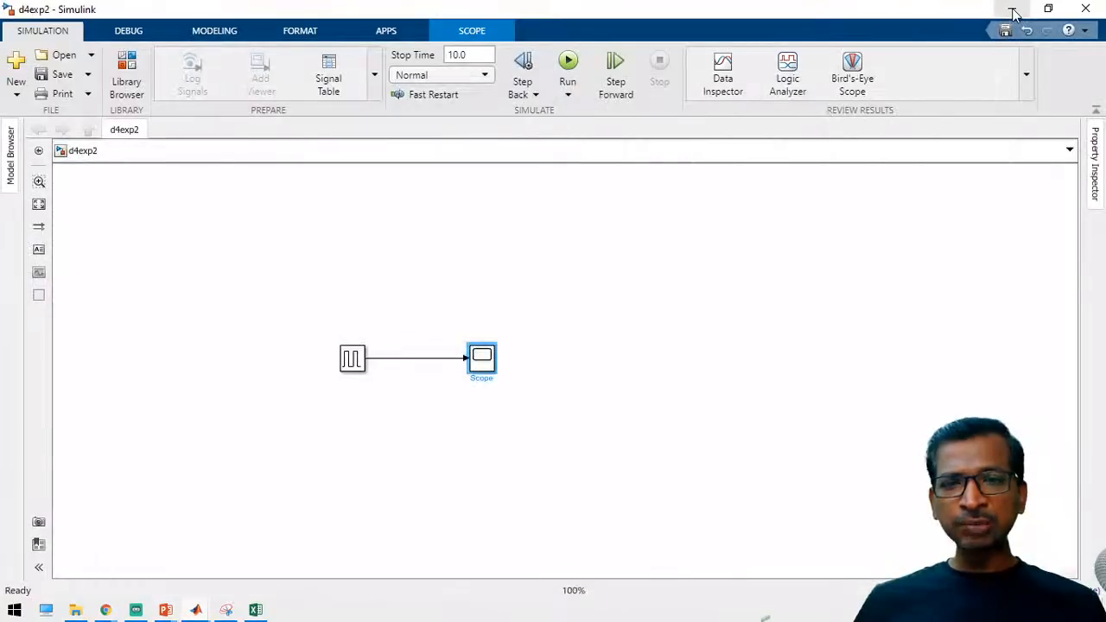
Move the Scope above the signal line and insert a Simulink Math Operations Sum block to the generator's right.
left_click_drag(484, 367, 523, 294)
double_click(590, 354)
type("su")
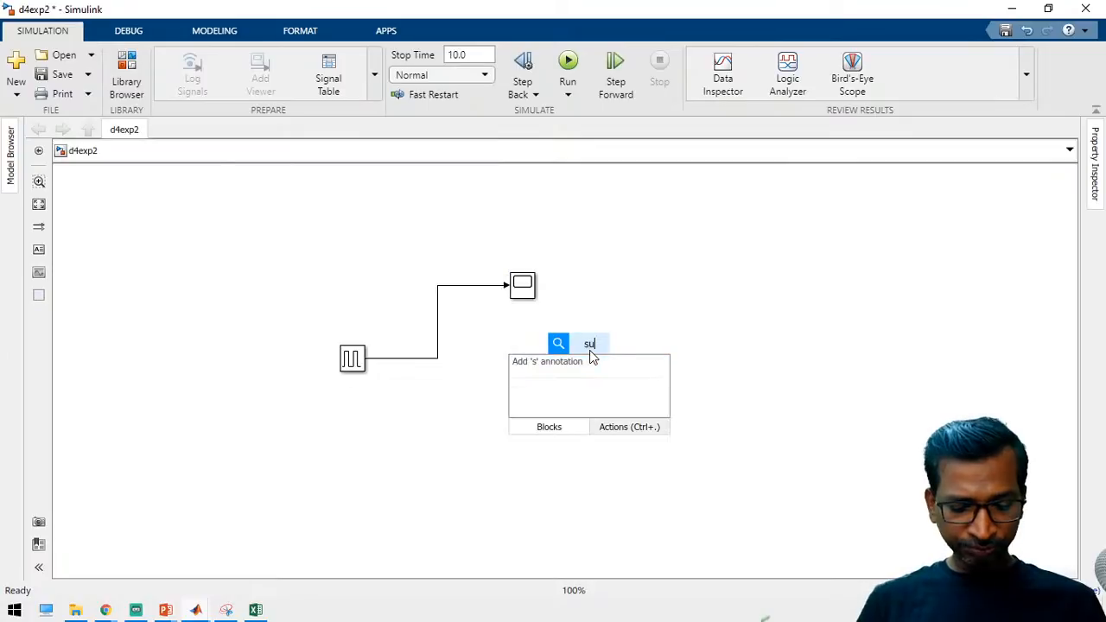
type("m")
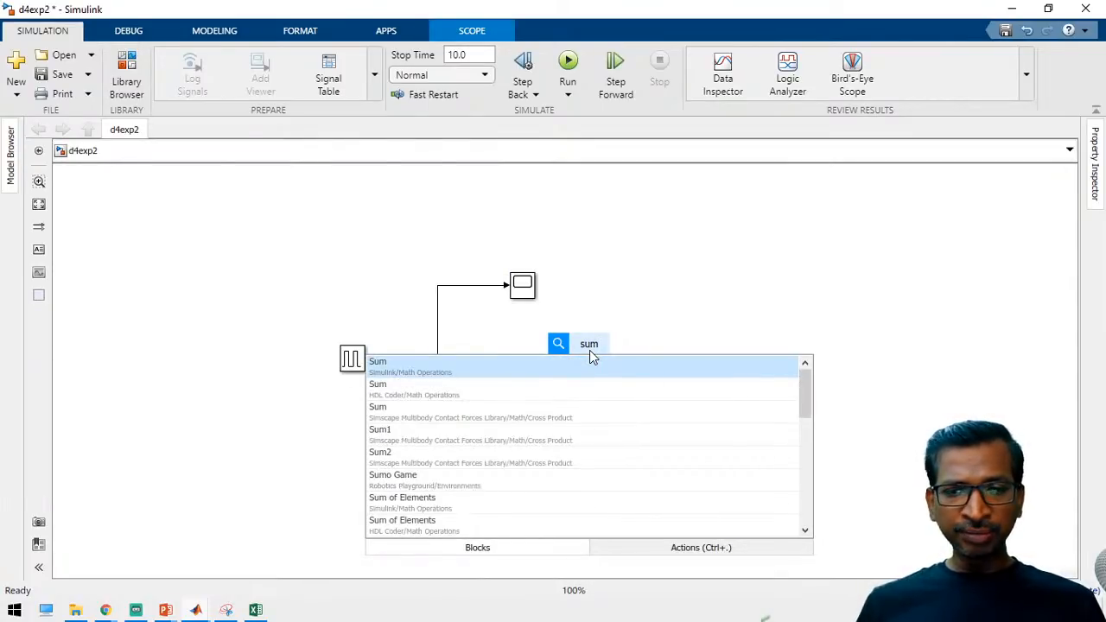
key("Return")
left_click(552, 419)
Branch the Pulse Generator signal into the Sum block's first input and align the block so the line is straight.
left_click_drag(437, 357, 581, 357)
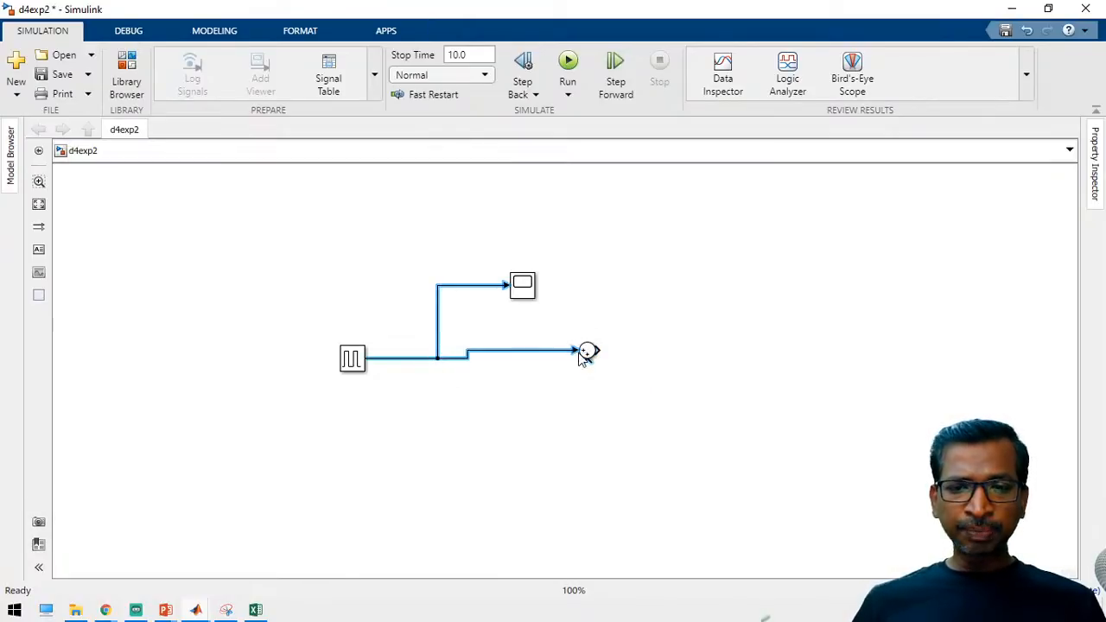
left_click(586, 356)
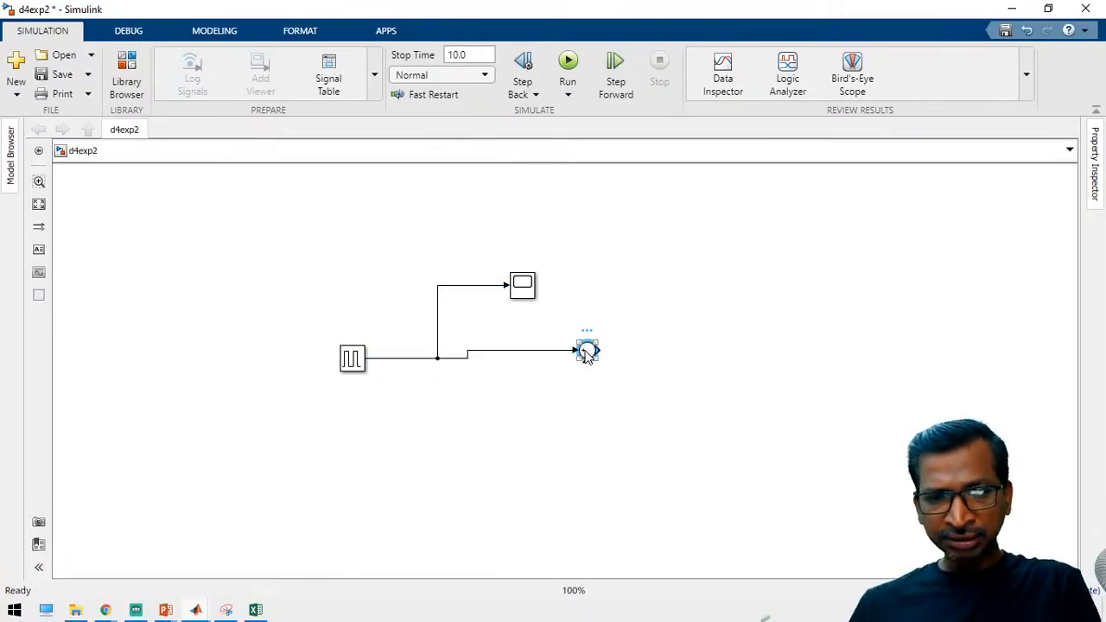
left_click_drag(587, 356, 546, 365)
left_click(647, 373)
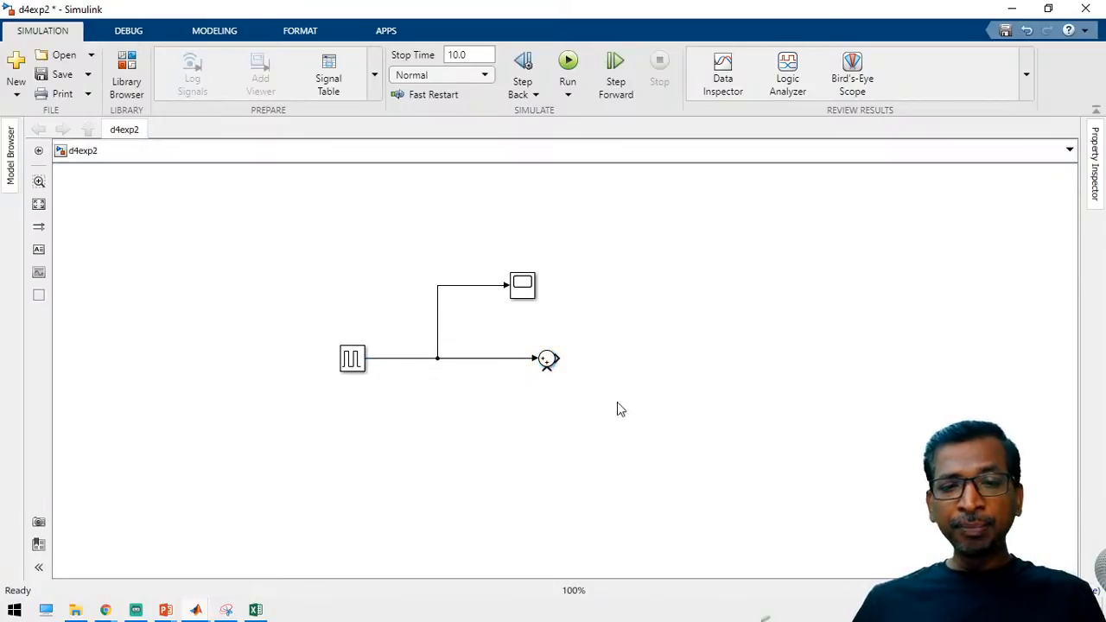
Insert a Memory block below the Sum block and rotate it 180 degrees so its input faces right.
double_click(557, 458)
type("me")
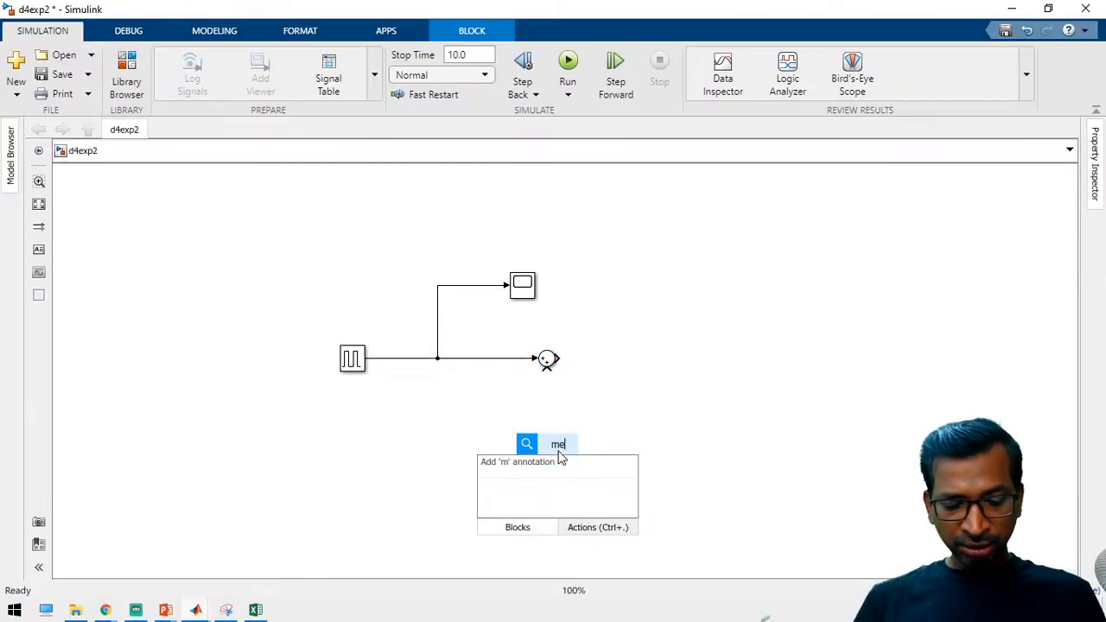
type("mory")
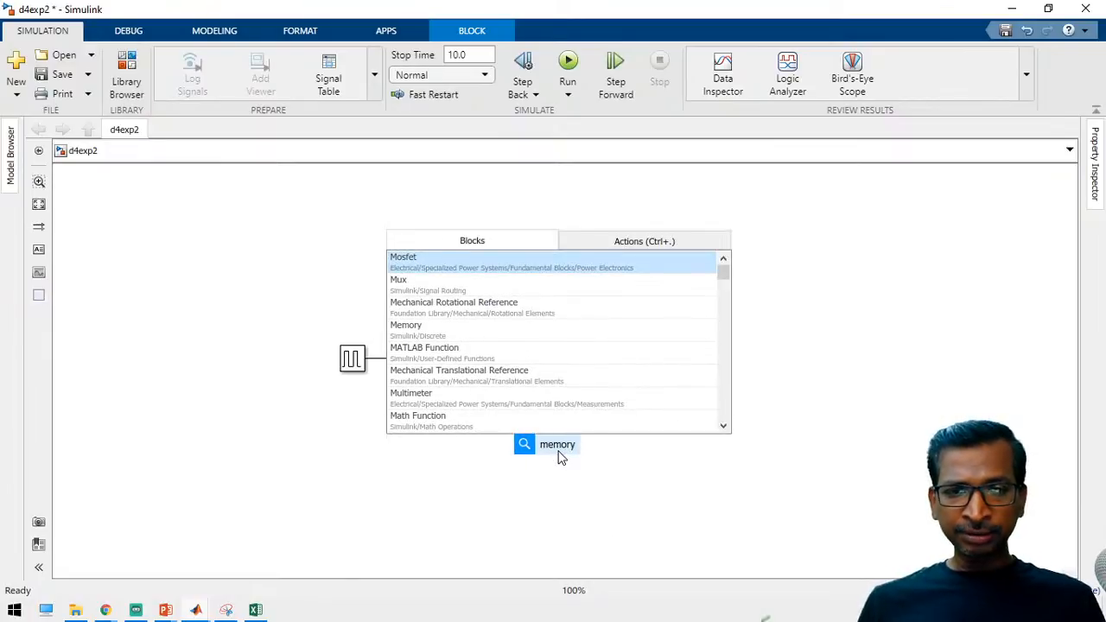
key("Return")
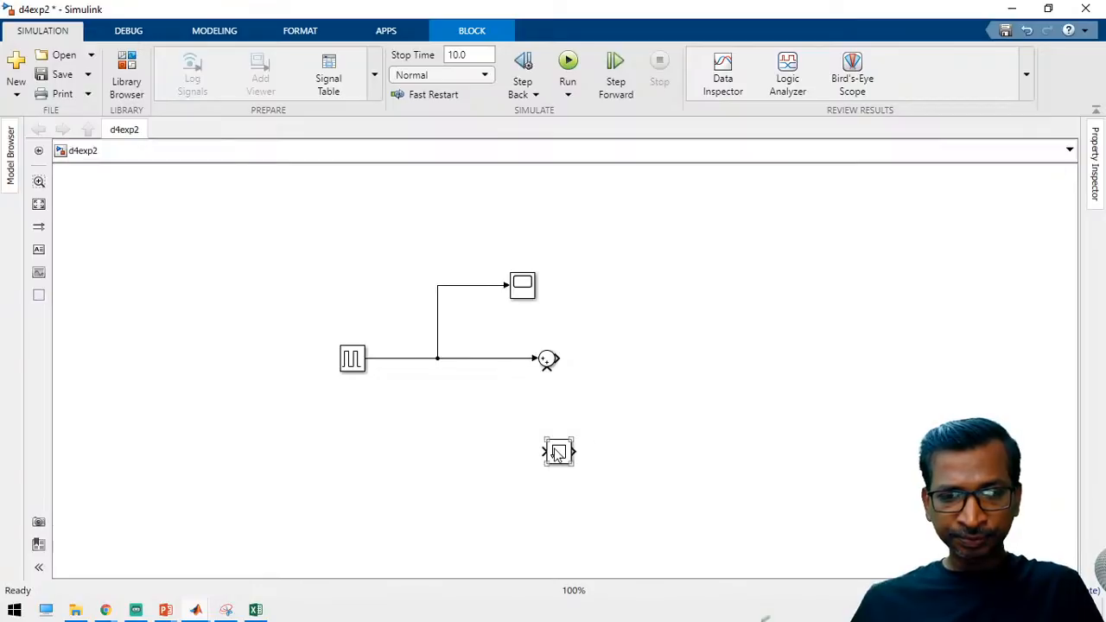
key("ctrl+r")
key("ctrl+r")
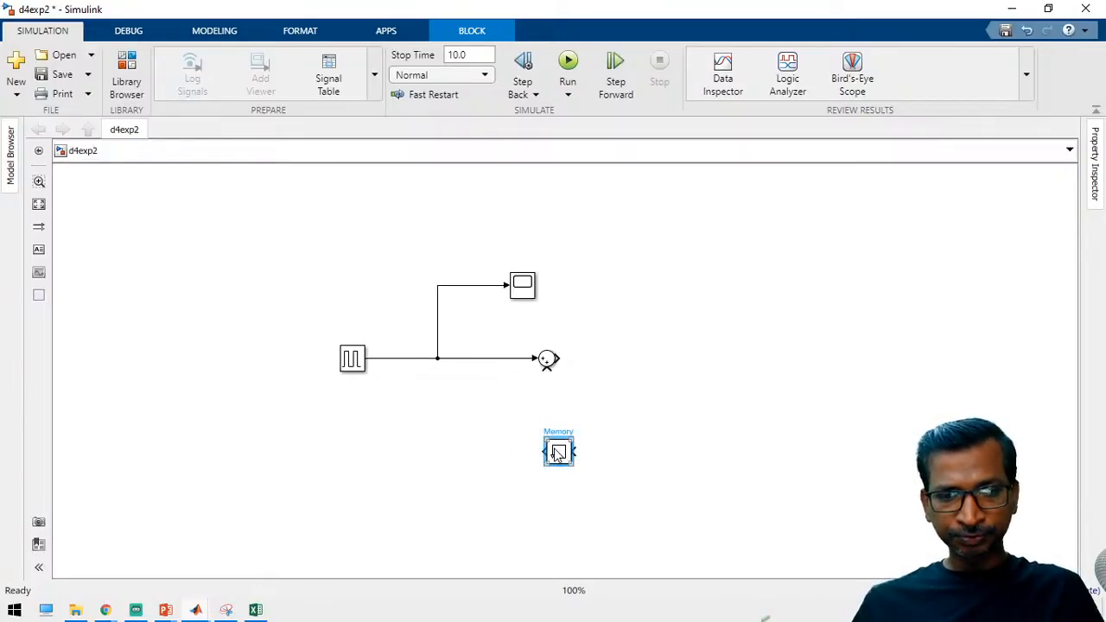
Position the Memory block and wire it as feedback from the Sum's output to the Sum's second input.
left_click_drag(558, 453, 546, 433)
left_click(686, 429)
left_click_drag(559, 361, 707, 361)
mouse_move(565, 429)
left_mouse_down()
mouse_move(539, 431)
mouse_move(651, 429)
mouse_move(565, 398)
mouse_move(547, 369)
left_mouse_up()
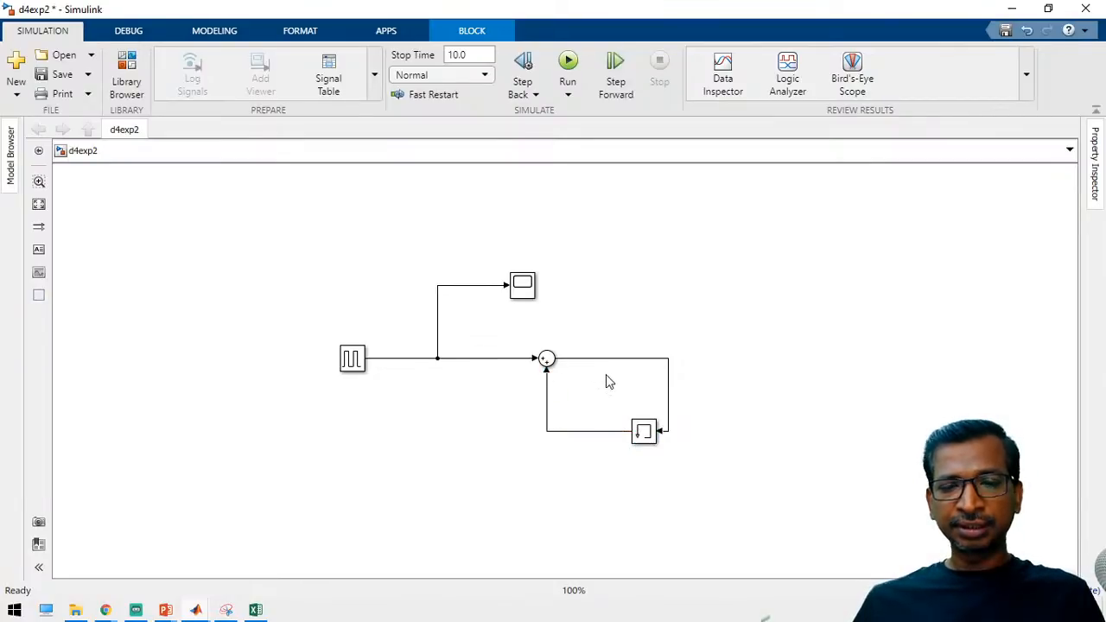
Insert a Simulink Sinks Display block right of the feedback loop and connect it to the Sum's output line.
double_click(765, 366)
type("displ")
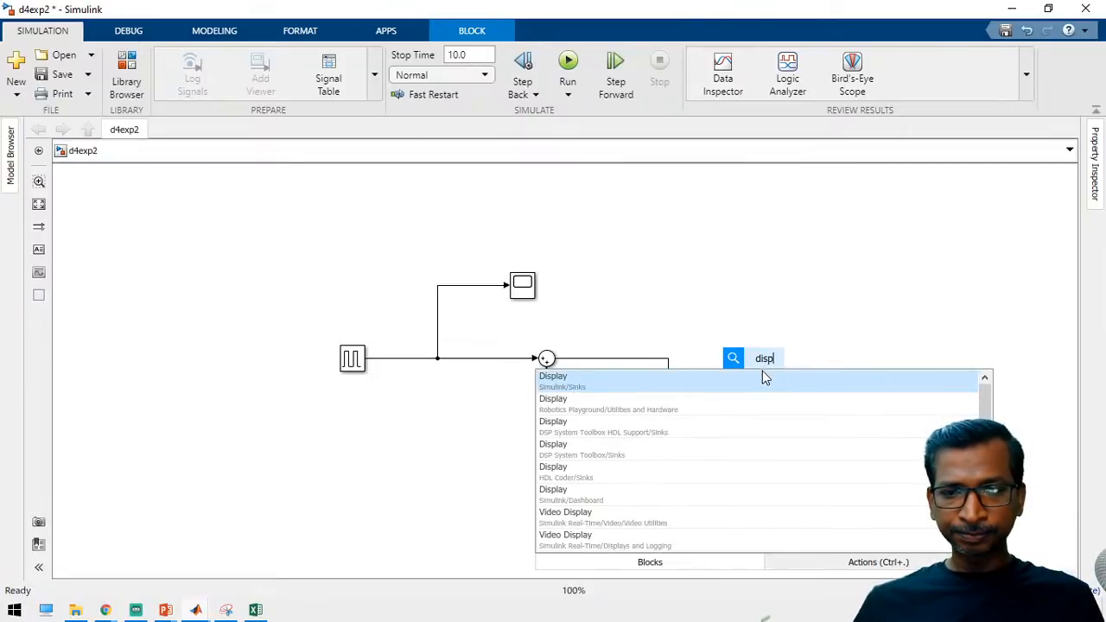
key("Escape")
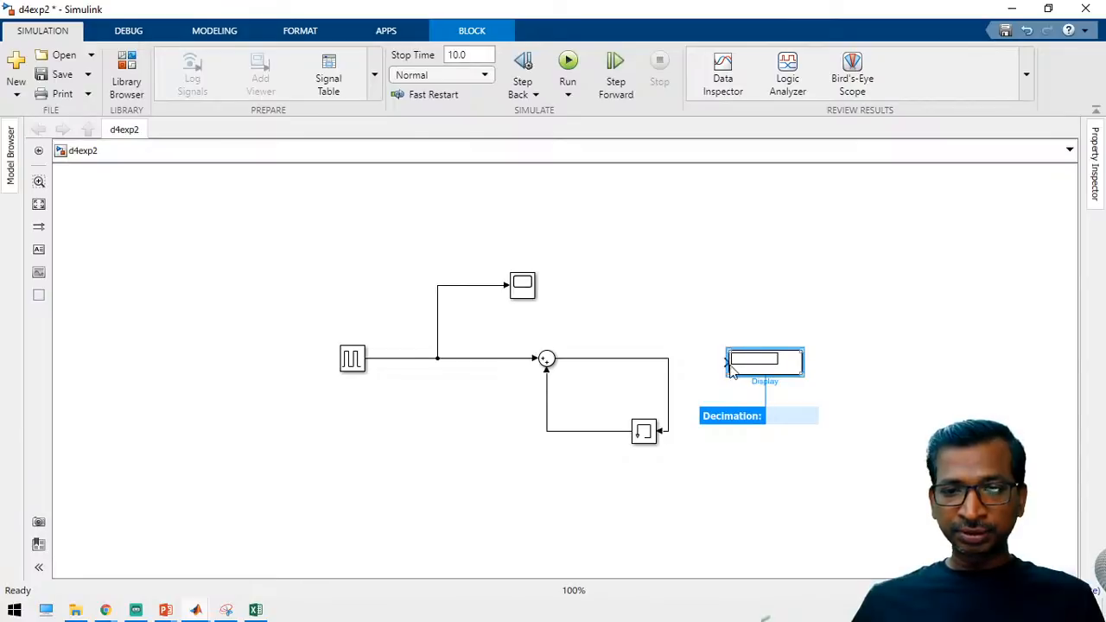
left_click_drag(715, 361, 669, 361)
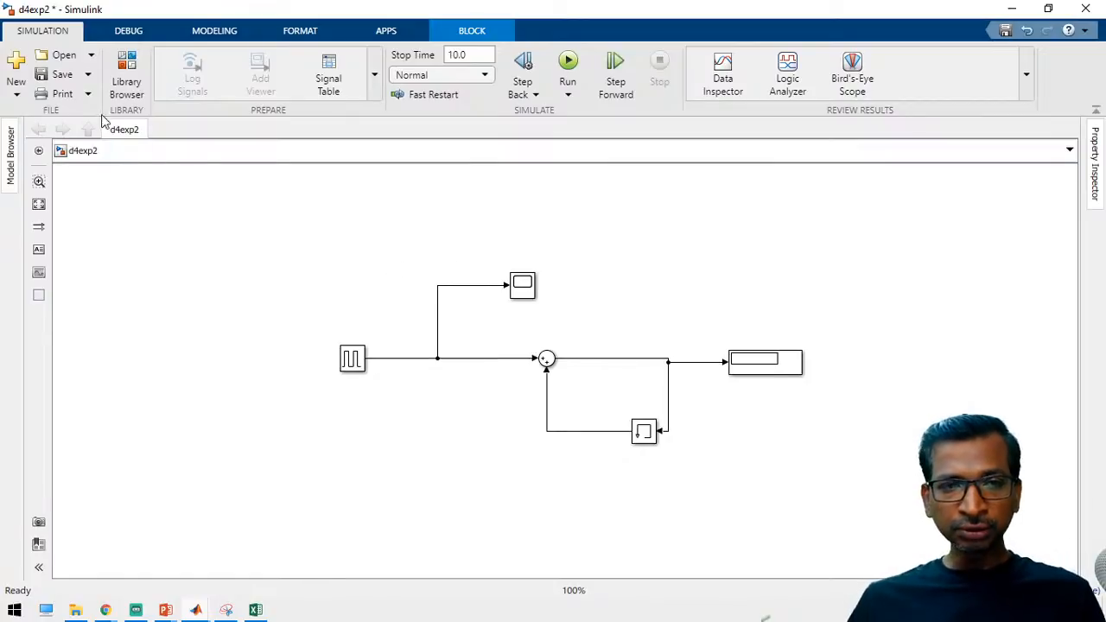
Save the d4exp2 model, run the simulation and check the Display block's value.
left_click(61, 75)
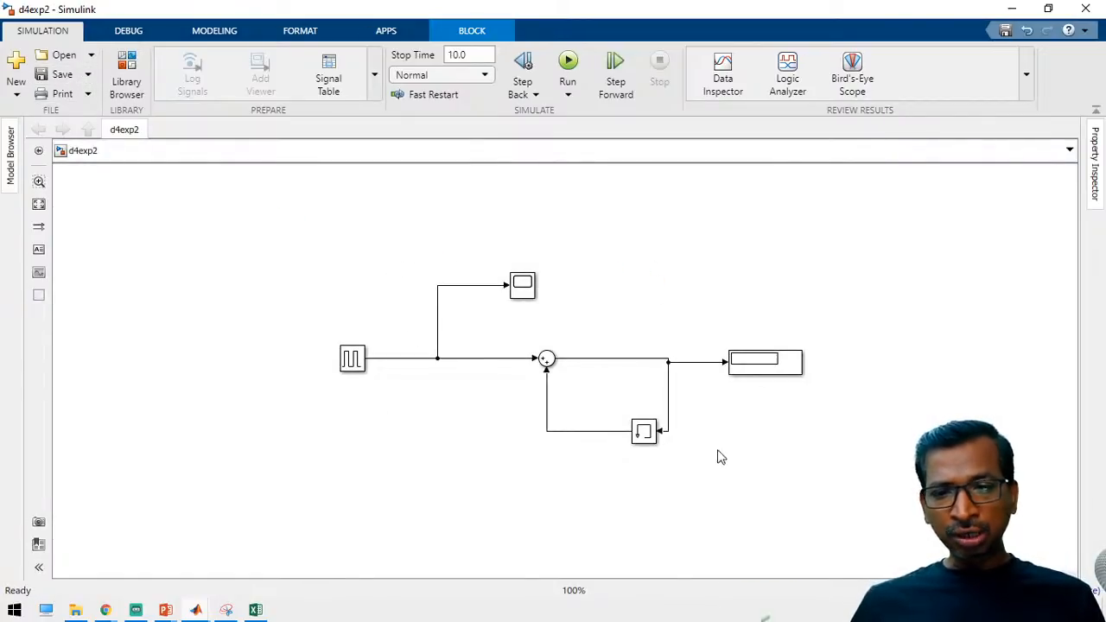
left_click(567, 62)
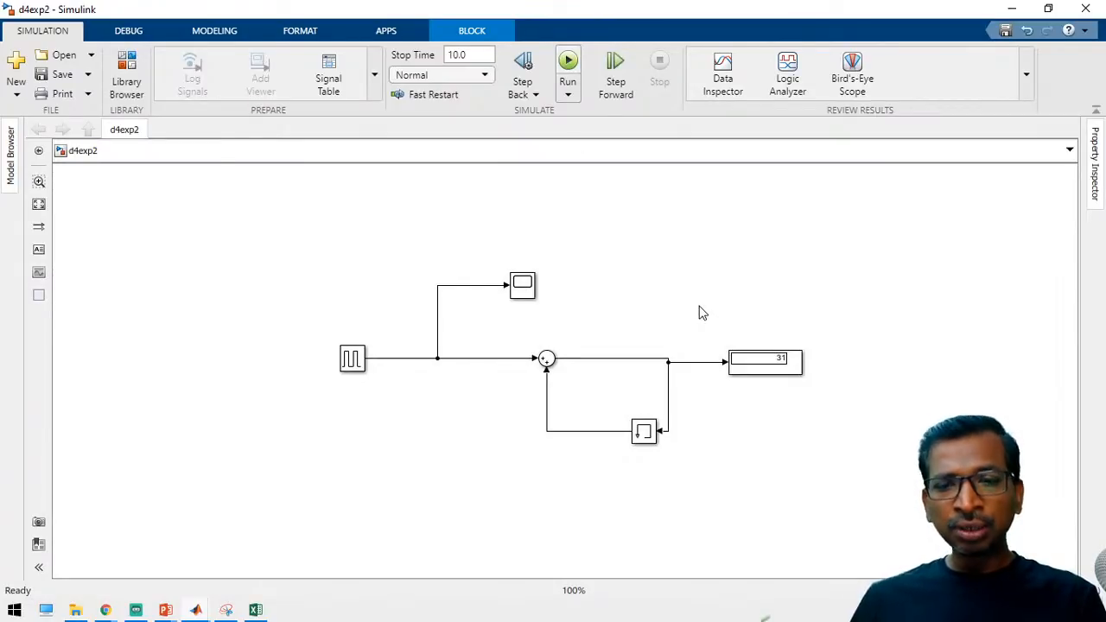
left_click(890, 477)
left_click(786, 370)
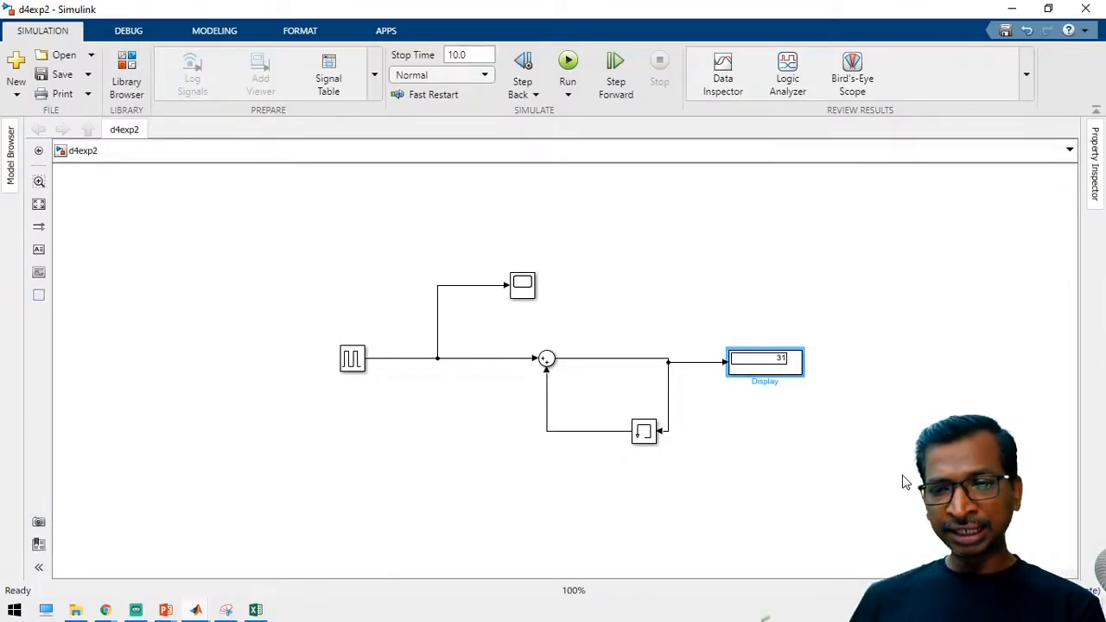
Reopen the Scope's plot to compare its pulses with the Display value, and return to the model.
left_click(524, 286)
double_click(526, 287)
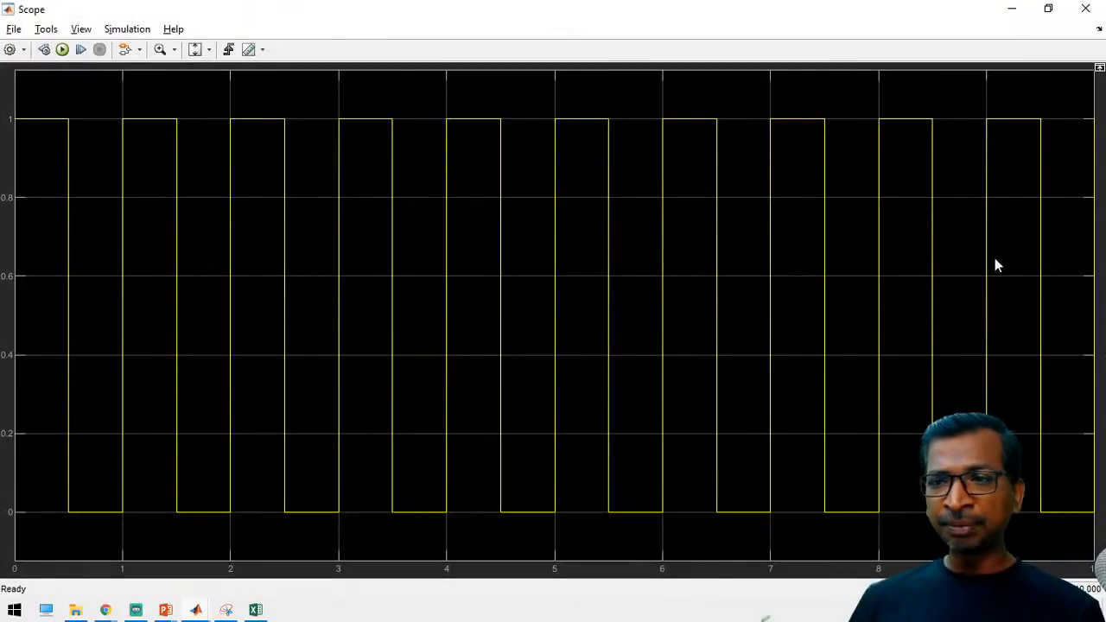
left_click(1015, 10)
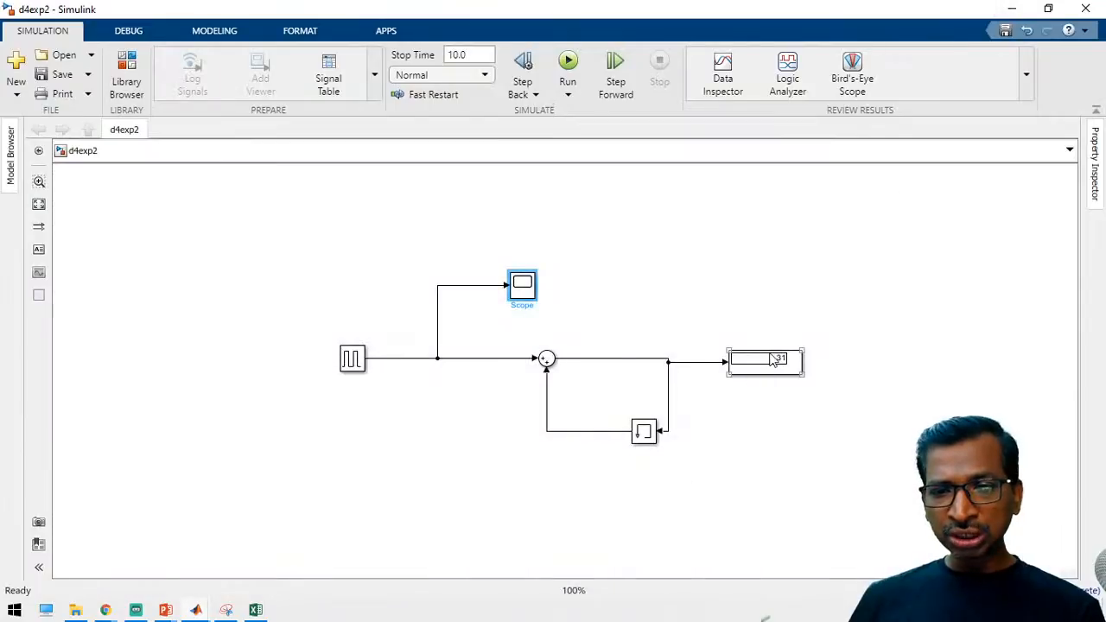
Align the Display block with the Sum's output so their connecting line is straight, and fit the model in view.
left_click_drag(767, 358, 752, 360)
left_click(753, 422)
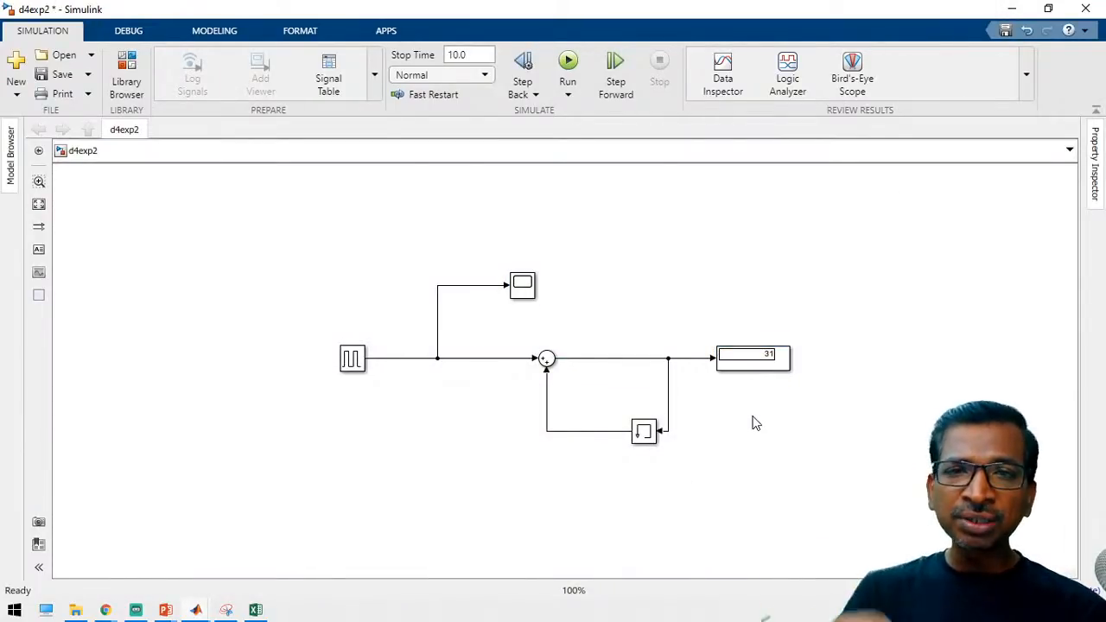
key("space")
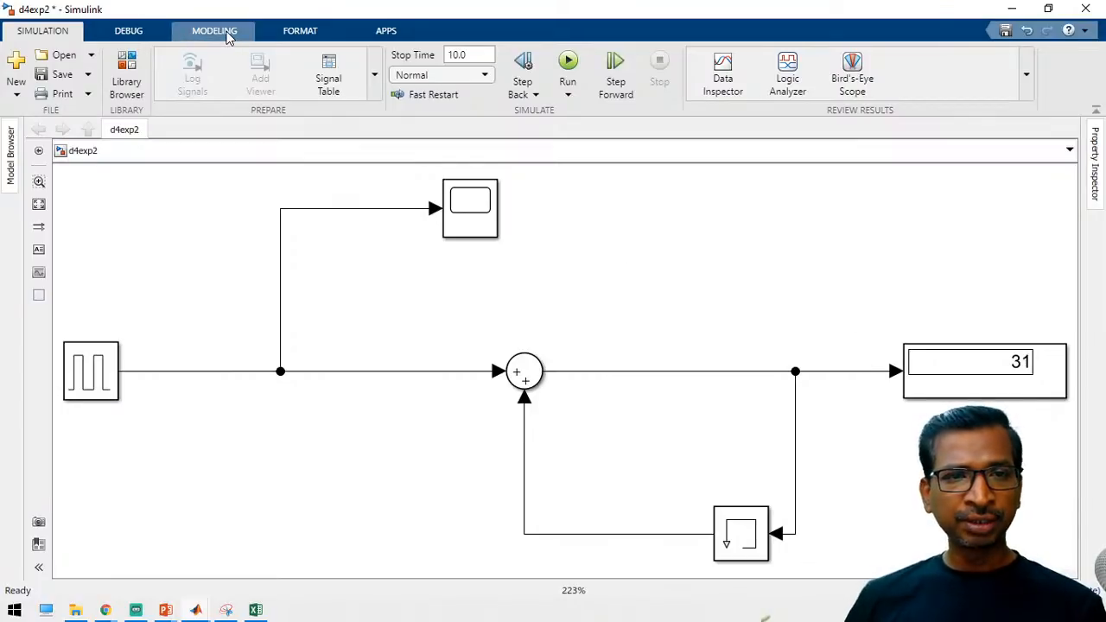
scroll(227, 37, "down", 2)
scroll(227, 37, "up", 2)
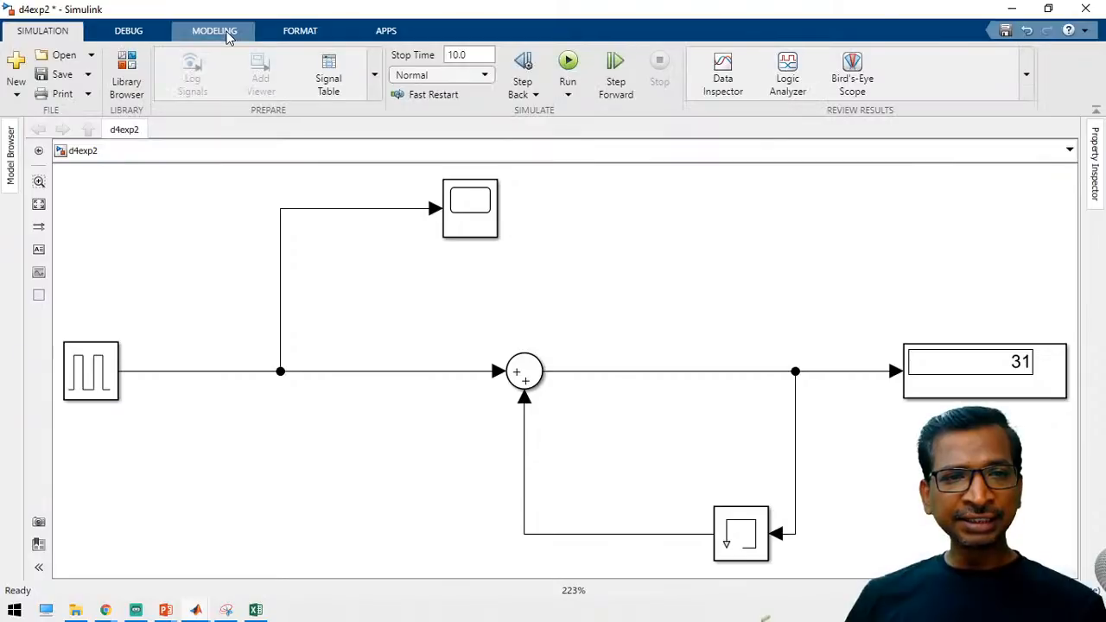
Set the solver type to Fixed-step in the model's configuration parameters.
left_click(227, 37)
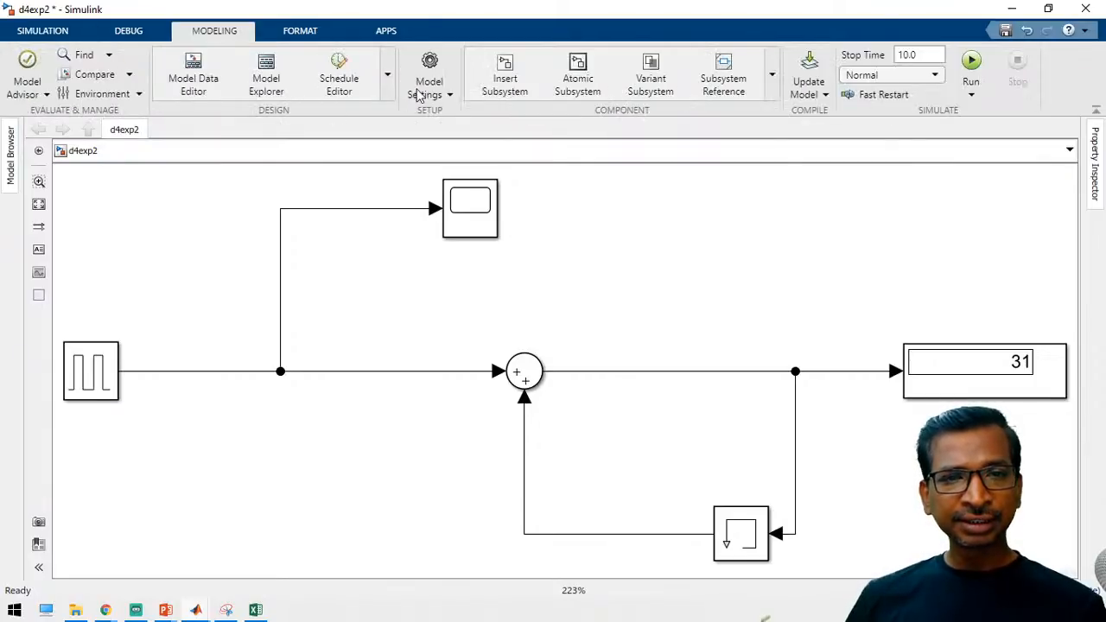
left_click(425, 78)
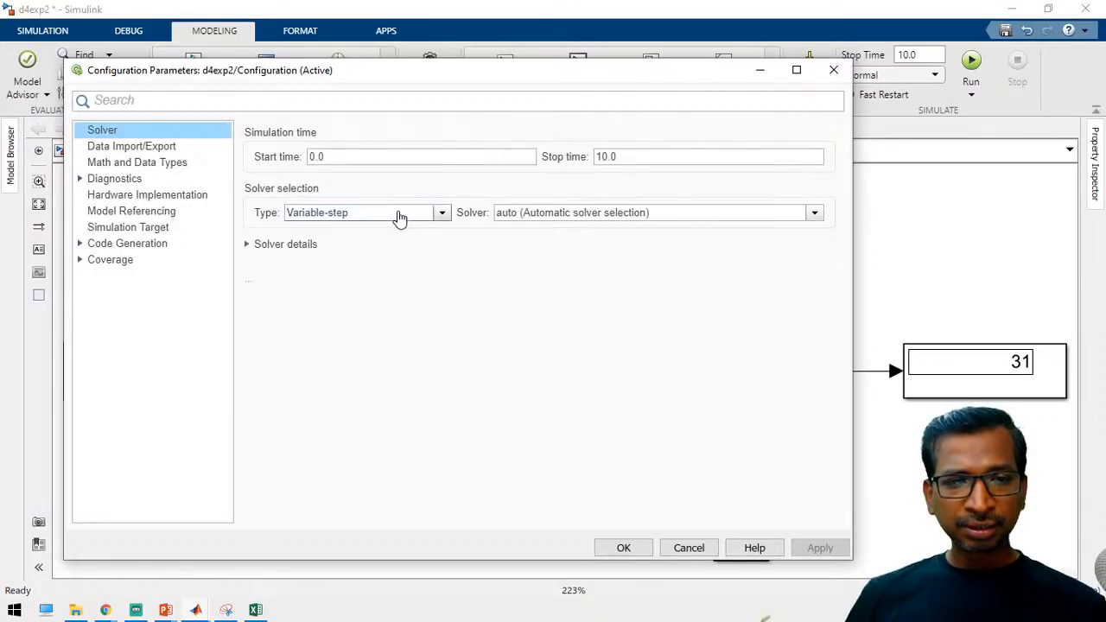
left_click(400, 216)
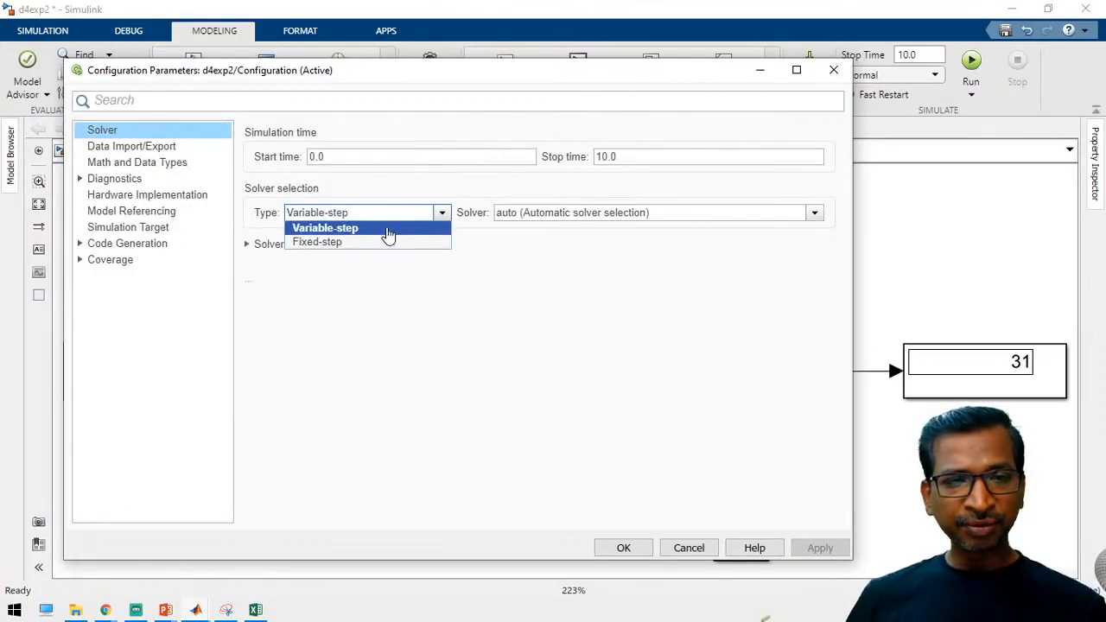
left_click(375, 243)
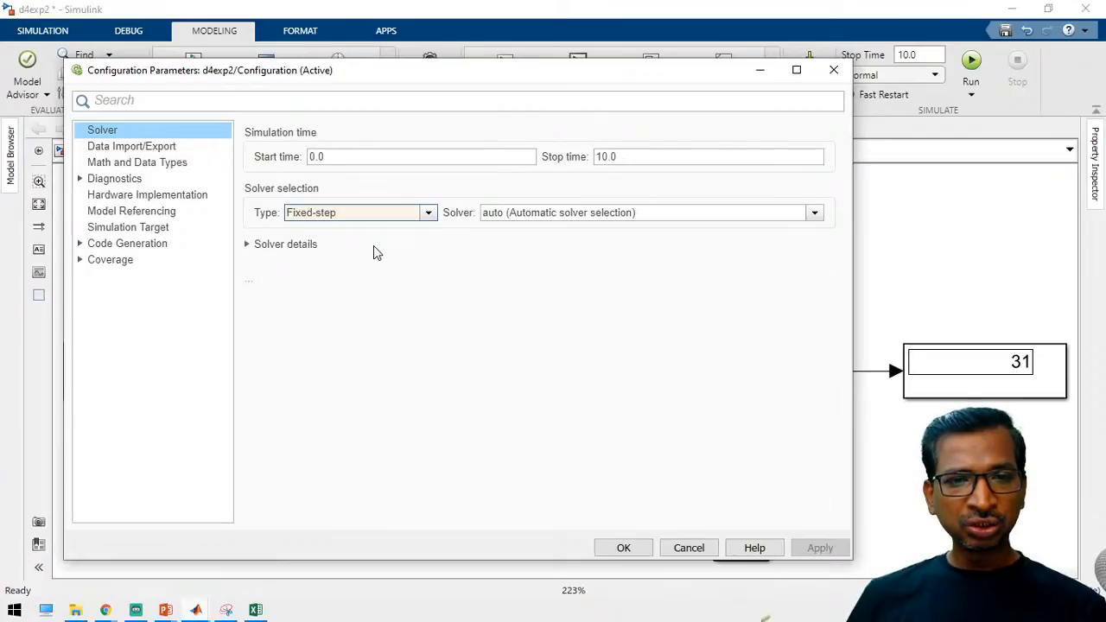
key("Up")
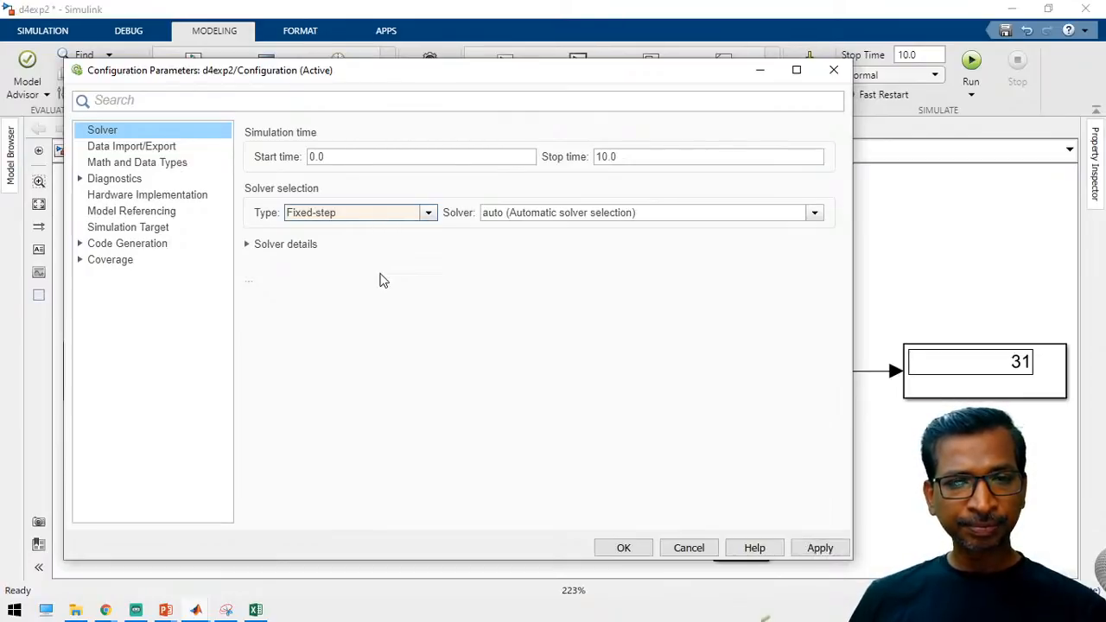
key("Down")
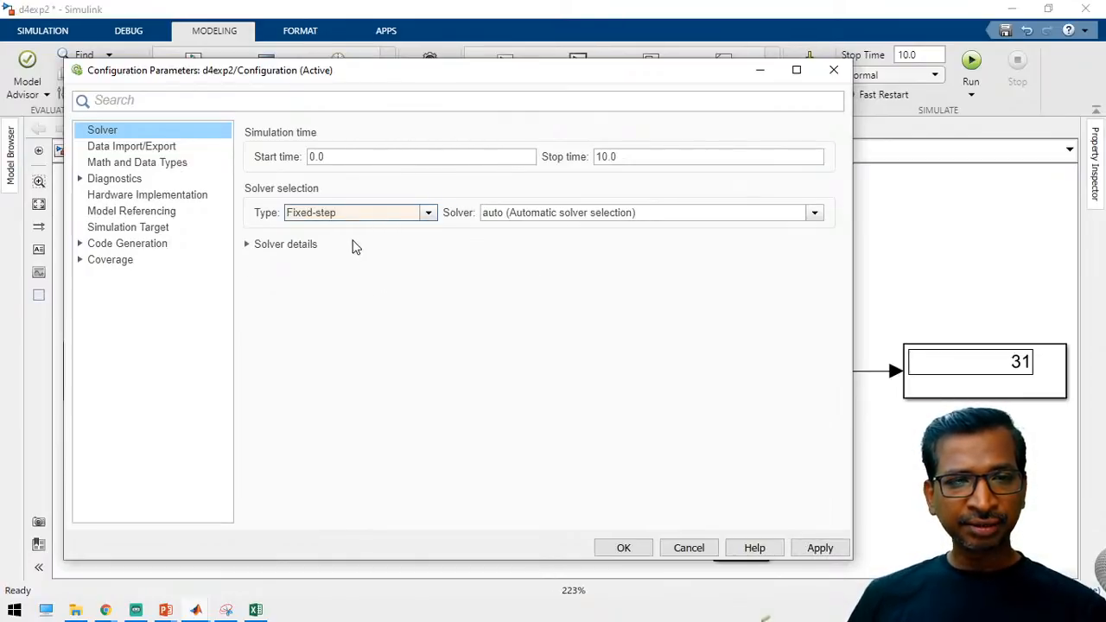
Set the solver's fixed-step size to 0.5 and apply the configuration.
left_click(248, 246)
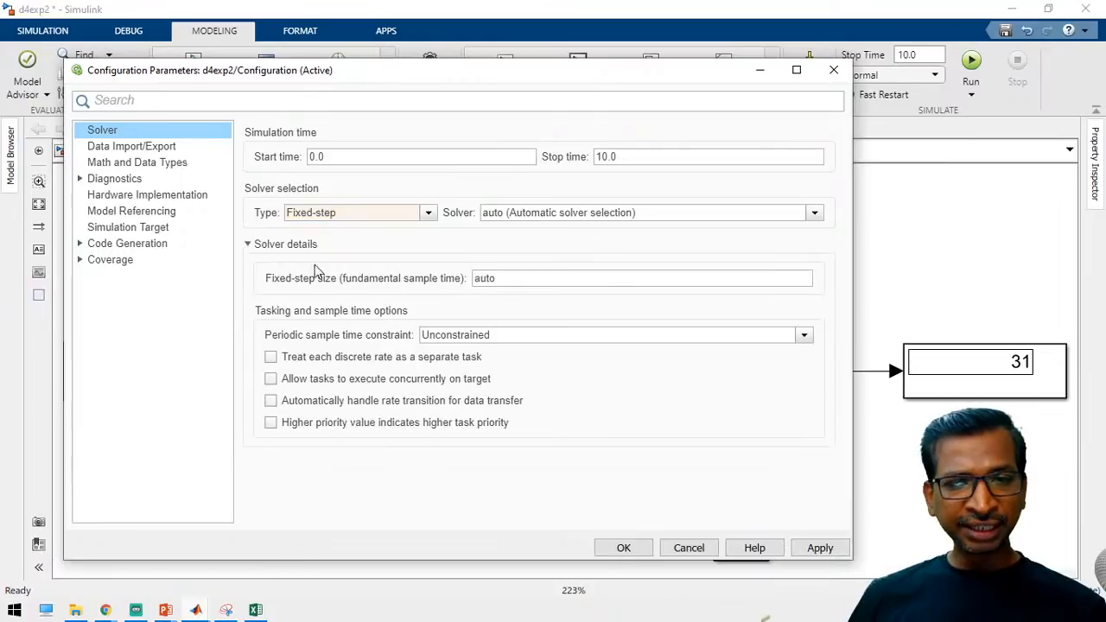
double_click(501, 278)
left_click_drag(500, 75, 710, 49)
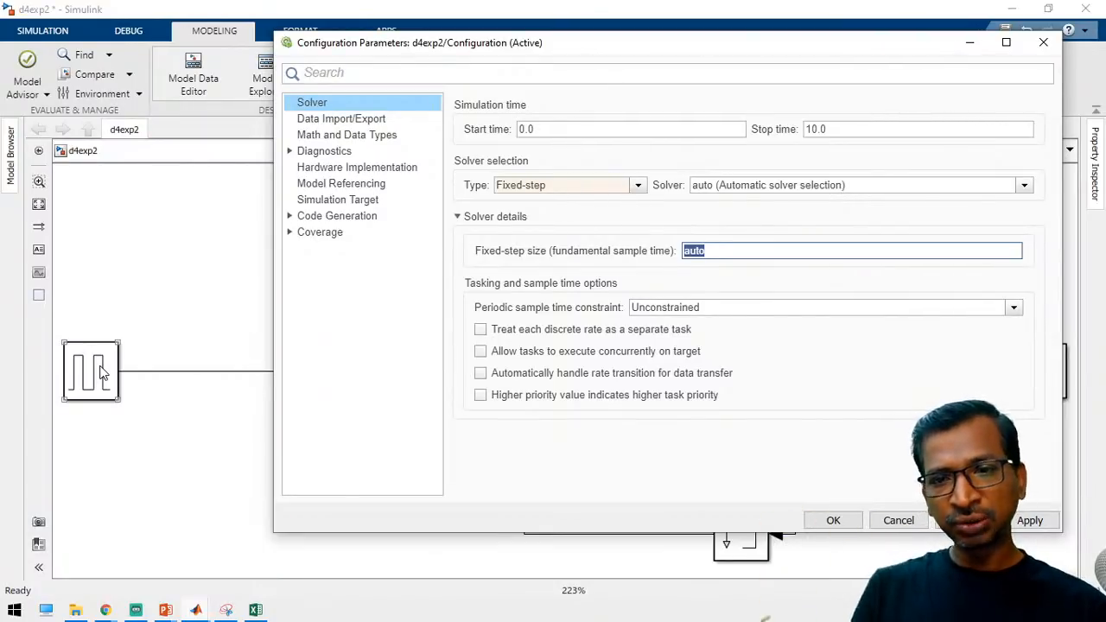
type("0.5")
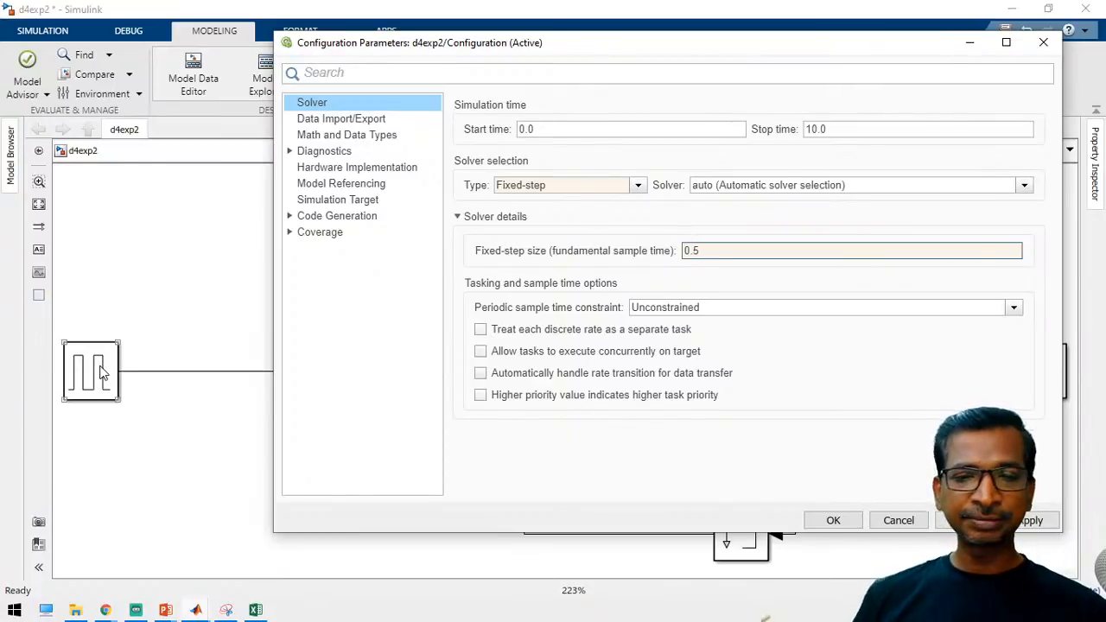
left_click(1017, 525)
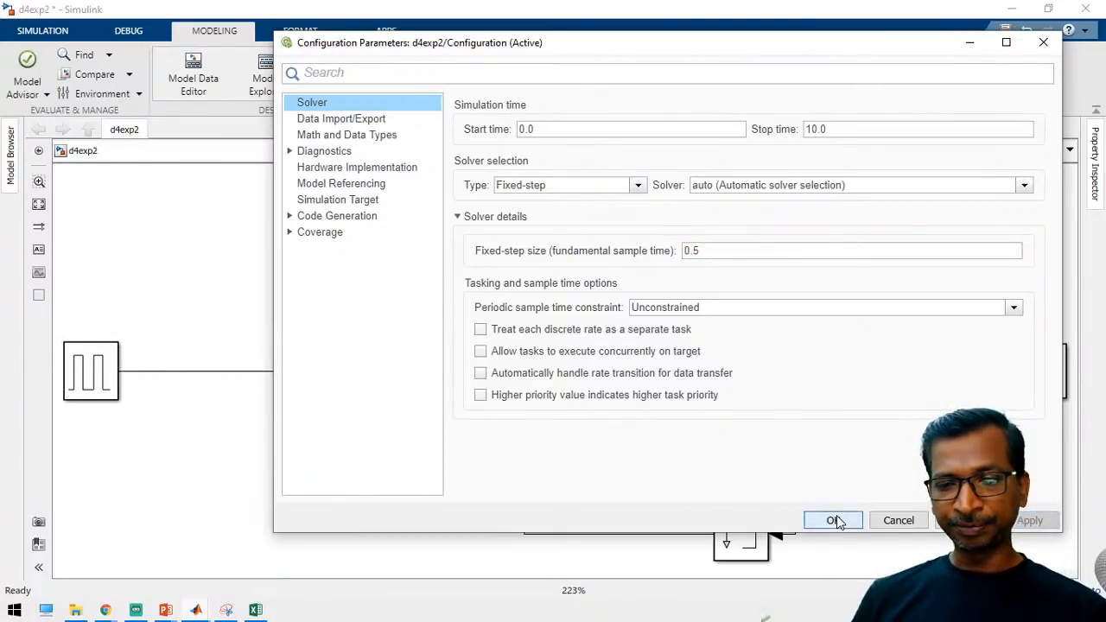
Close the solver configuration, save d4exp2, and rerun the simulation to check the Display's count.
left_click(835, 520)
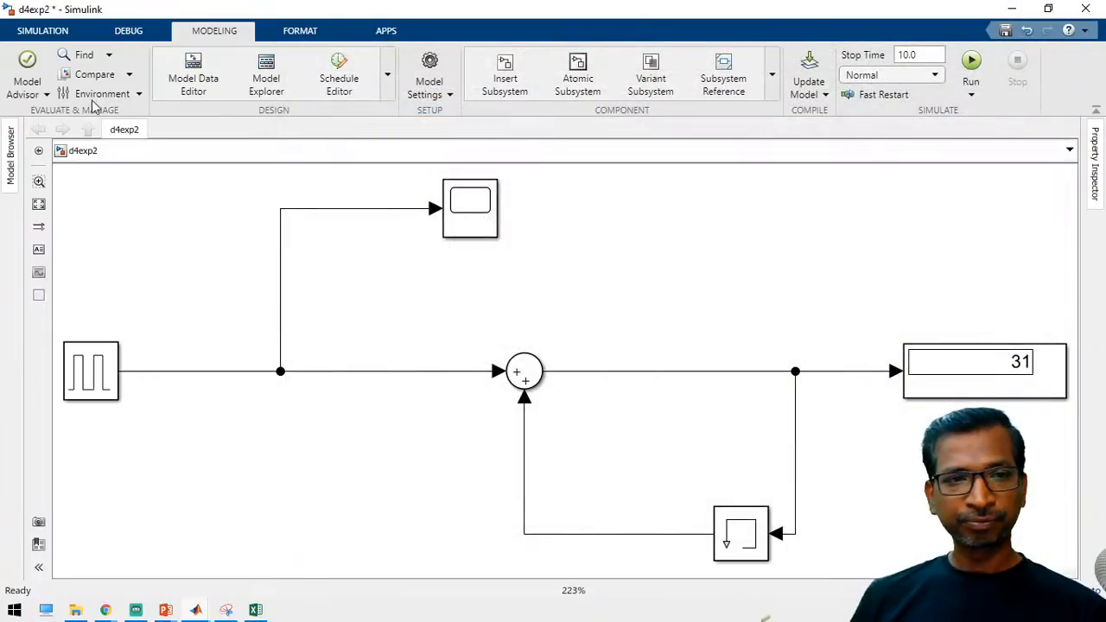
left_click(39, 33)
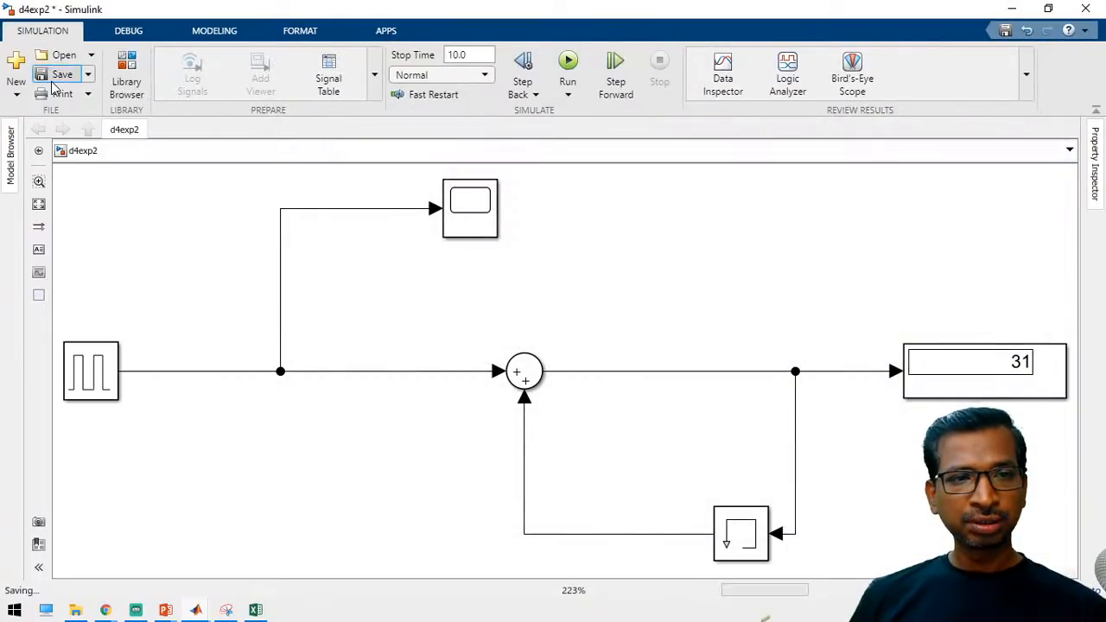
left_click(569, 63)
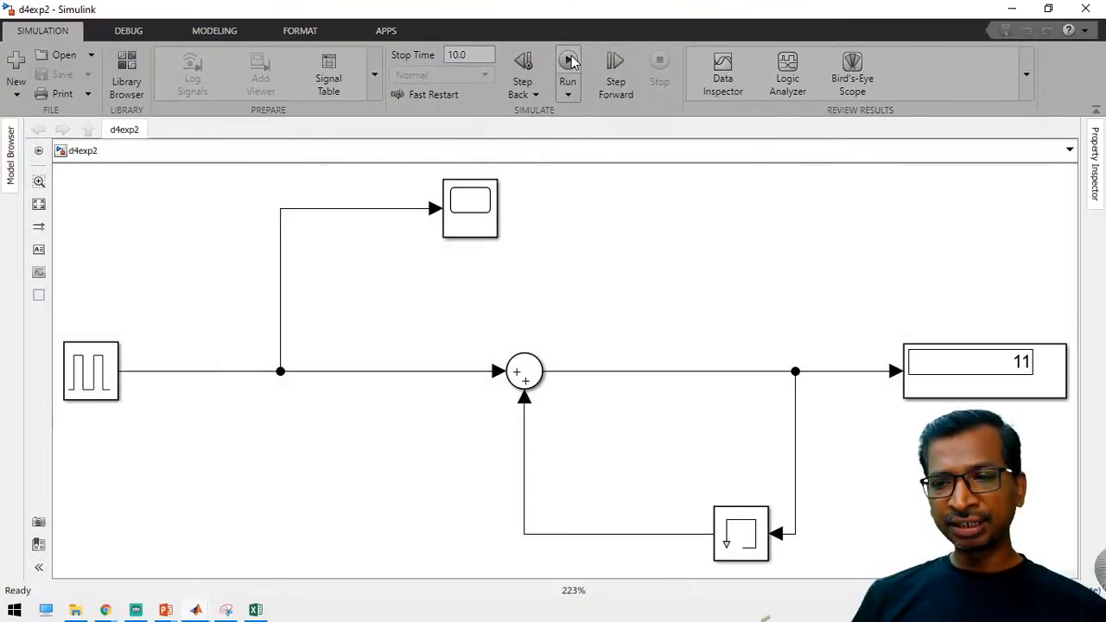
left_click(1012, 368)
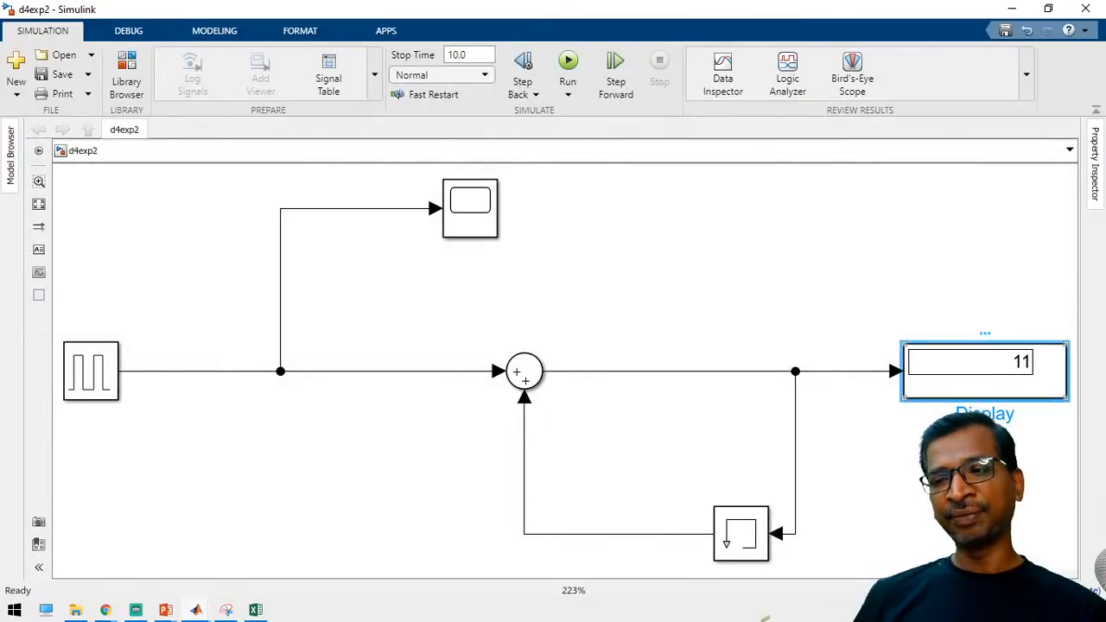
left_click(959, 475)
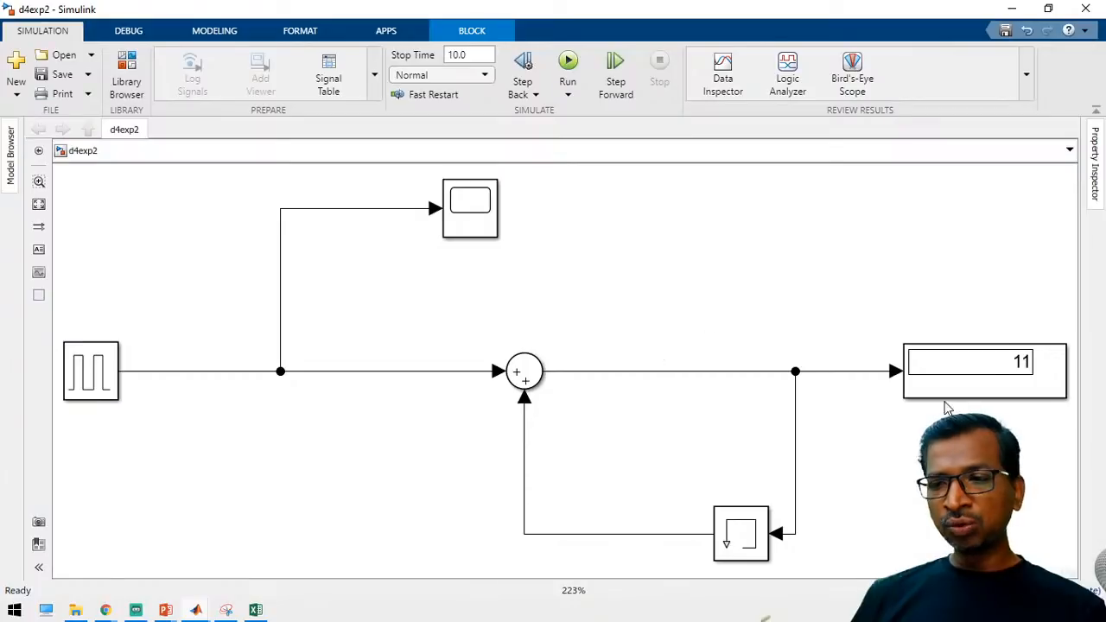
left_click(524, 382)
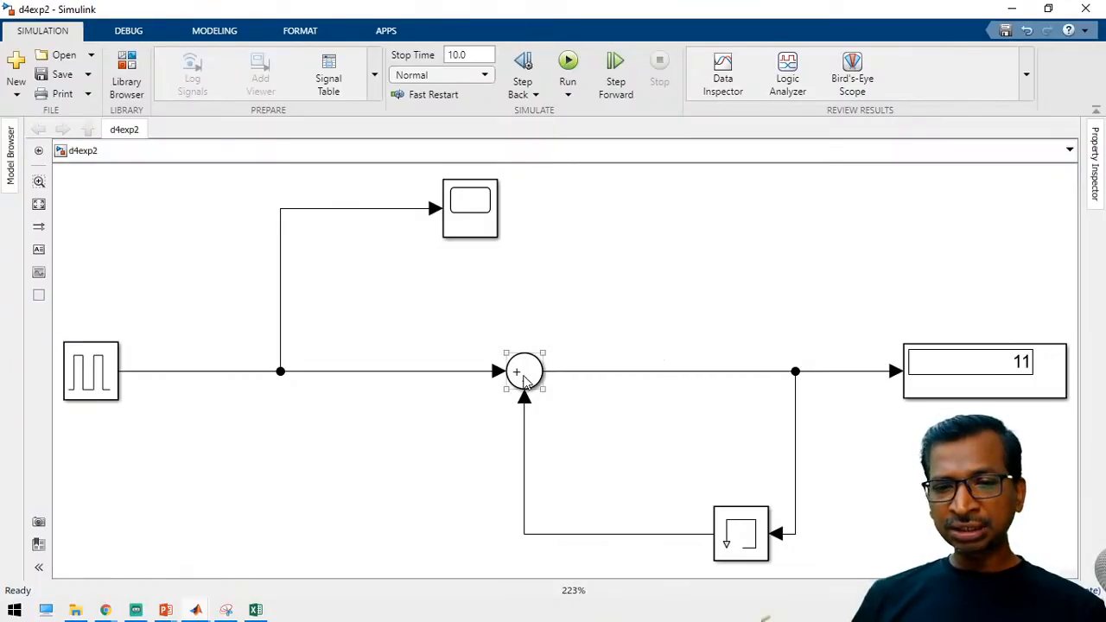
left_click(852, 430)
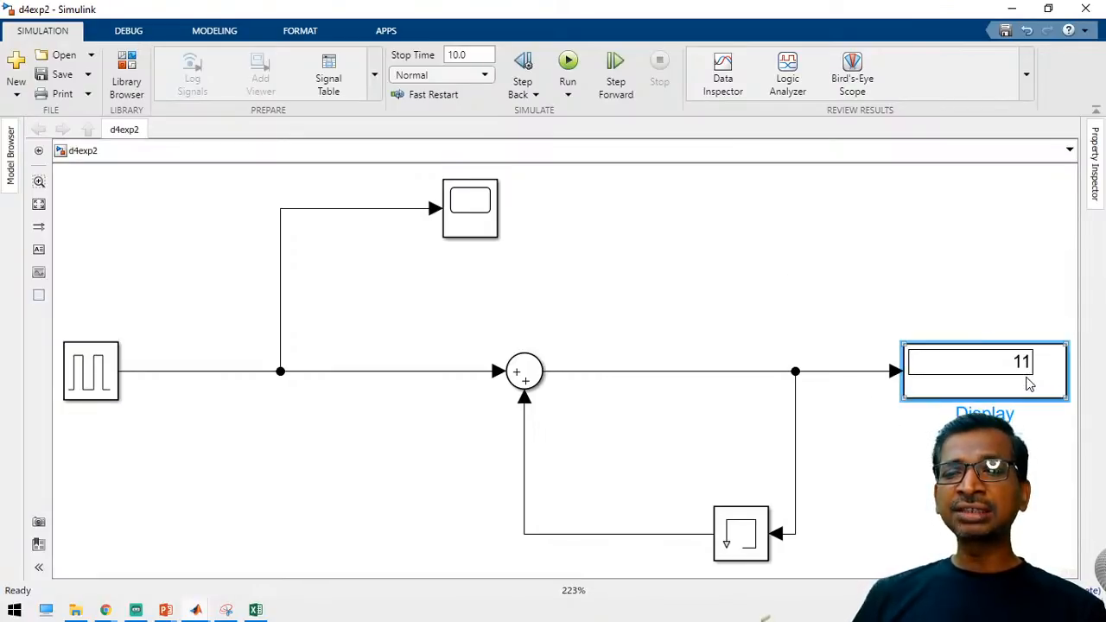
left_click(917, 412)
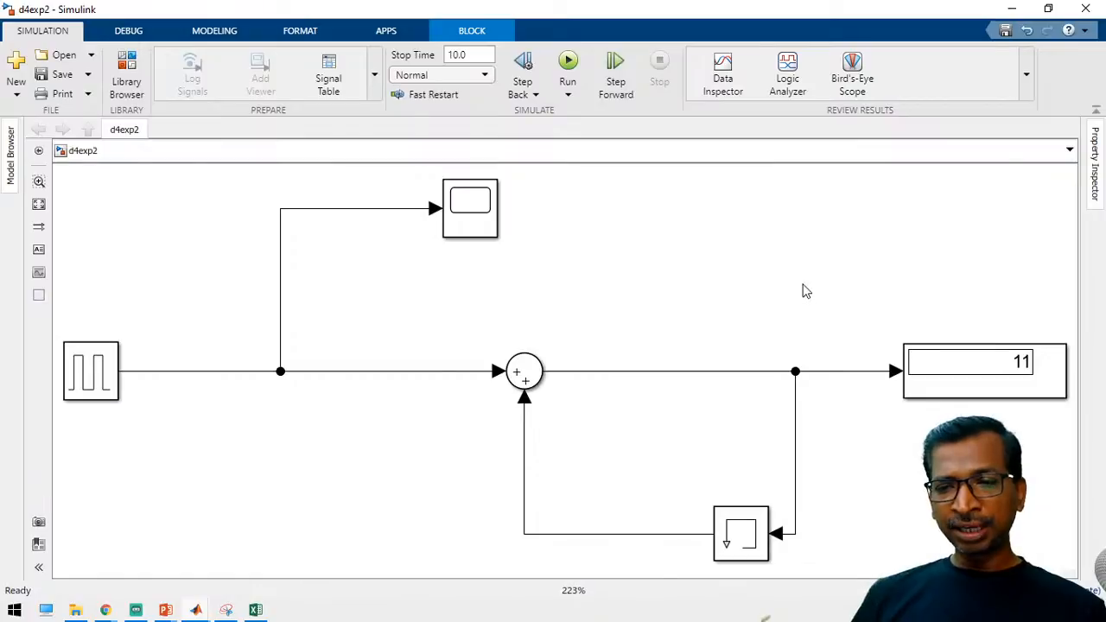
Copy the Scope to above the Display, branch the Sum's output line into it, and rerun the simulation.
left_click_drag(461, 212, 875, 268)
left_click_drag(795, 369, 843, 253)
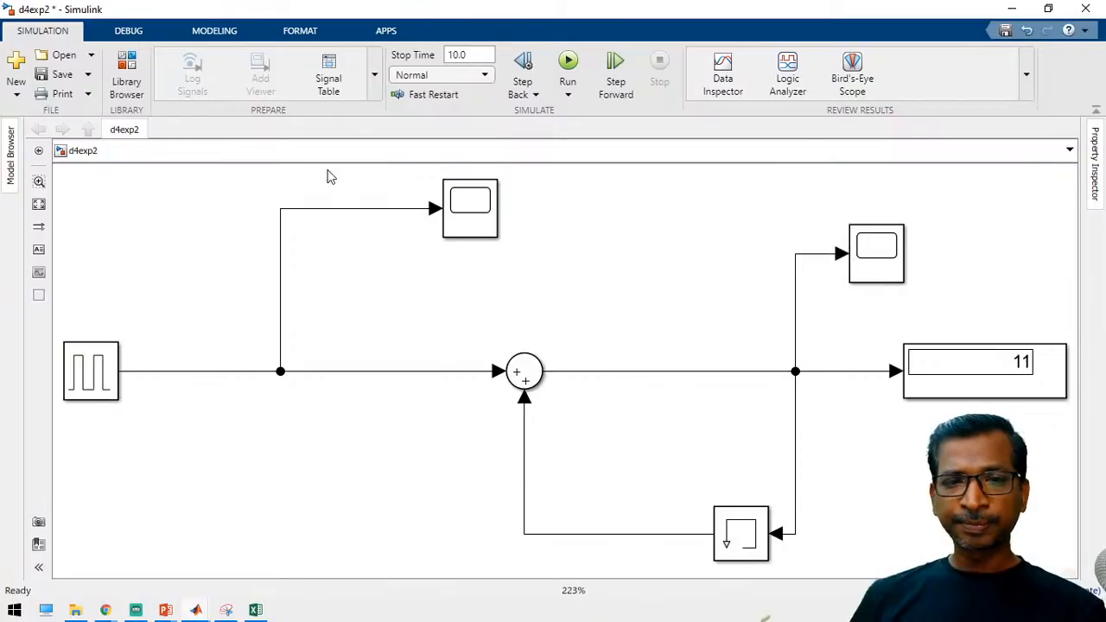
left_click(570, 68)
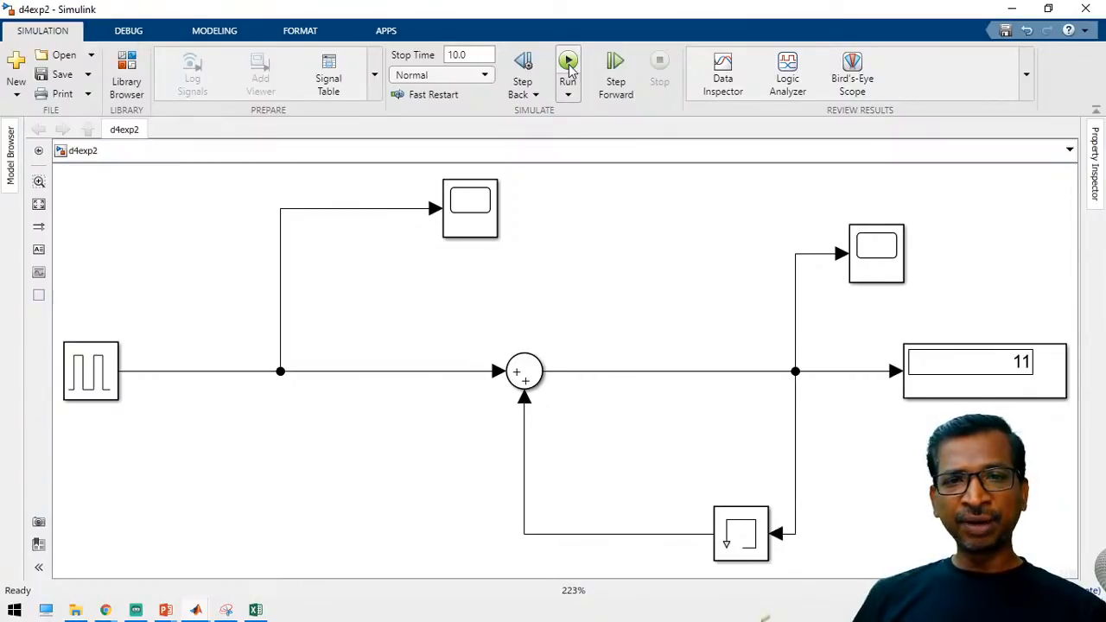
left_click(568, 65)
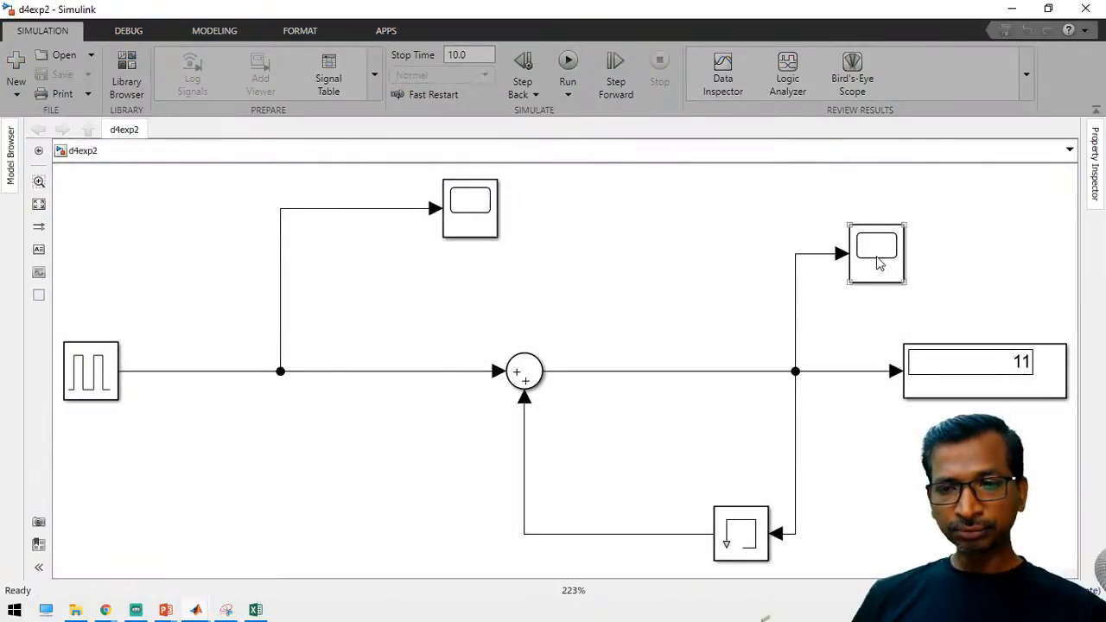
View the new Scope's plot of the accumulated count, return to the model, and save it.
left_click(877, 261)
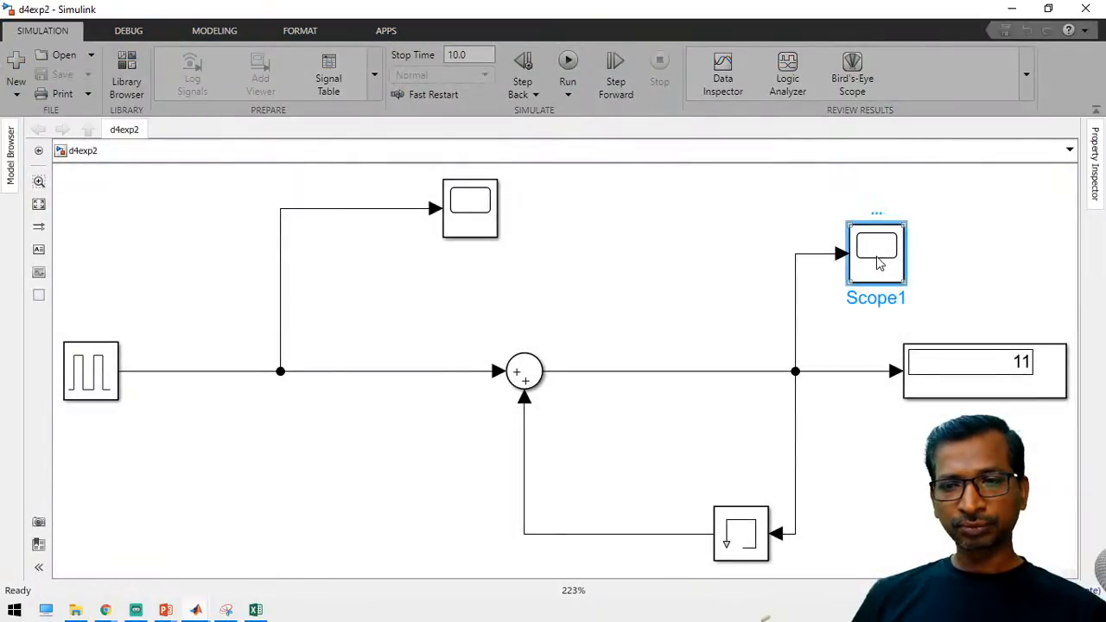
double_click(877, 261)
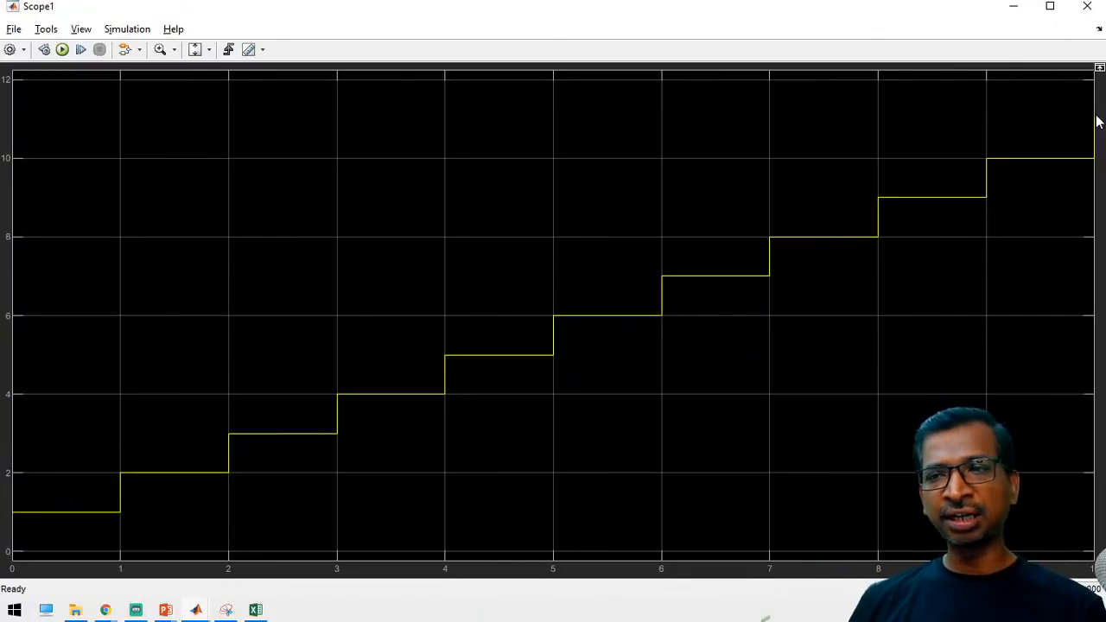
left_click(1013, 7)
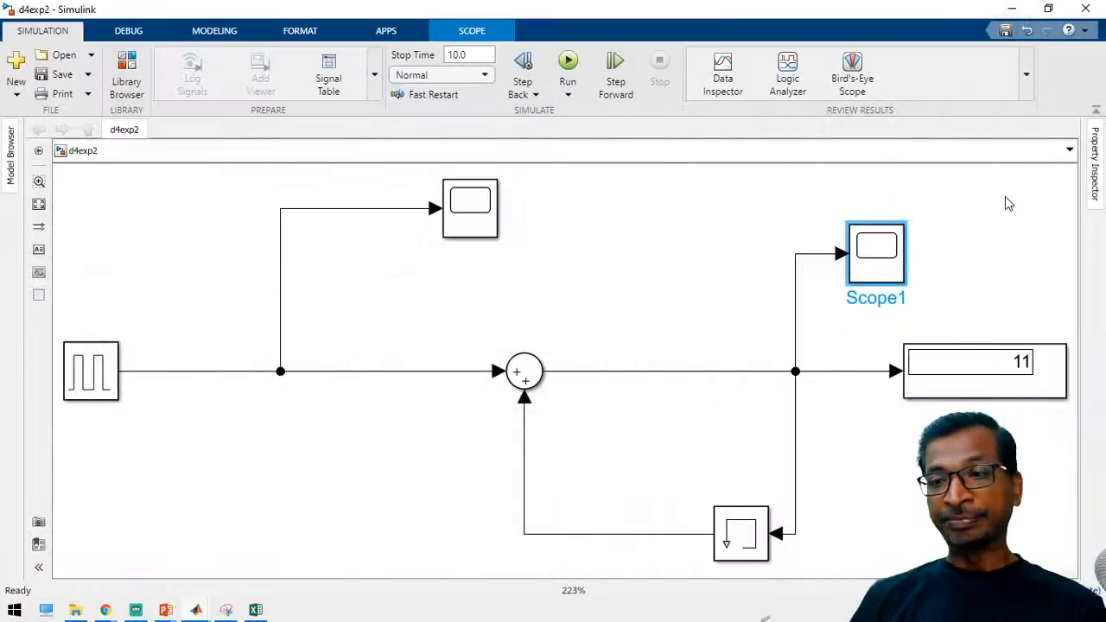
left_click(1008, 203)
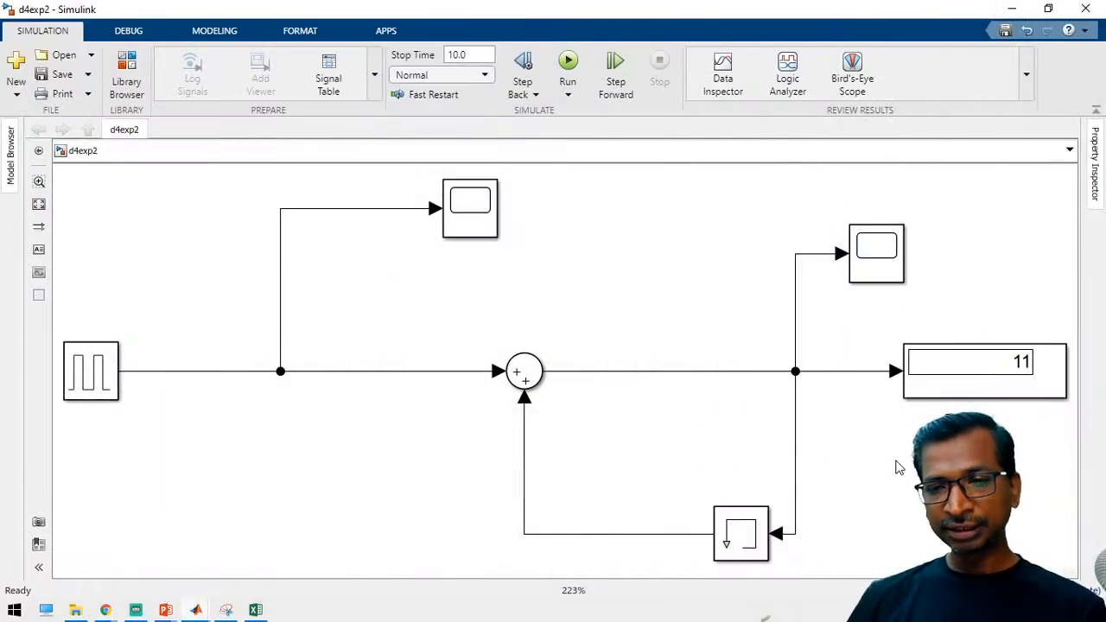
left_click(54, 76)
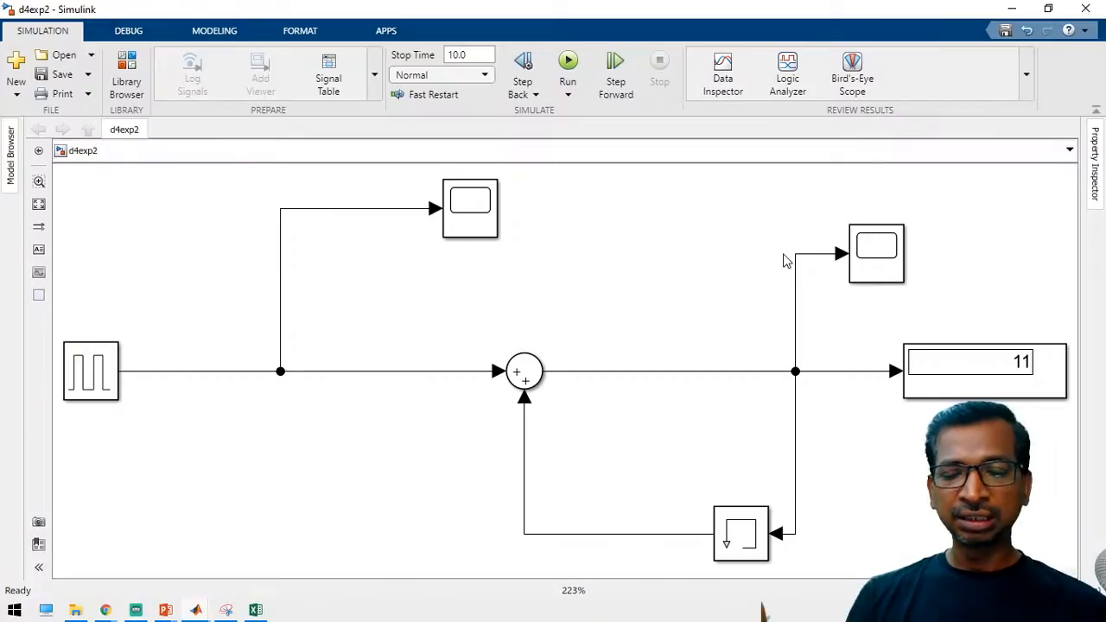
left_click(62, 74)
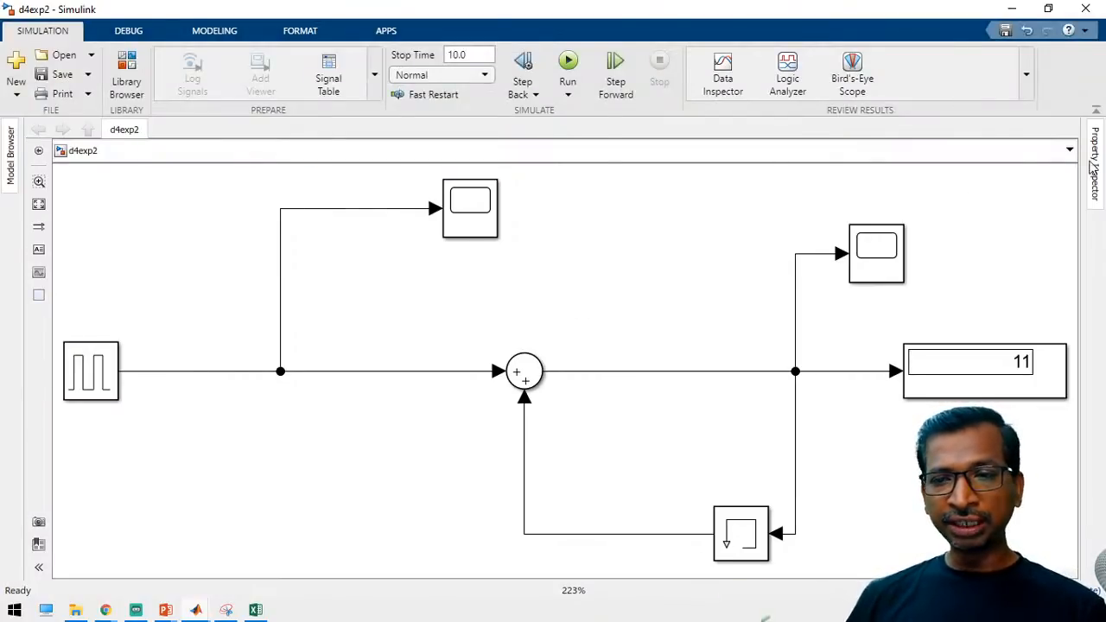
Switch to the PowerPoint slide show, advance to the DC Motor Control slide, and mark the DC motor and voltage source in red ink.
left_click(1012, 9)
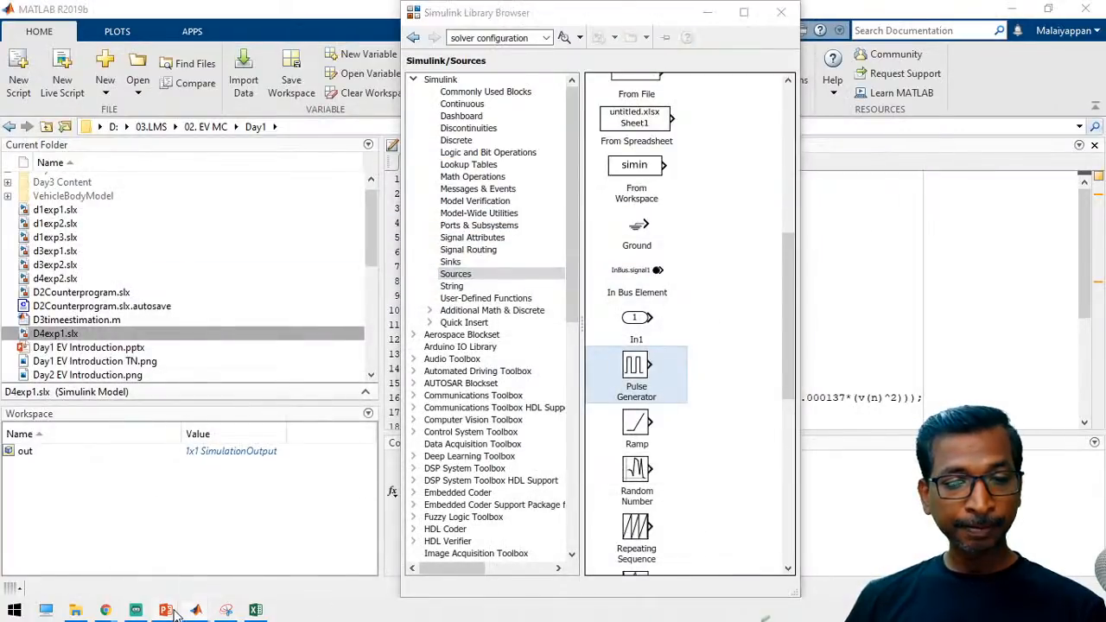
mouse_move(166, 610)
left_click(234, 548)
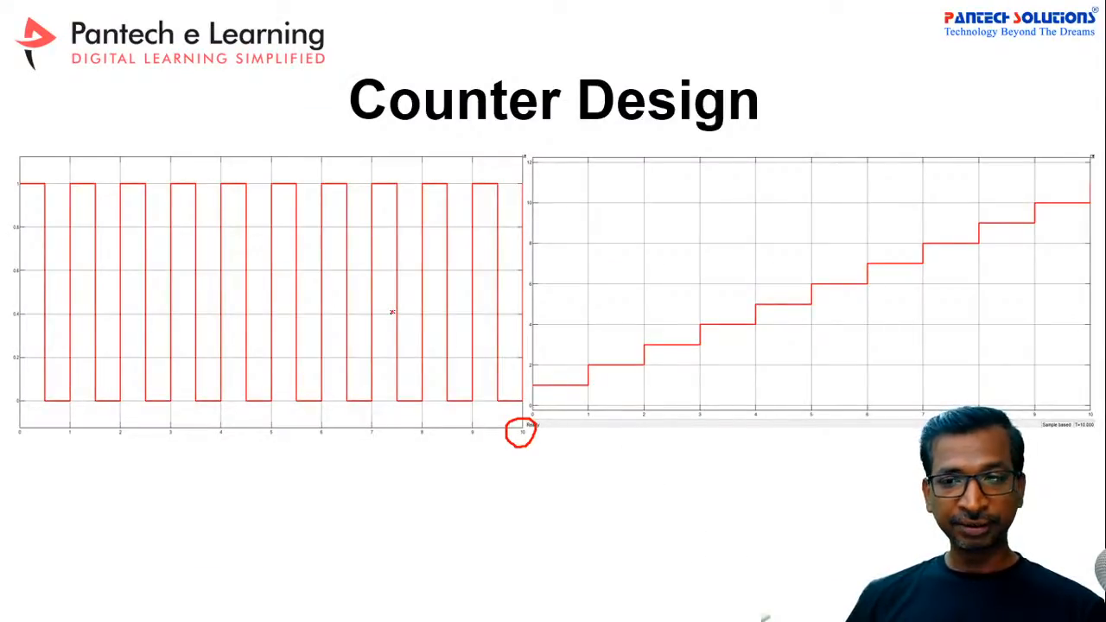
key("Right")
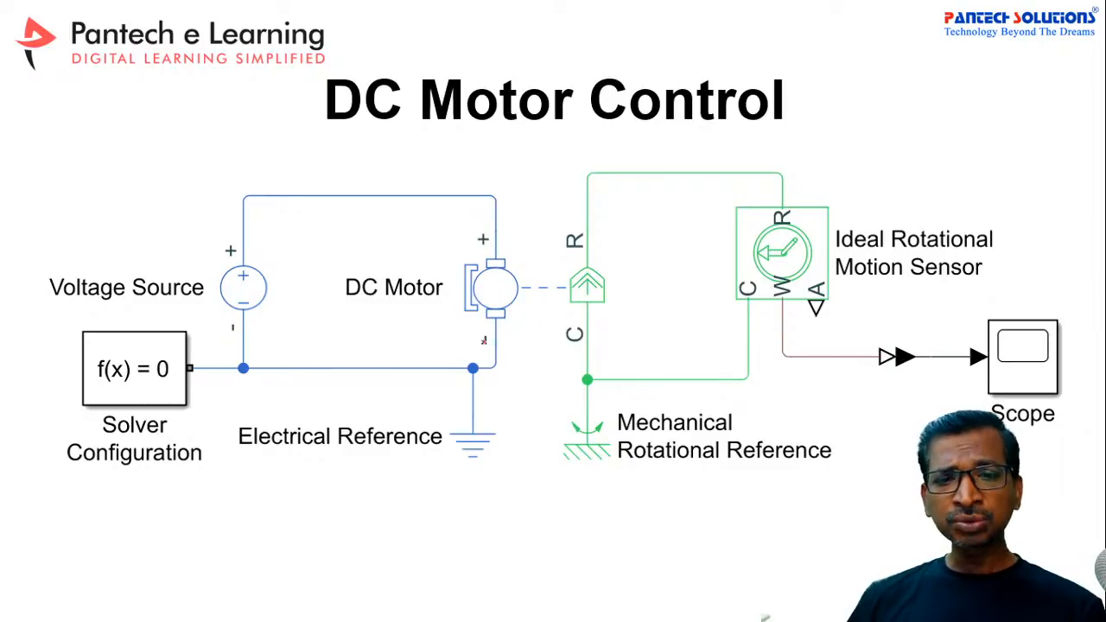
mouse_move(443, 327)
left_mouse_down()
mouse_move(442, 251)
mouse_move(638, 215)
mouse_move(518, 337)
mouse_move(458, 347)
left_mouse_up()
mouse_move(237, 294)
left_mouse_down()
mouse_move(317, 268)
mouse_move(305, 306)
left_mouse_up()
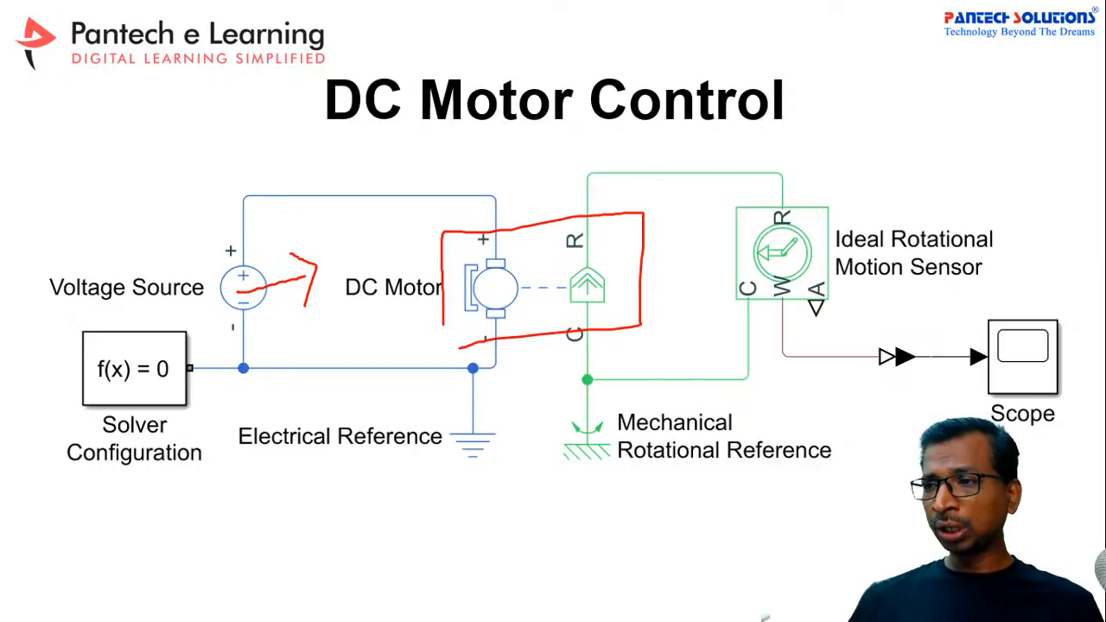
Switch to MATLAB and create a blank Simulink model.
key("alt+Tab")
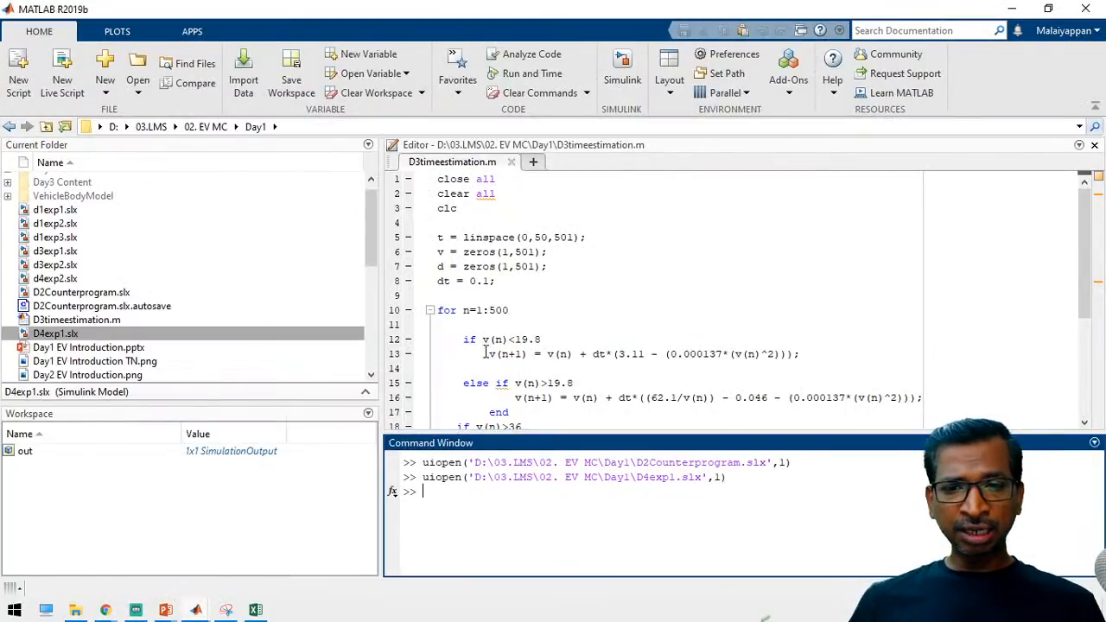
left_click(634, 57)
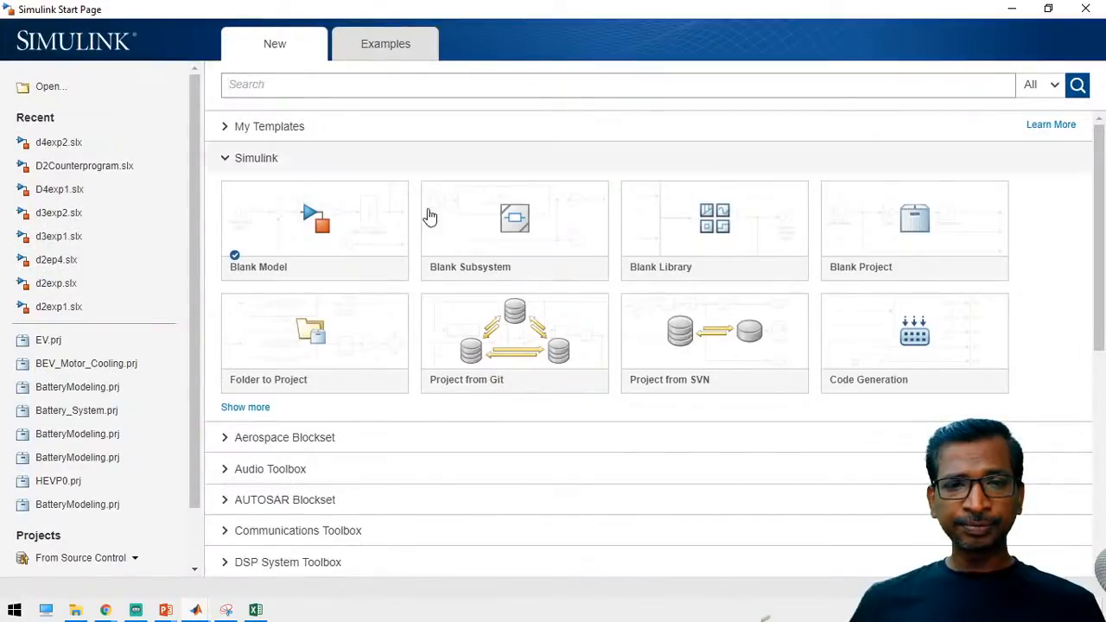
left_click(300, 222)
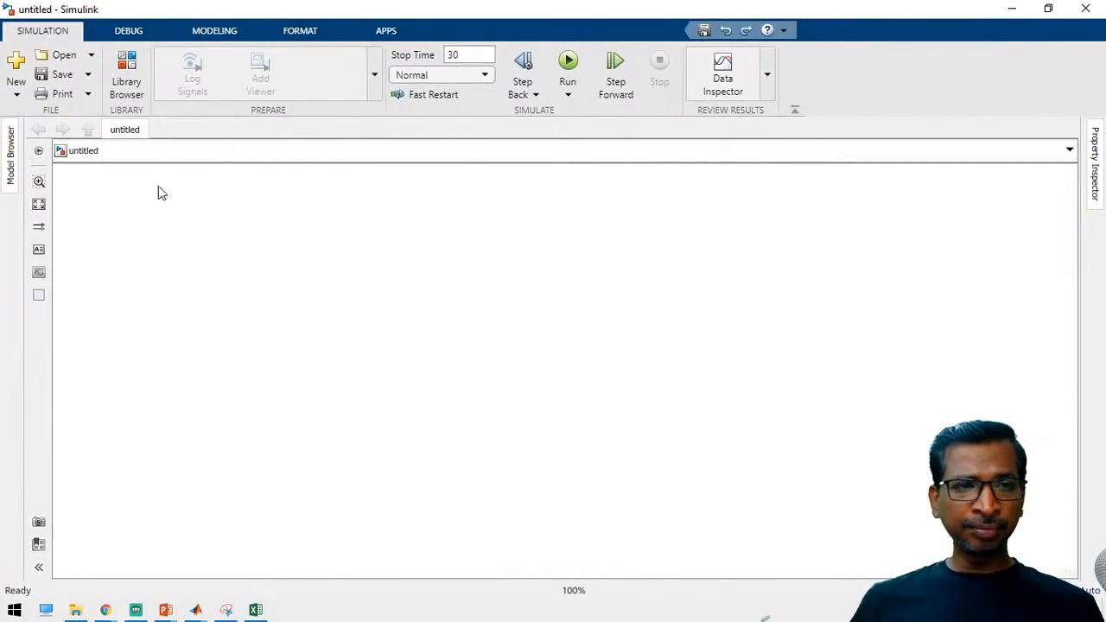
Save the blank model as d4exp3 in the Day1 folder.
left_click(57, 75)
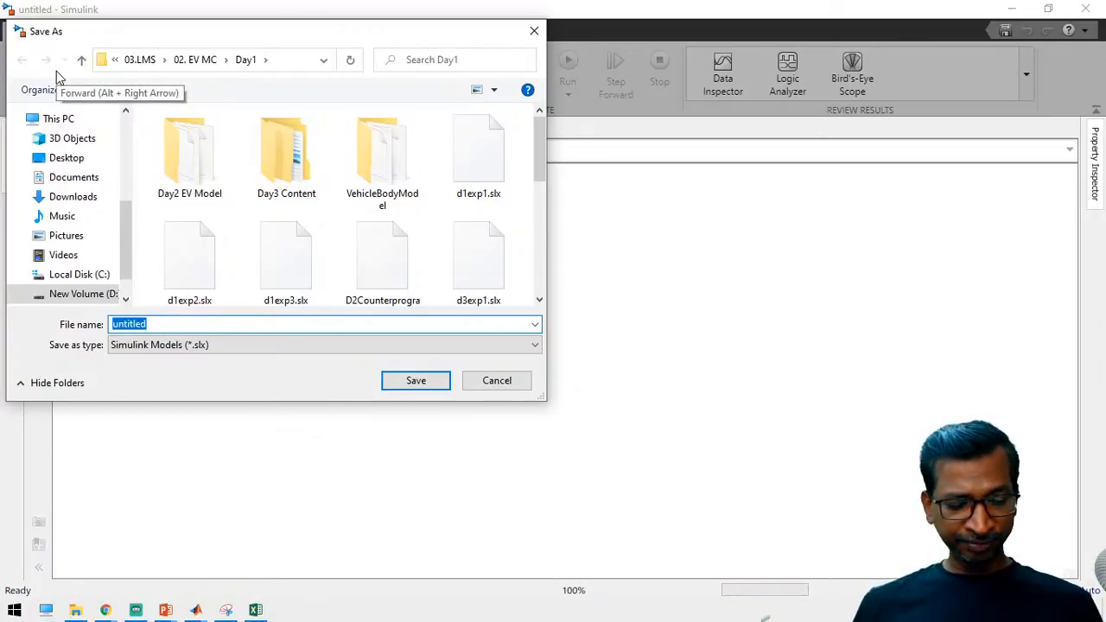
type("d4")
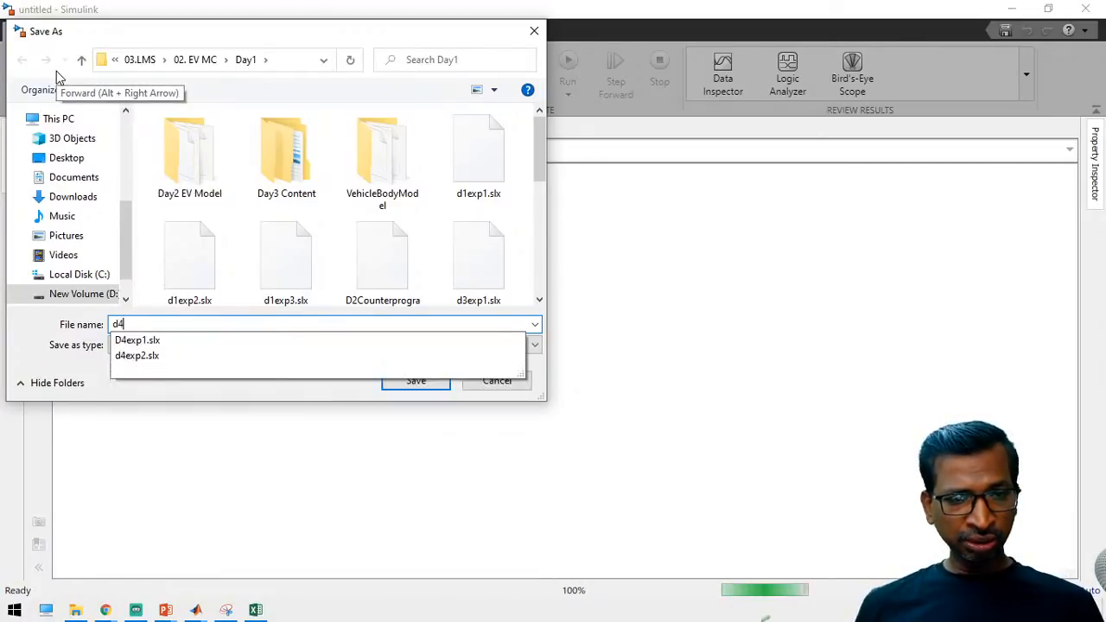
type("exp")
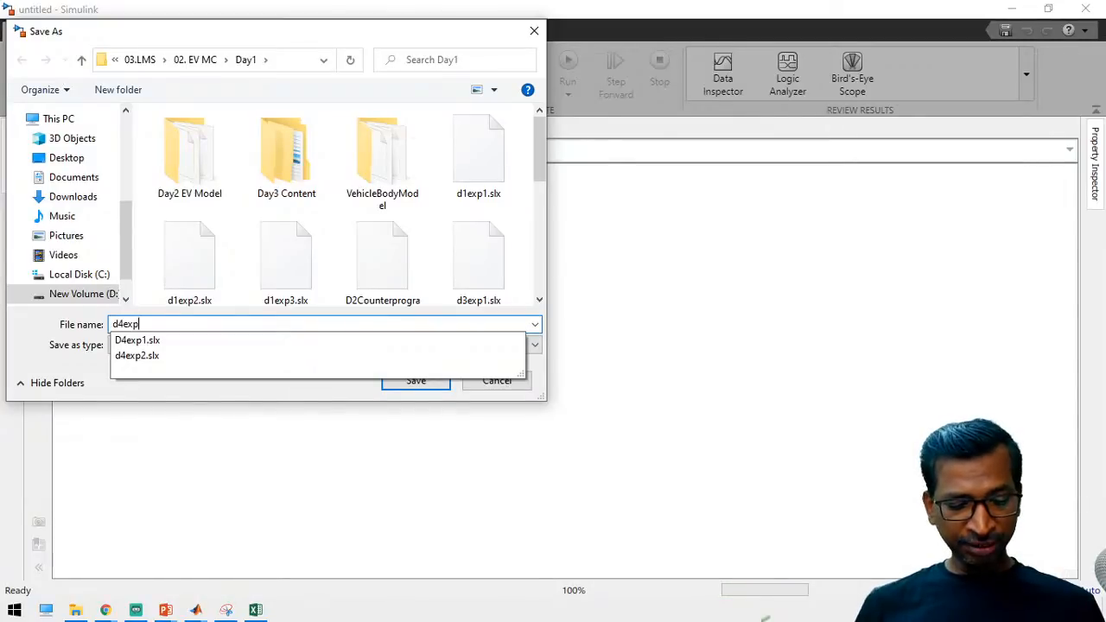
type("3")
key("Return")
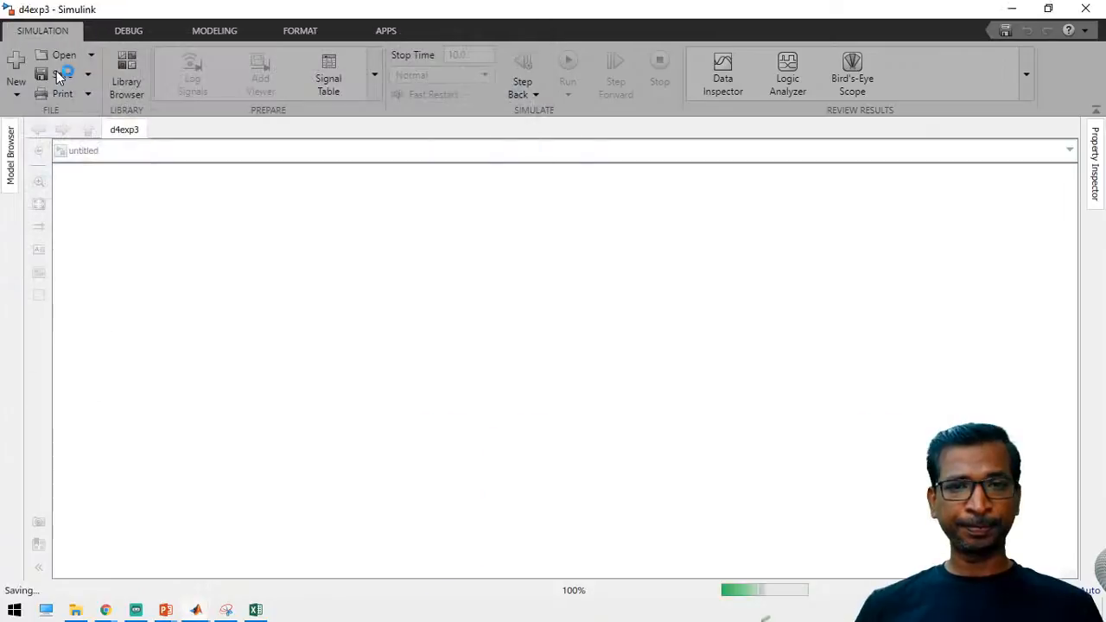
key("alt+Tab")
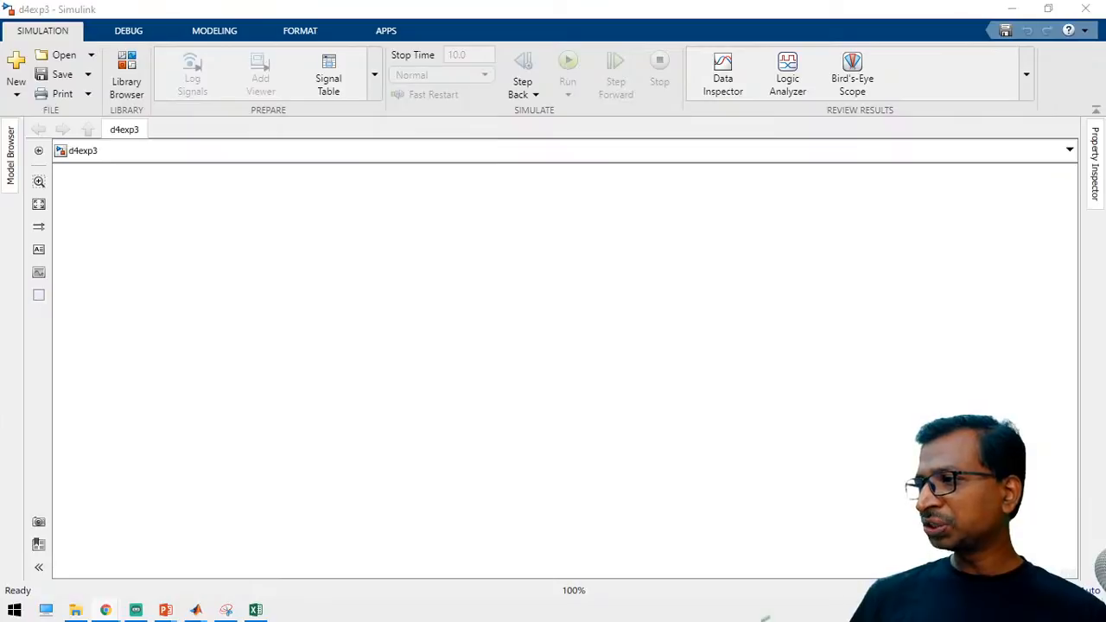
left_click(545, 290)
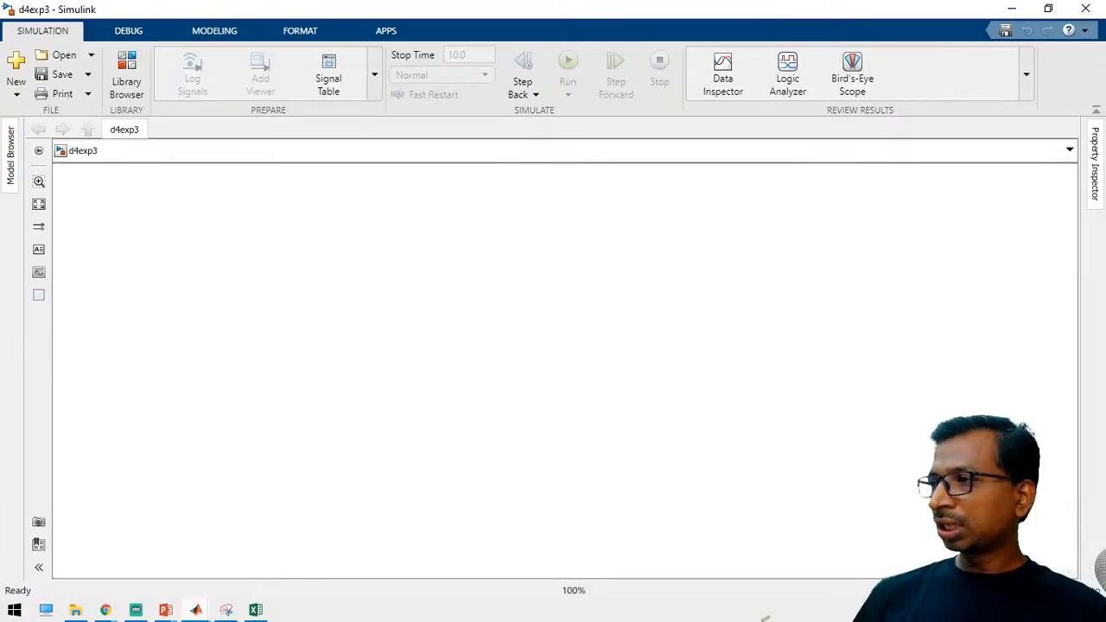
Switch to d4exp2, try inserting a 10-Speed block on the line into the Sum by searching for 1, and undo the insertion.
key("alt+Tab")
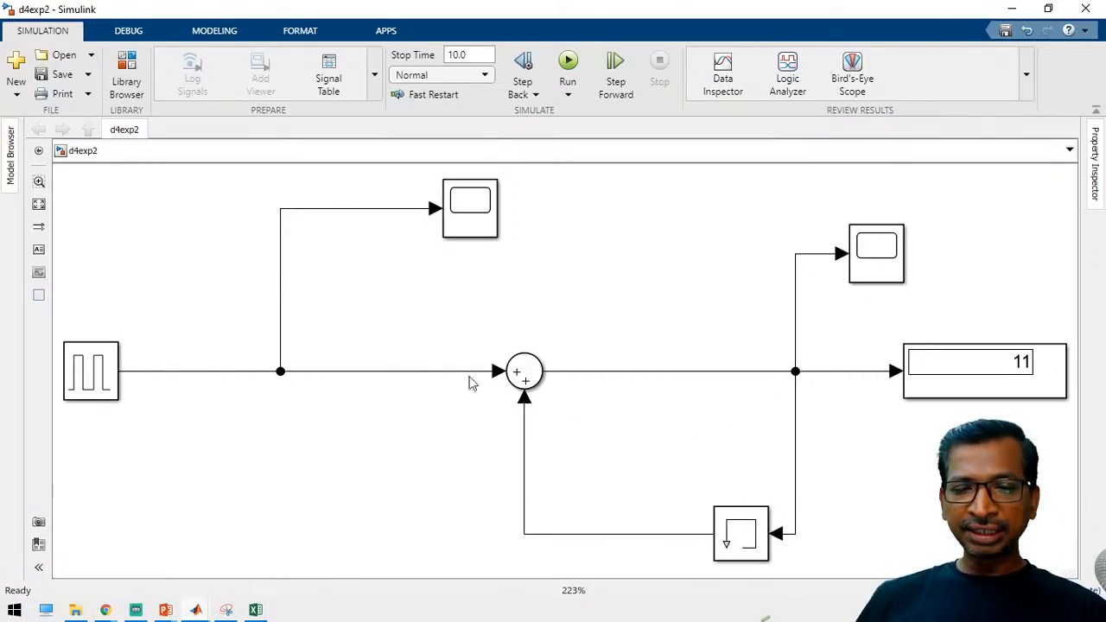
double_click(421, 350)
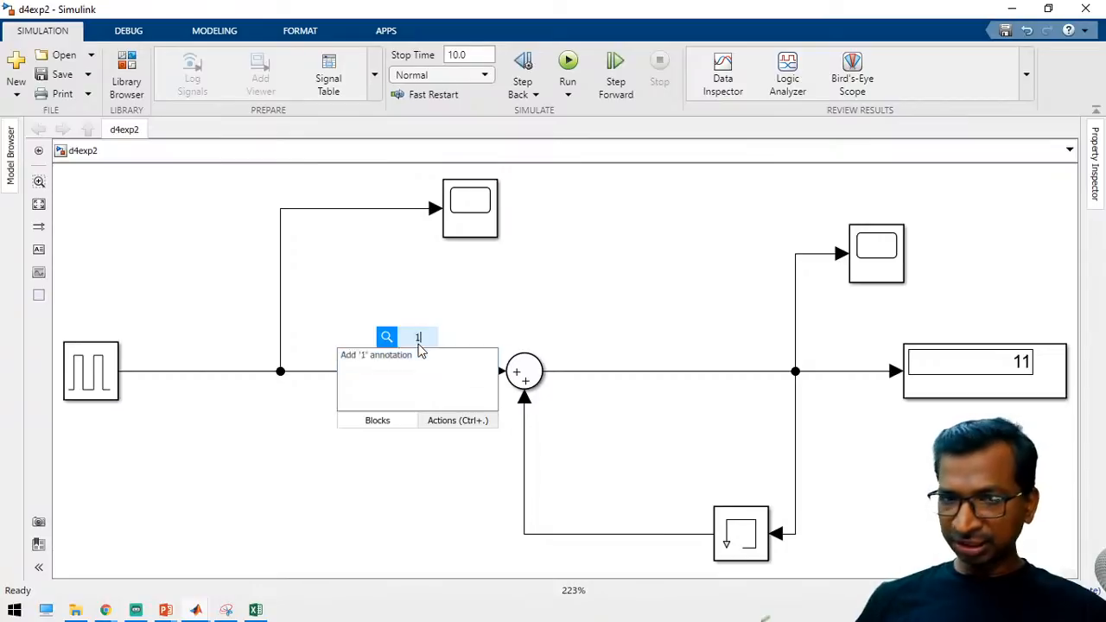
type("1")
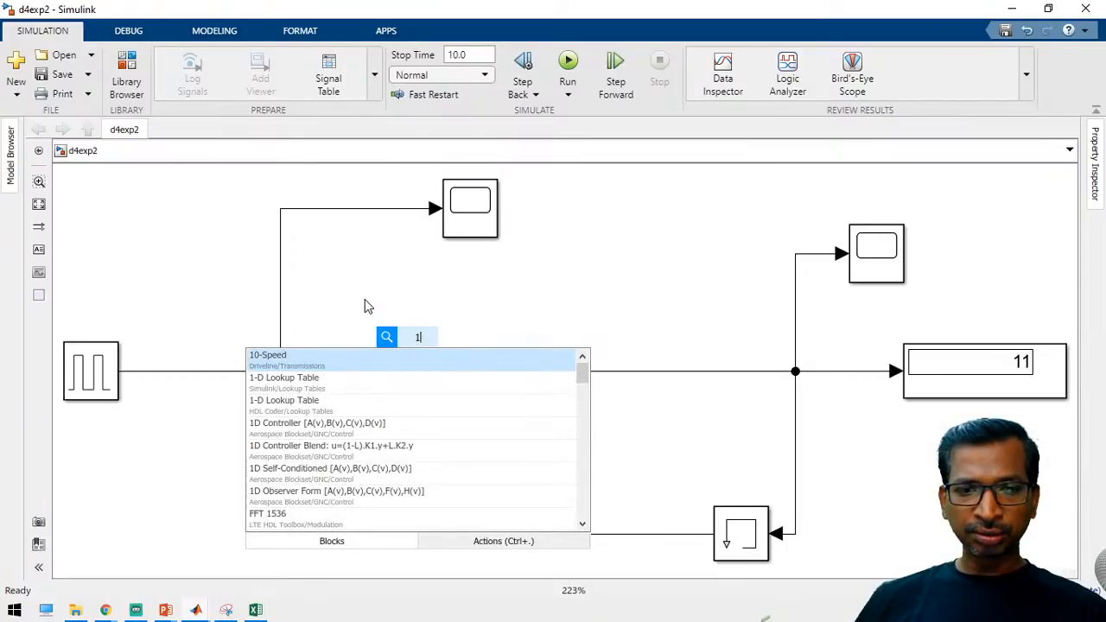
key("Return")
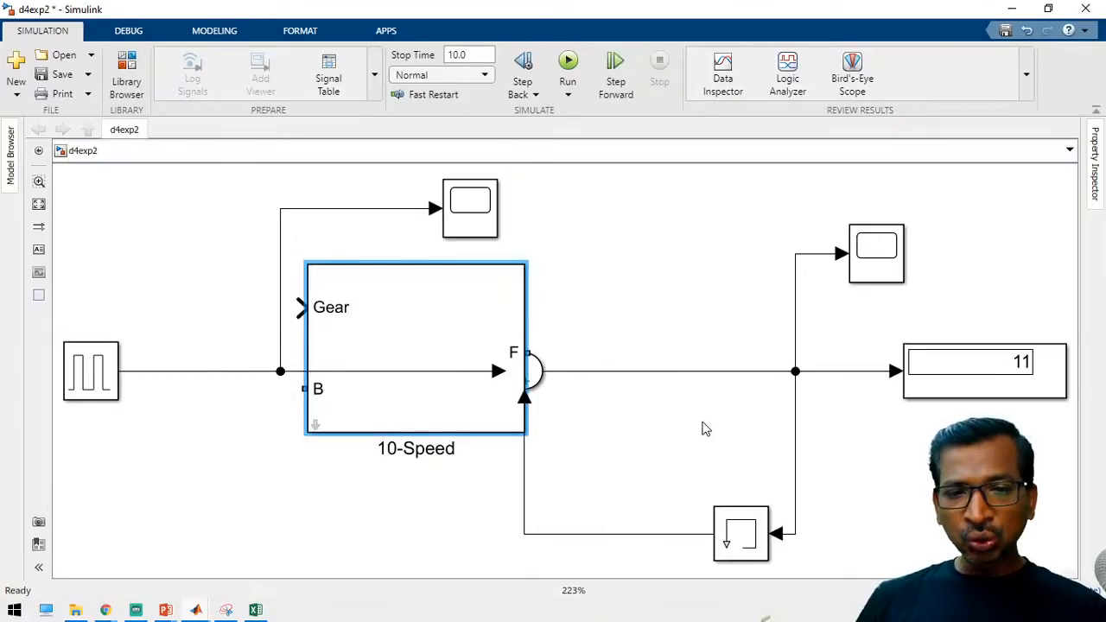
key("ctrl+z")
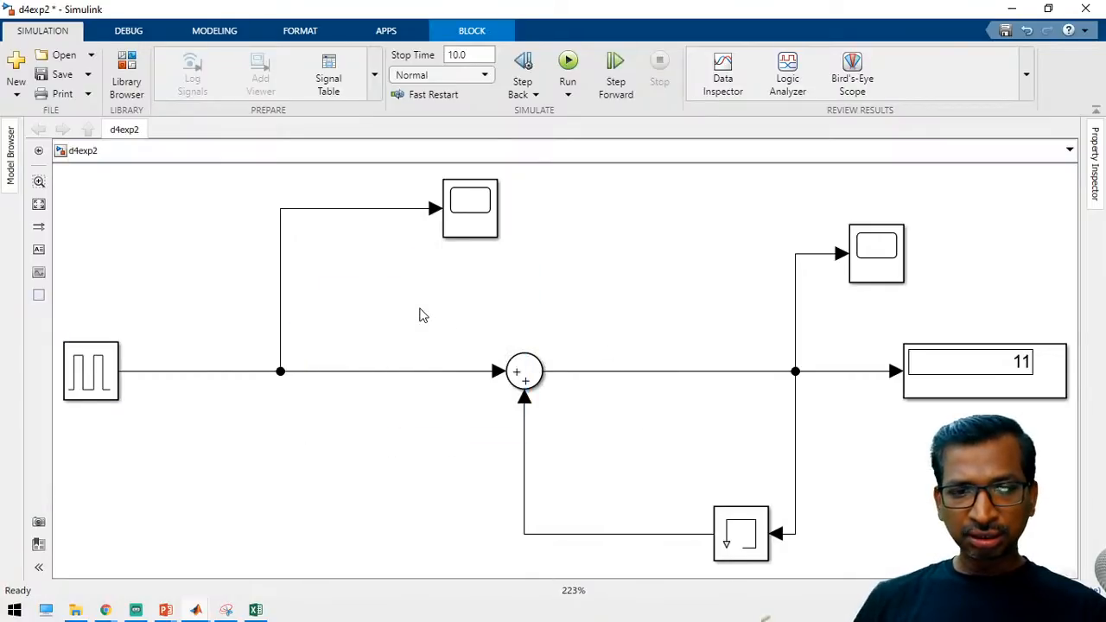
Draw a short unconnected branch upward from the Sum block's output line in d4exp2.
left_click(739, 379)
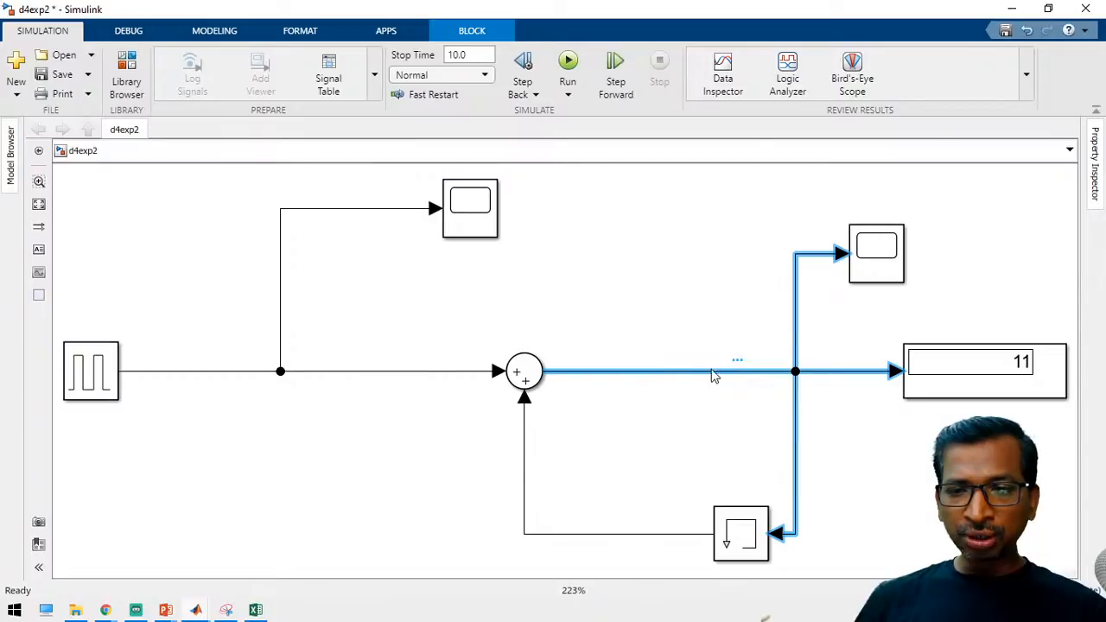
left_click(667, 322)
left_click(686, 375)
left_click_drag(683, 372, 684, 335)
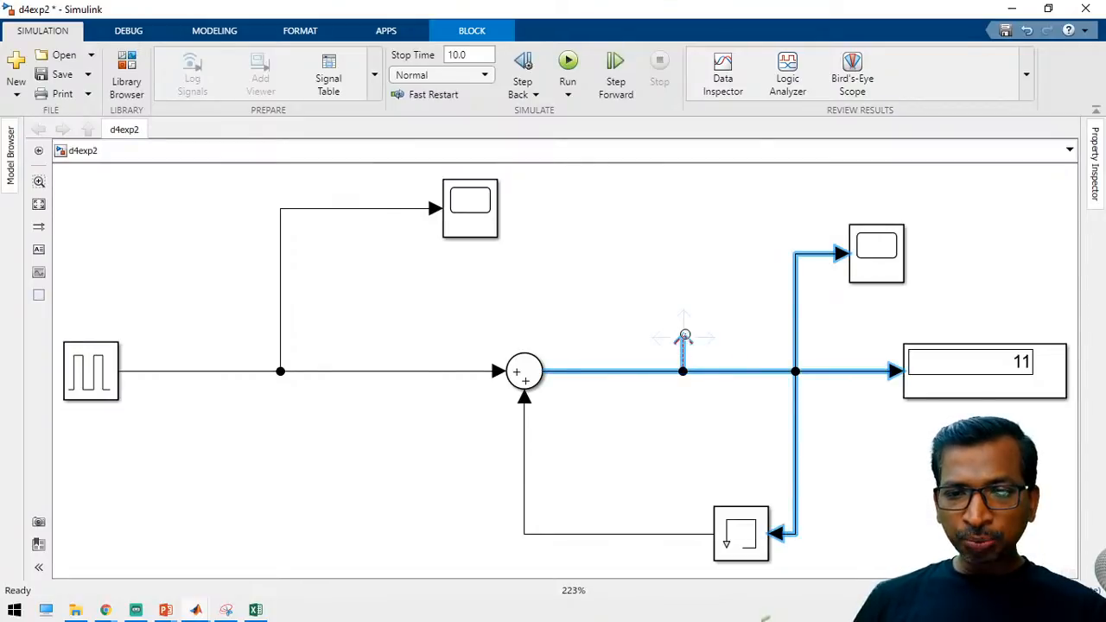
left_click(746, 533)
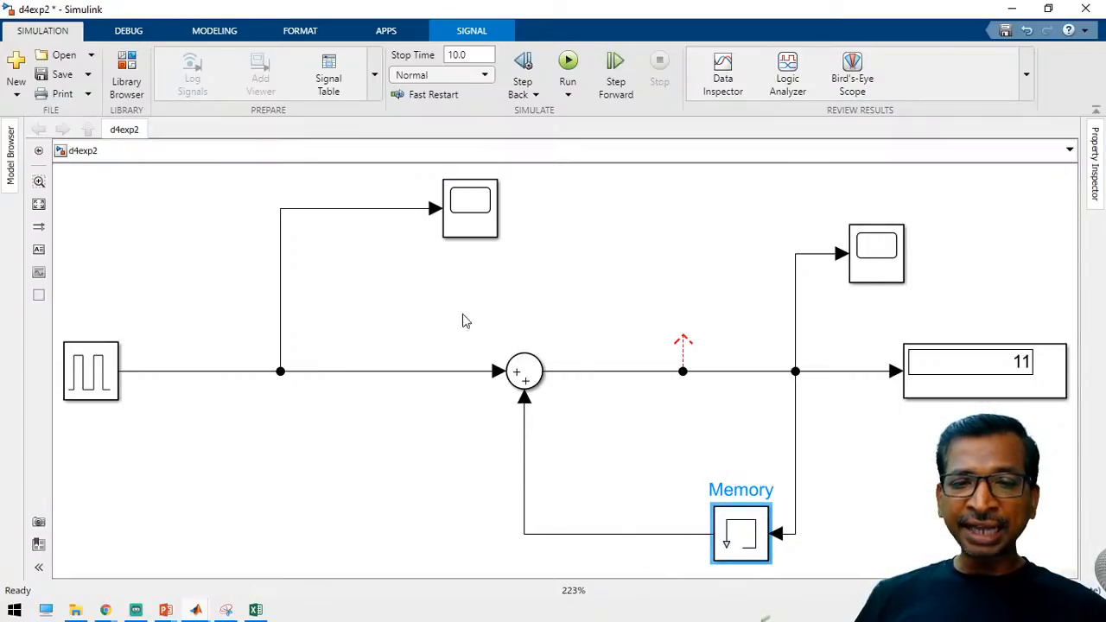
left_click(1002, 390)
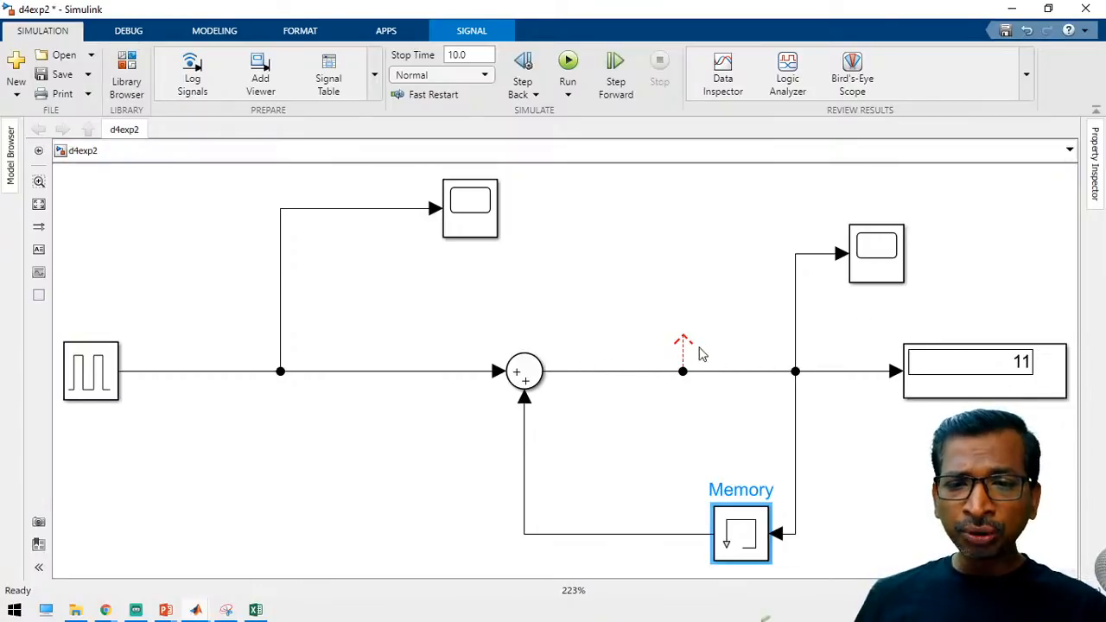
left_click(735, 533)
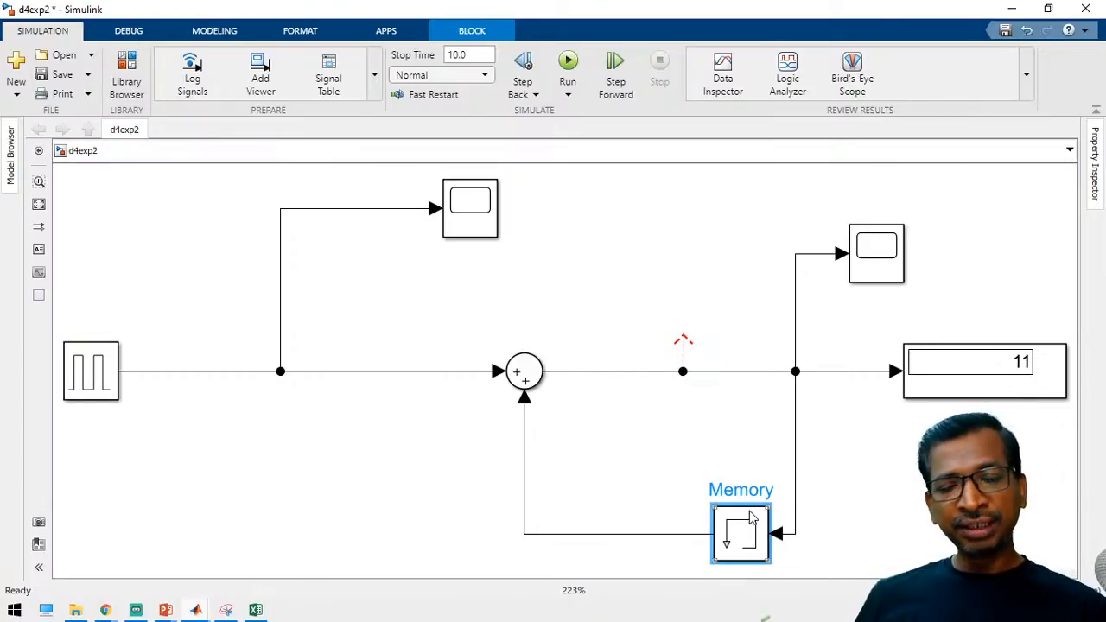
left_click(1026, 366)
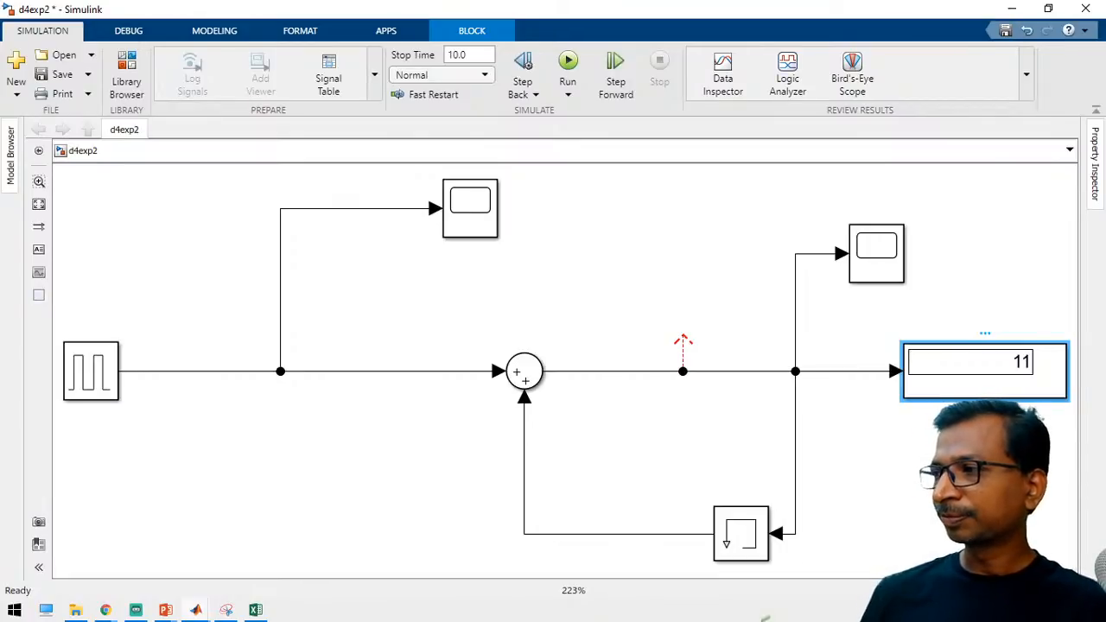
Switch to the d4exp3 model and add a DC Motor block from Electrical/Electromechanical/Brushed Motors, keeping its default armature resistance.
left_click(674, 199)
left_click(1014, 9)
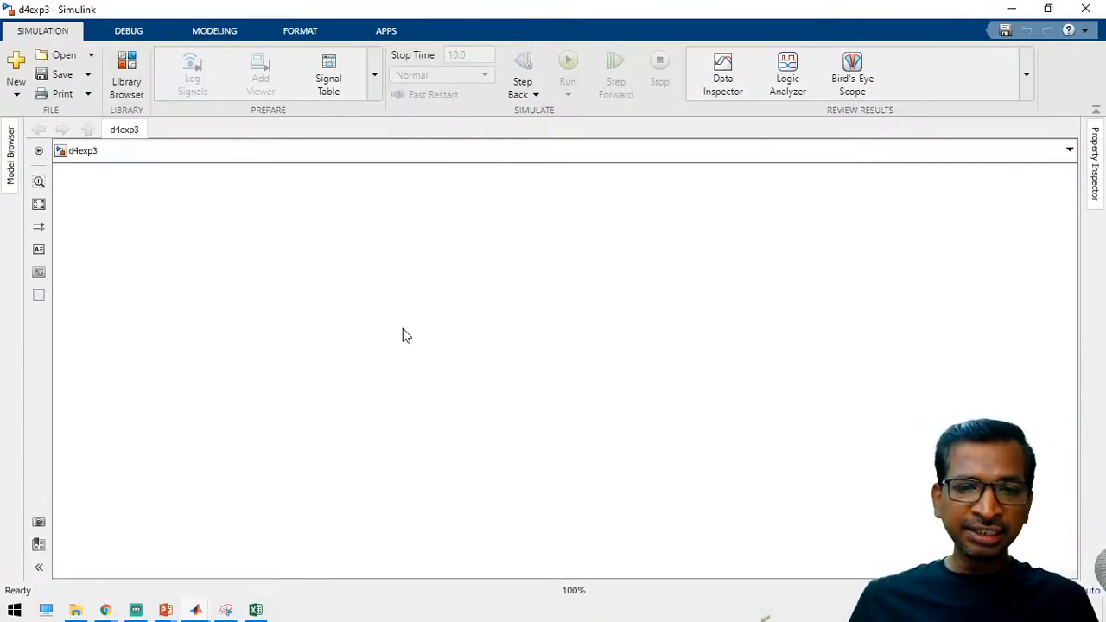
double_click(439, 289)
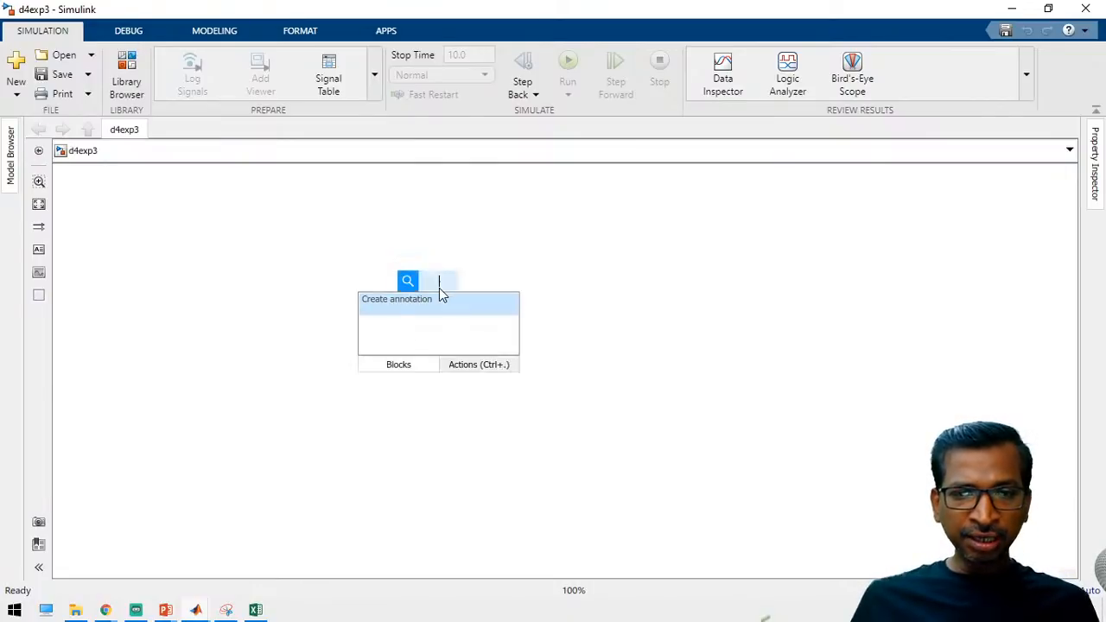
type("dc motor")
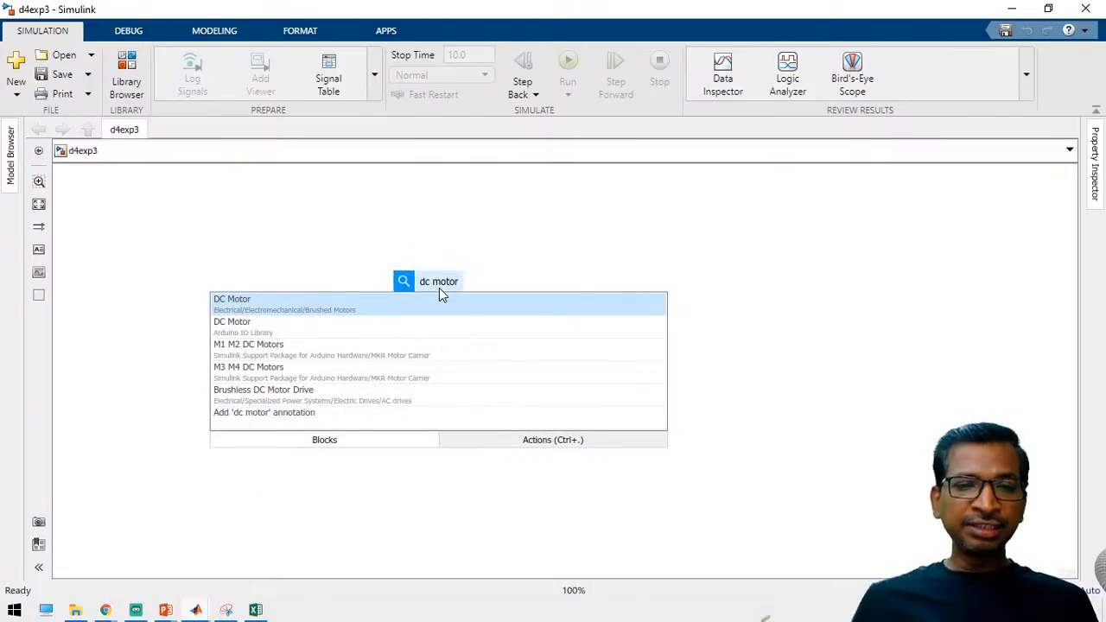
key("Return")
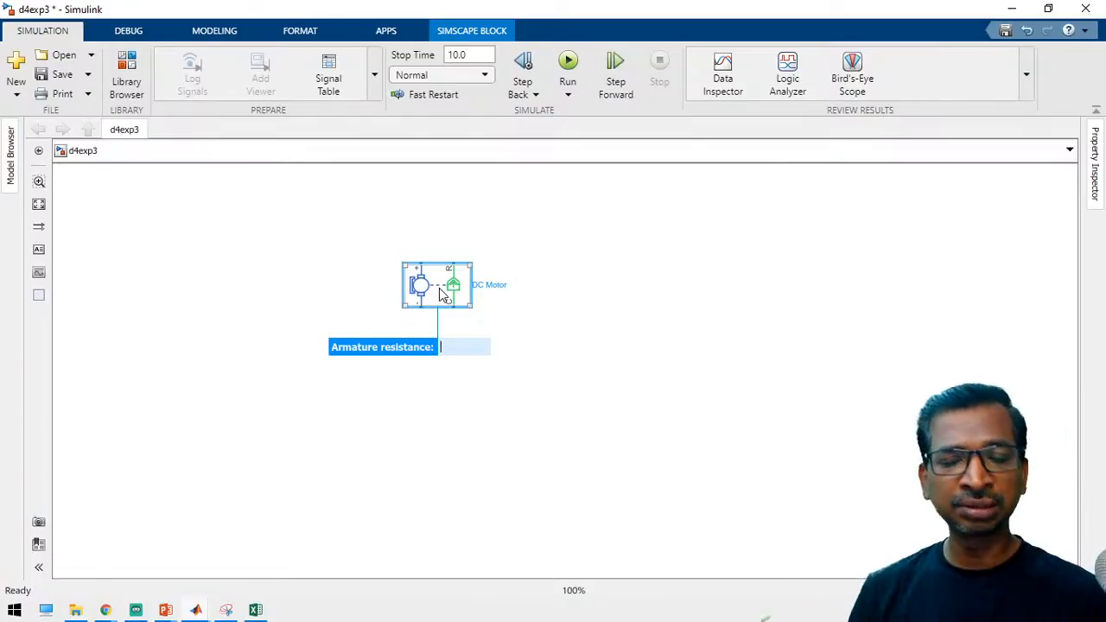
left_click(540, 262)
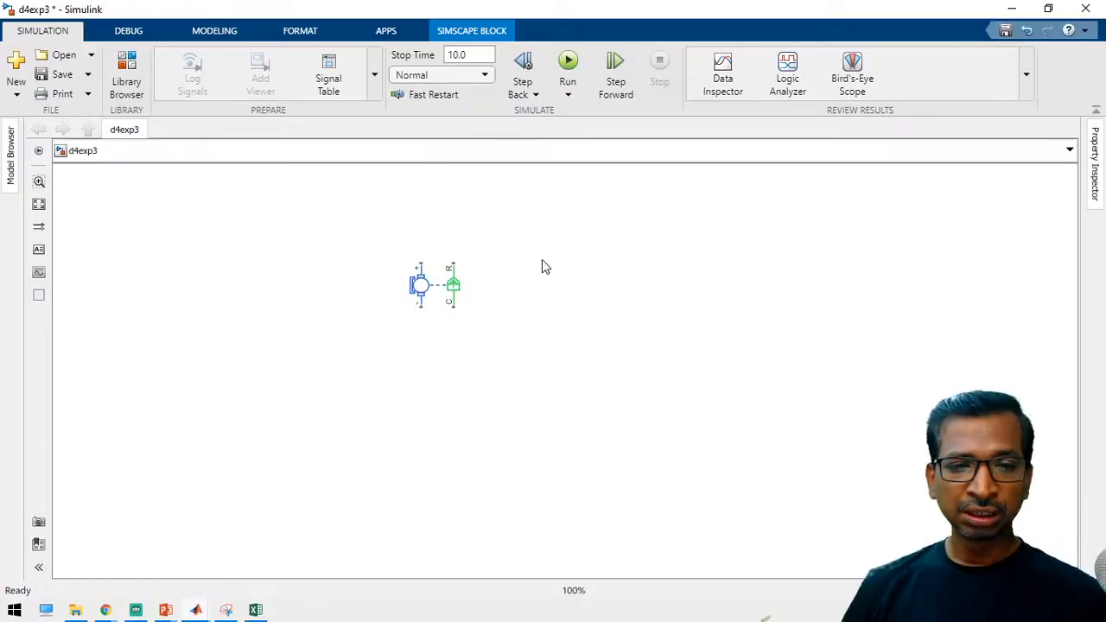
Move the DC Motor block slightly down and right, closer to the middle of the canvas.
left_click(441, 286)
left_click_drag(432, 302, 466, 364)
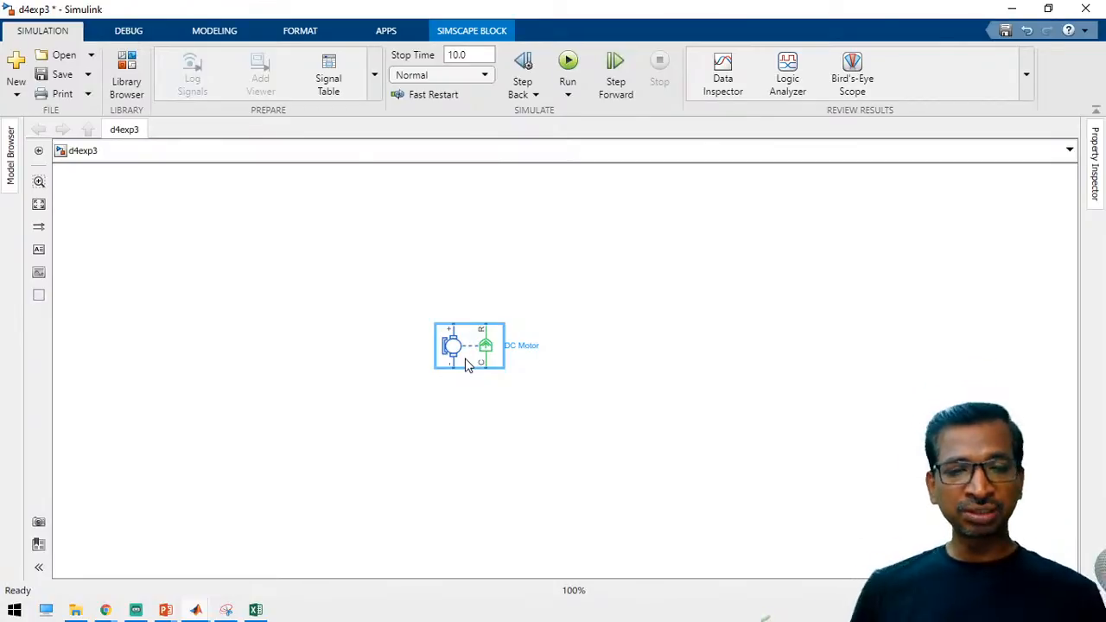
left_click(470, 454)
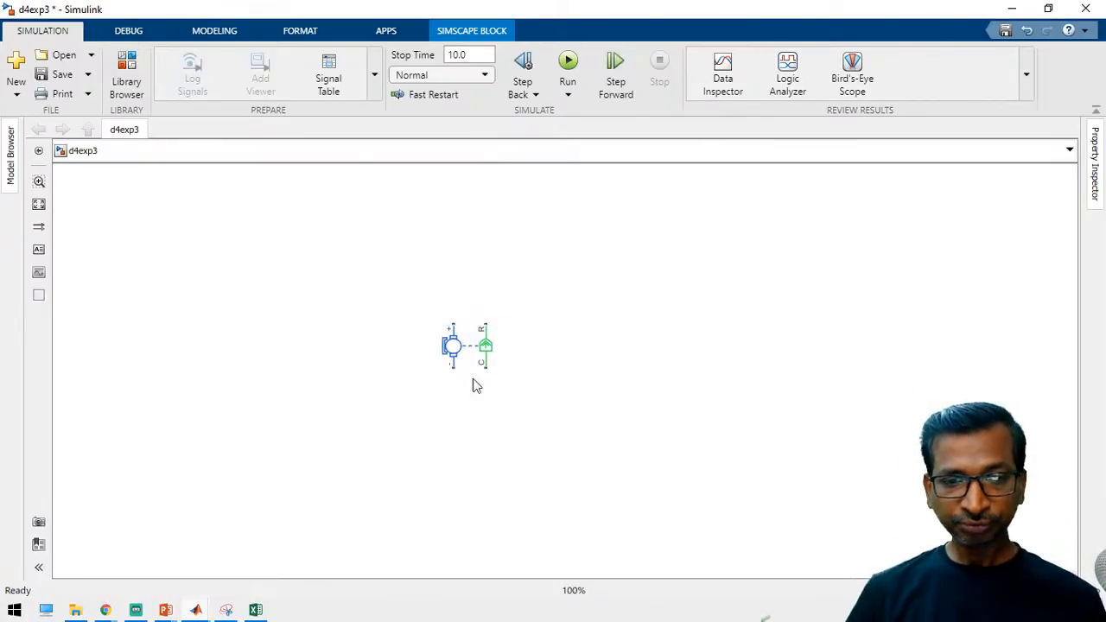
Set the DC Motor's model parameterization to By rated power, rated speed & no-load speed.
key("space")
scroll(538, 281, "down", 4)
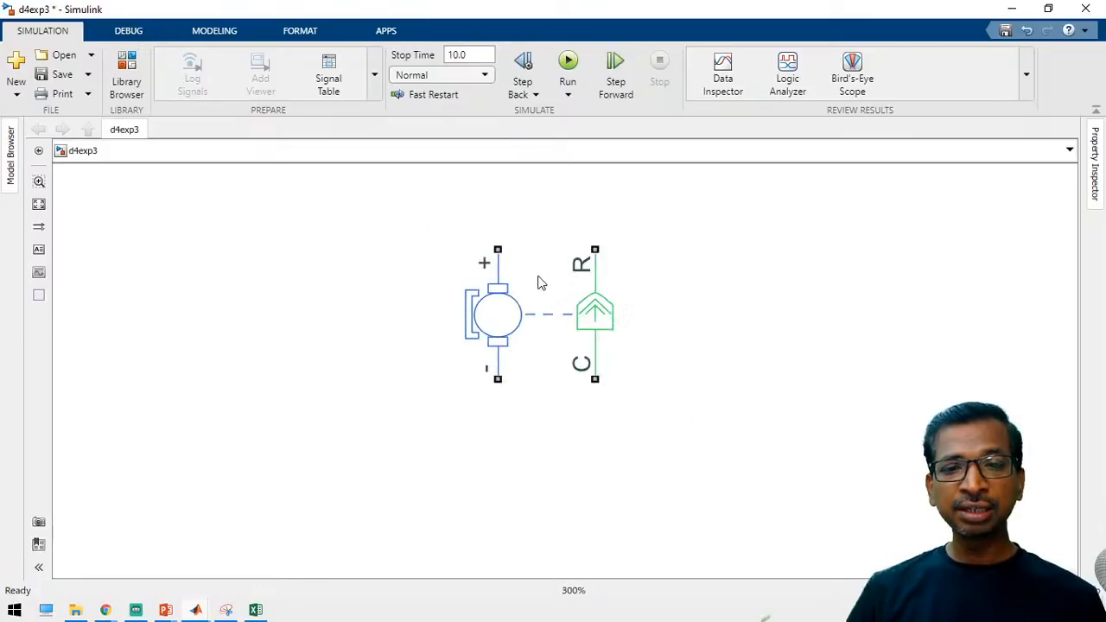
left_click(533, 340)
double_click(533, 339)
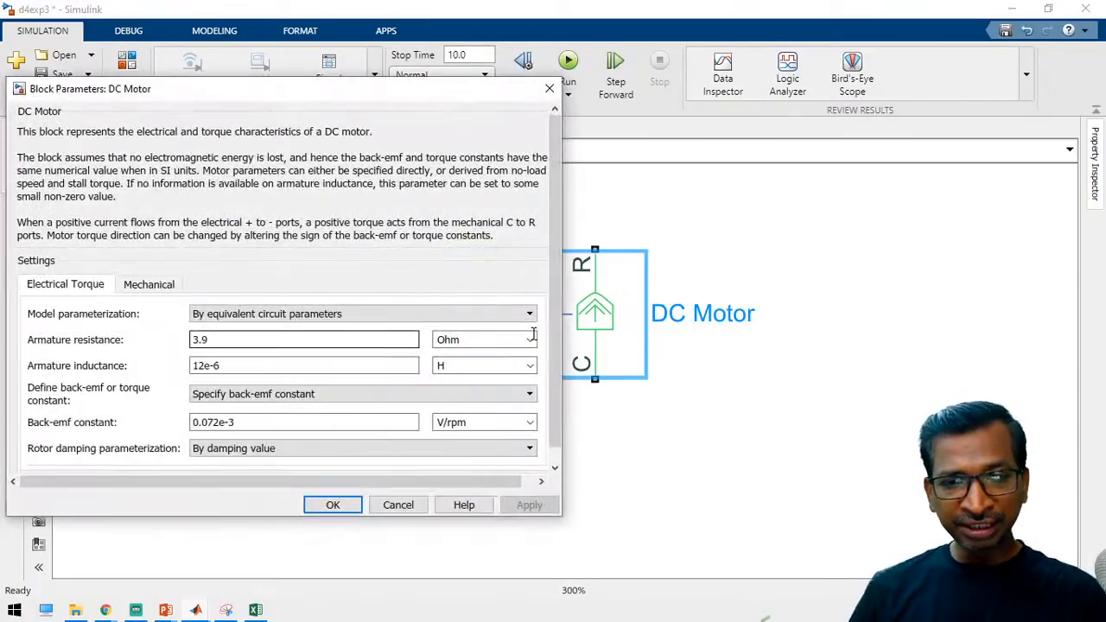
left_click_drag(486, 92, 628, 19)
left_click(670, 240)
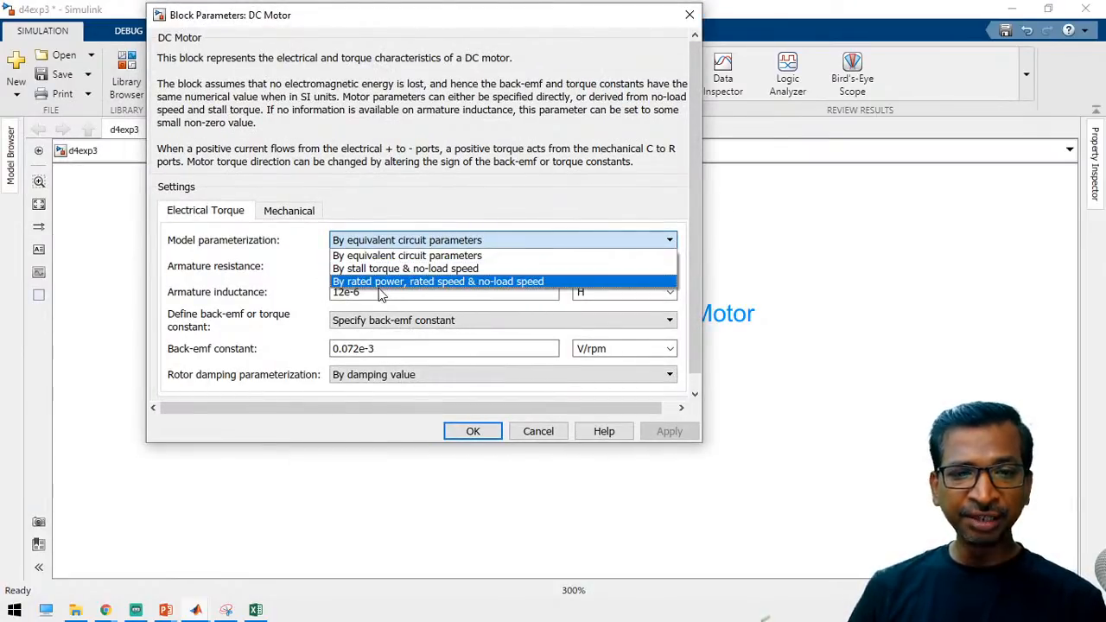
left_click(503, 281)
Set the DC Motor's no-load speed to 4000 rpm and its rated speed to 3500 rpm.
double_click(467, 298)
type("4000")
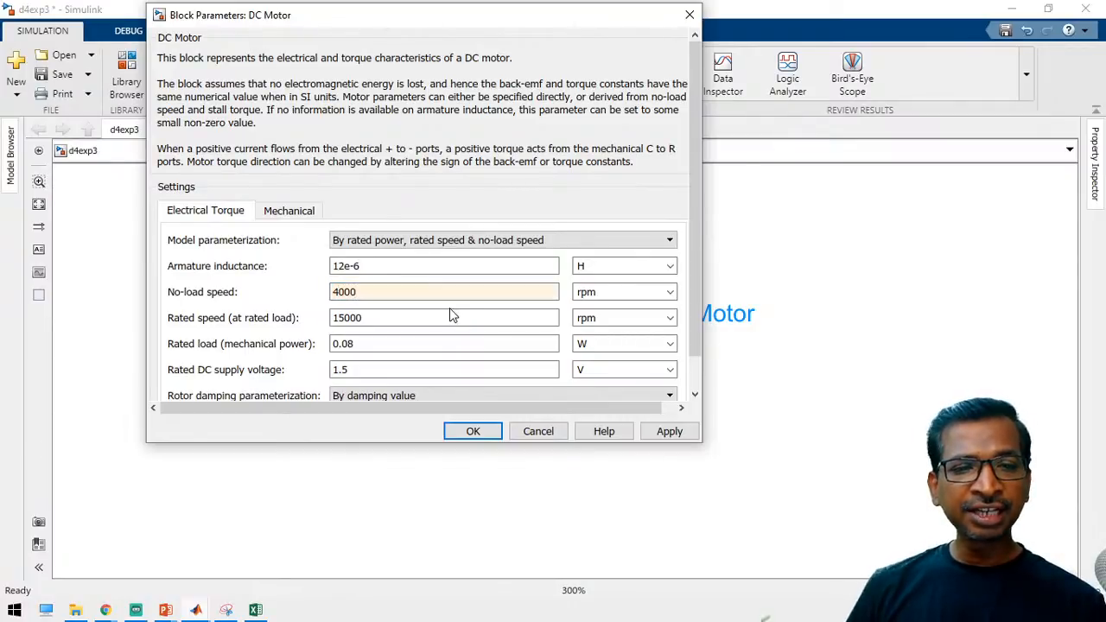
double_click(443, 322)
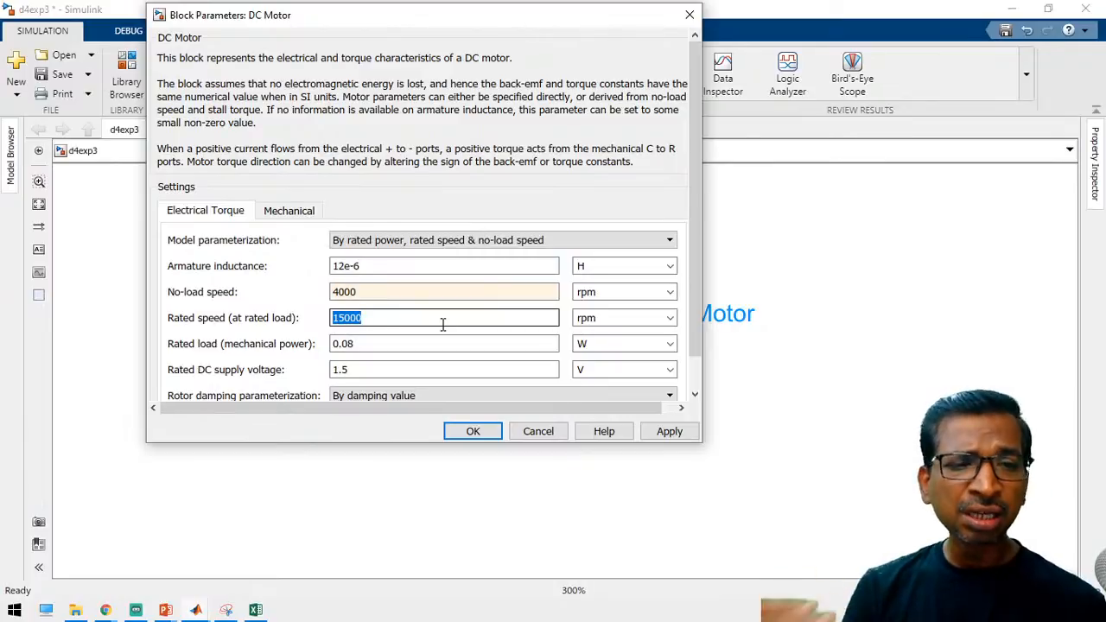
type("3500")
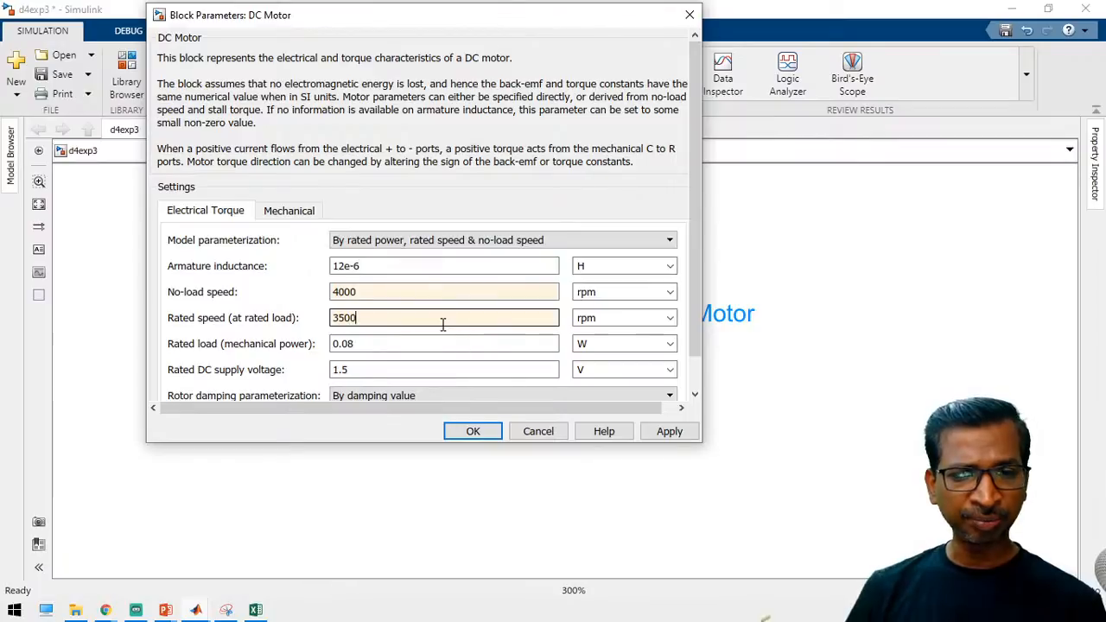
Set the DC Motor's rated load (mechanical power) to 1 kW.
left_click(441, 343)
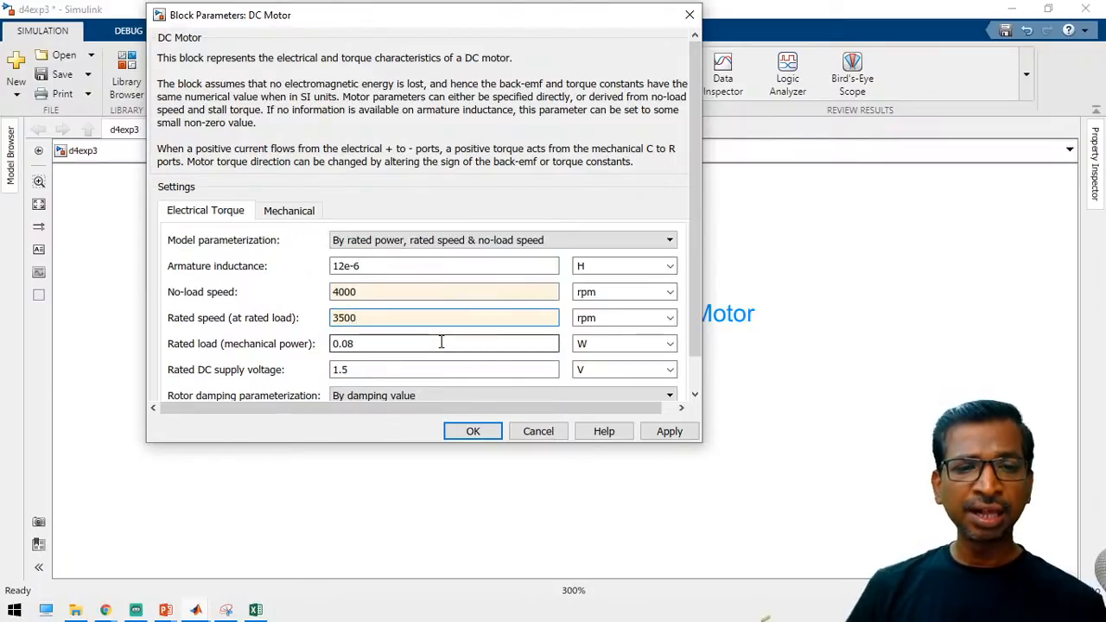
left_click(670, 344)
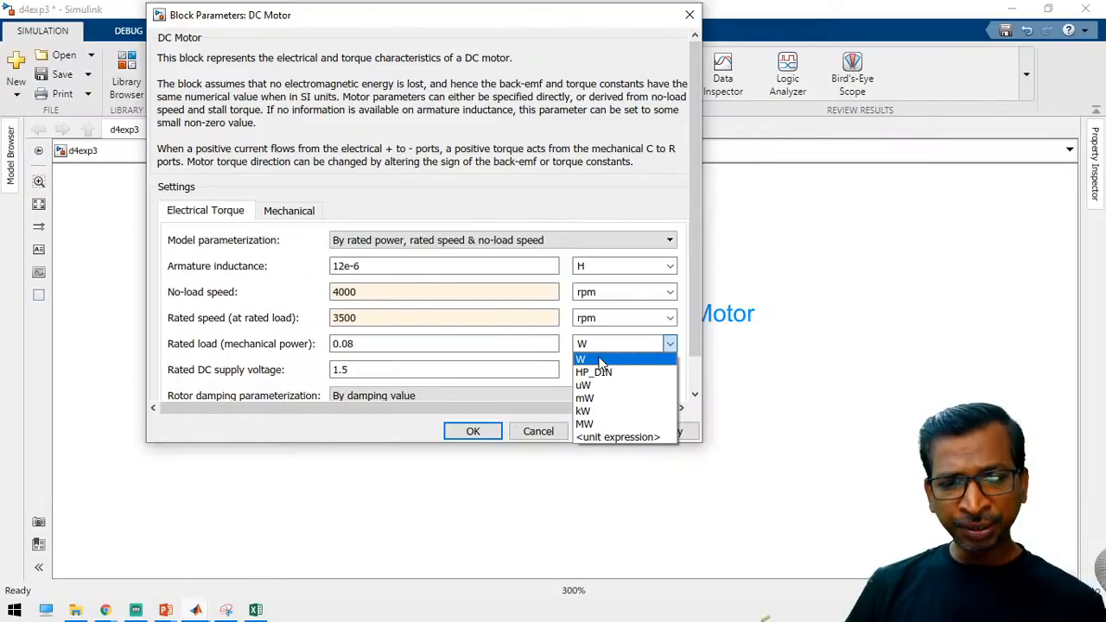
left_click(602, 413)
double_click(475, 348)
type("1")
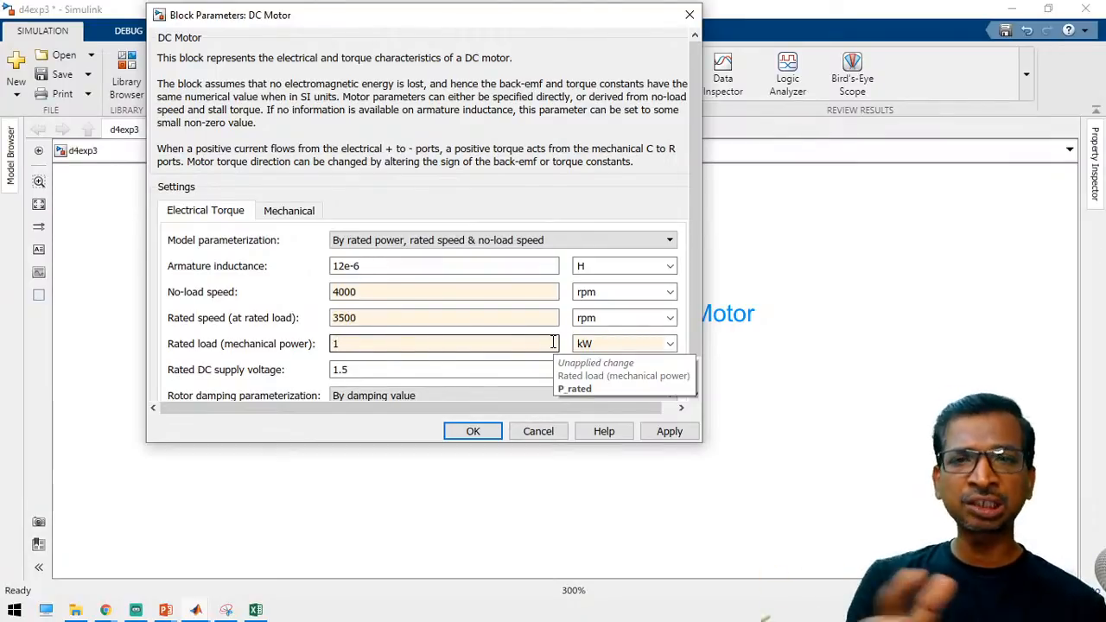
Set the DC Motor's rated DC supply voltage to 100 V, and apply and accept the block parameters.
key("Tab")
scroll(473, 372, "down", 1)
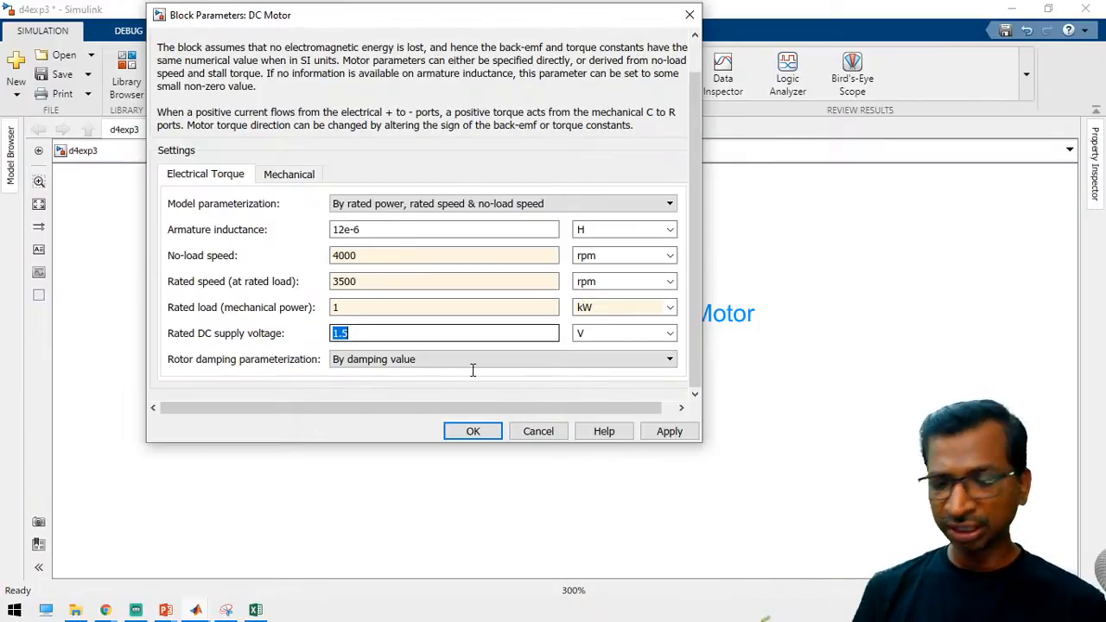
type("1")
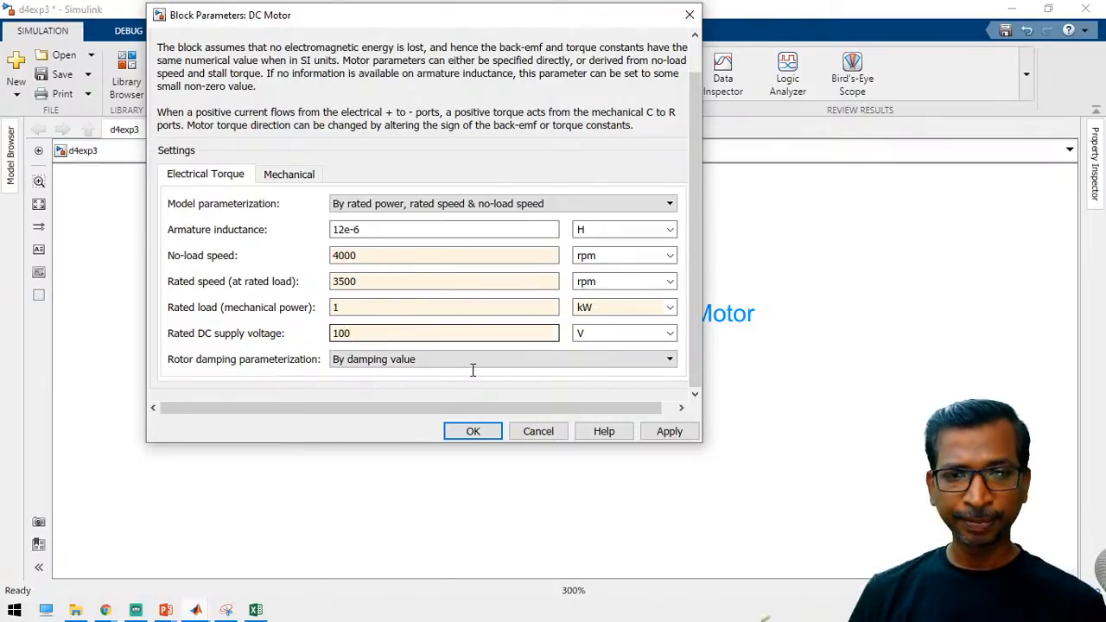
type("00")
left_click(678, 437)
left_click(478, 433)
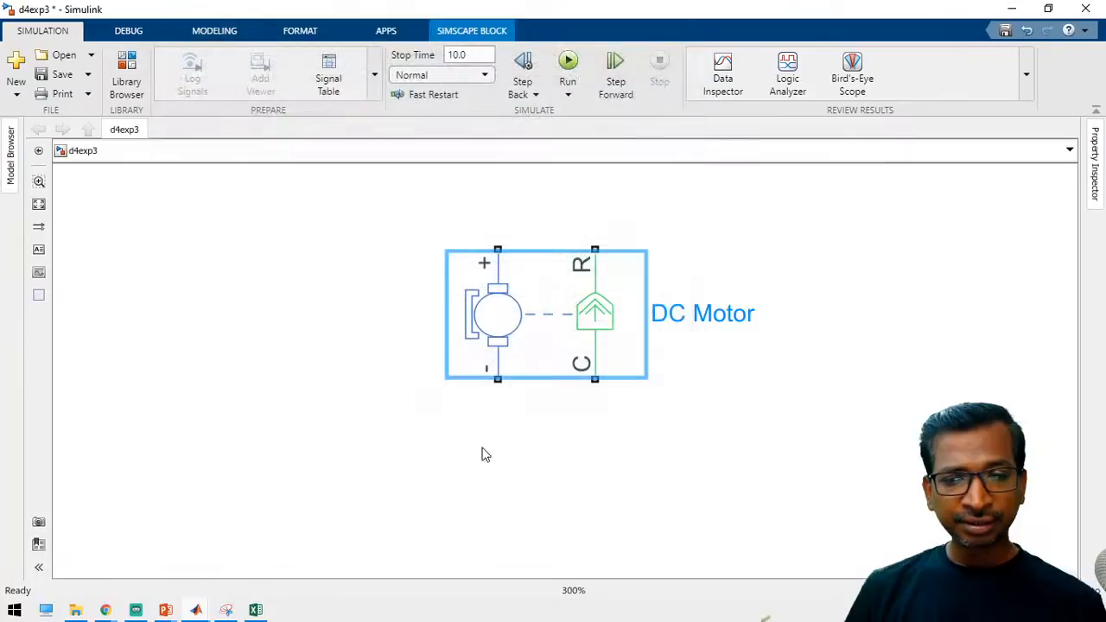
Try adding the Specialized Power Systems DC Voltage Source left of the DC Motor, and delete it again.
left_click(559, 313)
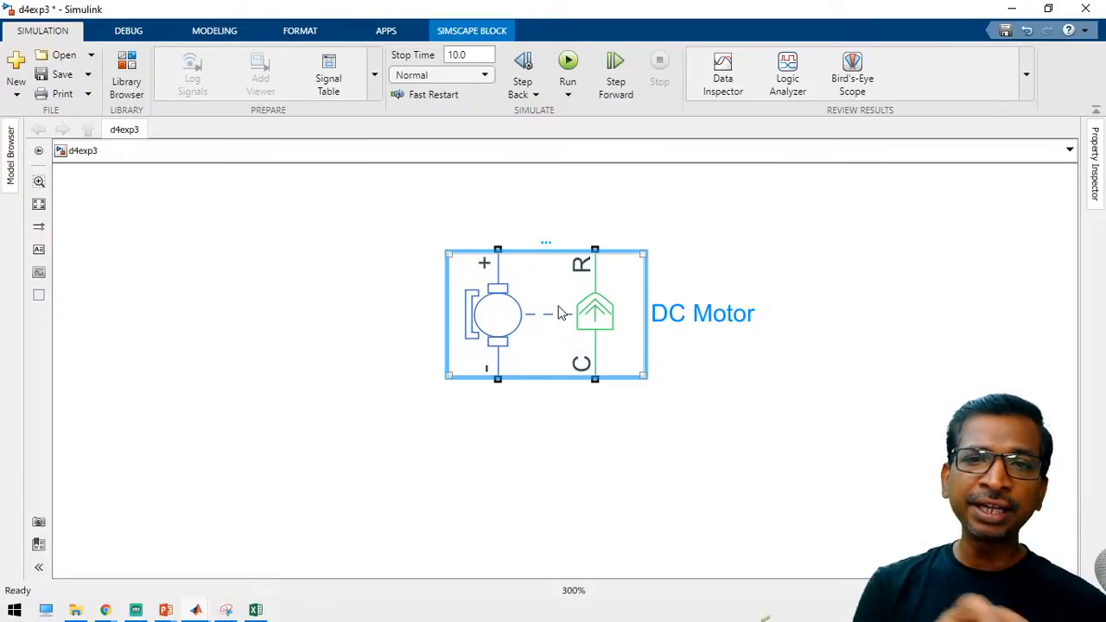
left_click(248, 326)
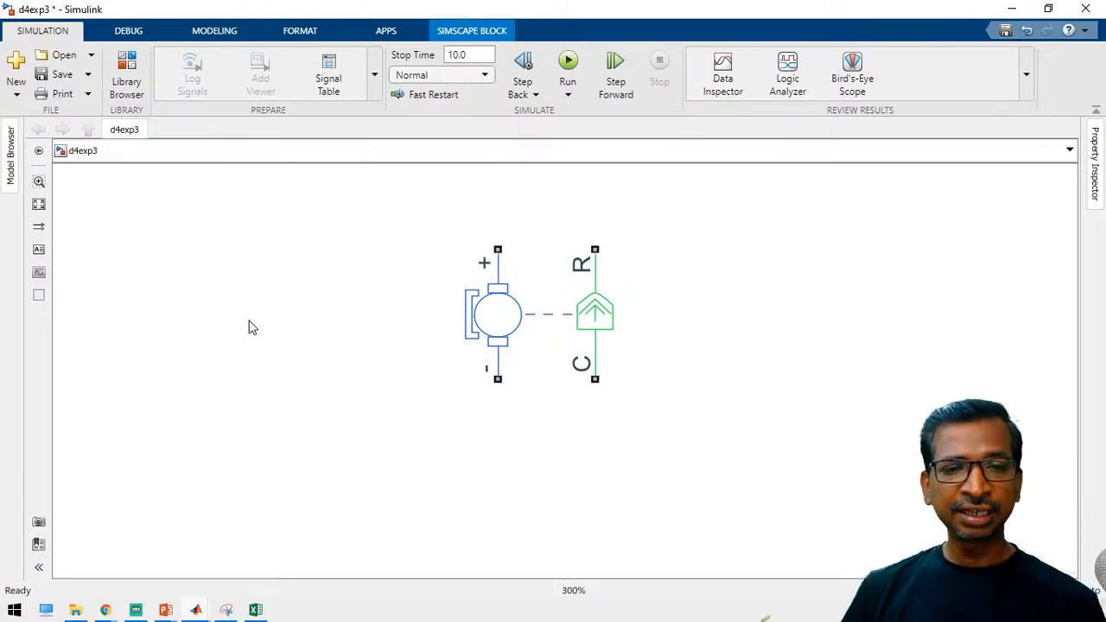
double_click(240, 320)
type("d")
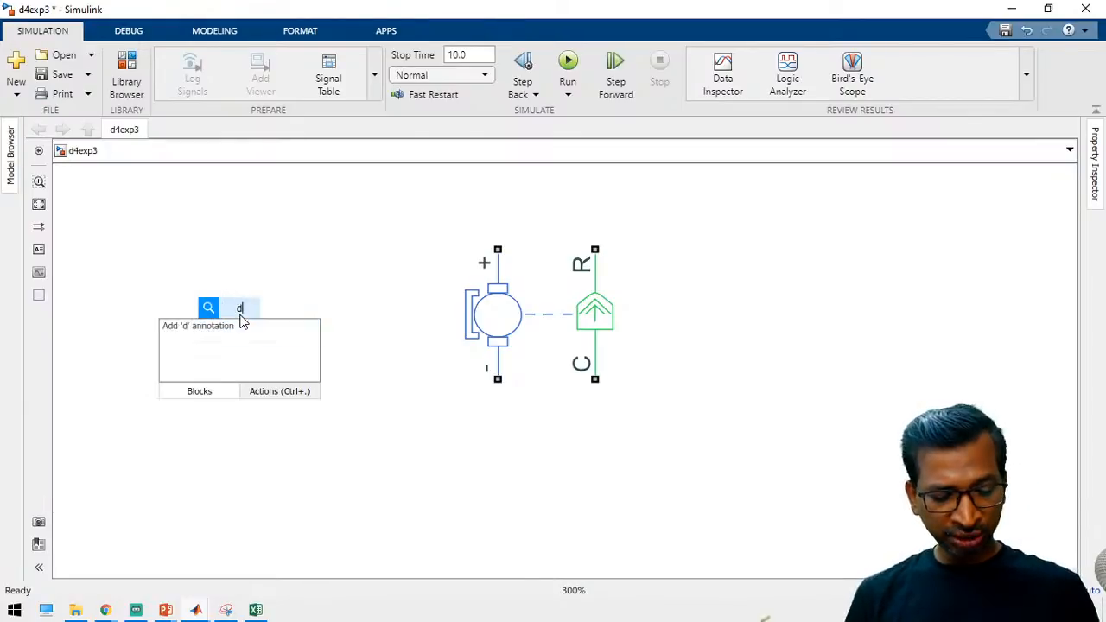
type("c volt")
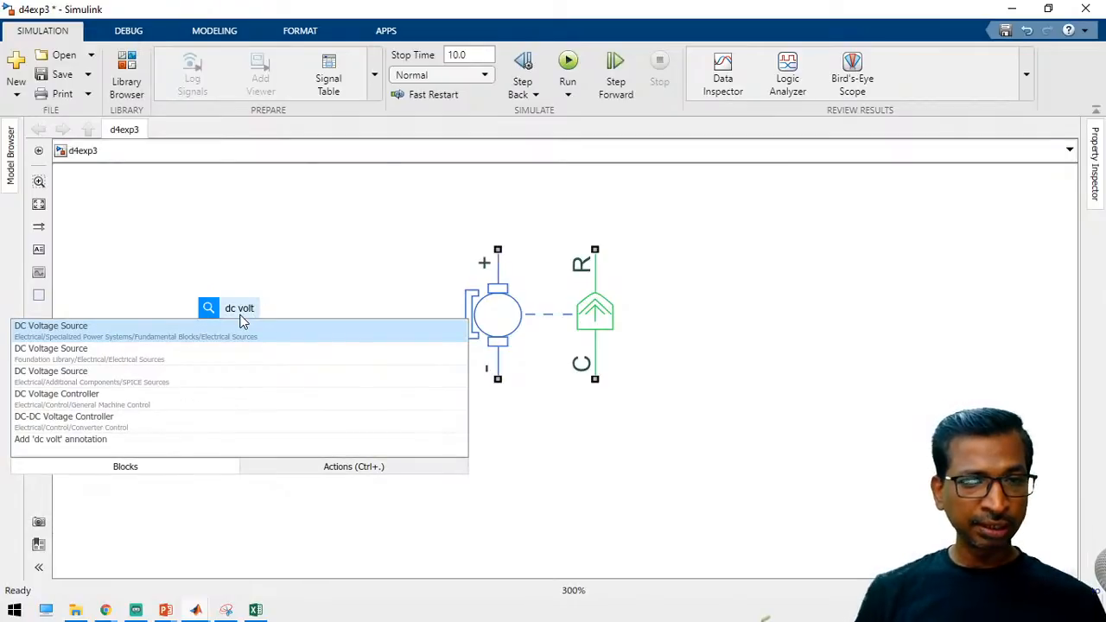
left_click(170, 340)
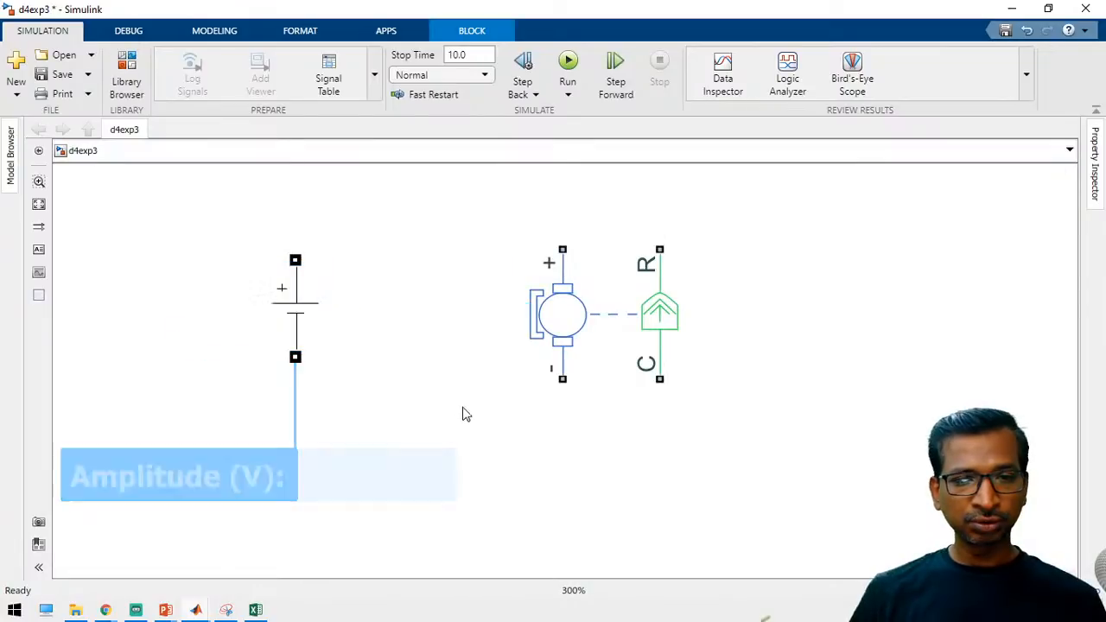
left_click(278, 316)
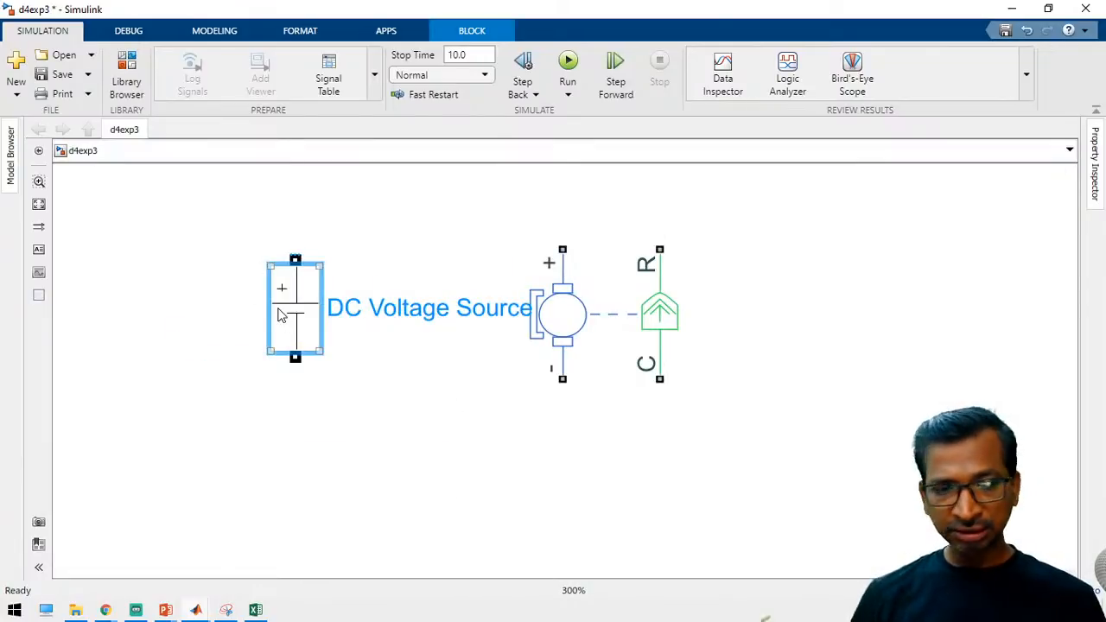
key("Delete")
Add the Foundation Library DC Voltage Source block and position it well left of the DC Motor.
double_click(249, 318)
type("d")
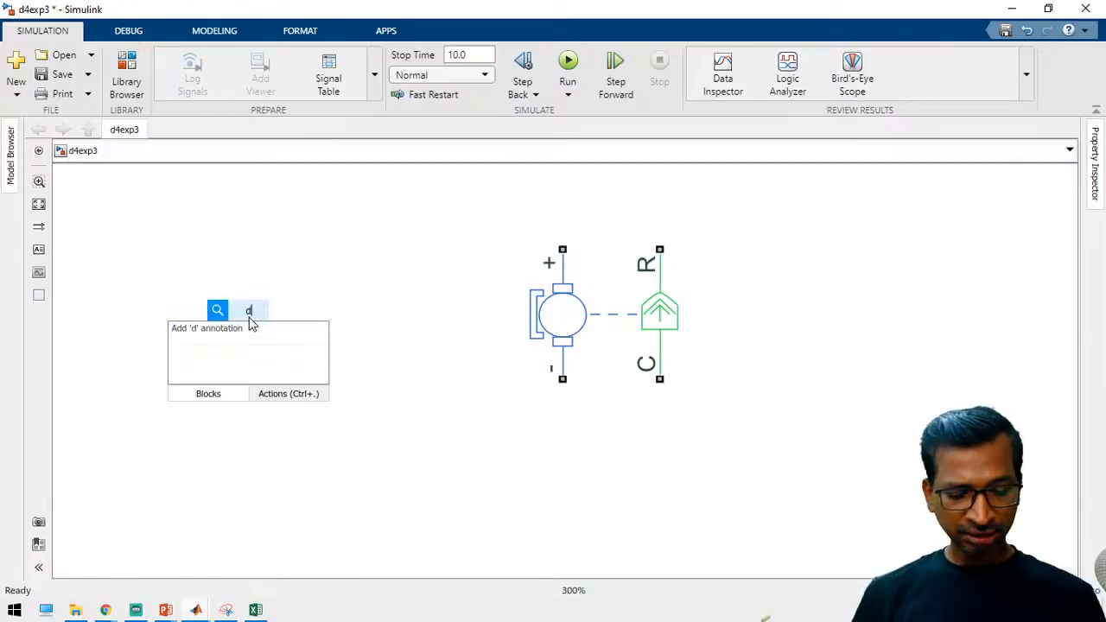
type("c voltage")
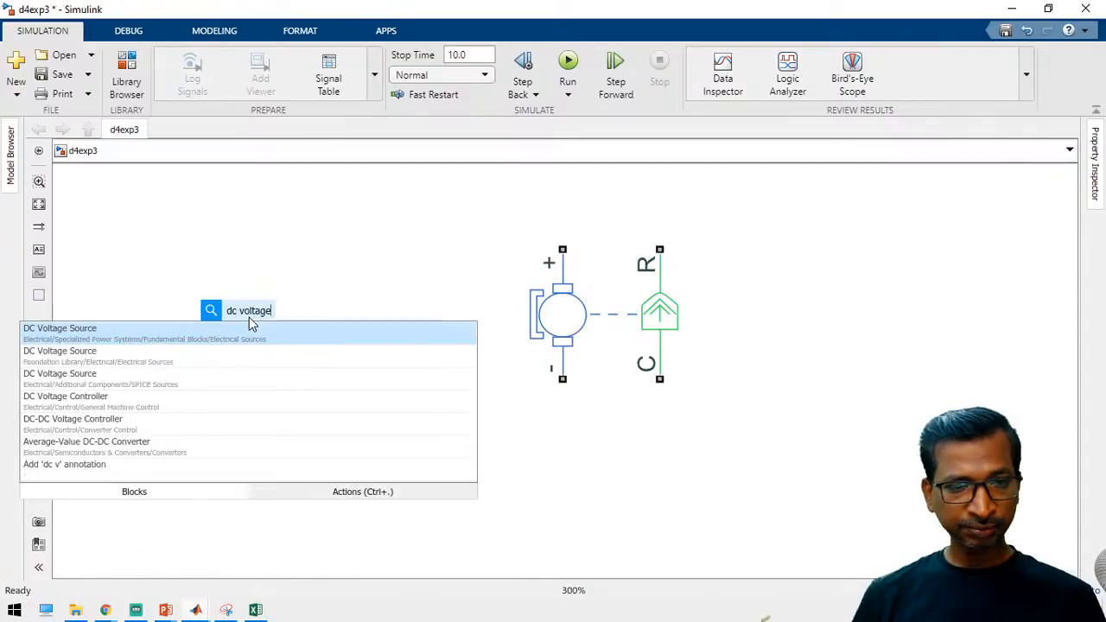
left_click(168, 361)
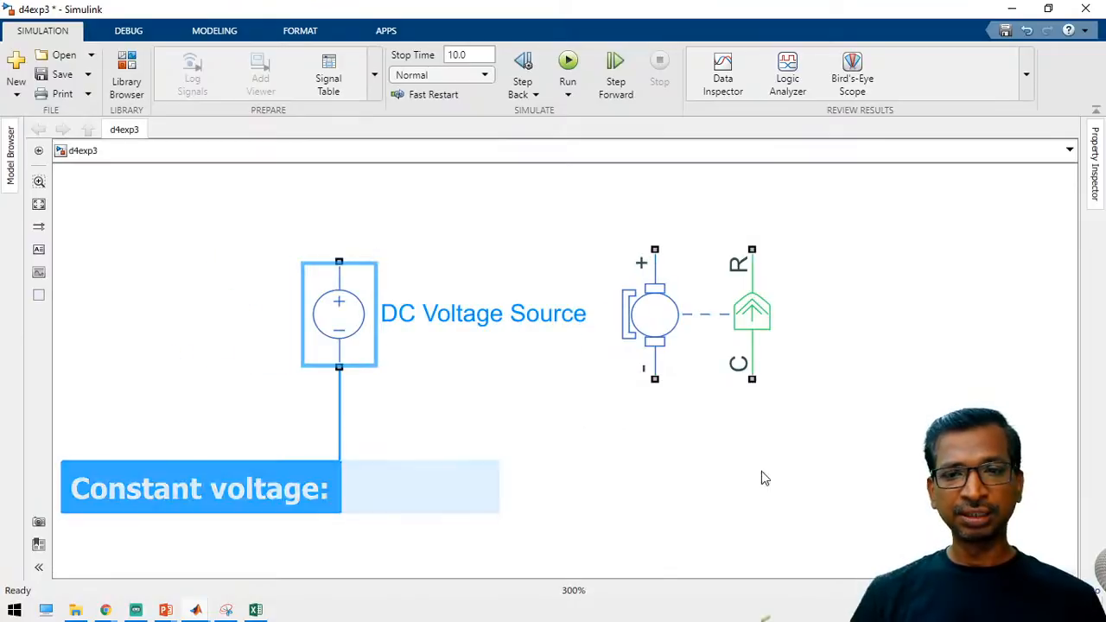
left_click_drag(341, 313, 270, 329)
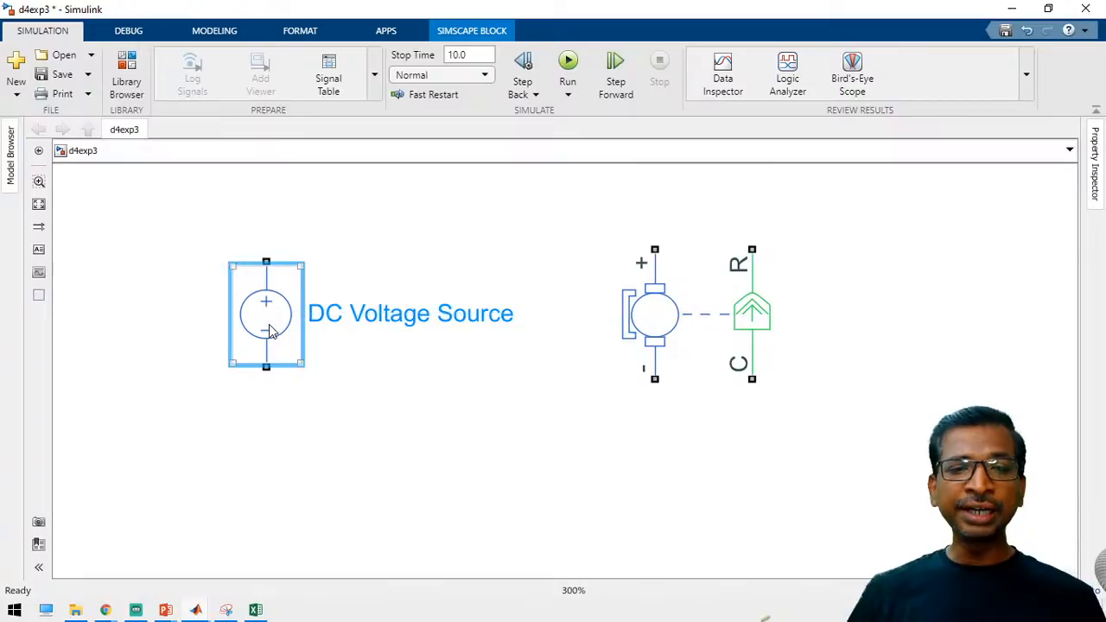
Check the DC Voltage Source block's parameters and close them without making changes.
double_click(270, 328)
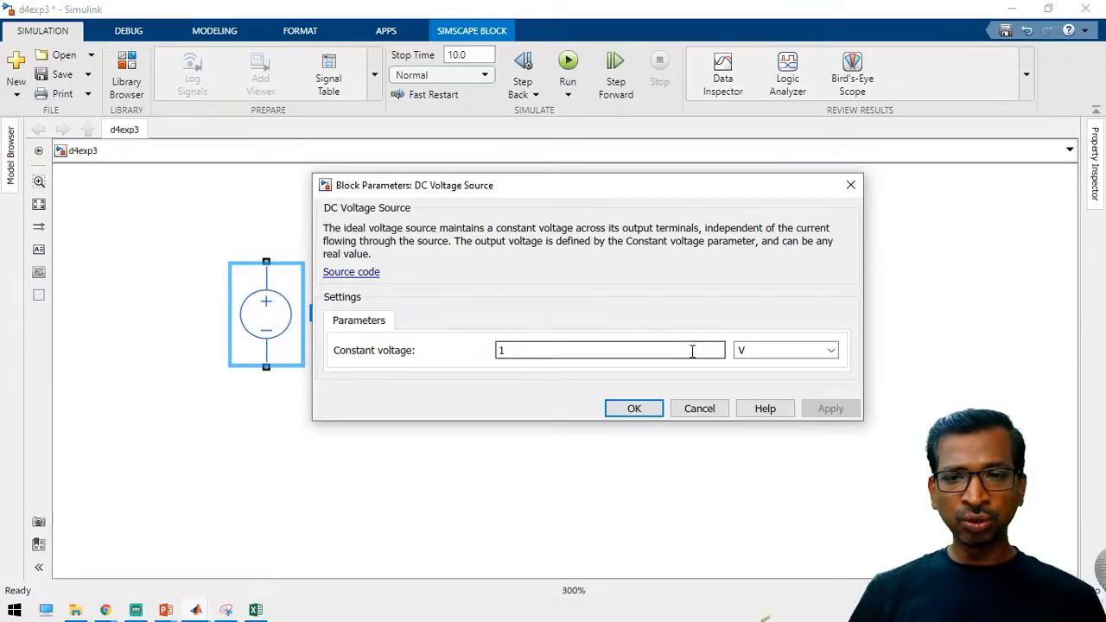
left_click(699, 408)
left_click(385, 238)
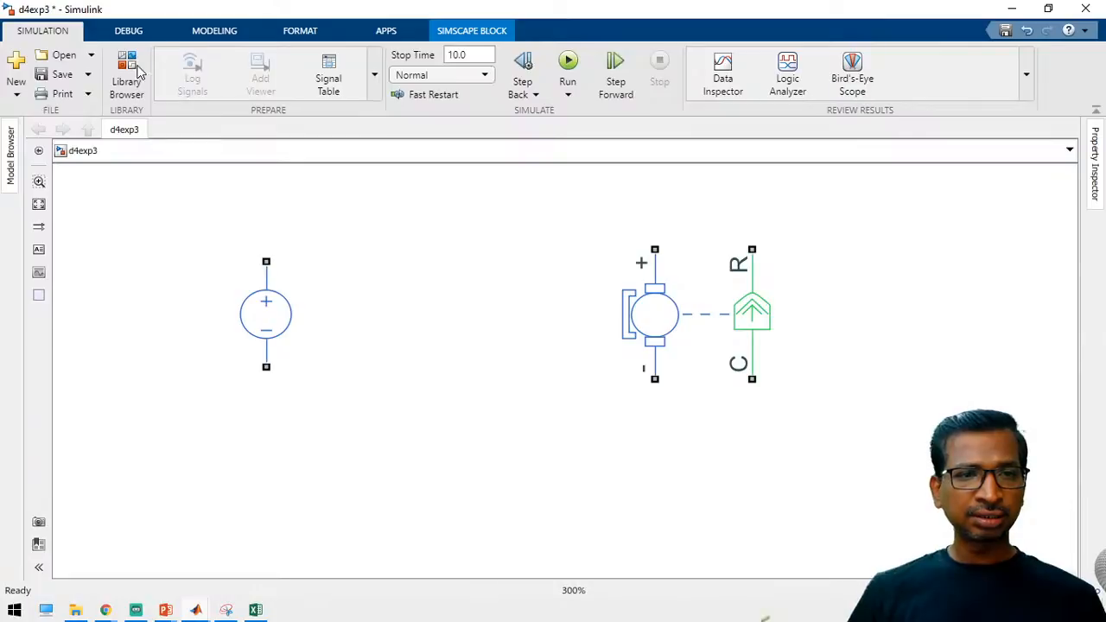
Find the Voltage Source block in the Simscape Electrical Sources library.
left_click(127, 76)
left_click_drag(565, 217, 583, 458)
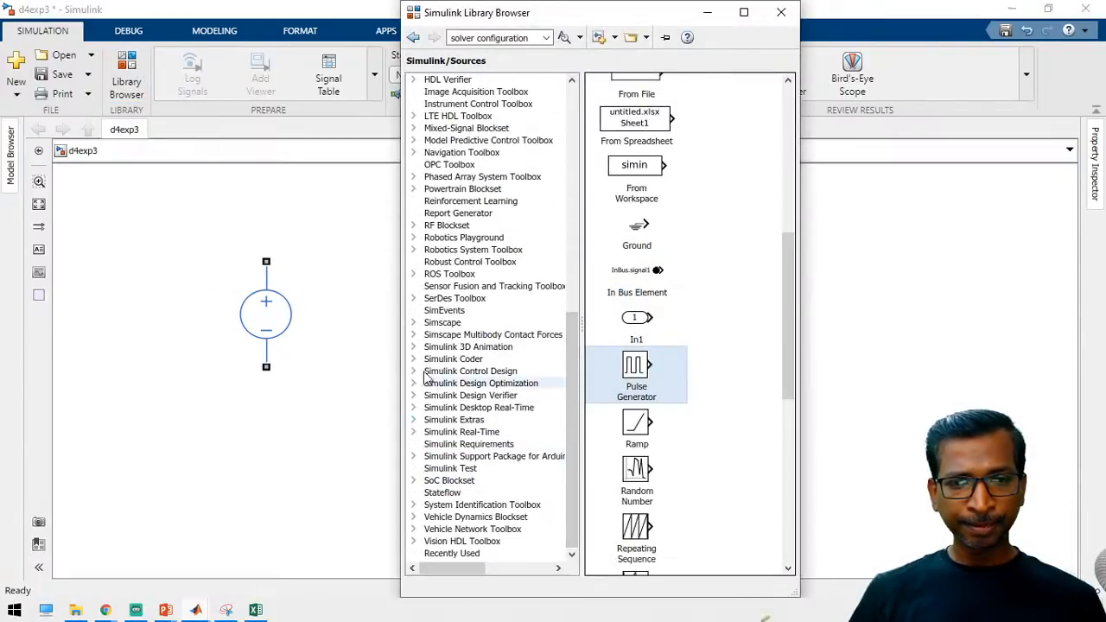
left_click(413, 322)
left_click(429, 370)
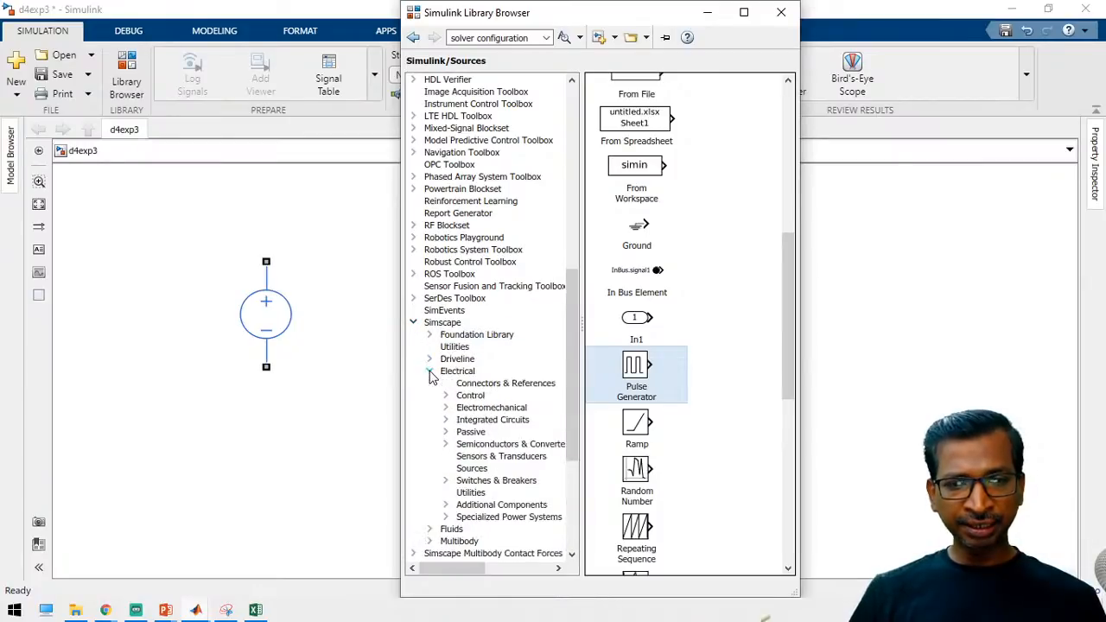
left_click(471, 468)
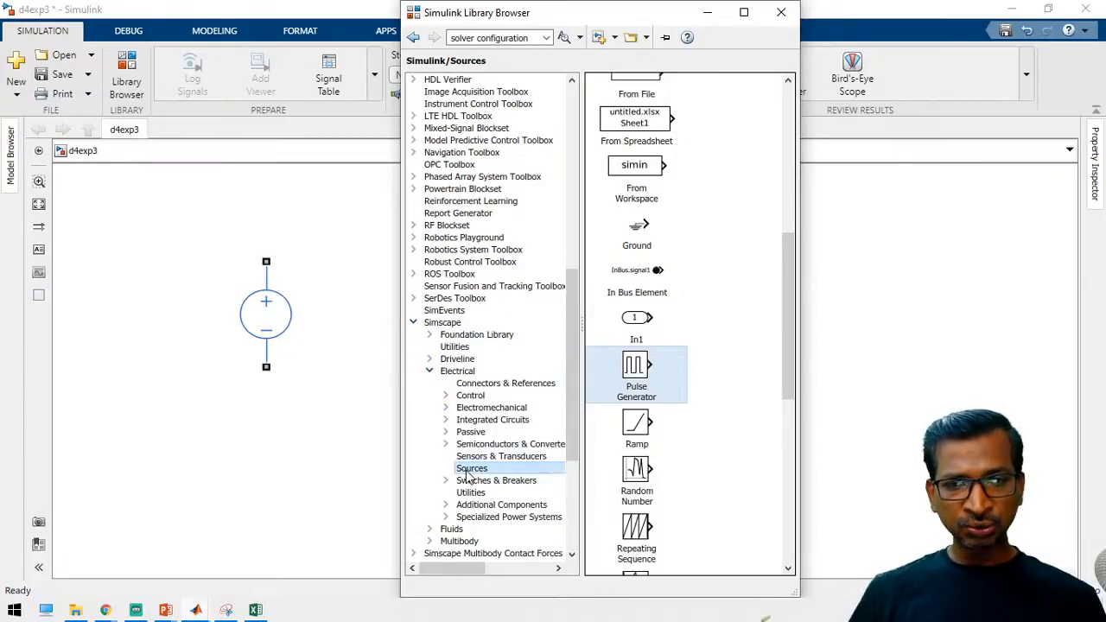
left_click_drag(784, 113, 795, 434)
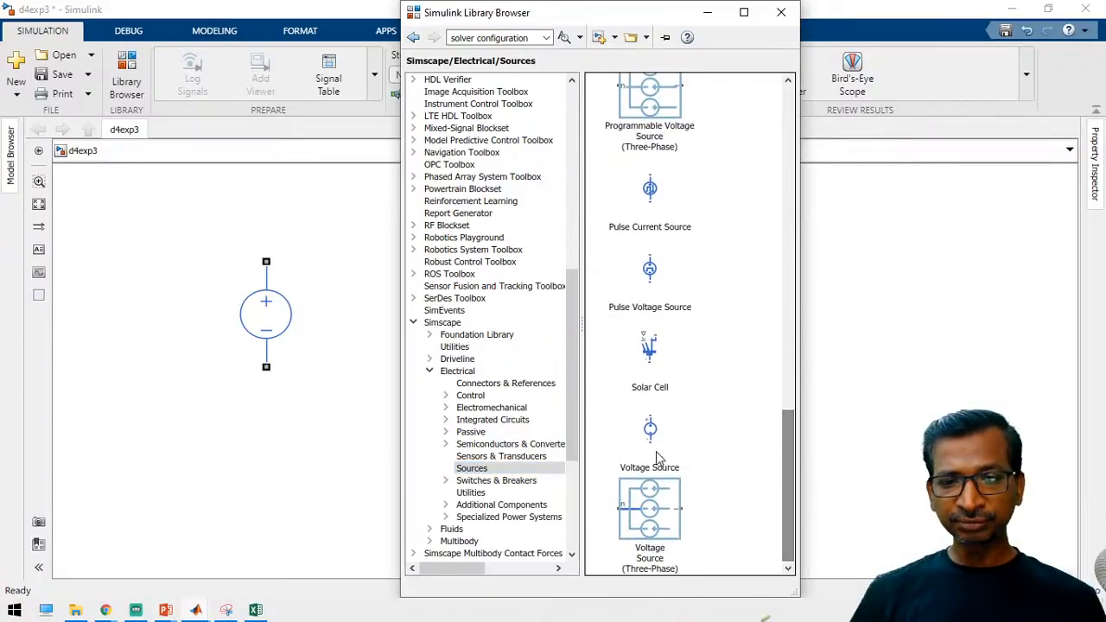
left_click(670, 441)
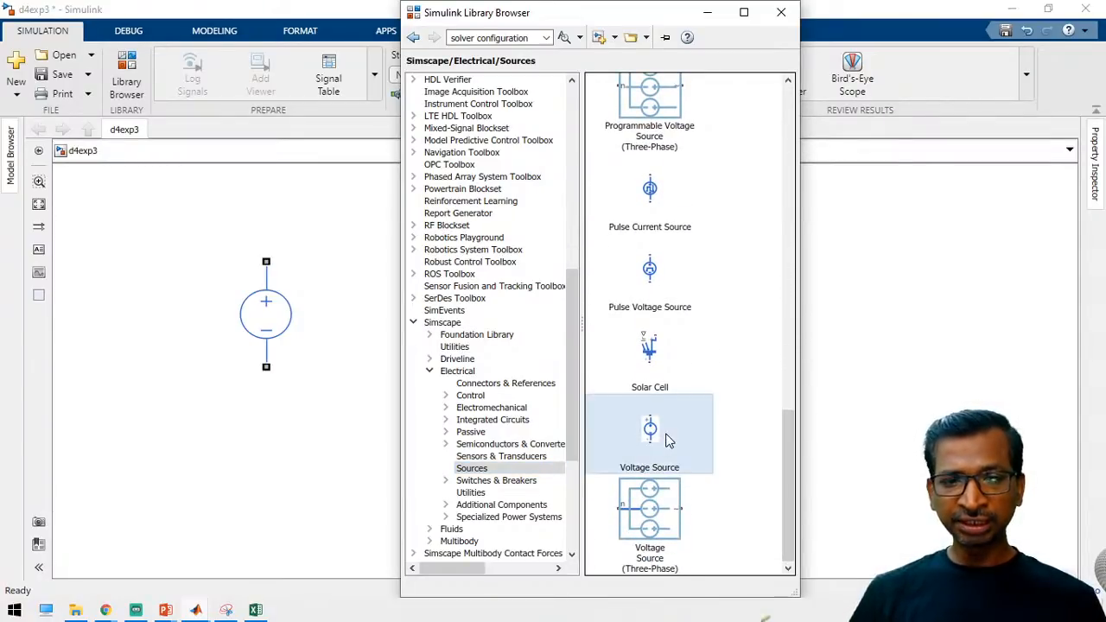
Delete the DC Voltage Source block and put the Simscape Electrical Voltage Source in its place, level with the DC Motor.
left_click(274, 324)
key("Delete")
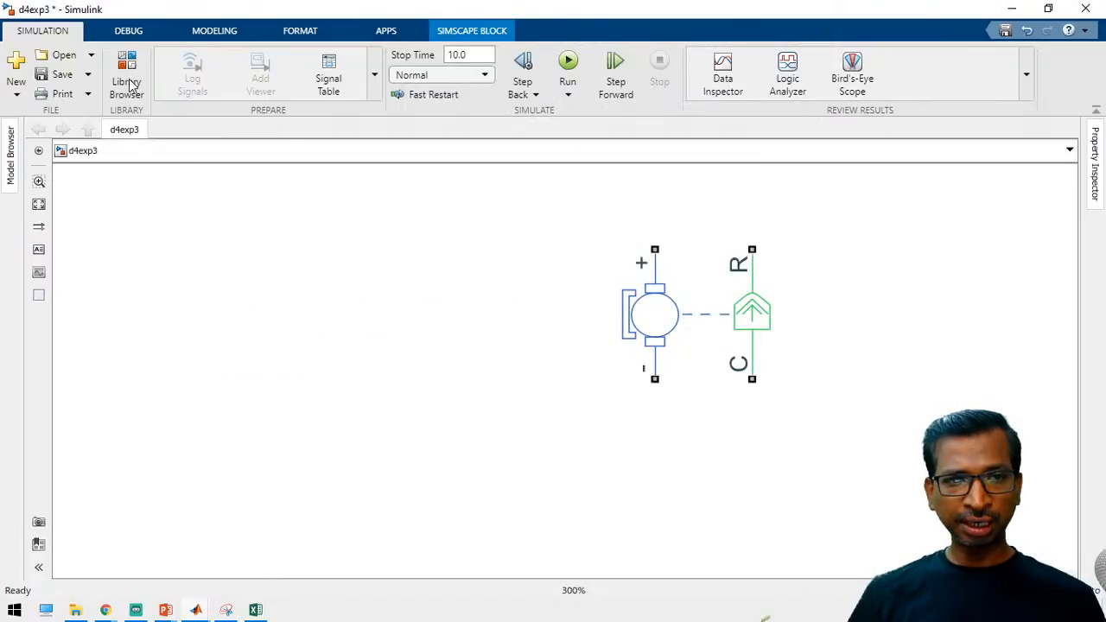
left_click(128, 80)
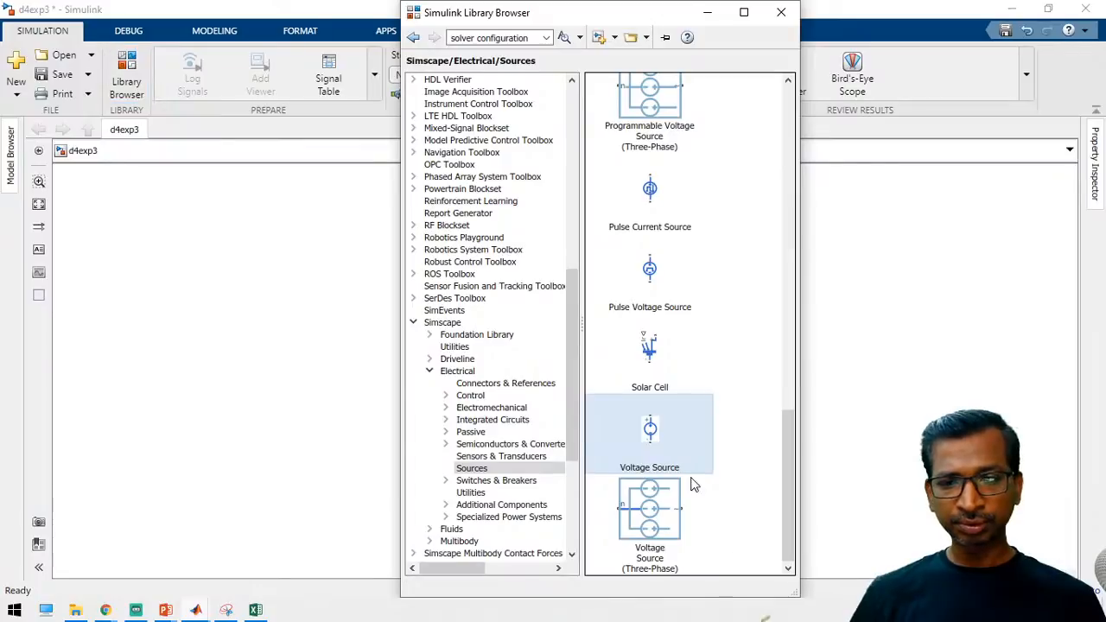
left_click_drag(652, 432, 287, 361)
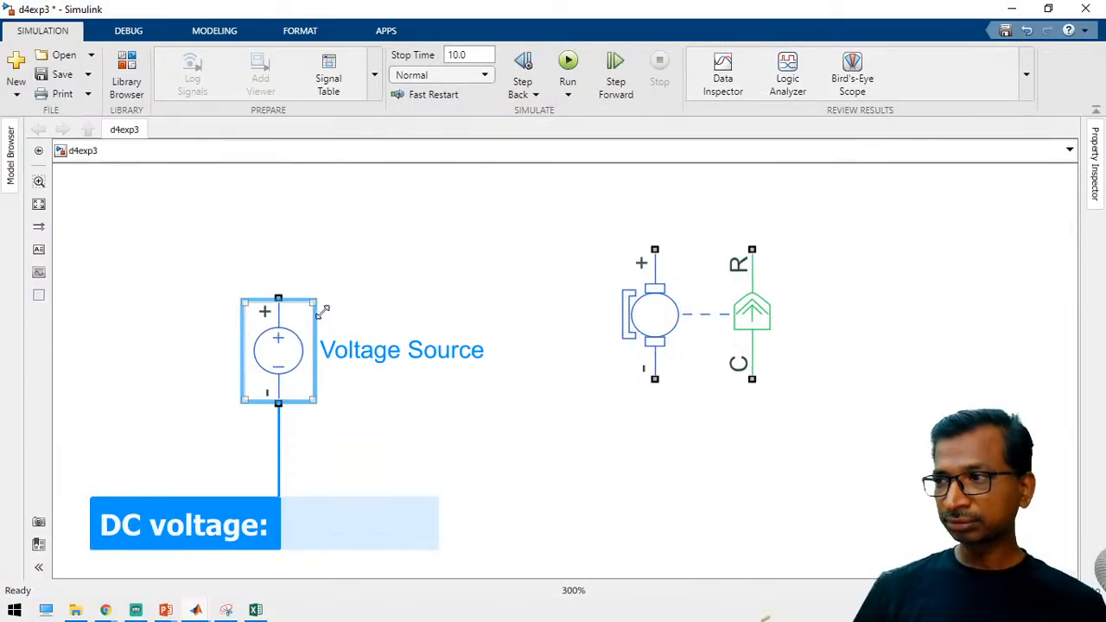
left_click_drag(284, 366, 291, 343)
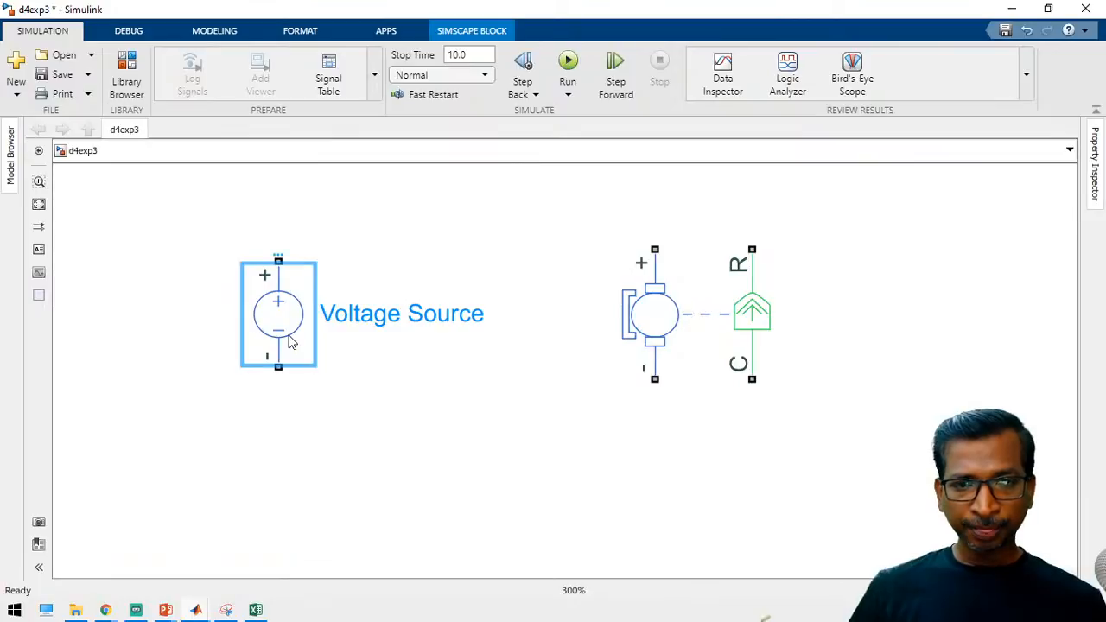
Set the Voltage Source's DC voltage to 100 V, and apply and accept the block parameters.
double_click(292, 343)
double_click(595, 309)
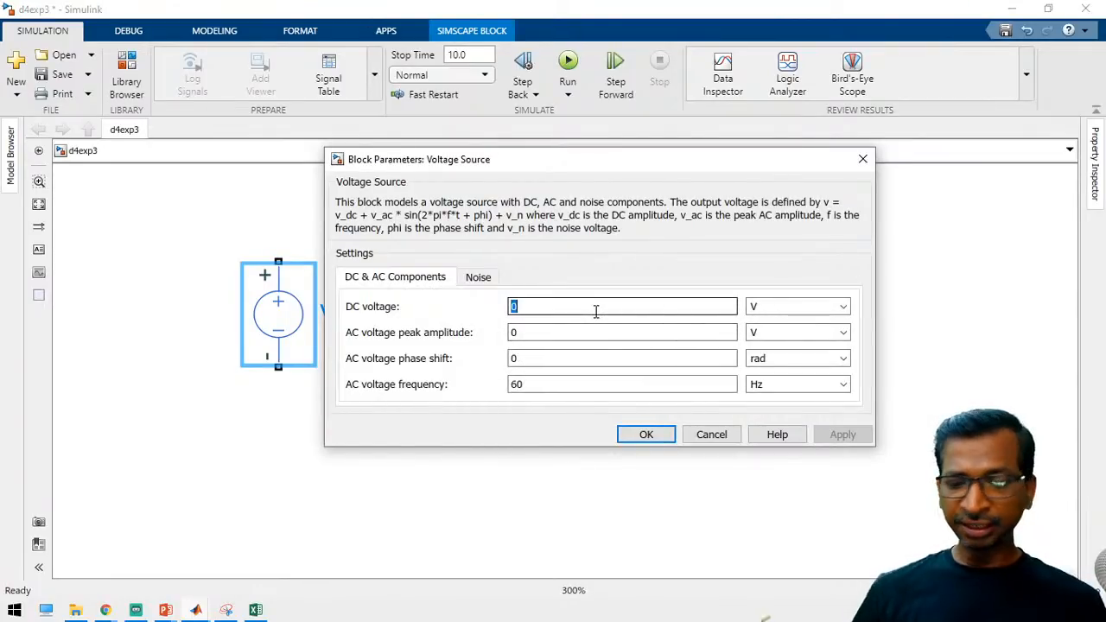
type("100")
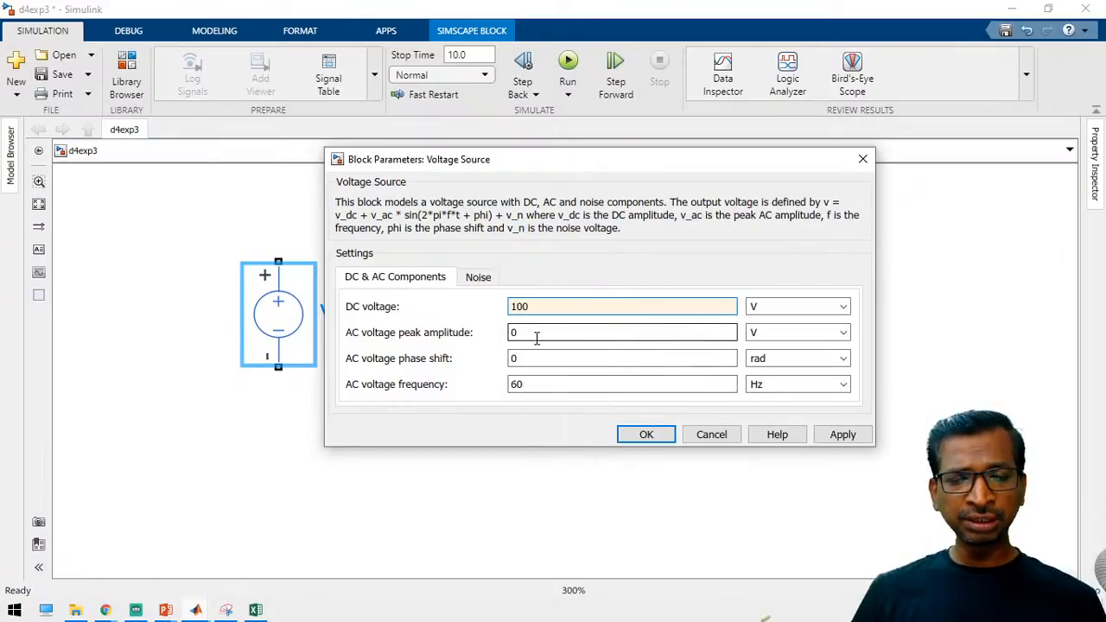
left_click(842, 434)
left_click(644, 434)
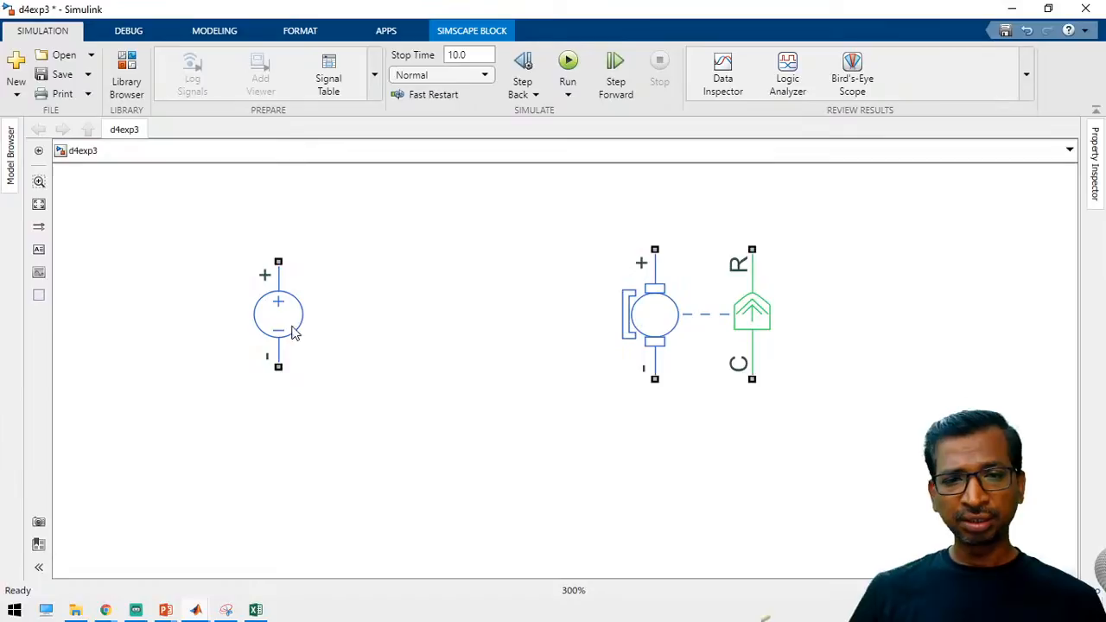
Wire the Voltage Source's plus and minus terminals to the DC Motor's, and add an Electrical Reference connected to the negative line.
left_click_drag(277, 260, 654, 249)
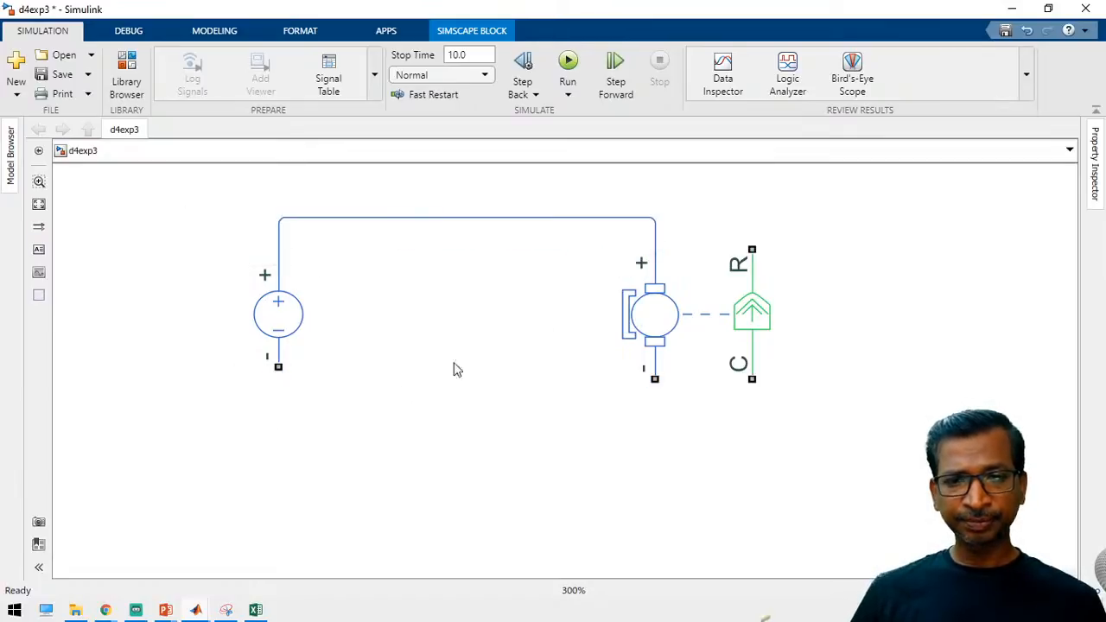
left_click_drag(278, 365, 654, 378)
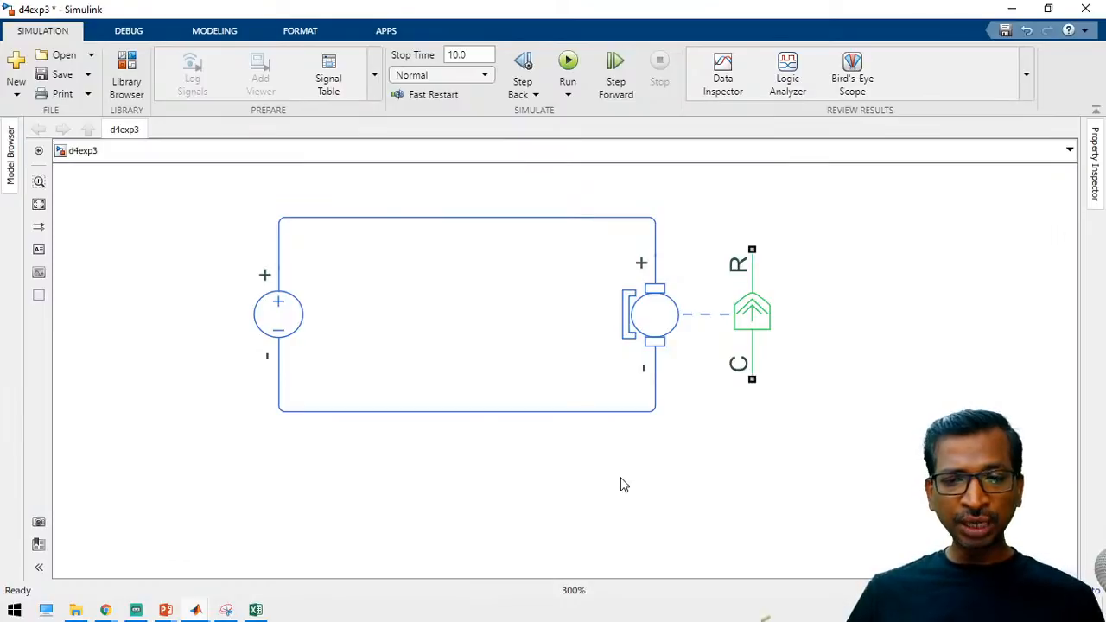
double_click(545, 455)
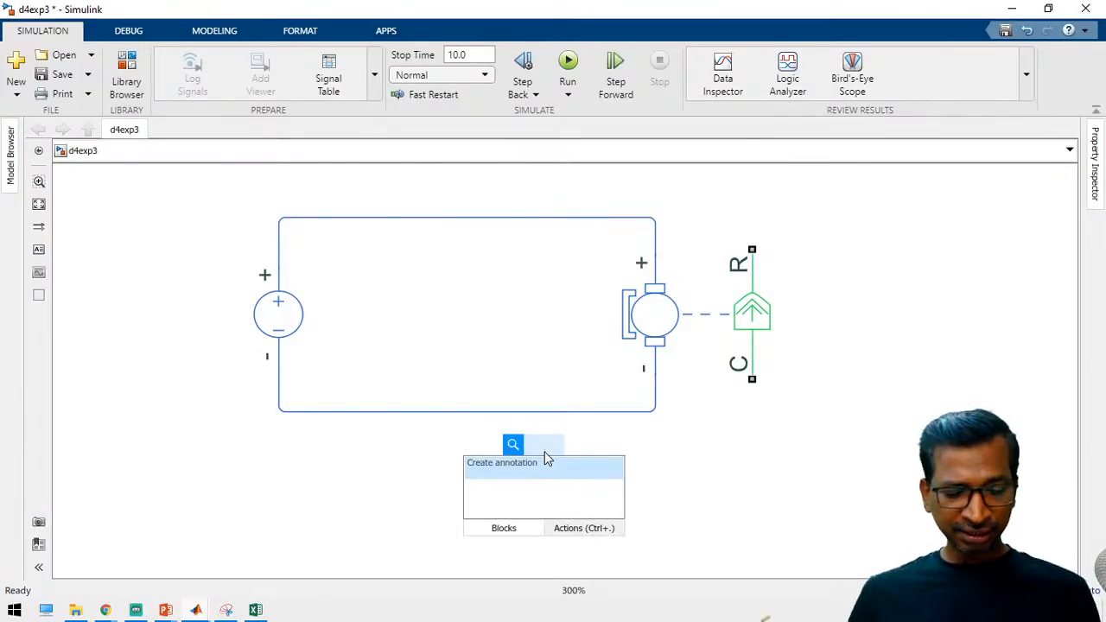
type("electri")
key("Return")
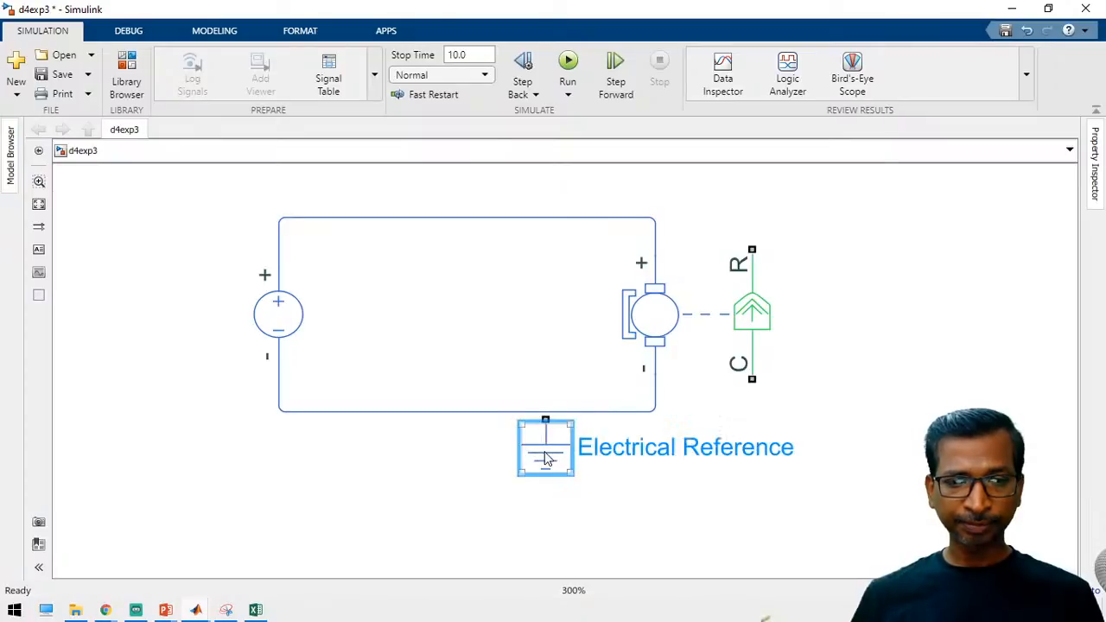
left_click_drag(545, 458, 545, 518)
left_click_drag(545, 480, 545, 412)
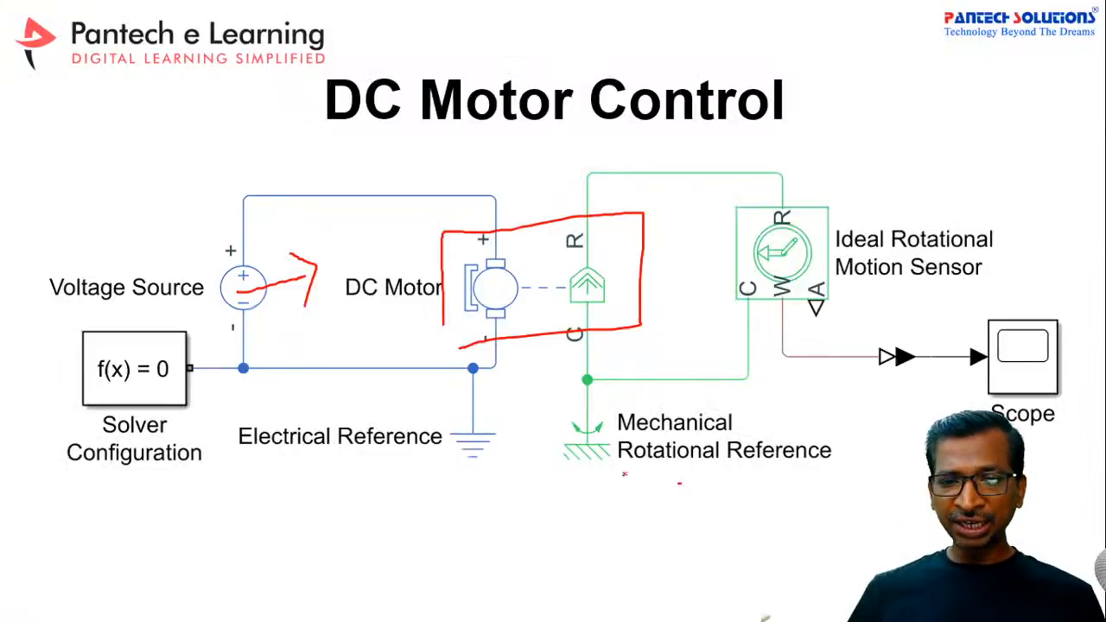
mouse_move(625, 474)
left_mouse_down()
mouse_move(751, 391)
mouse_move(851, 470)
left_mouse_up()
mouse_move(933, 319)
left_mouse_down()
mouse_move(785, 280)
mouse_move(885, 162)
mouse_move(972, 288)
mouse_move(930, 315)
left_mouse_up()
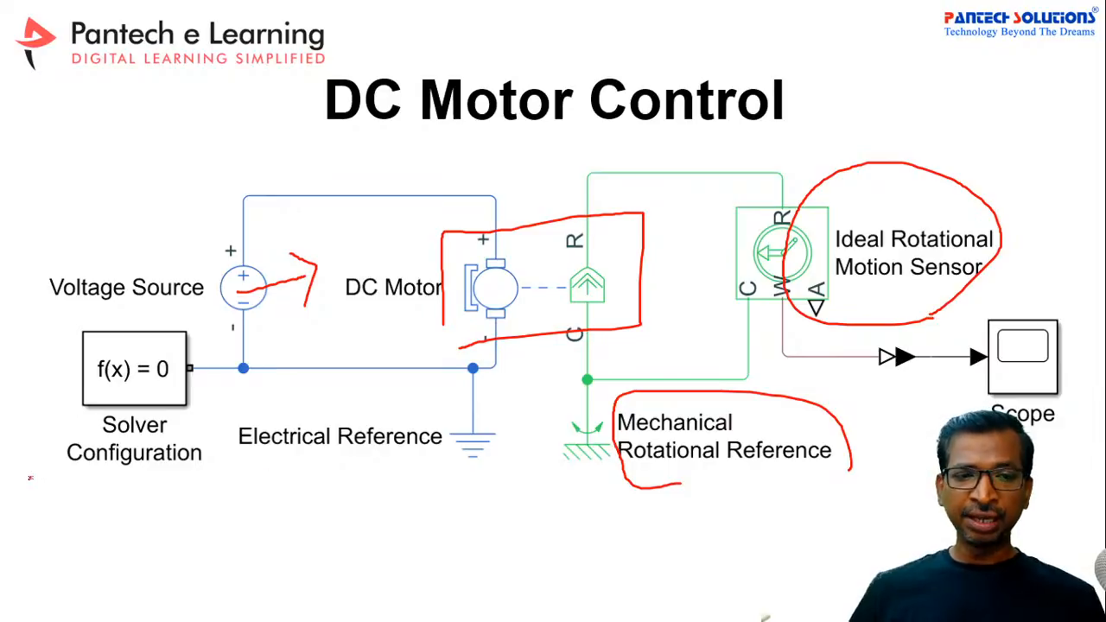
mouse_move(136, 495)
left_mouse_down()
mouse_move(14, 424)
mouse_move(97, 295)
mouse_move(187, 377)
mouse_move(95, 517)
left_mouse_up()
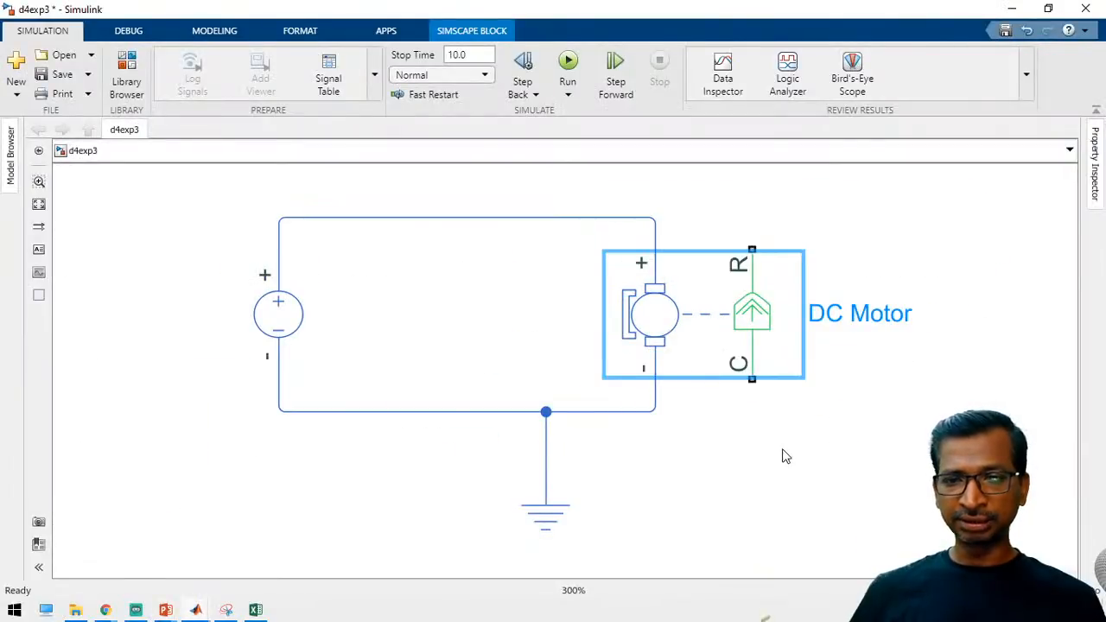
Move the DC Motor slightly closer to the Voltage Source and add an Ideal Rotational Motion Sensor to the right of the motor.
left_click_drag(758, 346, 705, 348)
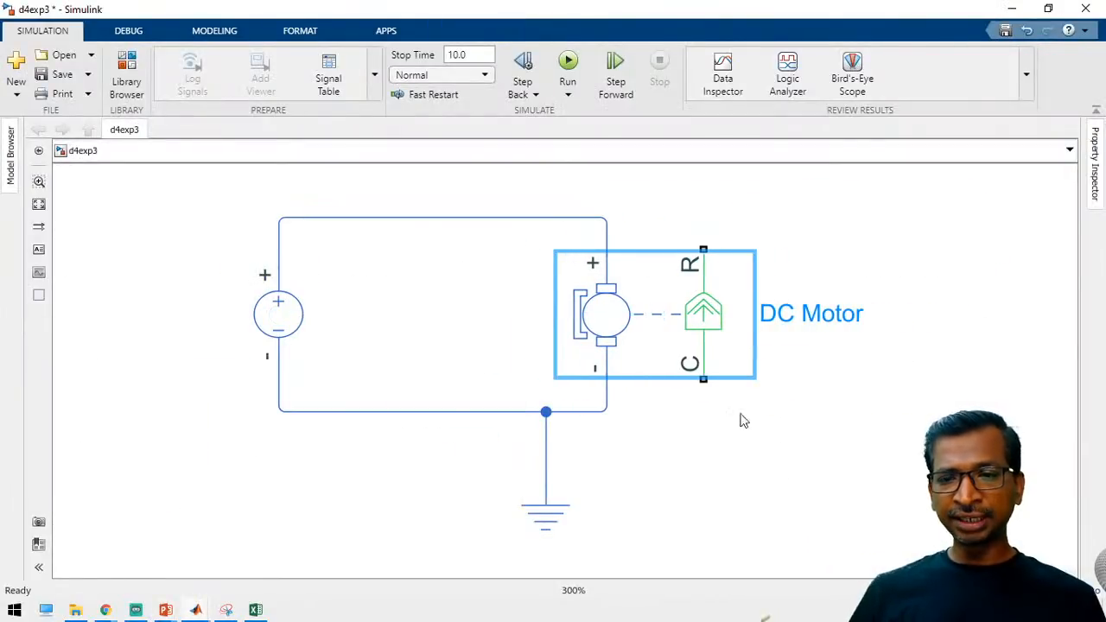
left_click(963, 311)
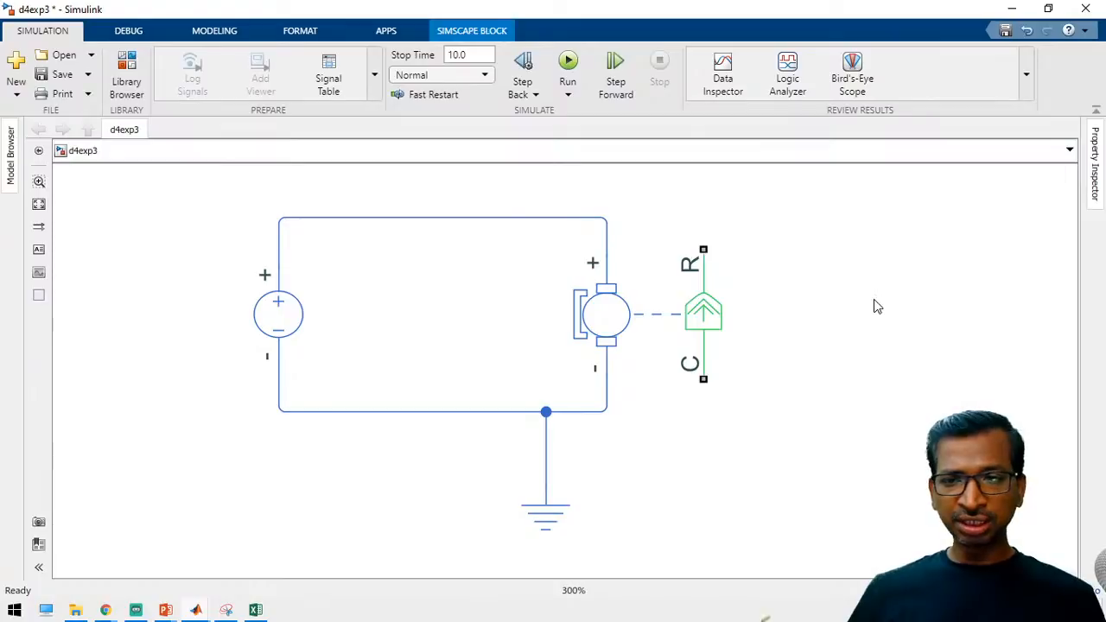
double_click(873, 300)
type("ro")
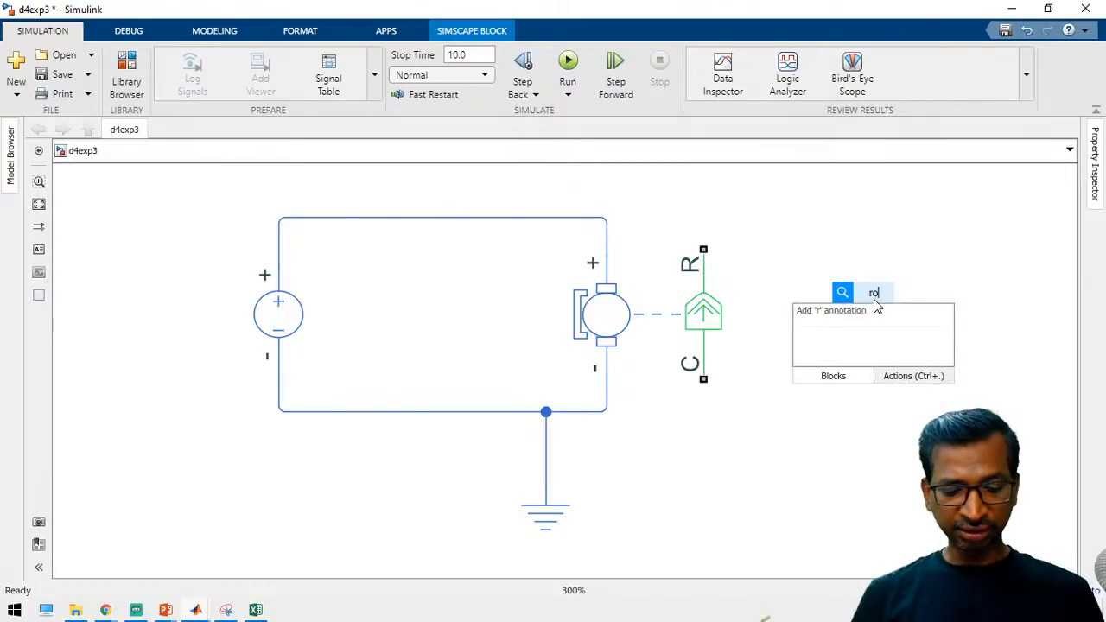
type("tational mo")
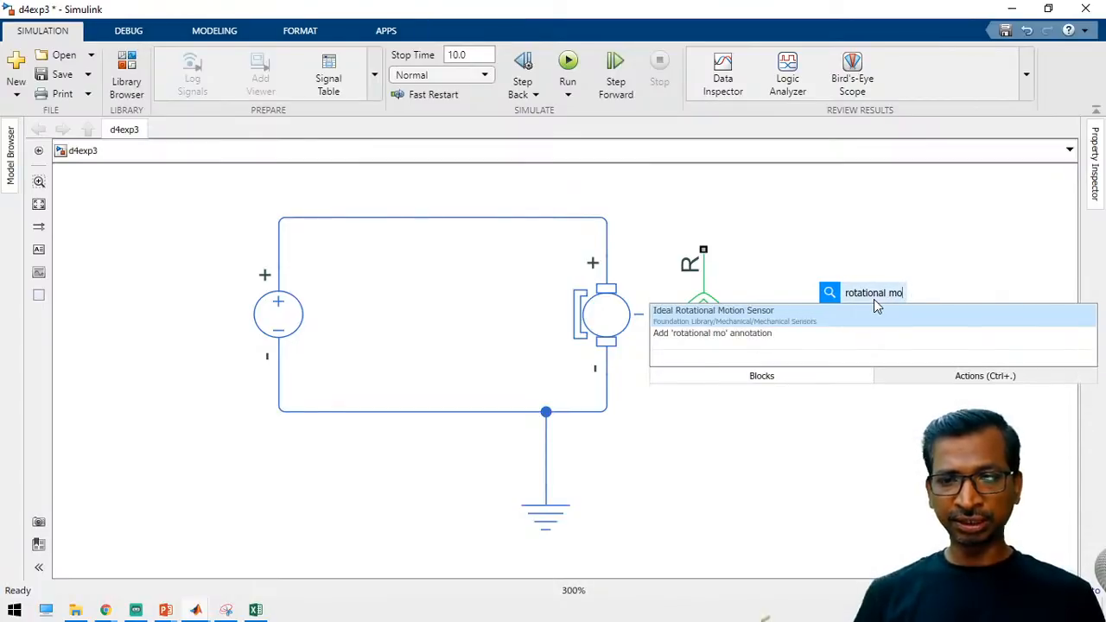
key("Return")
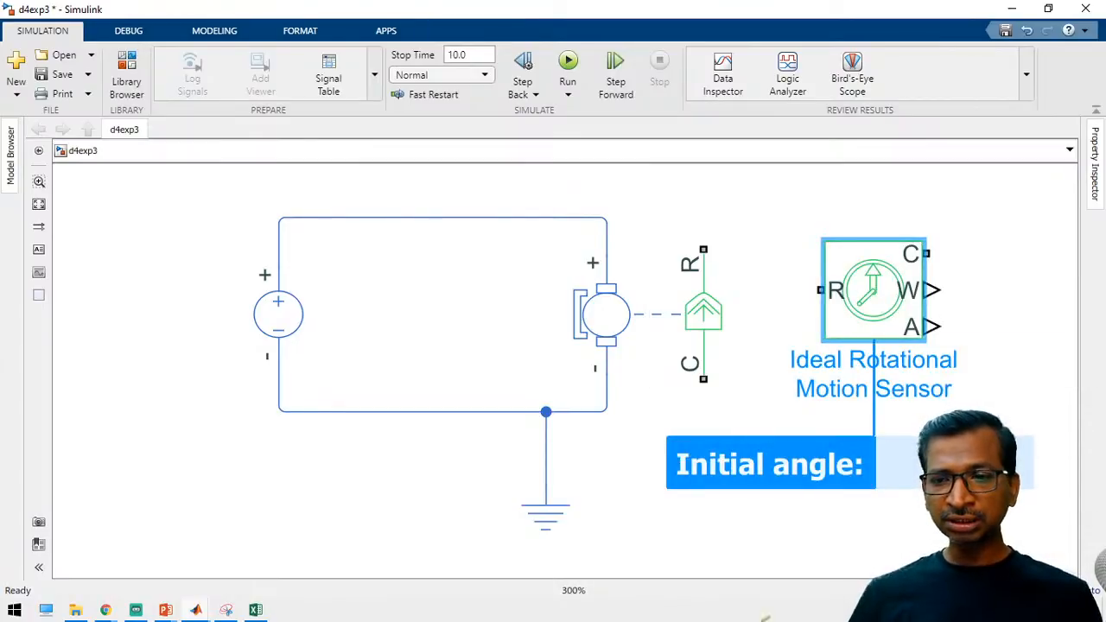
left_click(997, 248)
Rotate the Ideal Rotational Motion Sensor so port R faces up, flip it so port C is nearest the motor, and shift it farther right.
left_click(895, 285)
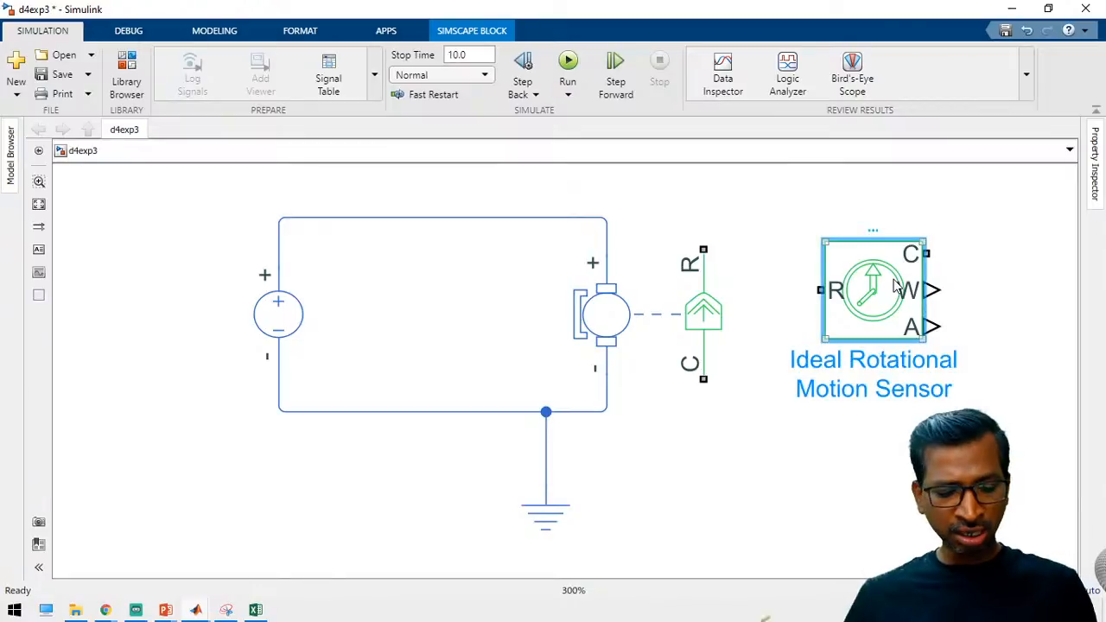
key("ctrl+r")
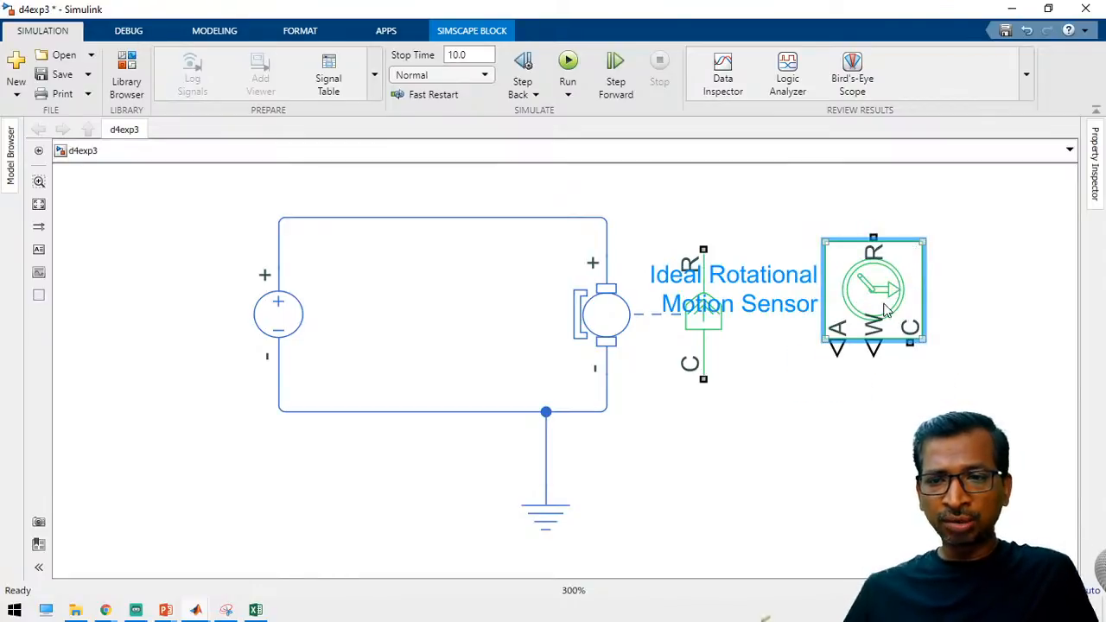
left_click_drag(897, 287, 933, 300)
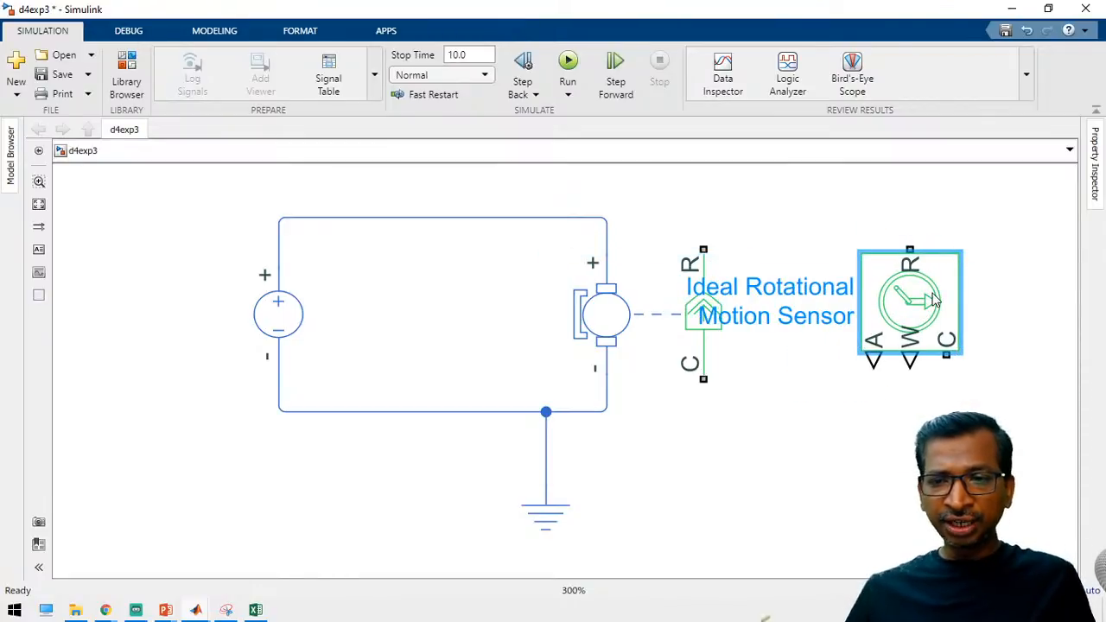
key("ctrl+i")
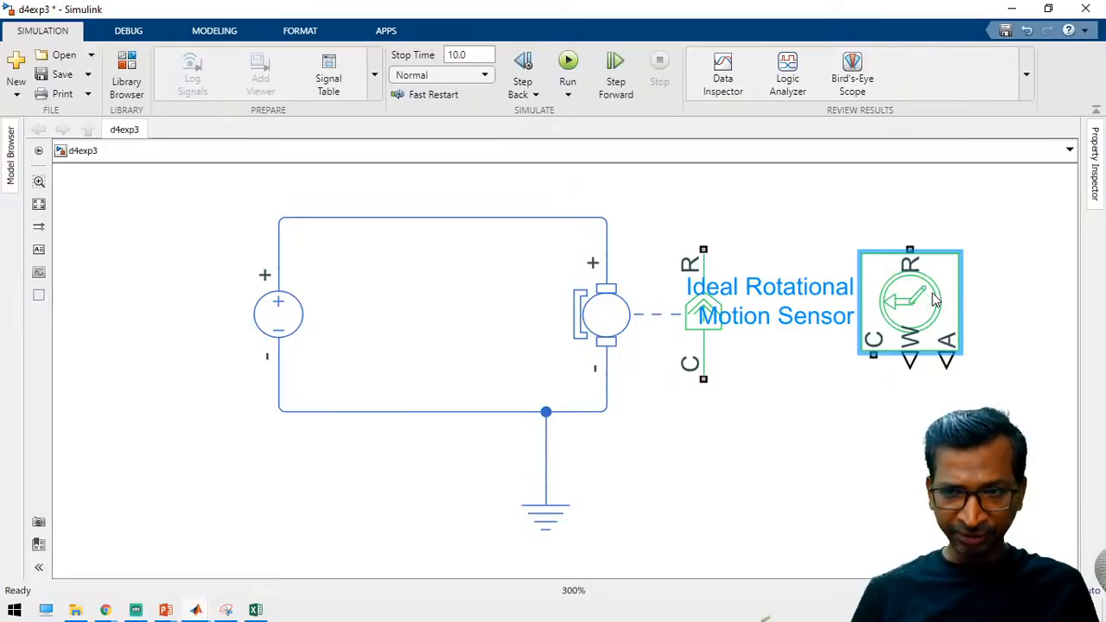
left_click(899, 432)
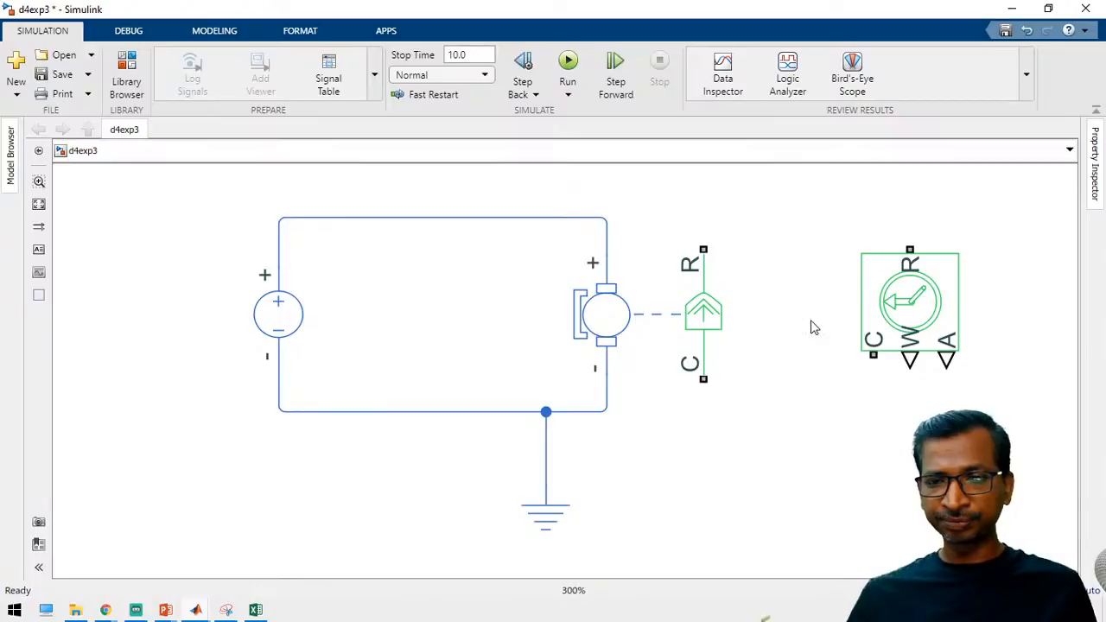
Connect the motion sensor's R and C ports to the DC Motor's R and C ports.
mouse_move(703, 250)
left_mouse_down()
mouse_move(864, 228)
mouse_move(924, 245)
left_mouse_up()
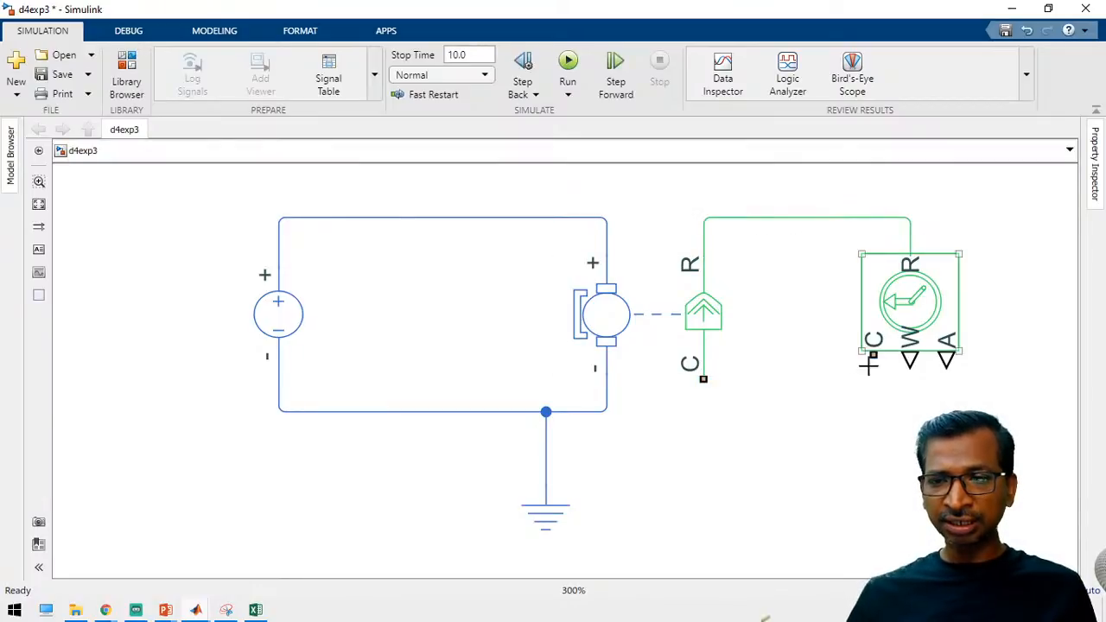
left_click_drag(873, 356, 696, 380)
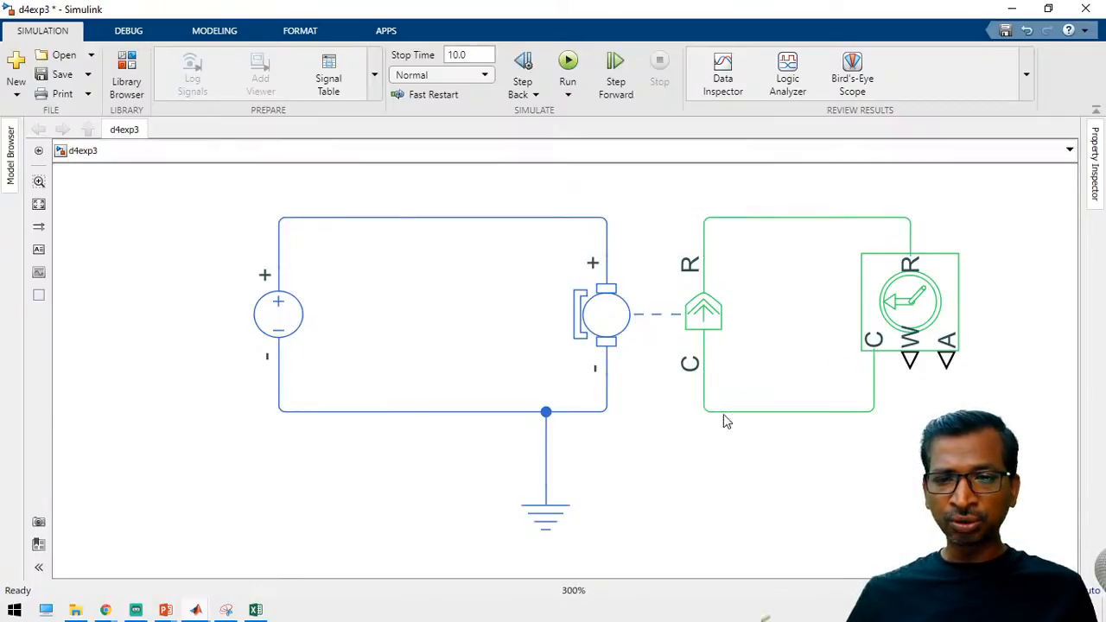
Add a Mechanical Rotational Reference below the green rotational circuit and connect it to the line between the motor's and sensor's C ports.
double_click(722, 527)
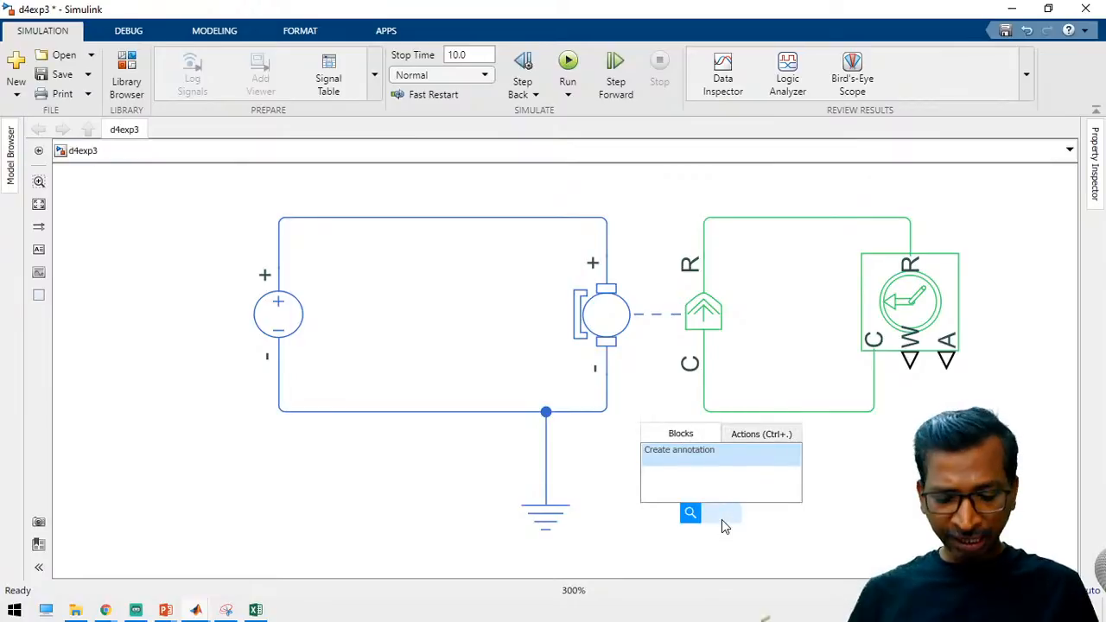
type("mecha")
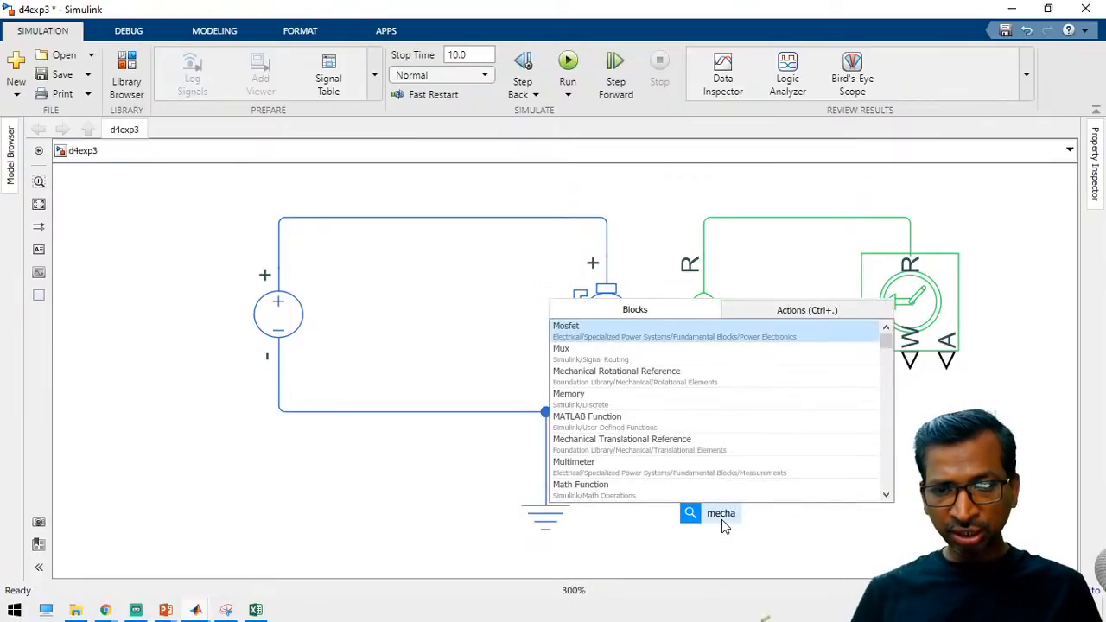
type("n")
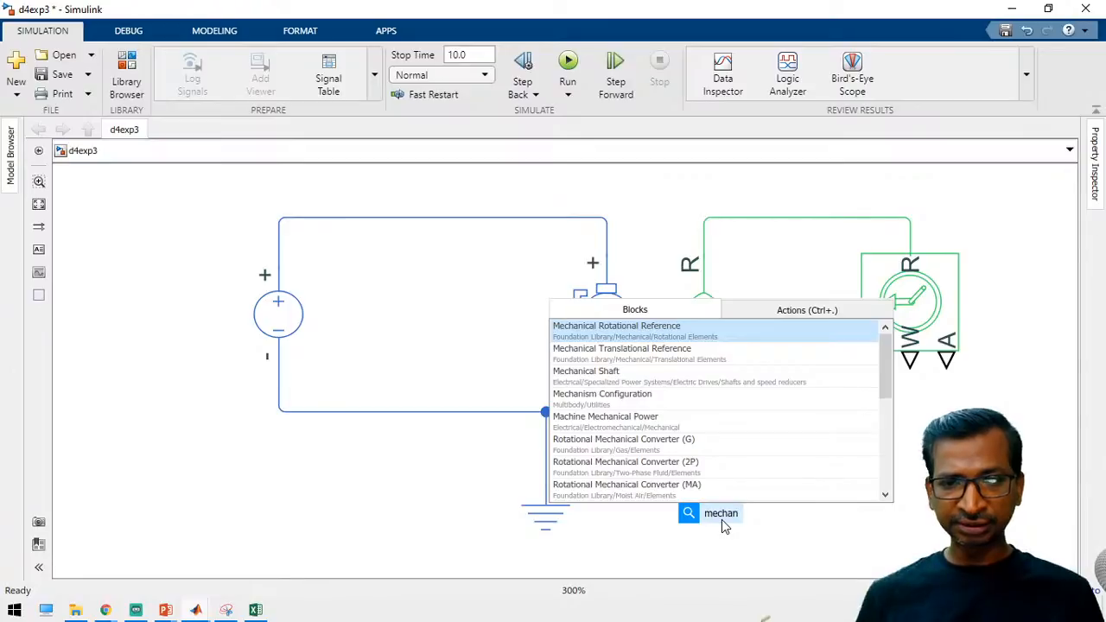
left_click(602, 331)
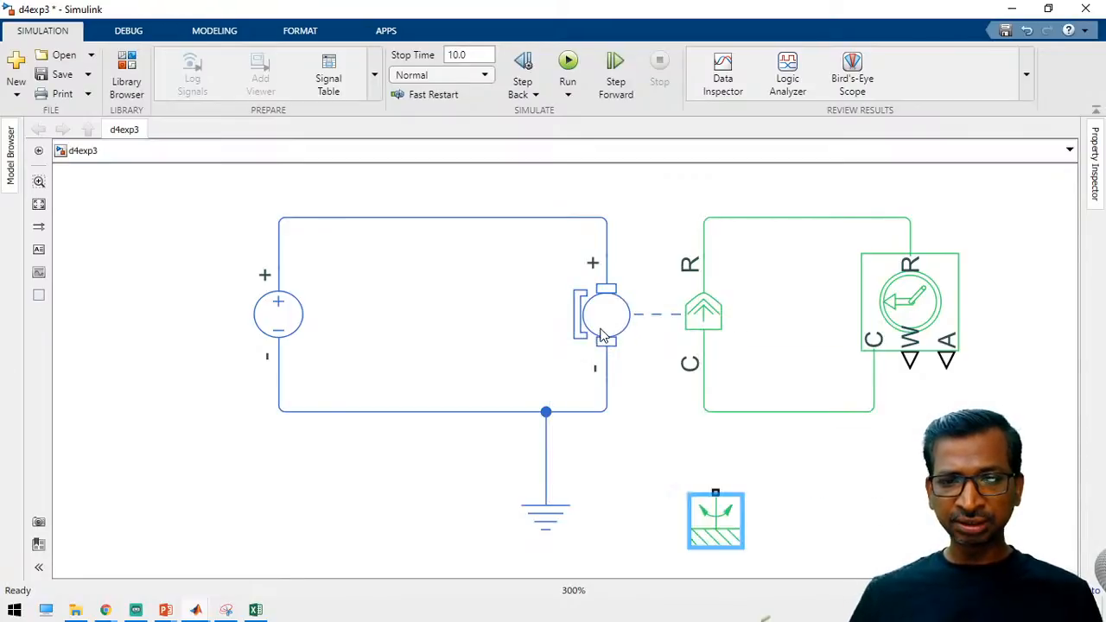
left_click_drag(716, 493, 715, 413)
left_click_drag(752, 375, 558, 254)
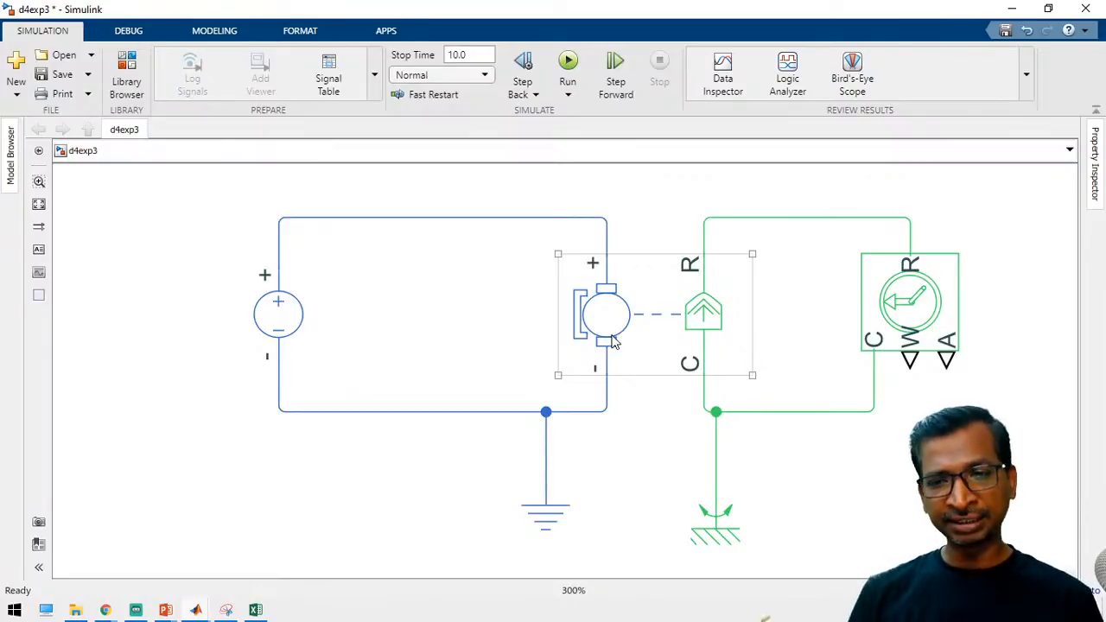
left_click(983, 380)
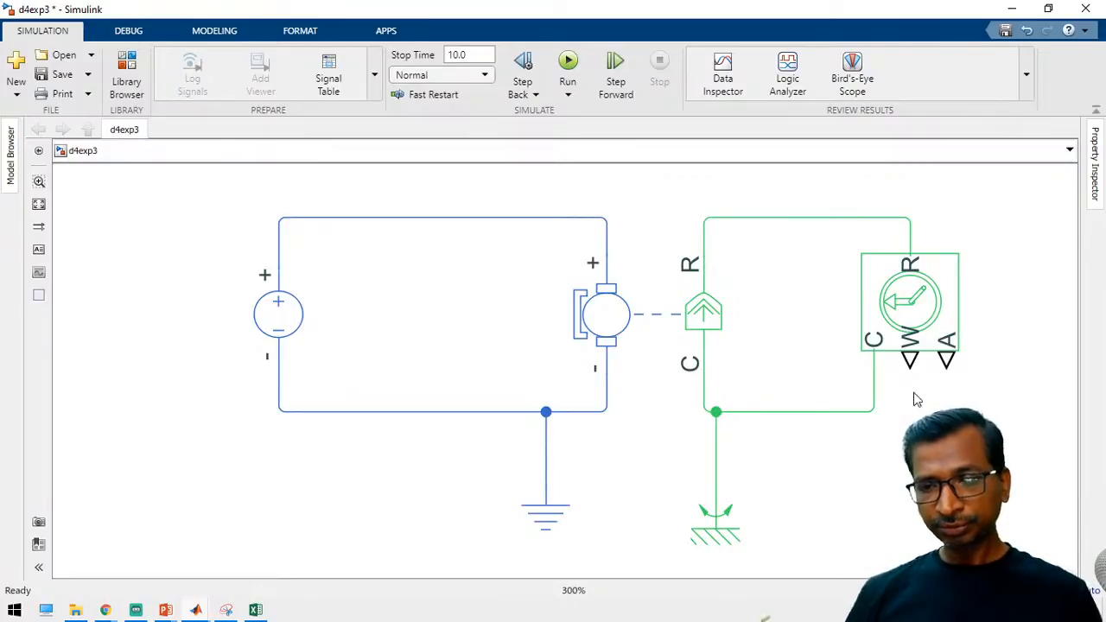
Draw open-ended signal lines downward from the W and A ports of the Ideal Rotational Motion Sensor.
left_click(915, 333)
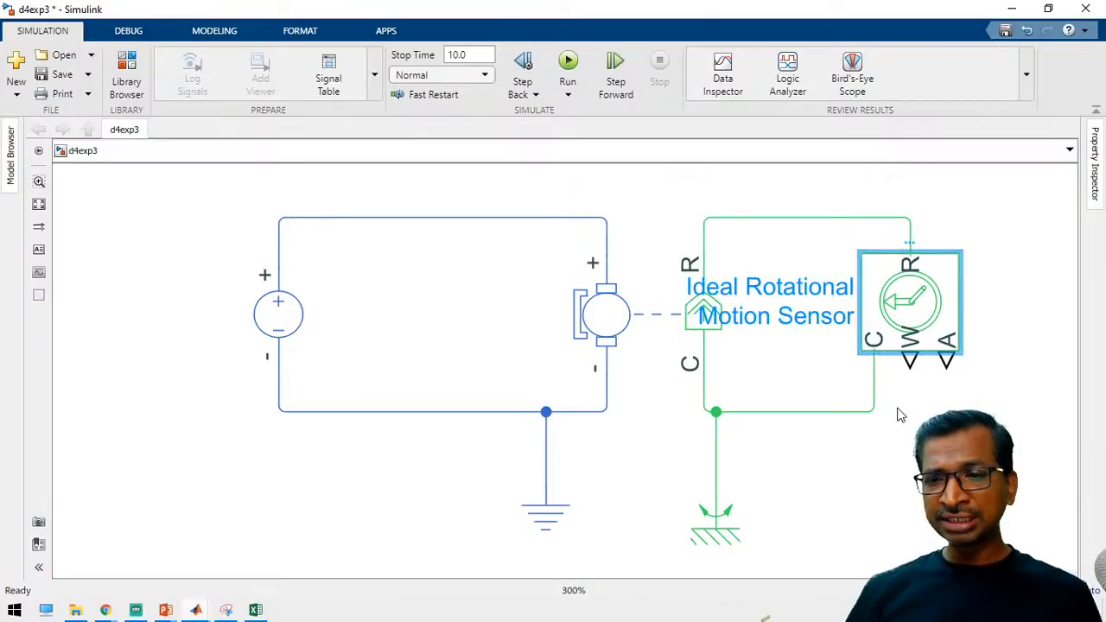
left_click_drag(909, 359, 907, 450)
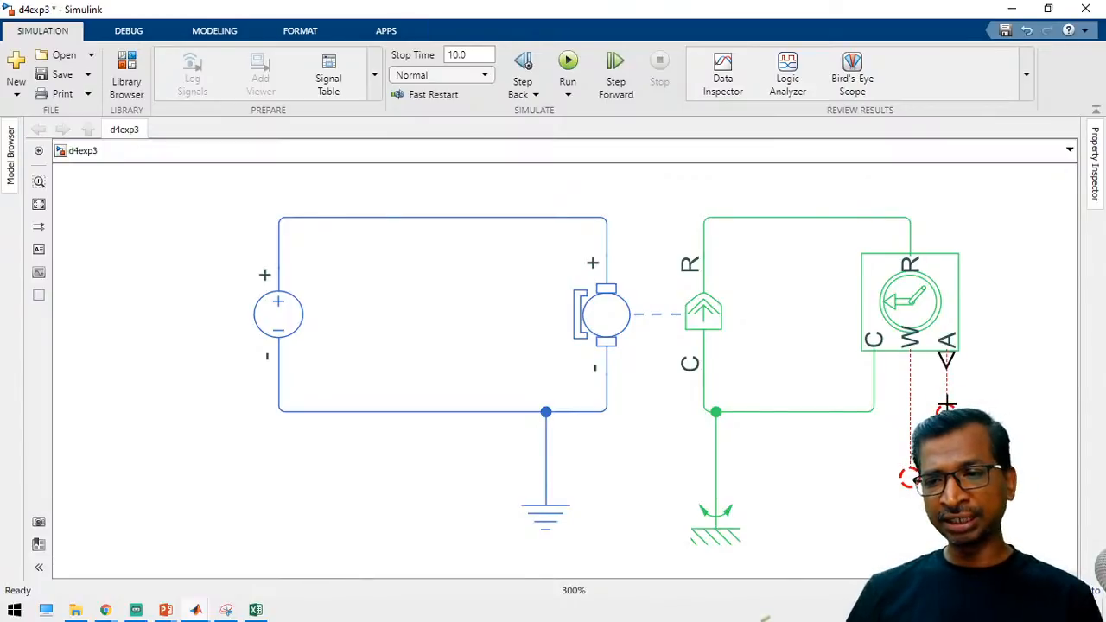
scroll(811, 449, "up", 2)
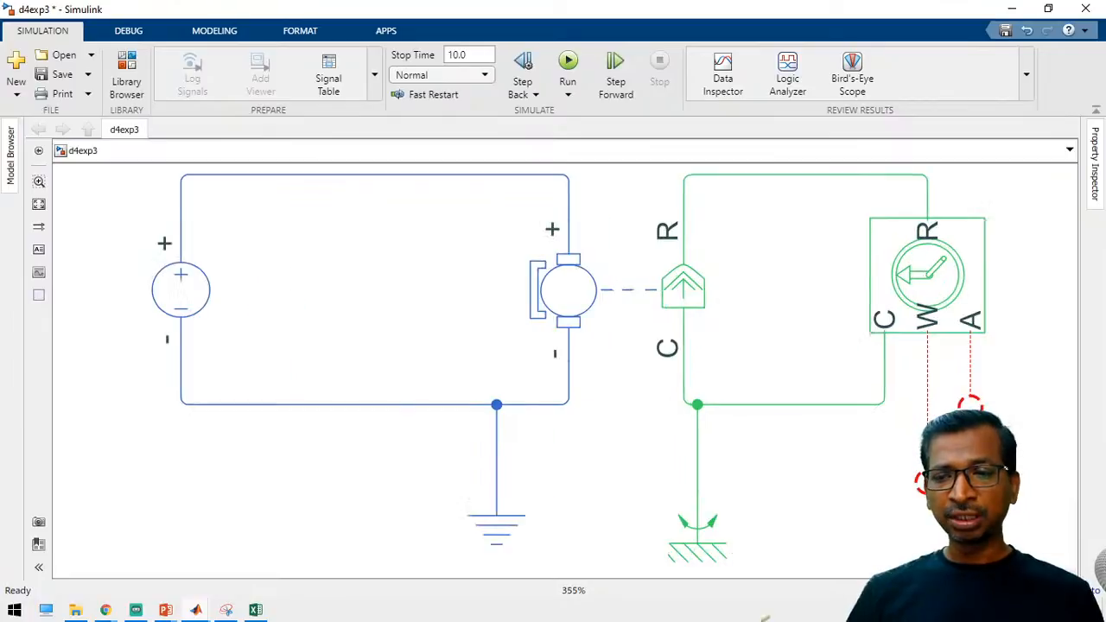
scroll(1003, 459, "down", 4)
Add a Scope block and place it to the lower right of the motion sensor, leaving space between them.
left_click_drag(1024, 443, 671, 353)
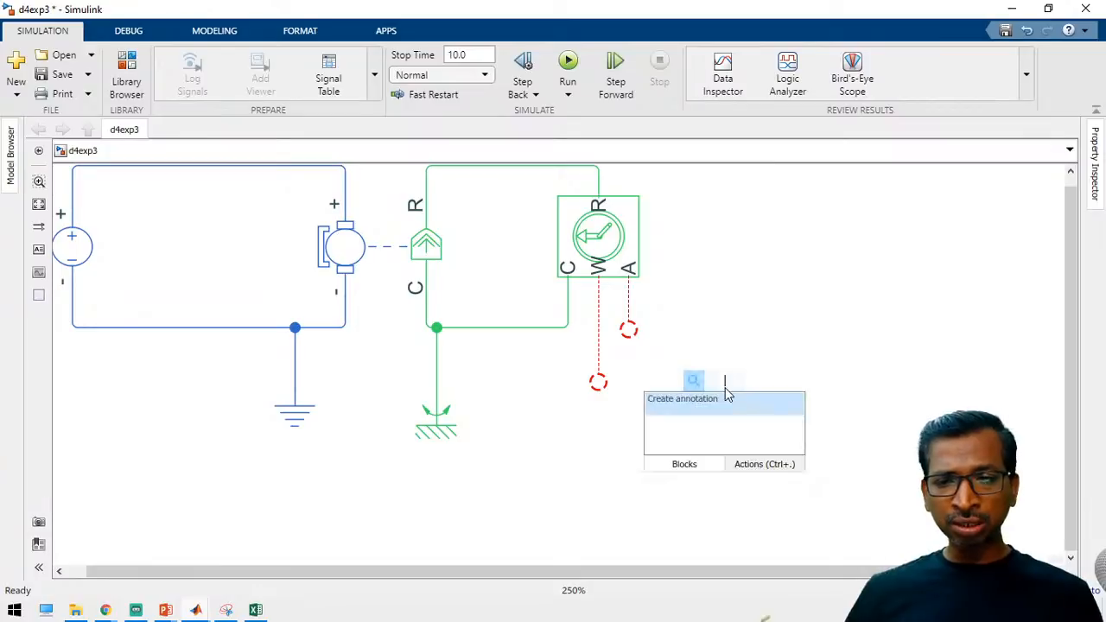
type("scop")
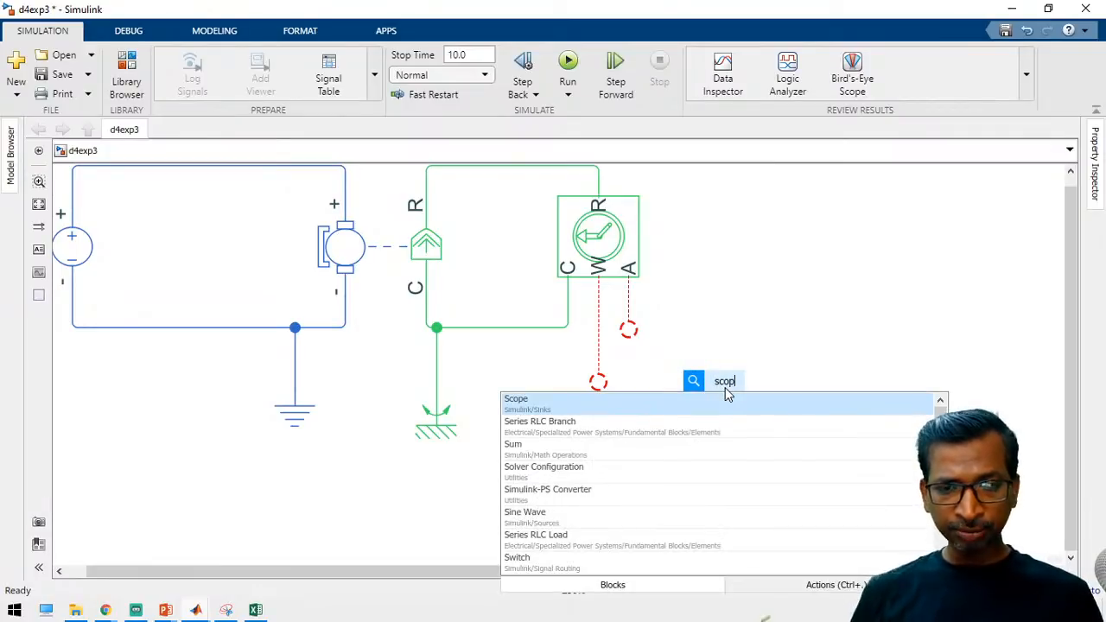
type("e")
key("Return")
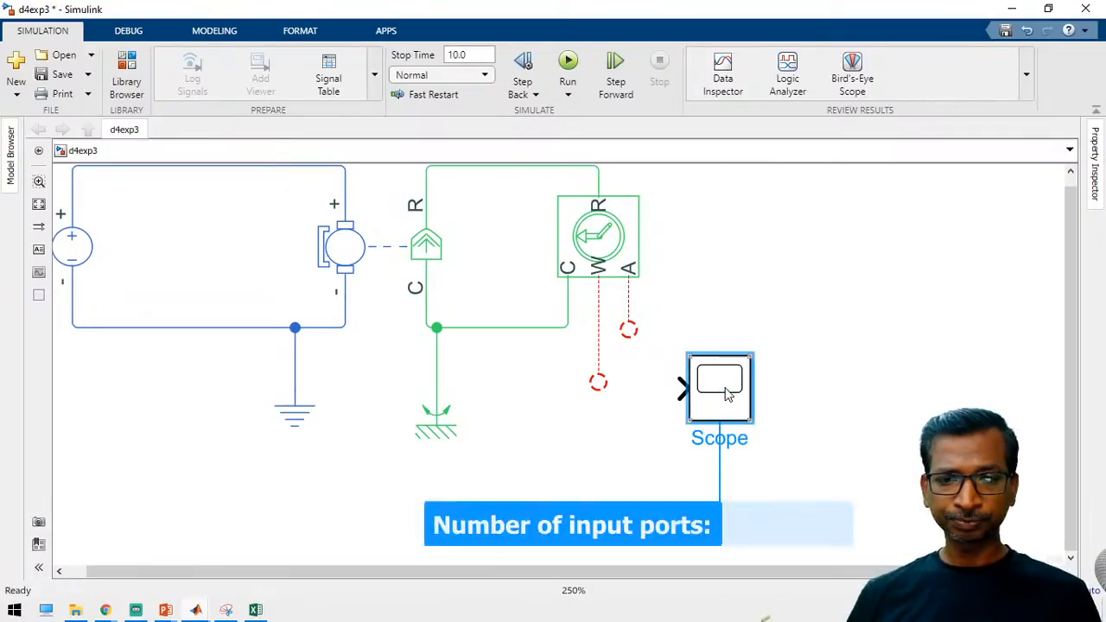
left_click_drag(724, 393, 830, 383)
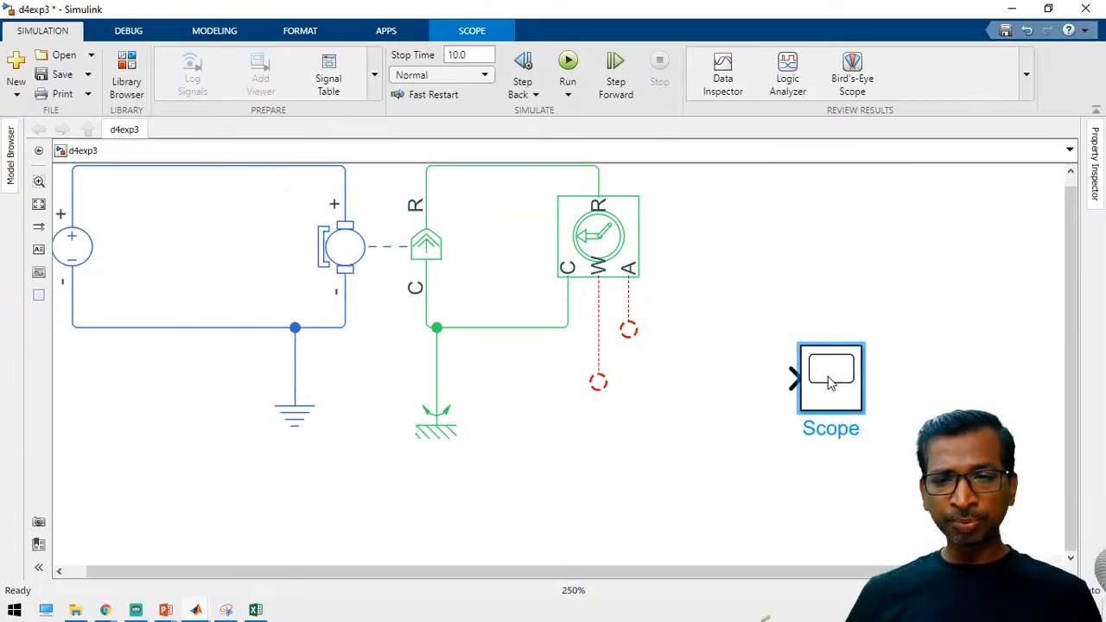
left_click_drag(754, 311, 906, 440)
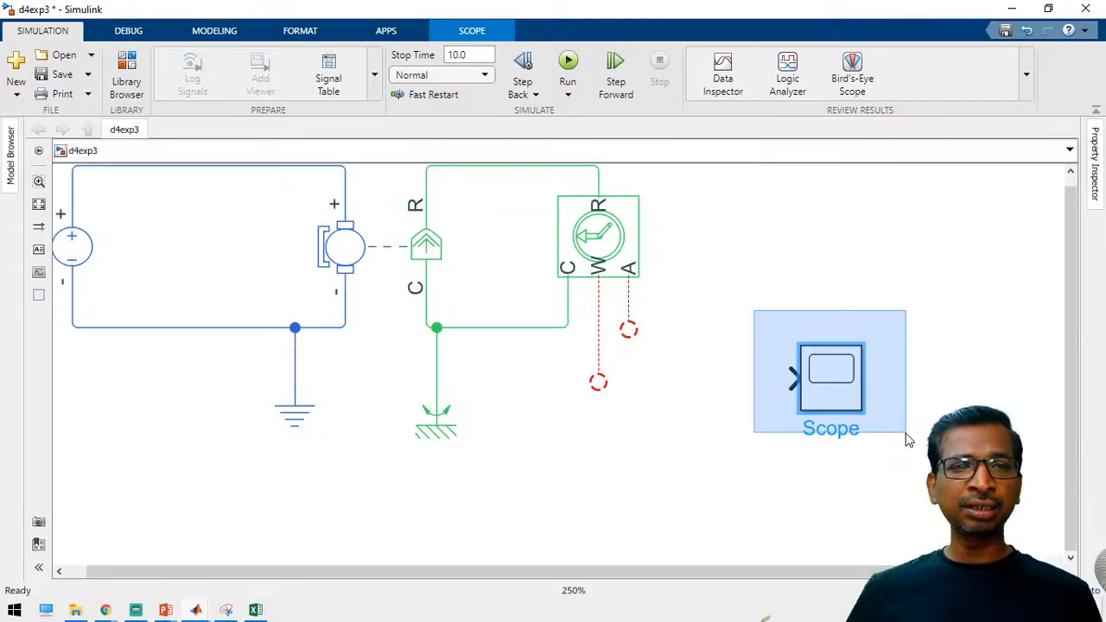
left_click_drag(906, 440, 907, 440)
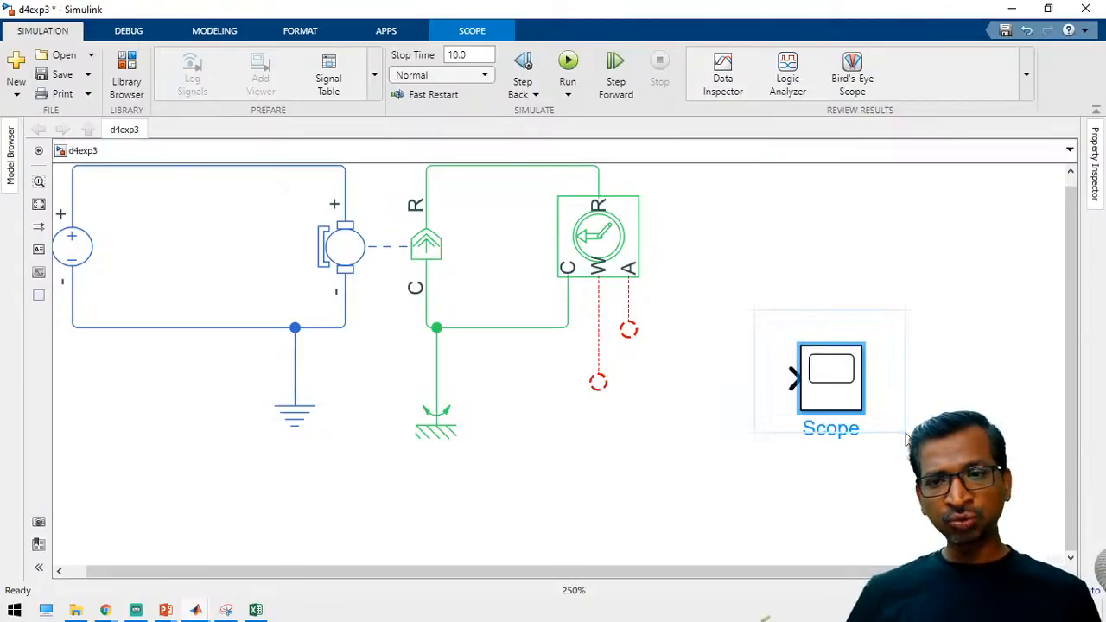
left_click(646, 498)
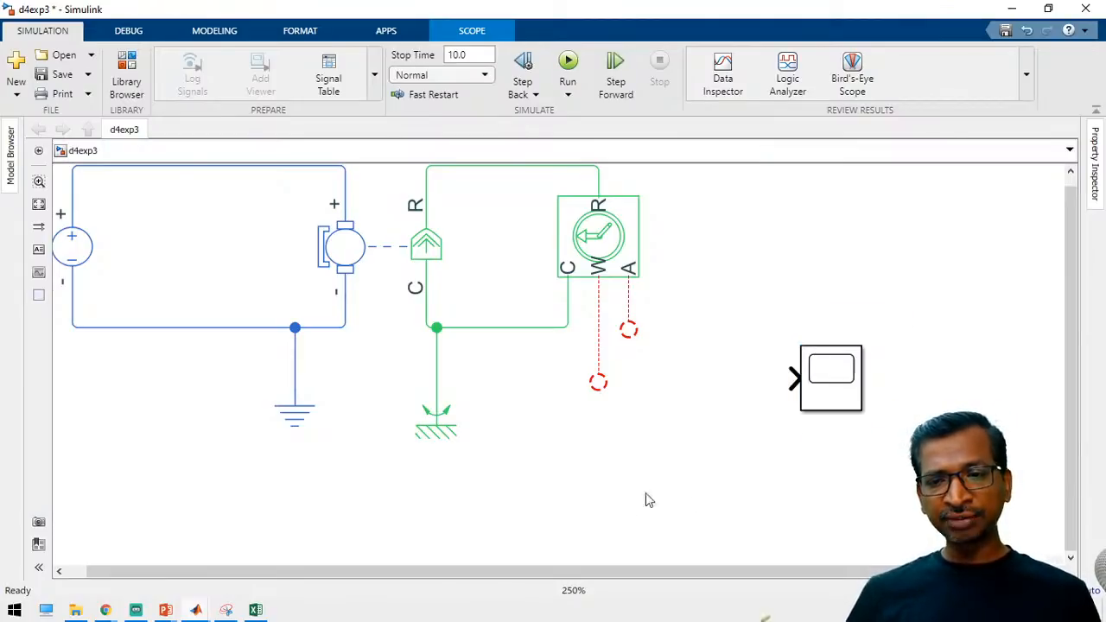
Add a PS-Simulink Converter and wire the sensor's W output through it to the Scope input.
double_click(674, 413)
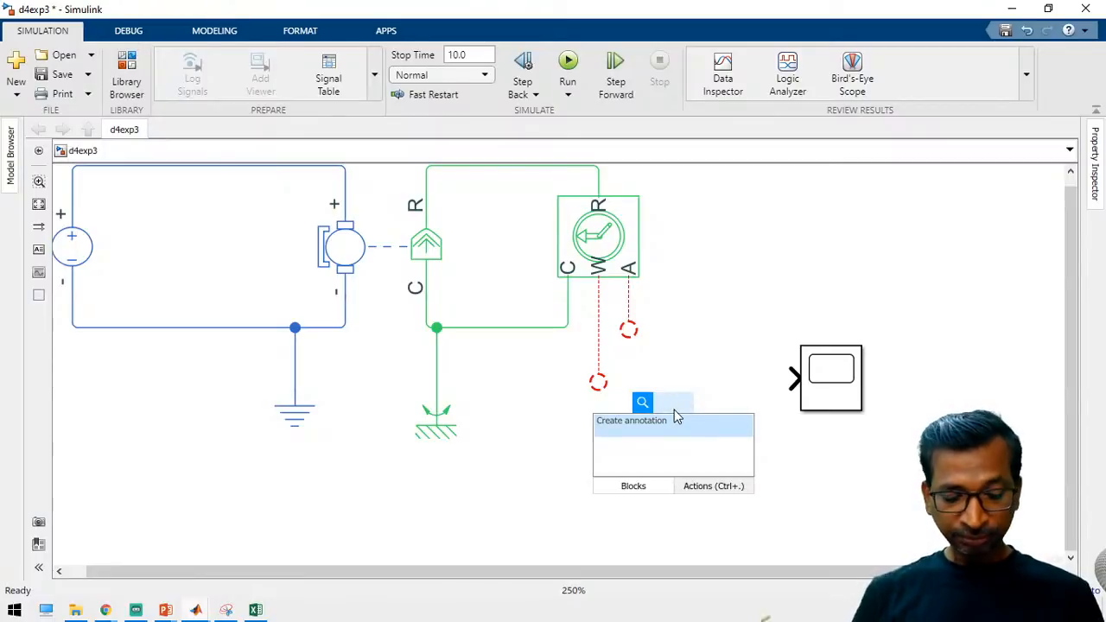
type("p")
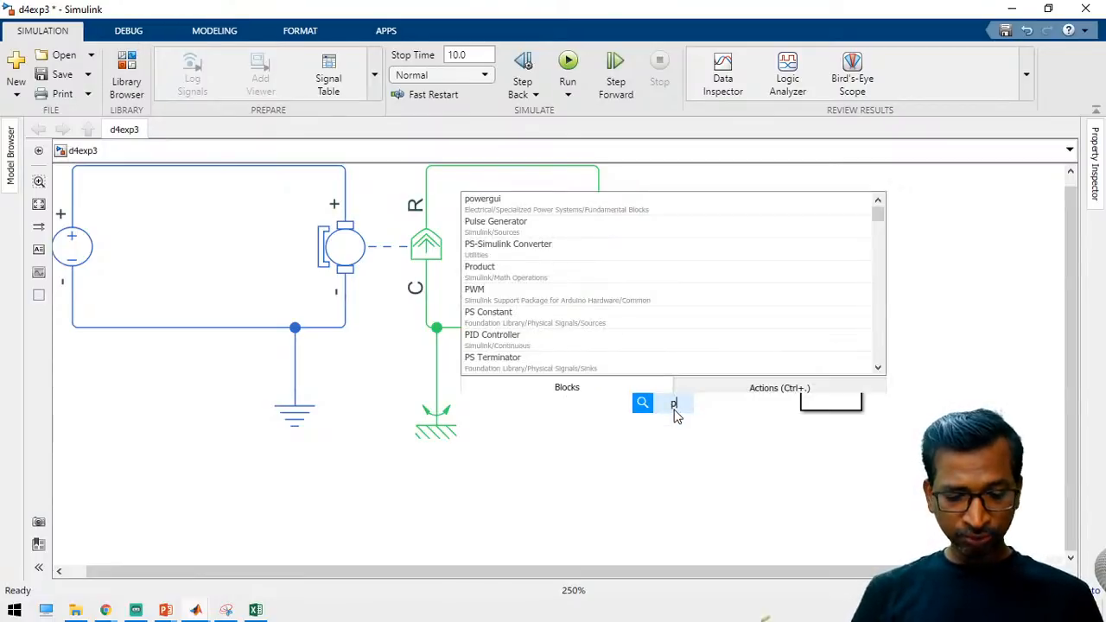
type("s-sim")
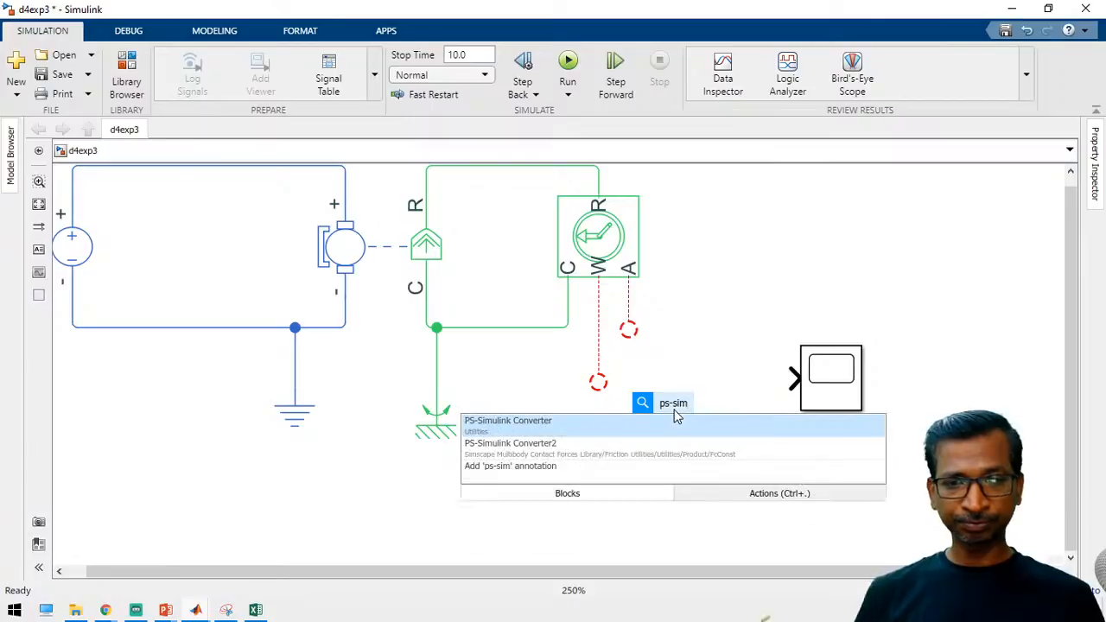
left_click(607, 427)
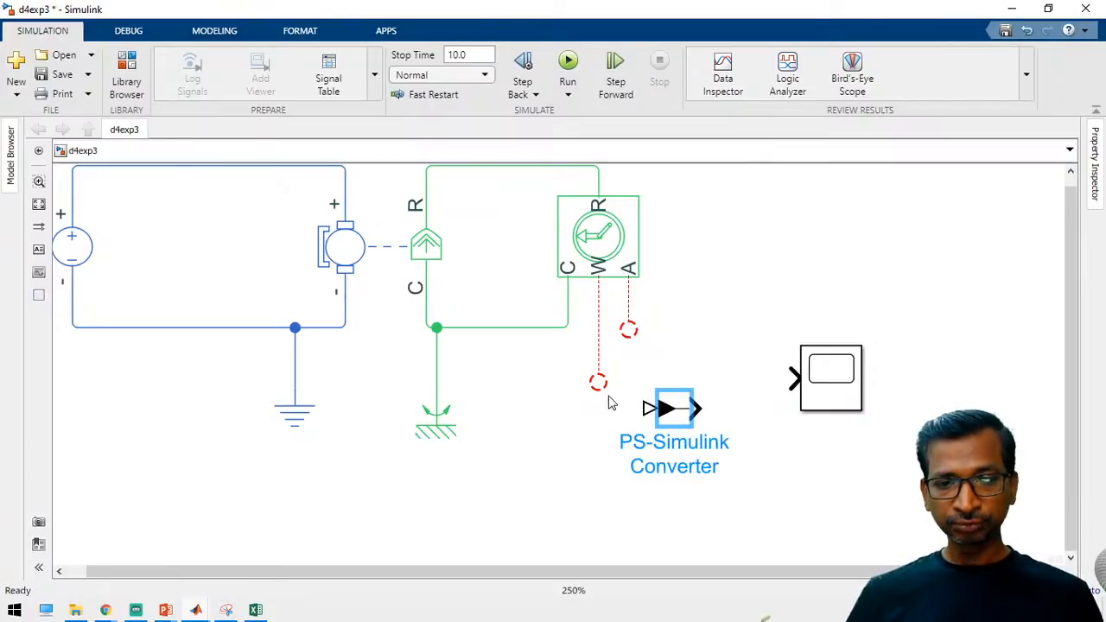
mouse_move(598, 381)
left_mouse_down()
mouse_move(637, 404)
mouse_move(791, 377)
left_mouse_up()
left_click(646, 470)
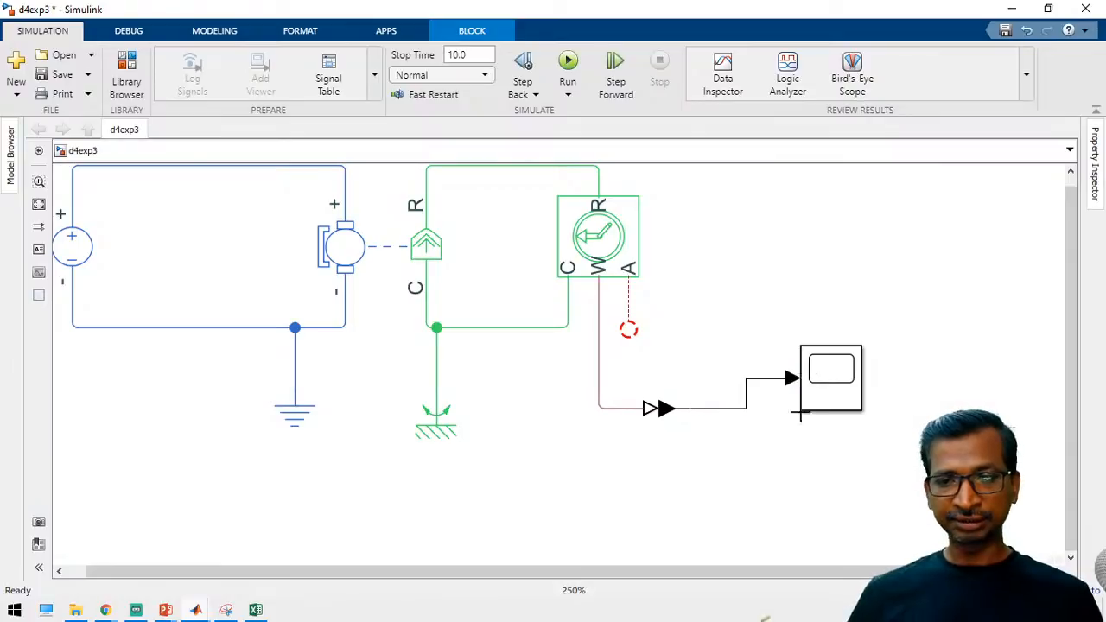
Delete the unconnected signal line at the motion sensor's A port.
left_click(629, 329)
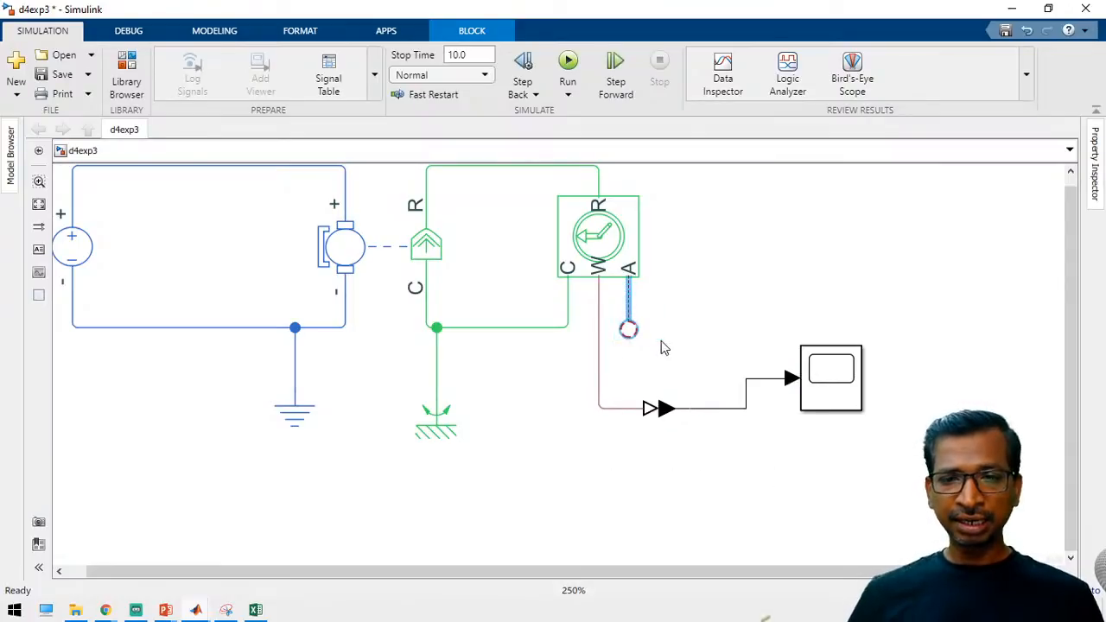
key("Delete")
key("space")
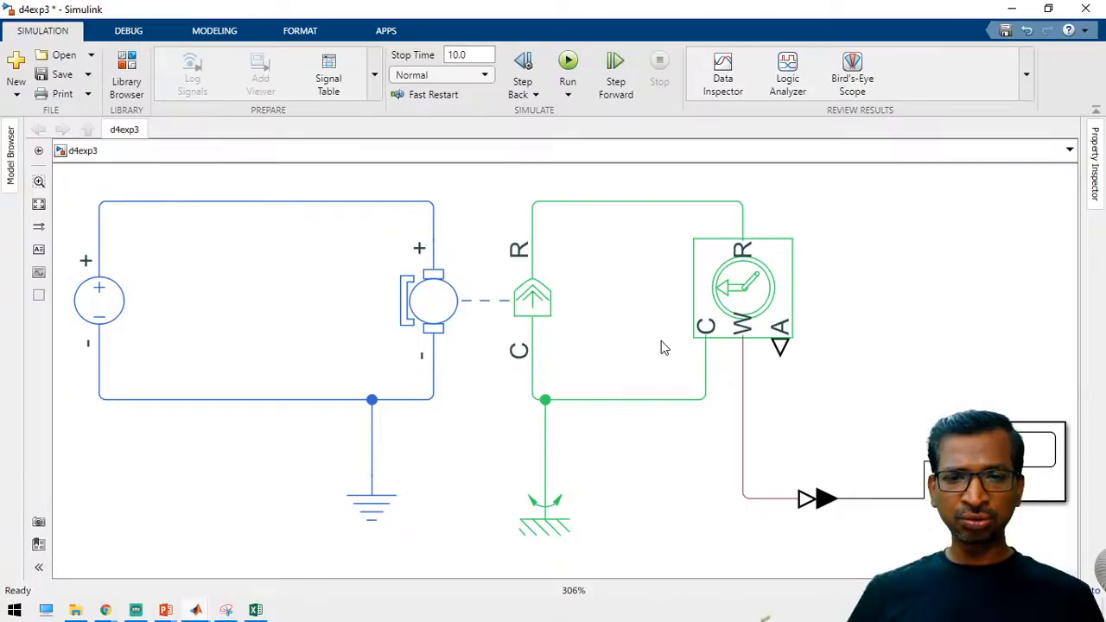
Add a Solver Configuration block below the Voltage Source and connect it to the circuit's negative line.
double_click(139, 451)
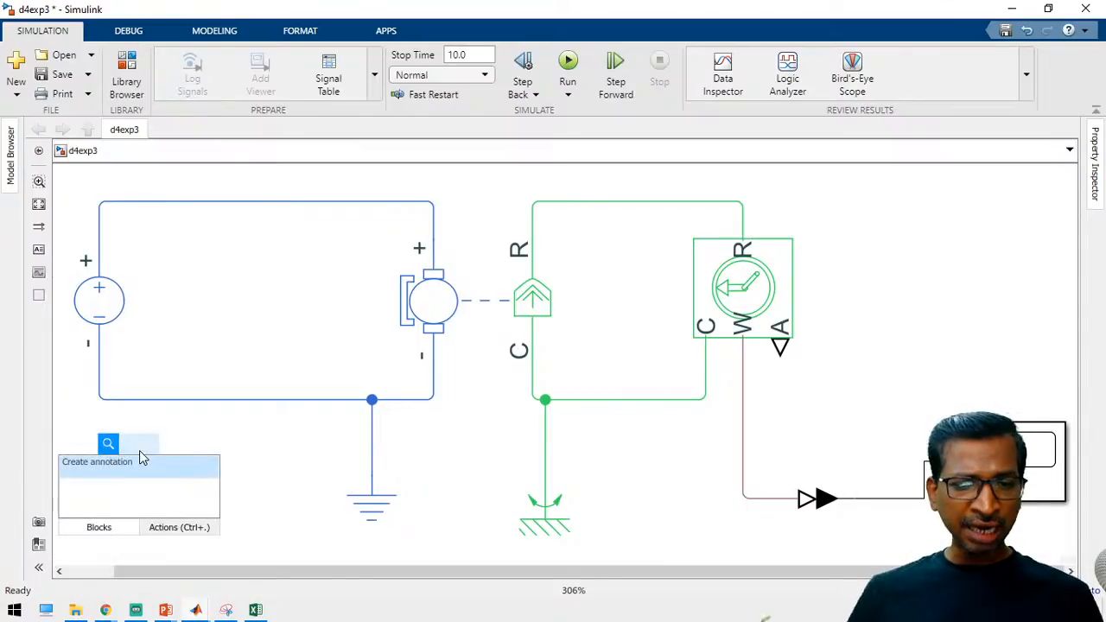
type("sol")
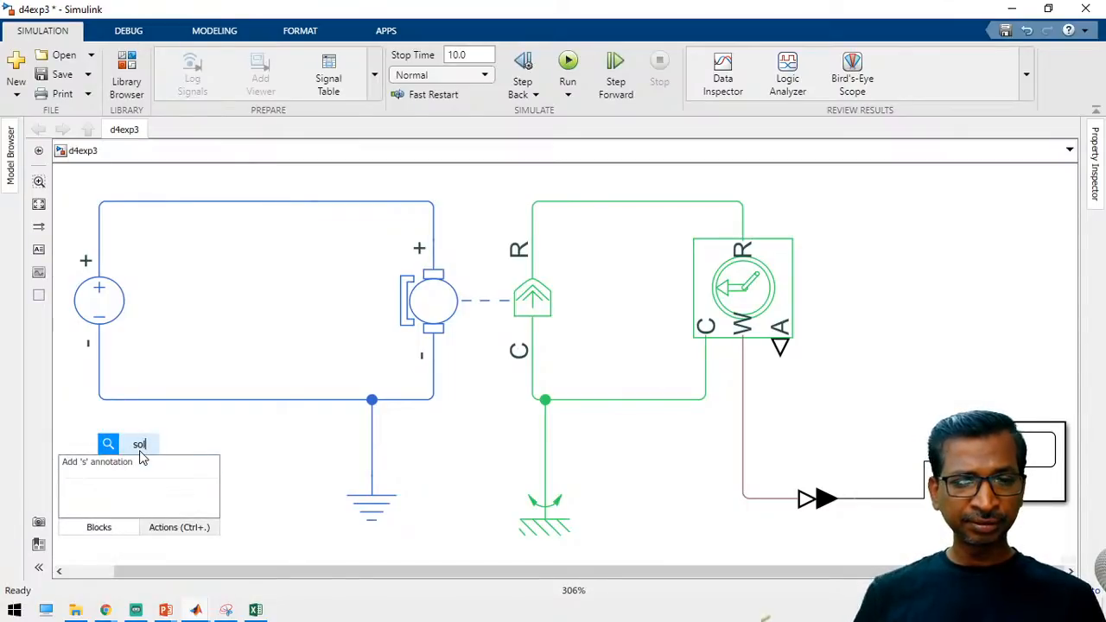
type("ver")
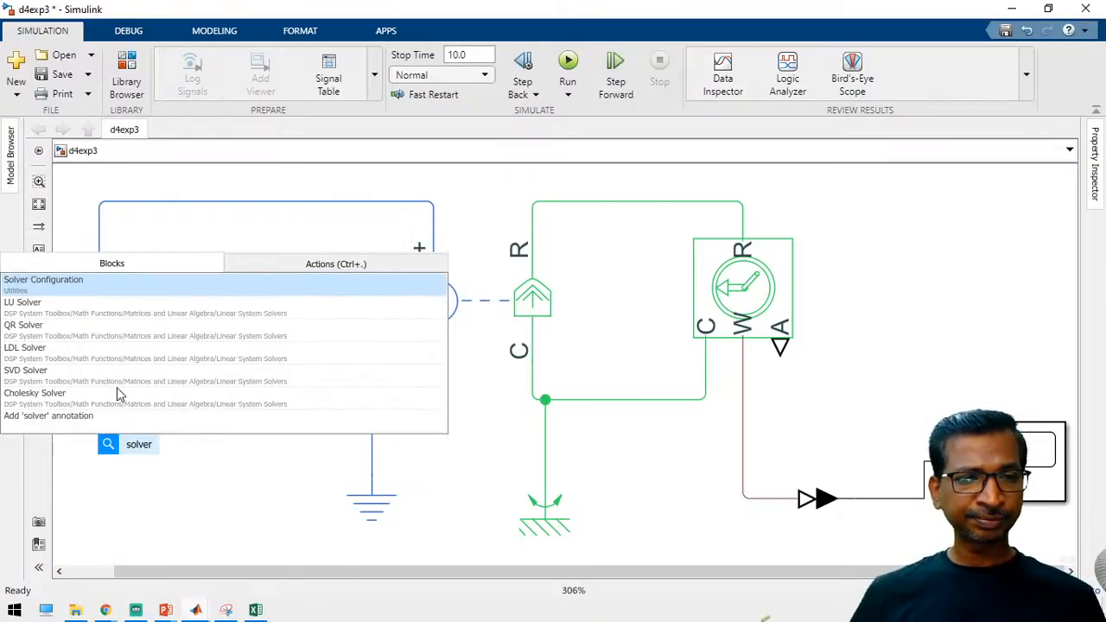
left_click(116, 289)
left_click_drag(205, 449, 250, 400)
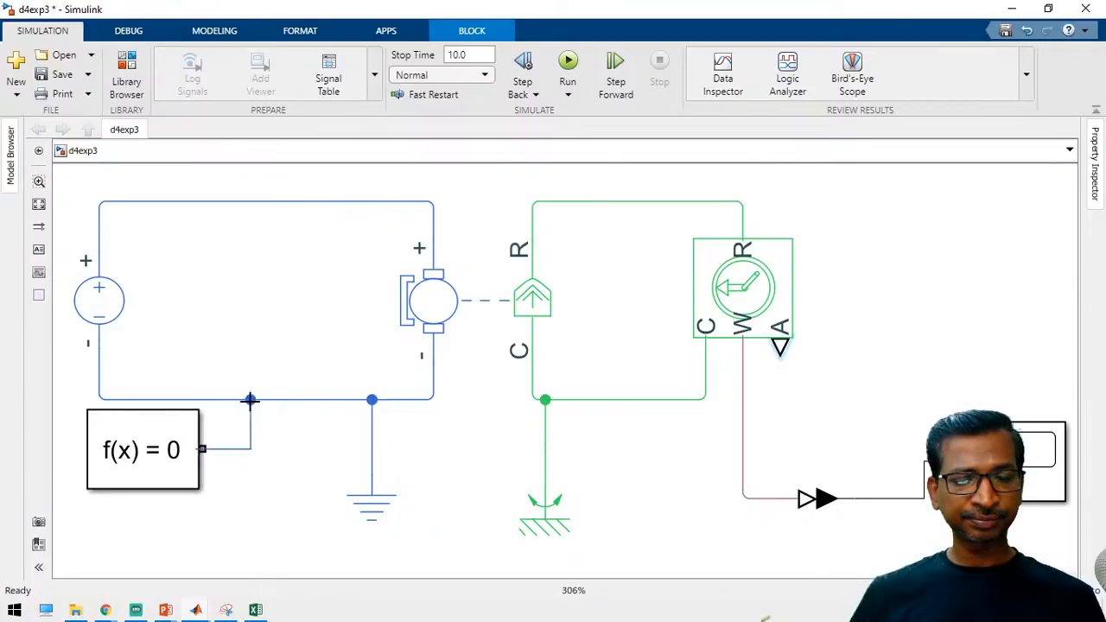
Save the completed model and run the simulation.
key("space")
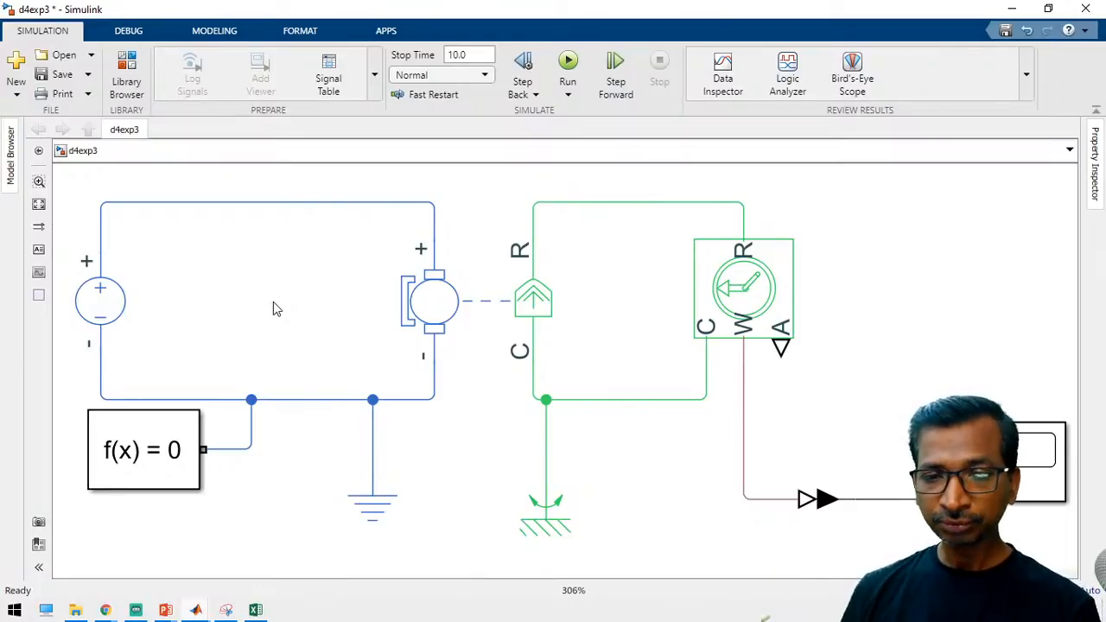
left_click(53, 76)
left_click(568, 61)
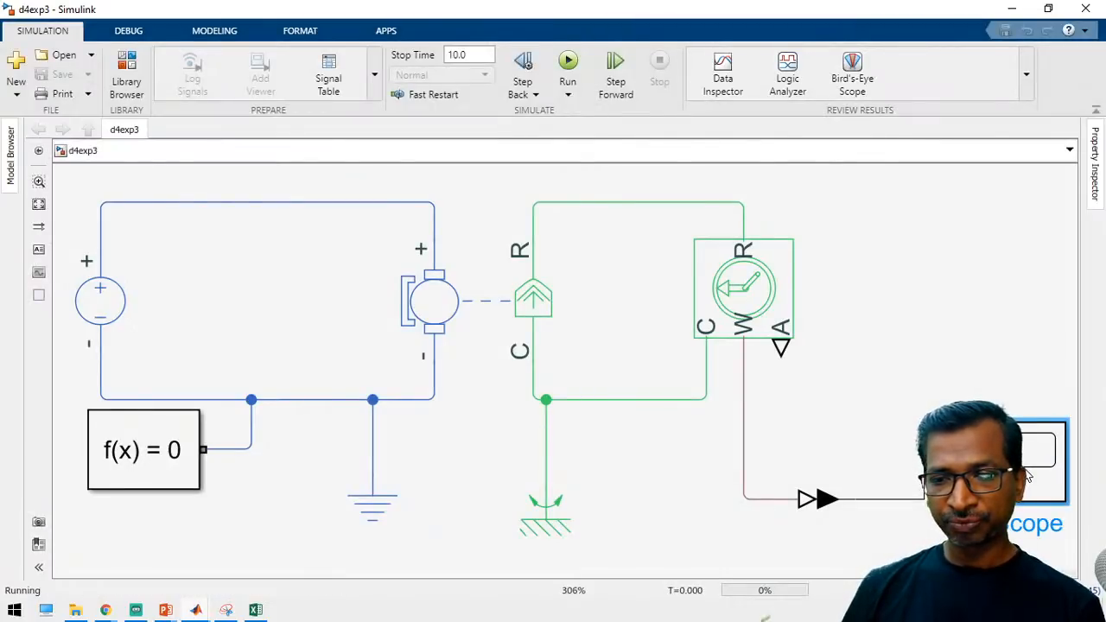
Open the Scope, scale its axes to fit the signal, and view the motor speed plot enlarged.
double_click(1028, 475)
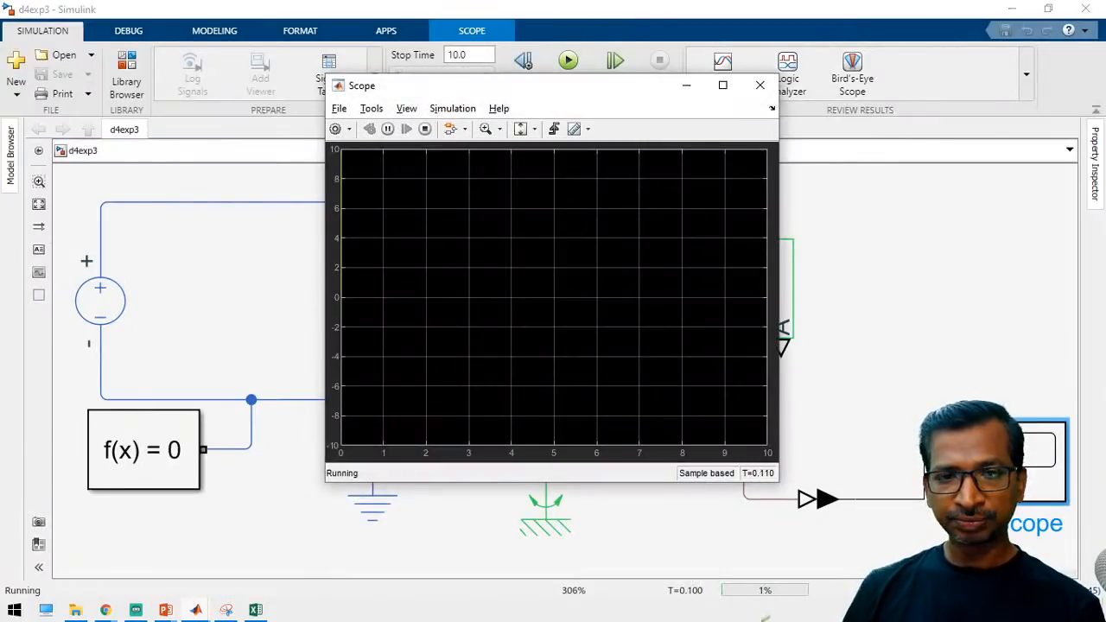
left_click(521, 130)
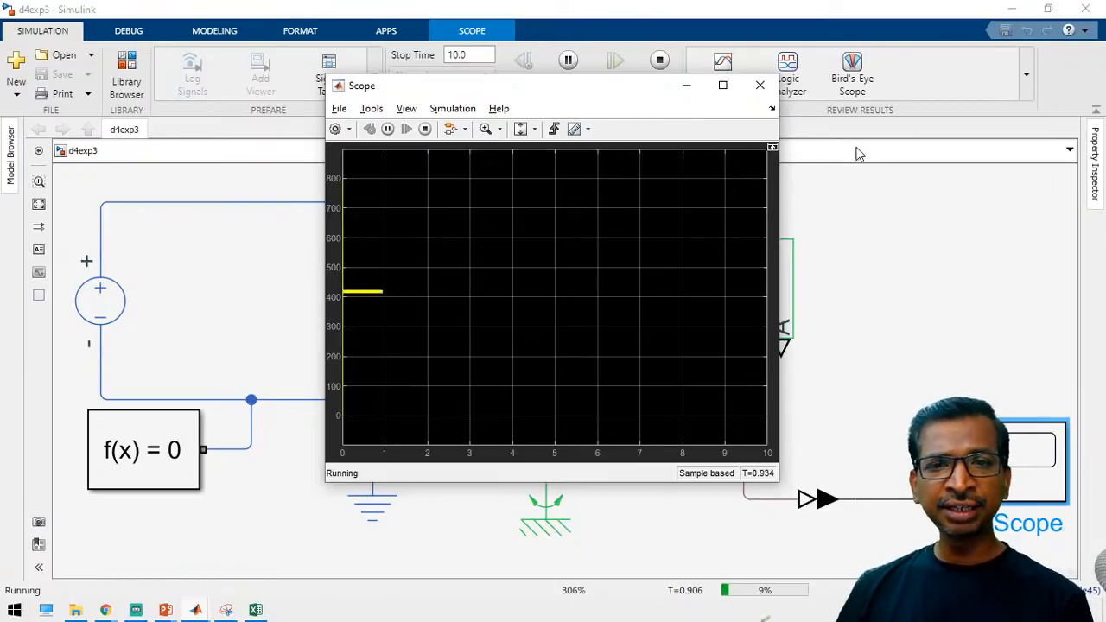
left_click(722, 86)
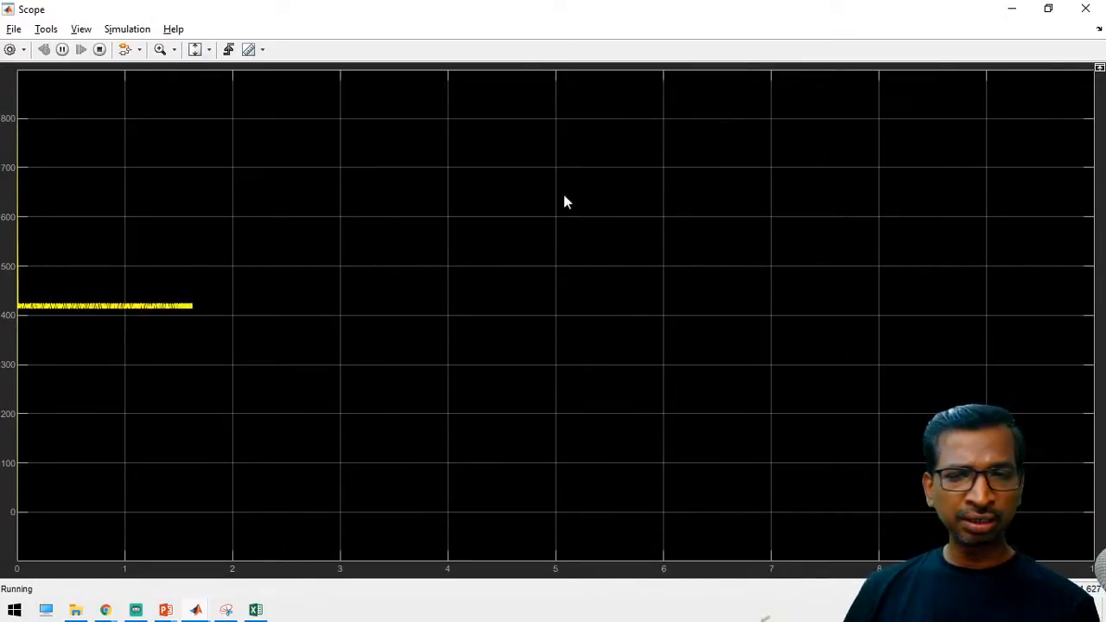
left_click(1013, 10)
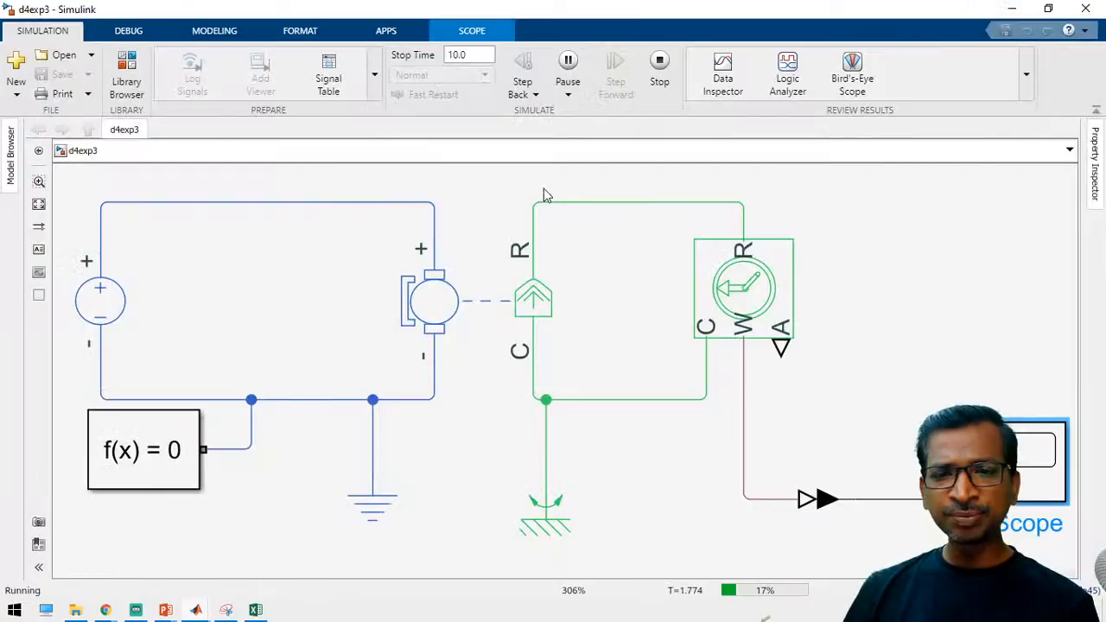
Stop the running simulation.
left_click_drag(259, 175, 309, 463)
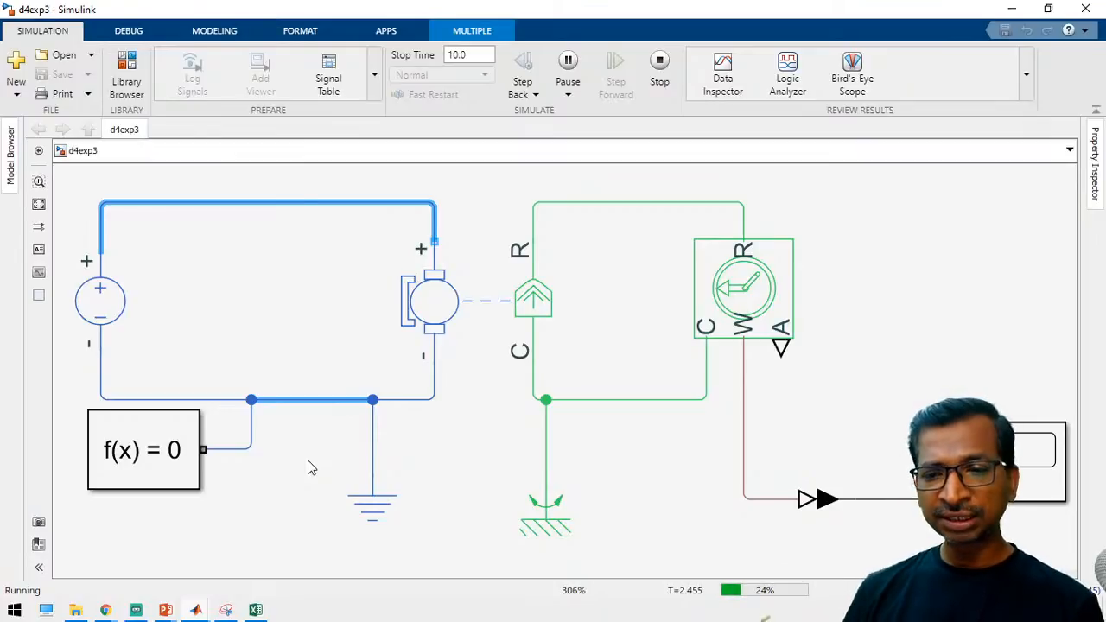
left_click(659, 65)
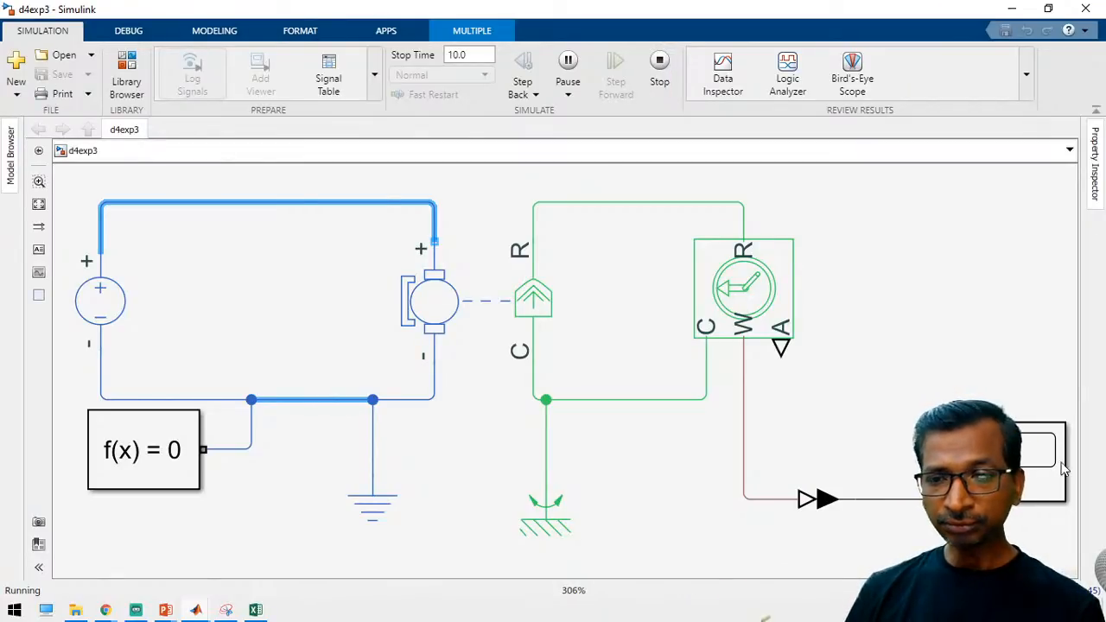
Open the Scope to review the motor speed plot, and minimize it.
left_click(1032, 480)
double_click(1033, 480)
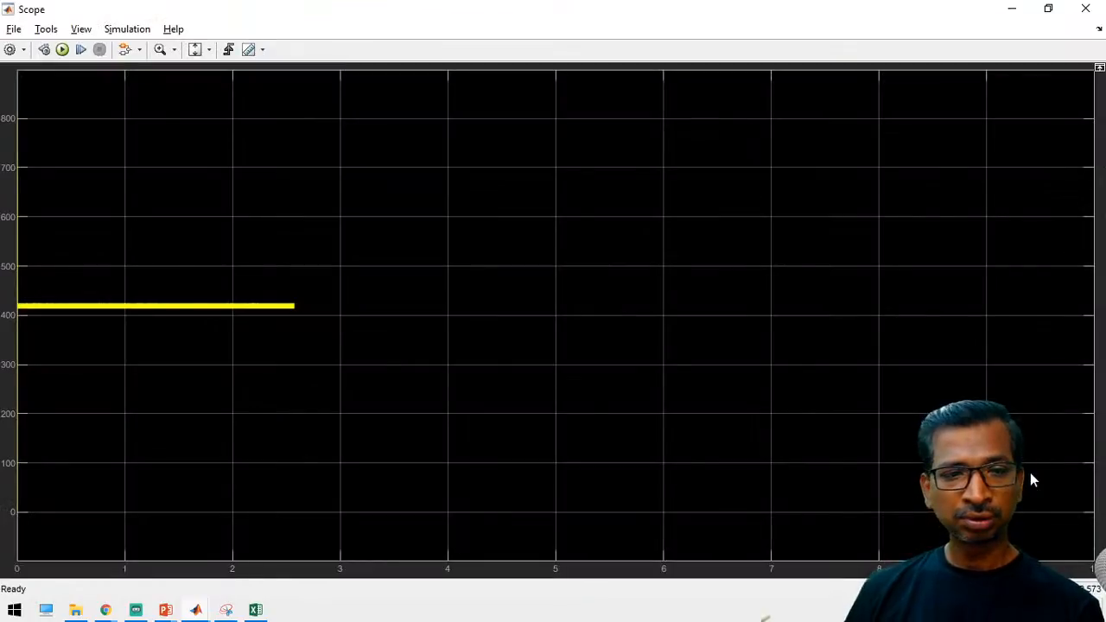
left_click(1012, 10)
Examine the output signal unit options of the PS-Simulink Converter, and leave its parameters without applying a change.
double_click(822, 506)
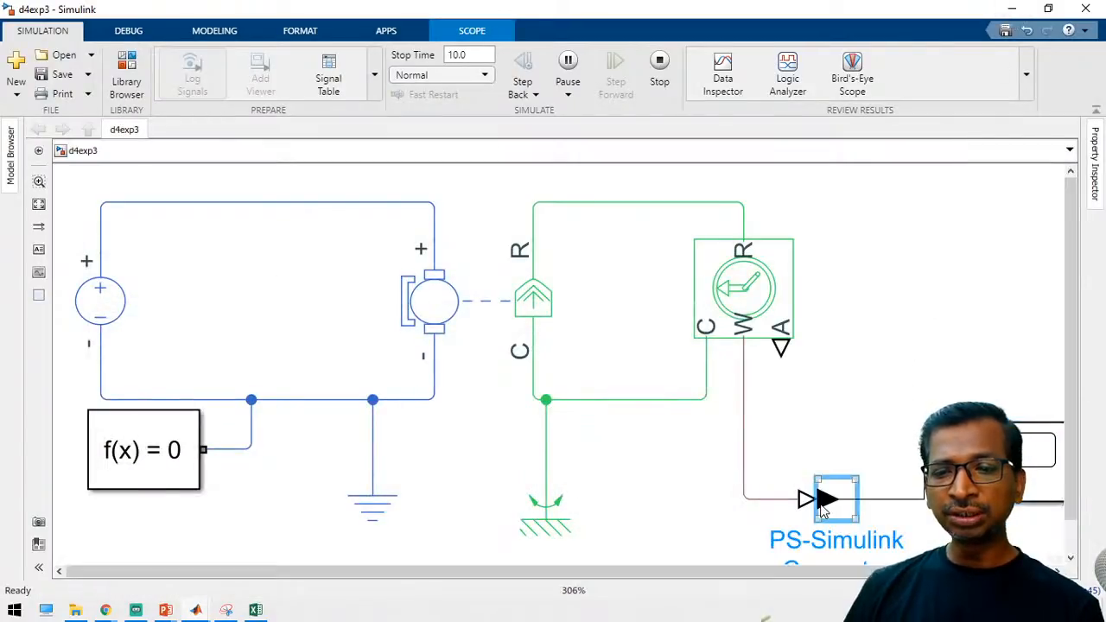
left_click(783, 485)
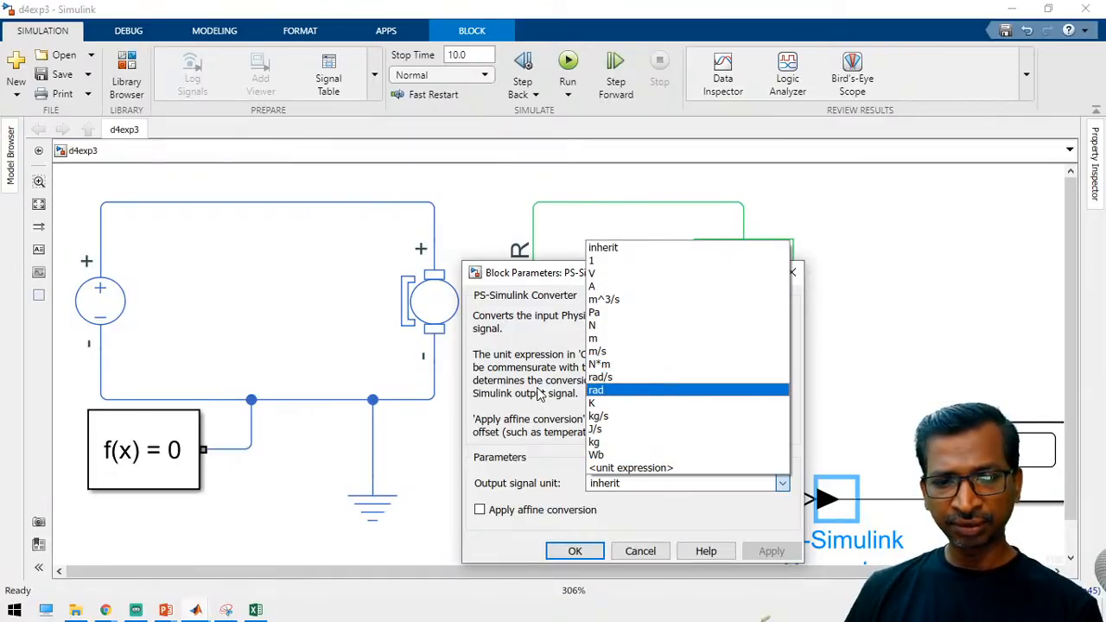
left_click(703, 495)
left_click(640, 551)
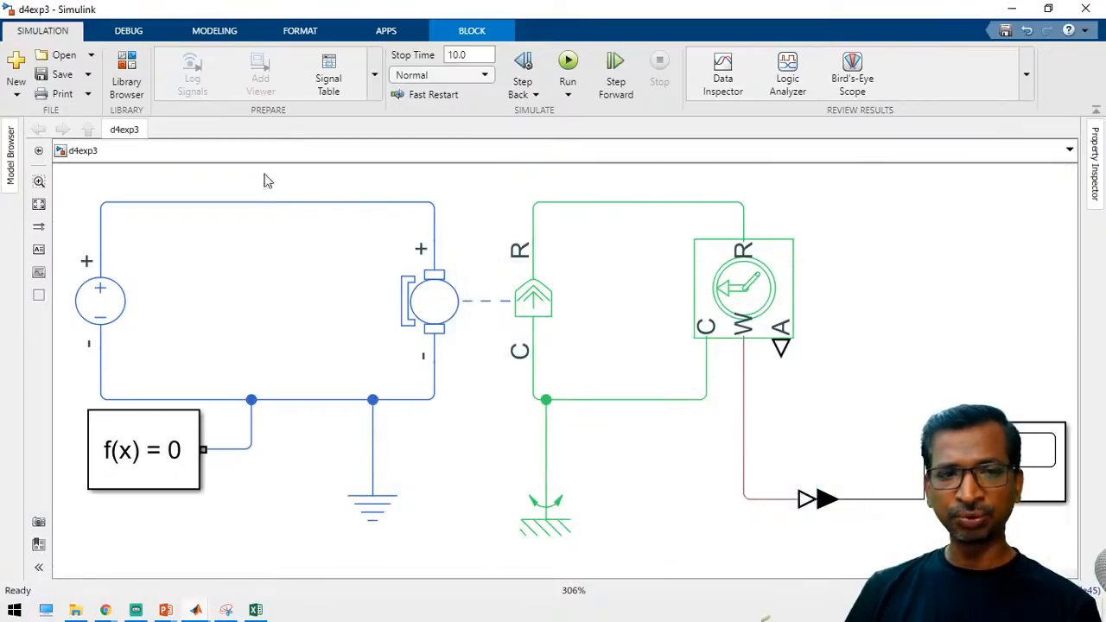
Save the model, and scale the Scope's time axis to fit the recorded motor speed signal.
left_click(57, 76)
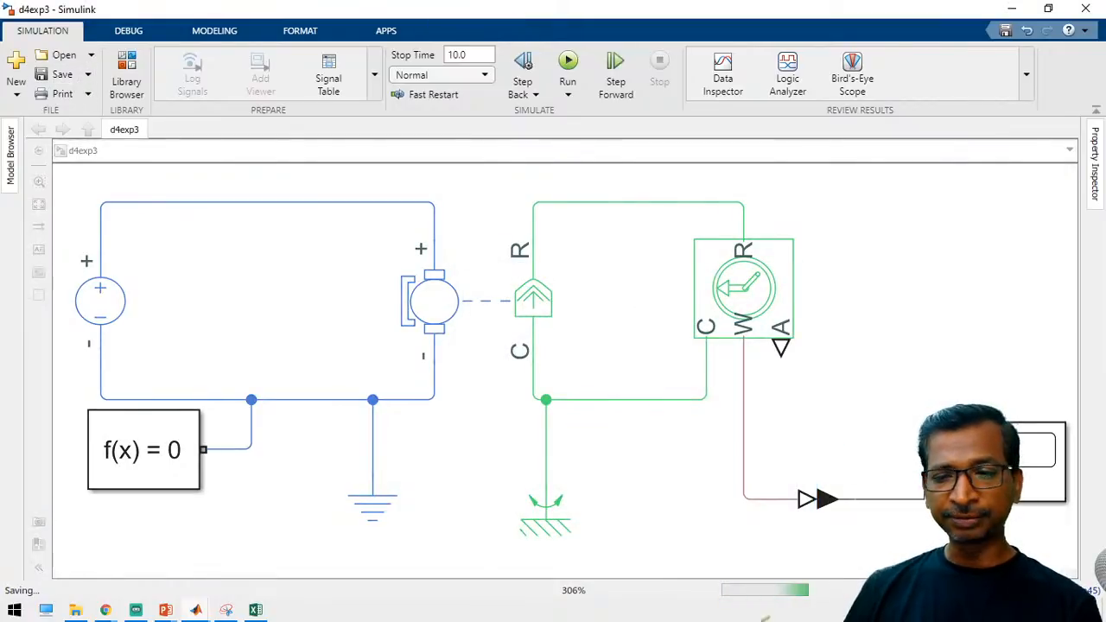
double_click(1026, 490)
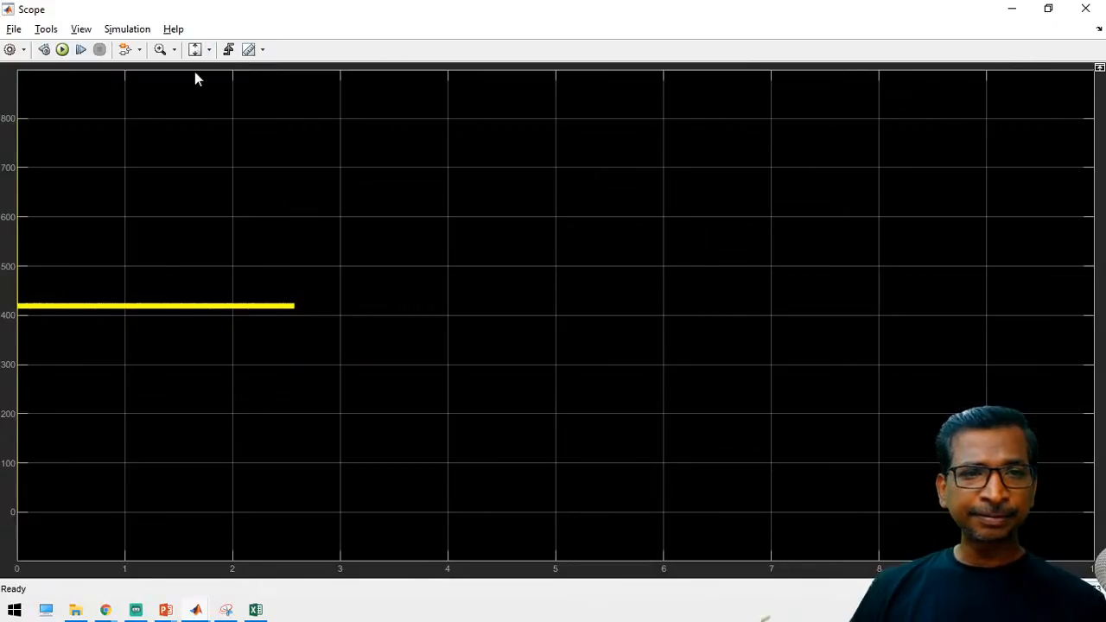
left_click(207, 53)
left_click(198, 71)
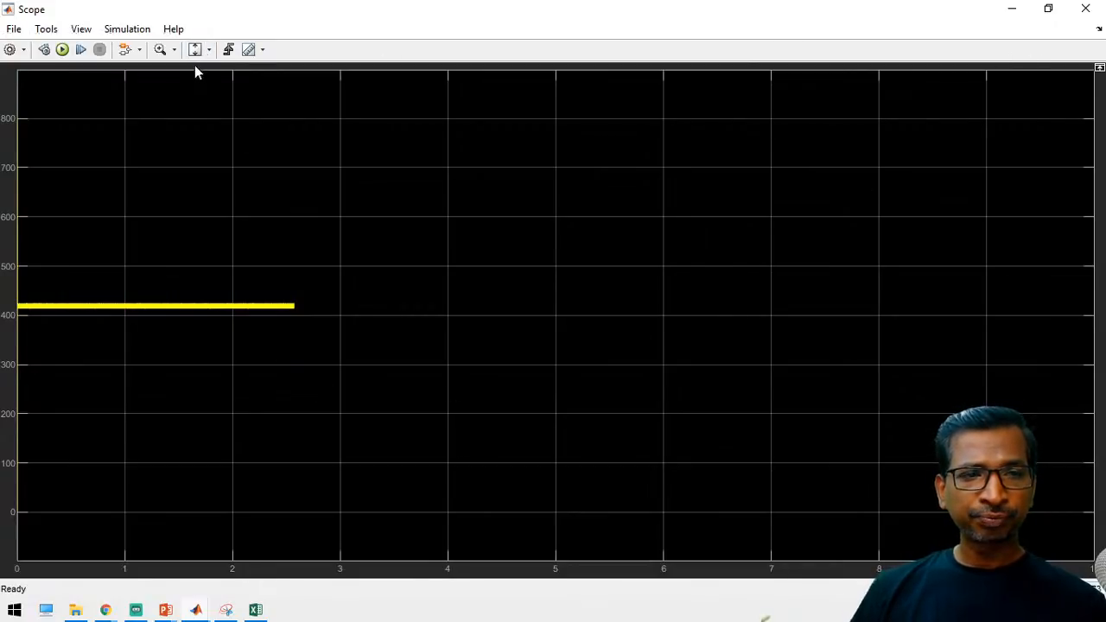
left_click(197, 49)
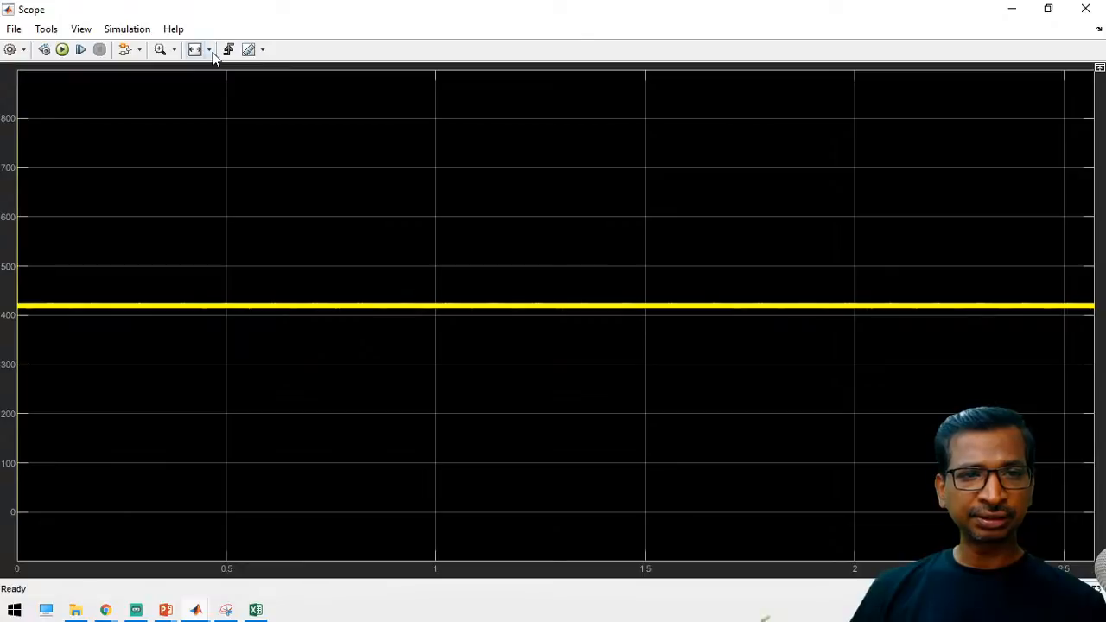
left_click(208, 49)
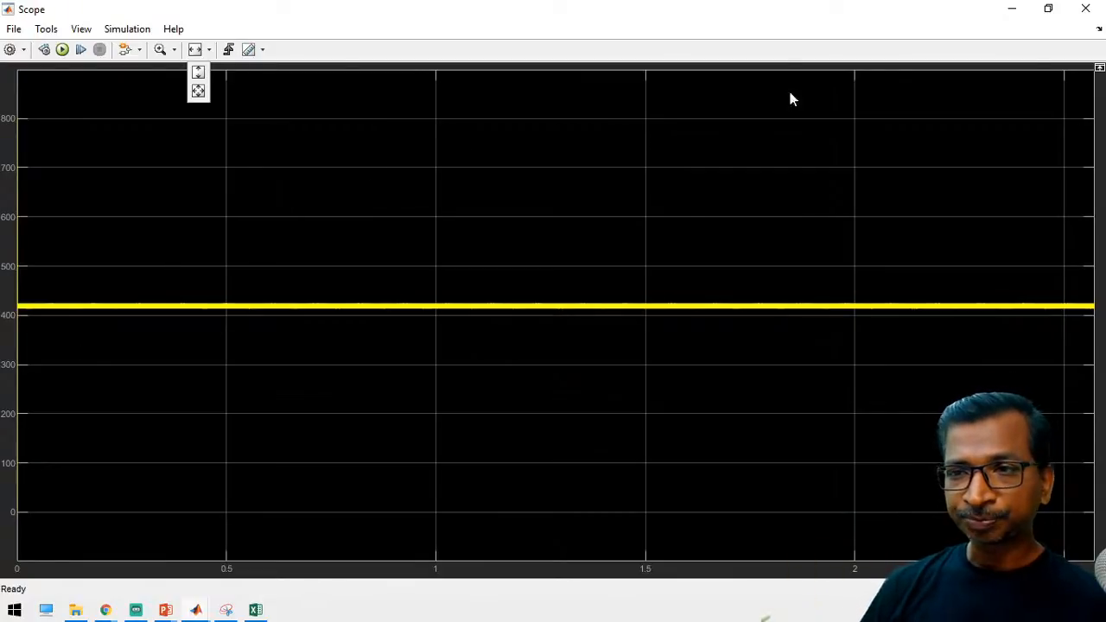
left_click(1006, 9)
left_click_drag(230, 172, 314, 386)
left_click_drag(316, 469, 318, 477)
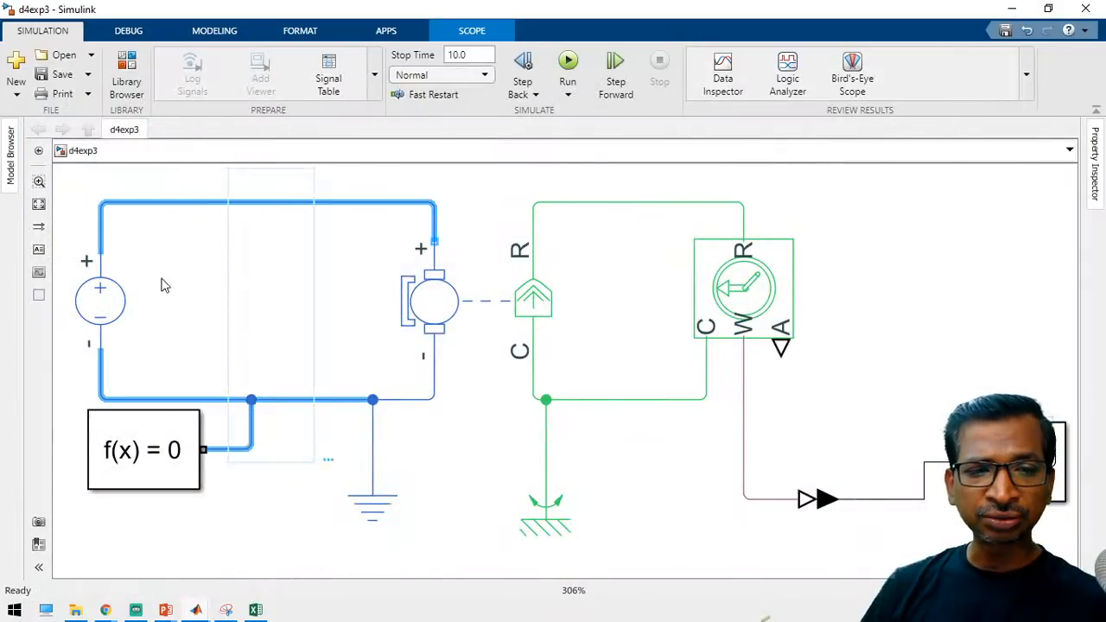
left_click(97, 292)
left_click(385, 300)
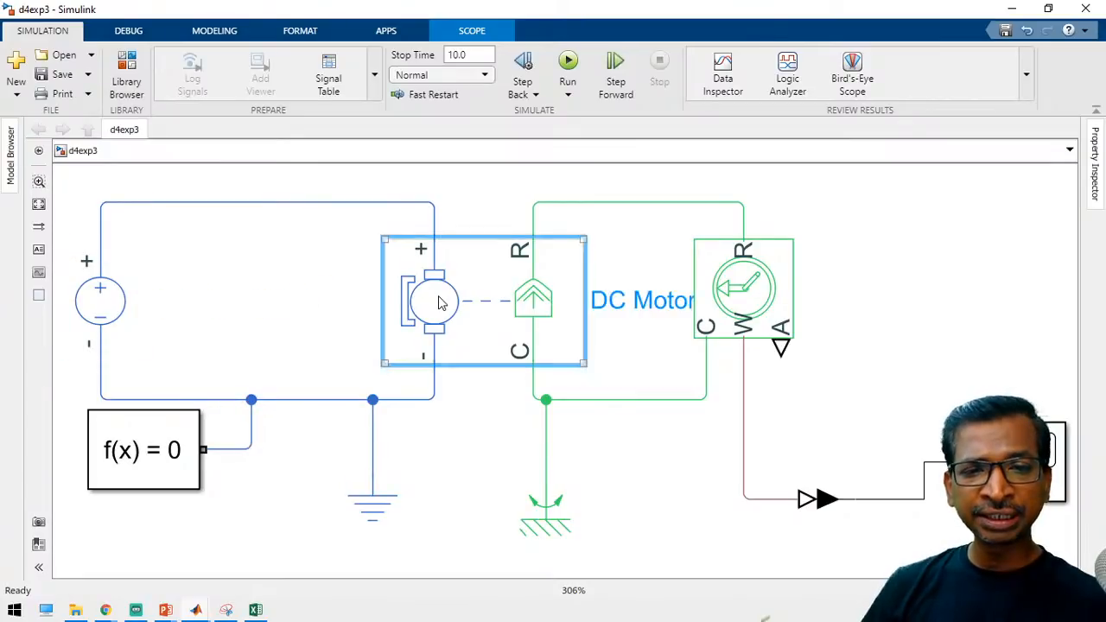
left_click(260, 338)
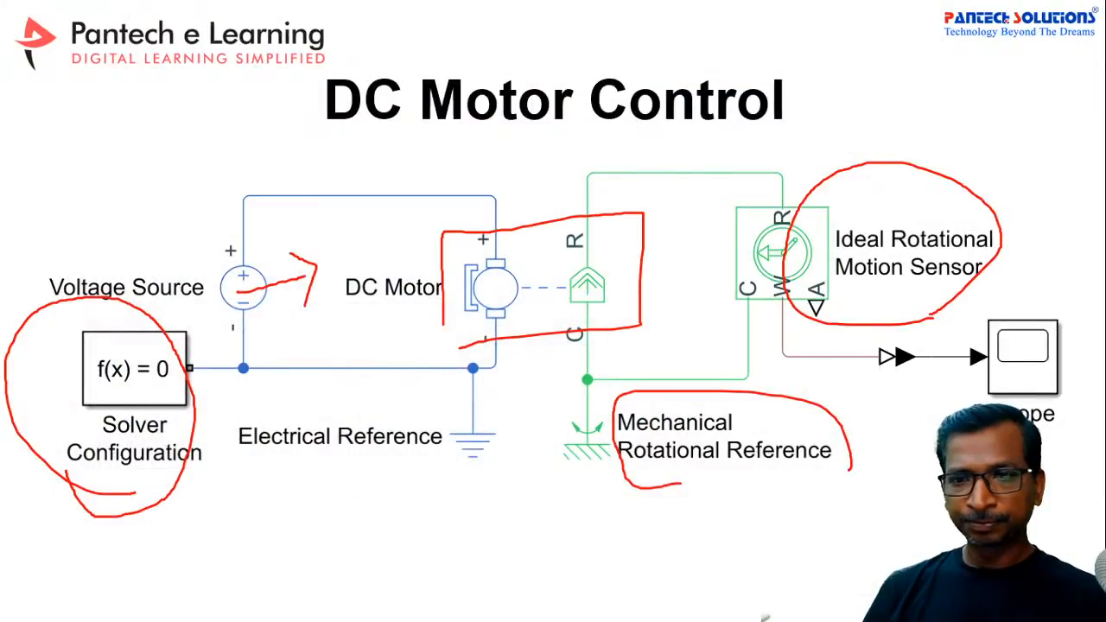
key("Right")
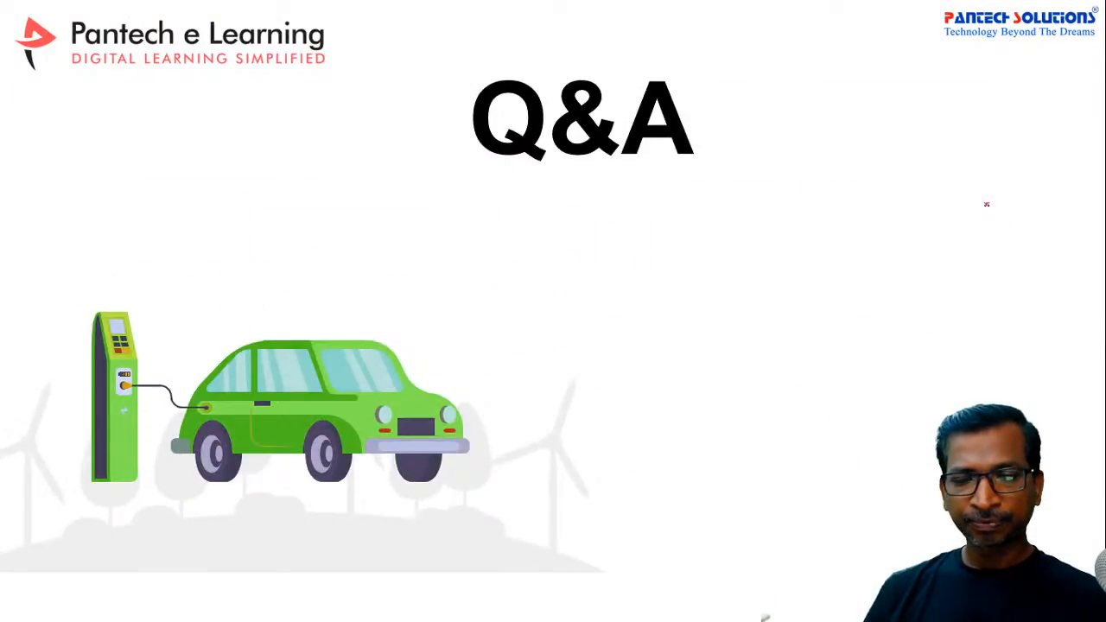
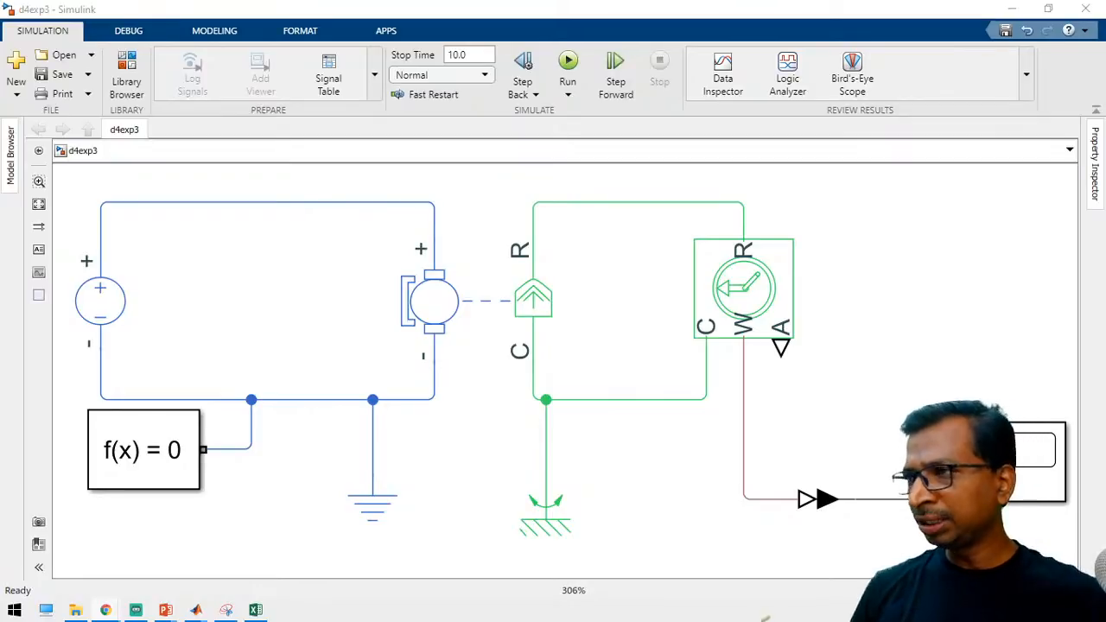
Switch to Chrome and open the website pantechelearning.com.
left_click_drag(1105, 143, 371, 150)
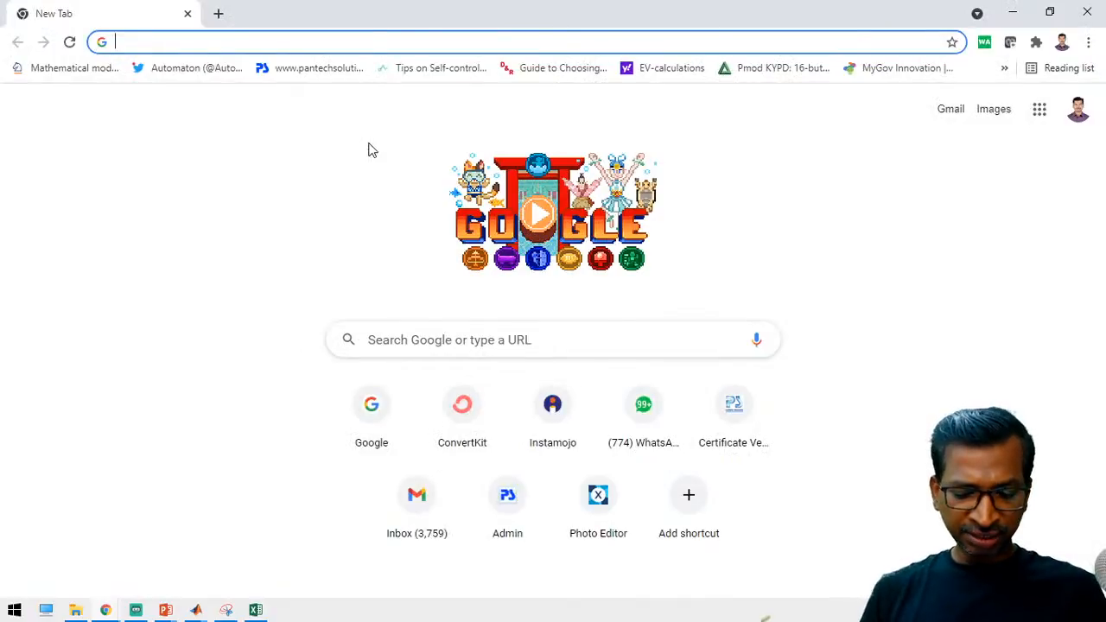
type("pantechelearning.com")
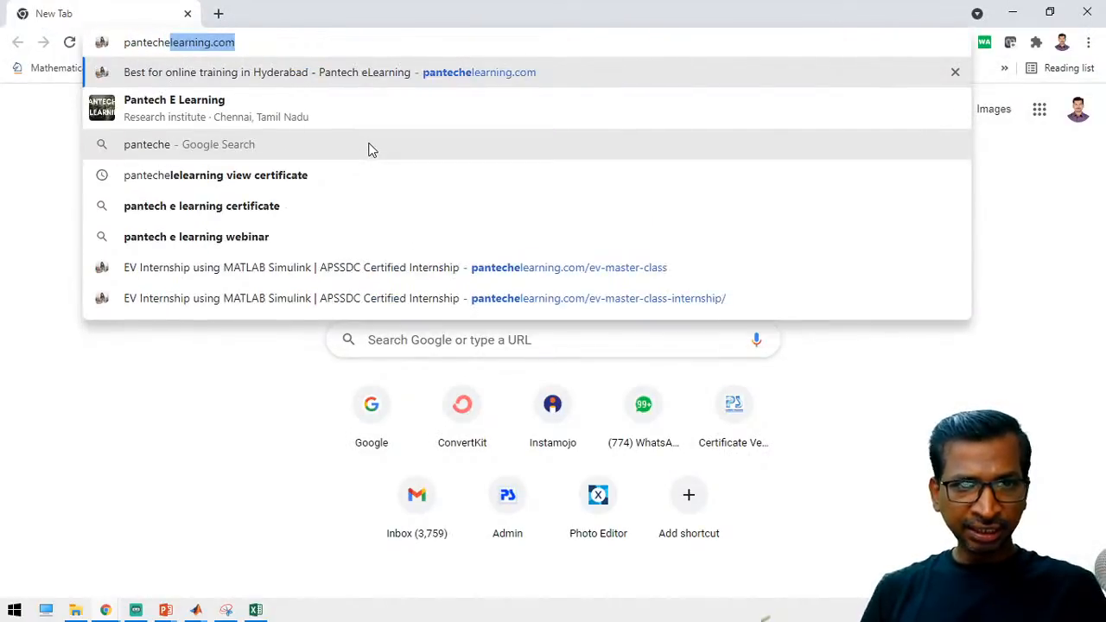
key("Return")
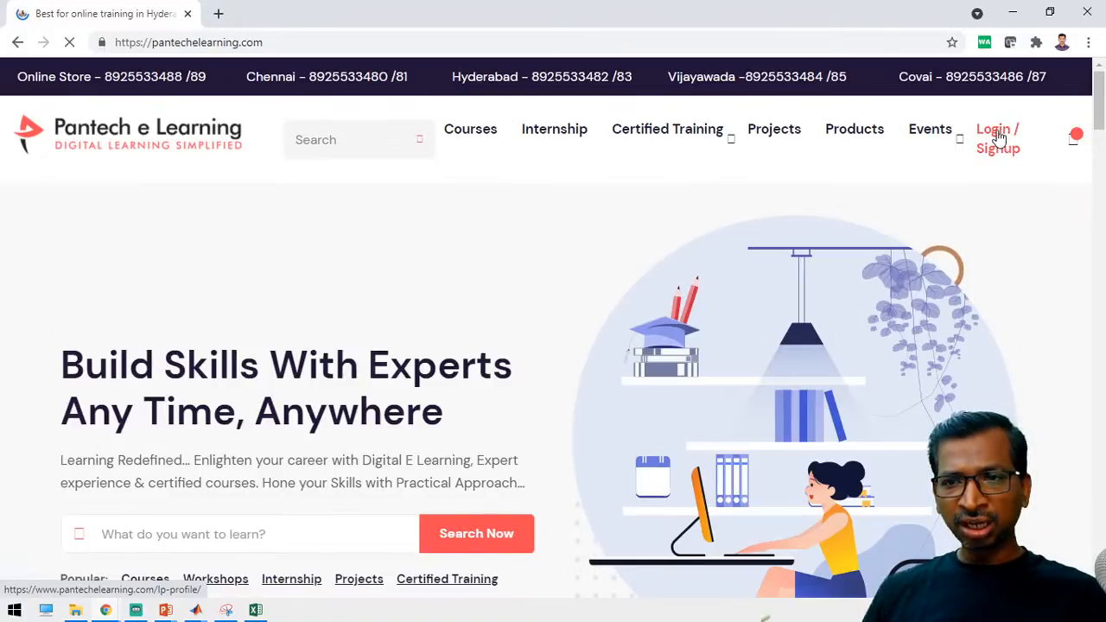
Open the site's Login / Signup page, view its login and registration forms, and minimize the browser.
left_click(998, 138)
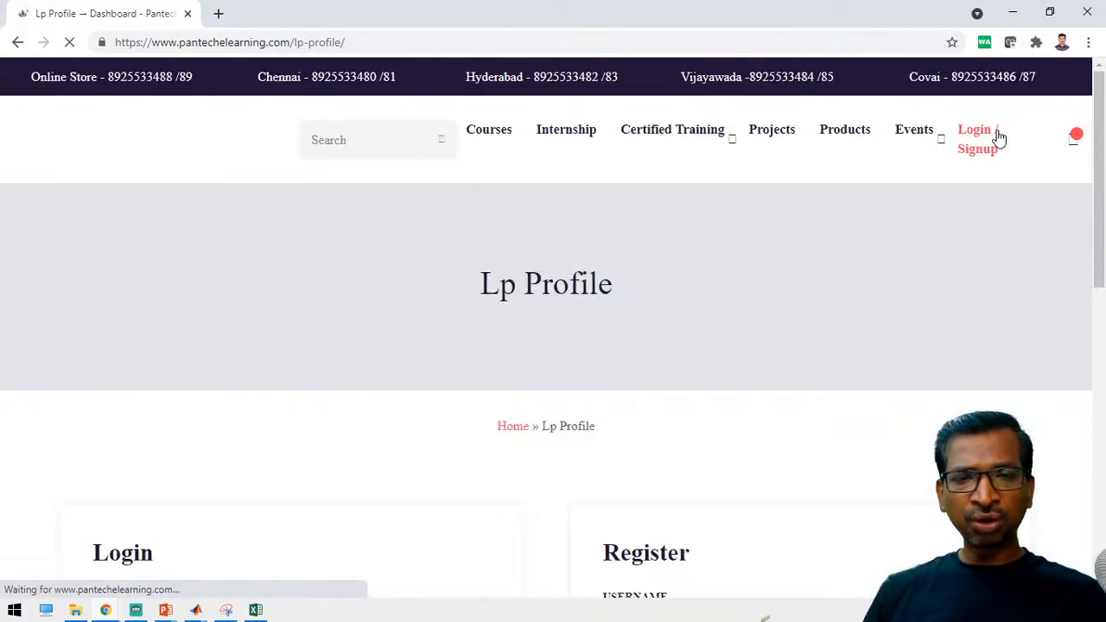
scroll(867, 334, "down", 5)
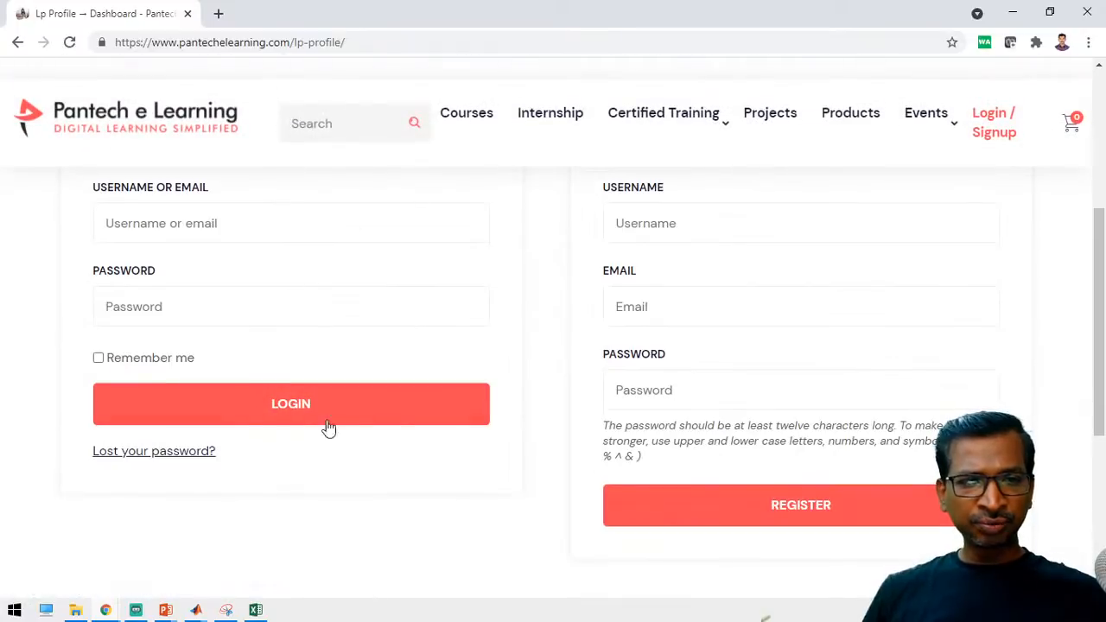
scroll(416, 447, "up", 1)
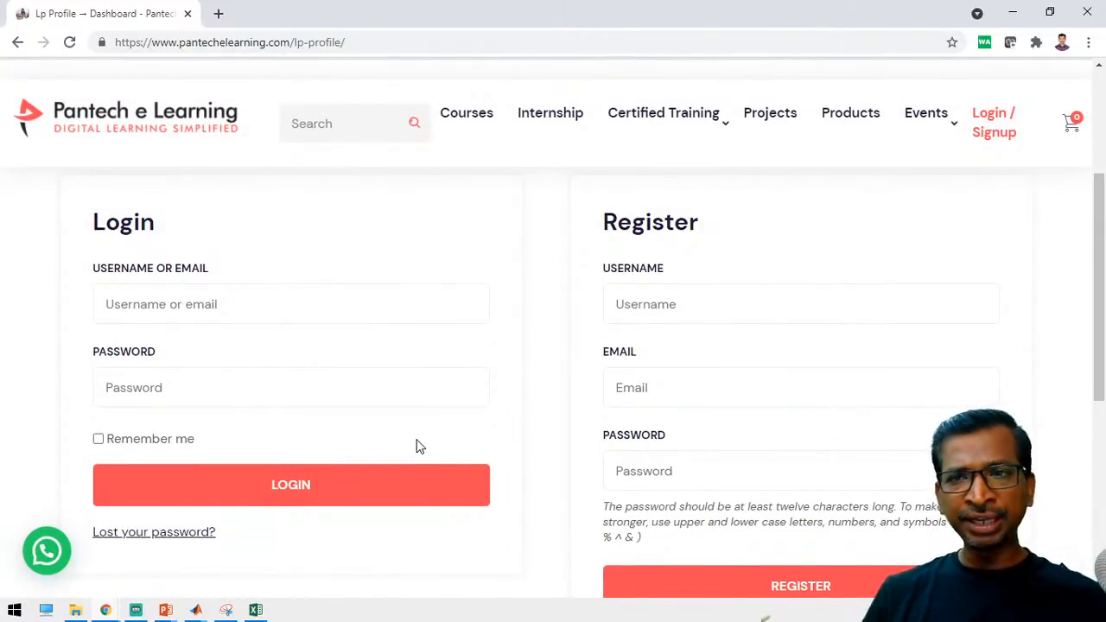
left_click(1011, 14)
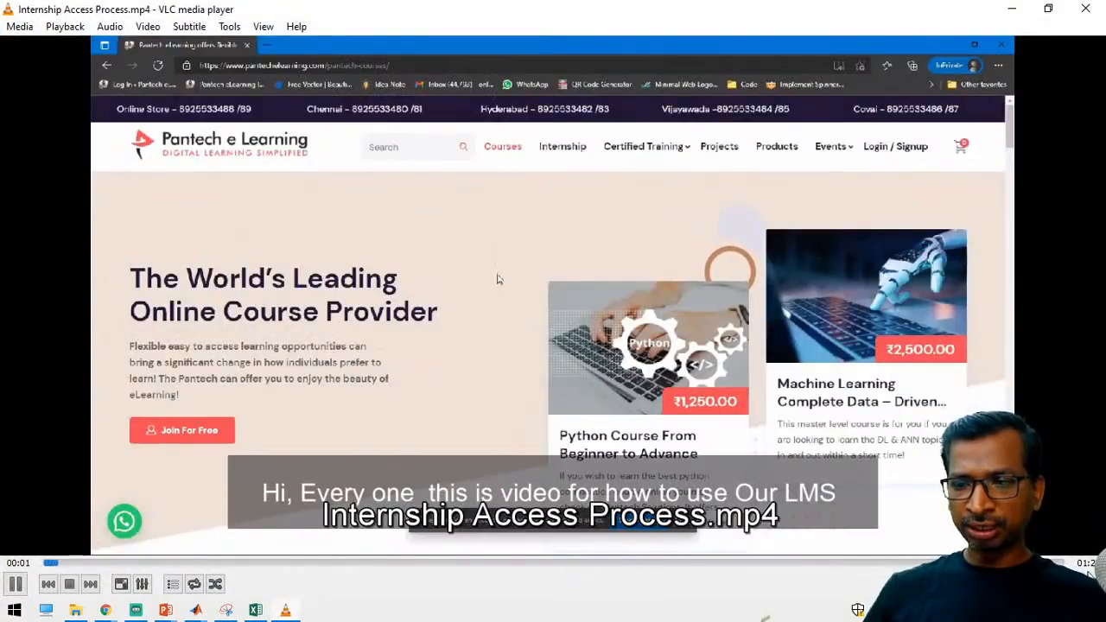
Play Internship Access Process.mp4 full screen in VLC and watch how to log in and open the course curriculum.
double_click(742, 337)
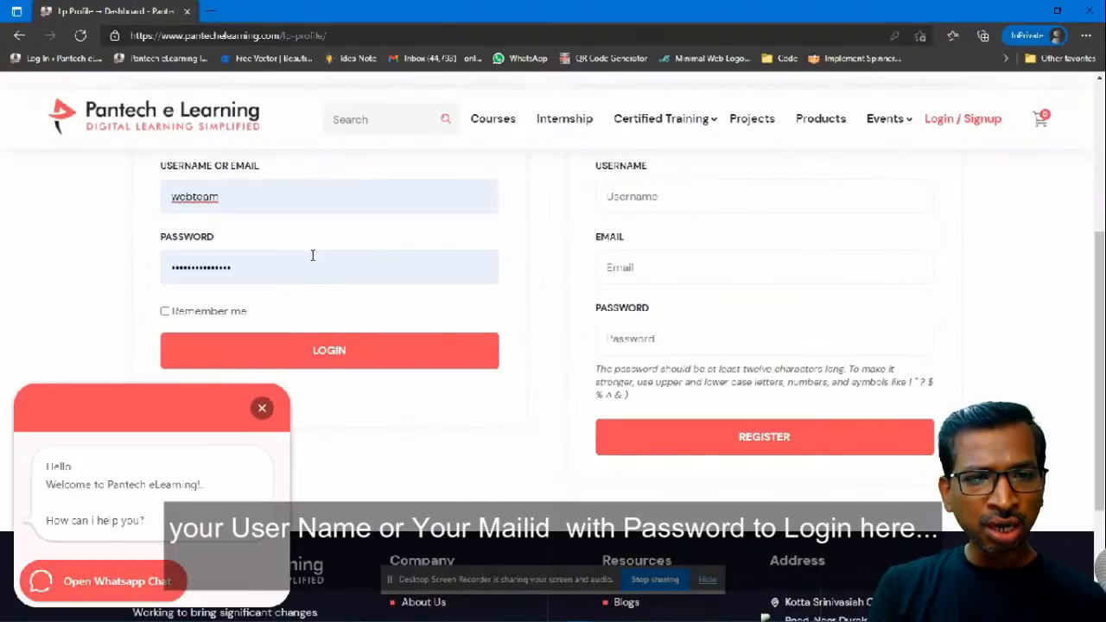
left_click(320, 354)
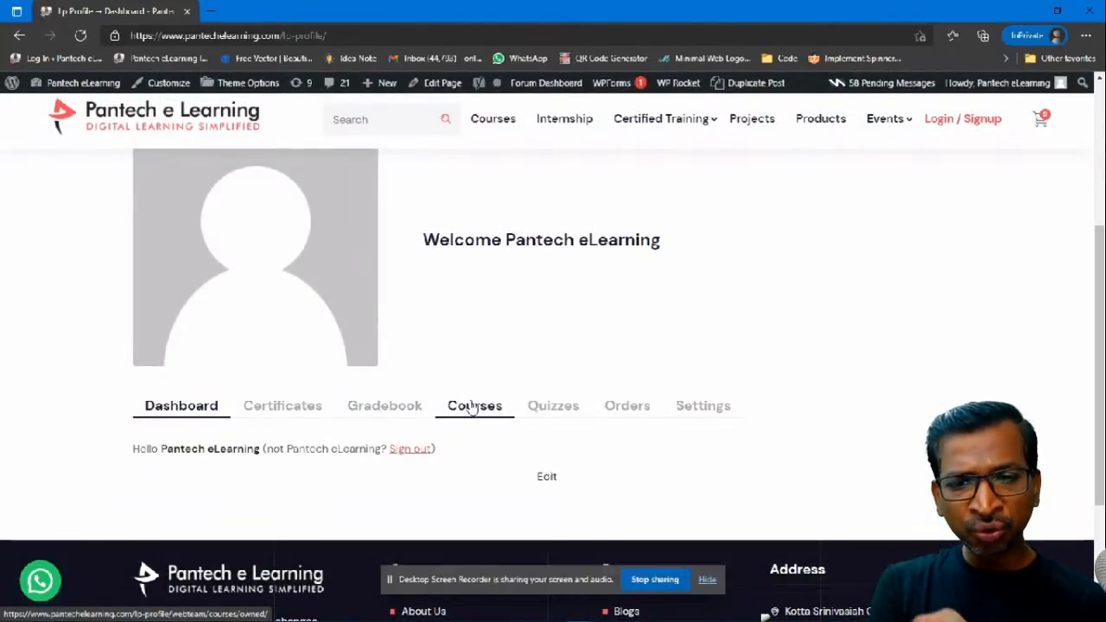
left_click(484, 412)
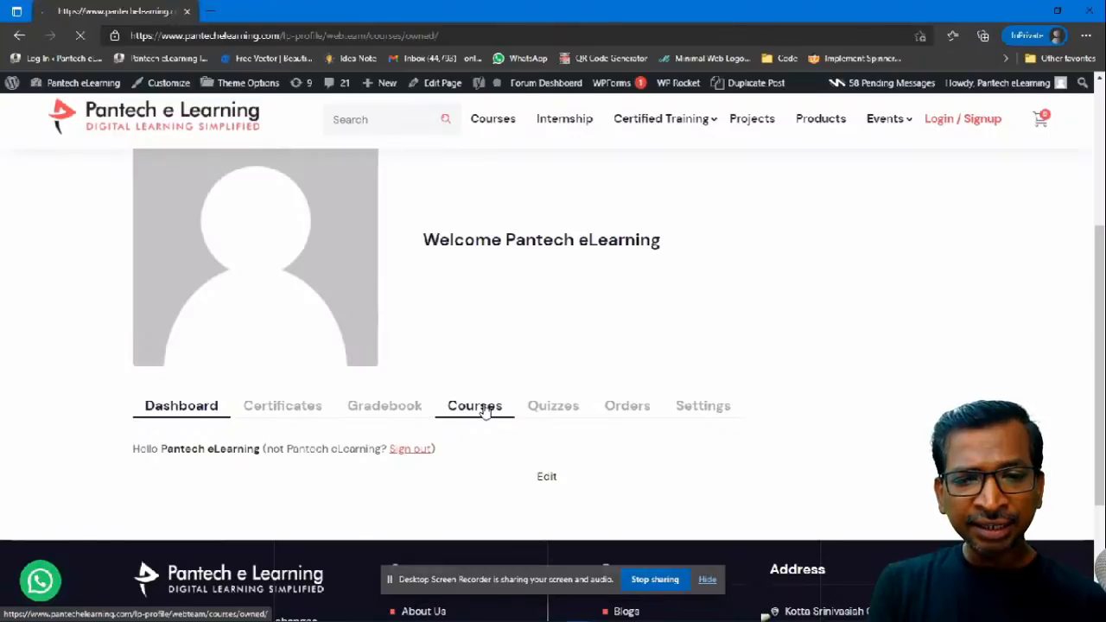
right_click(250, 322)
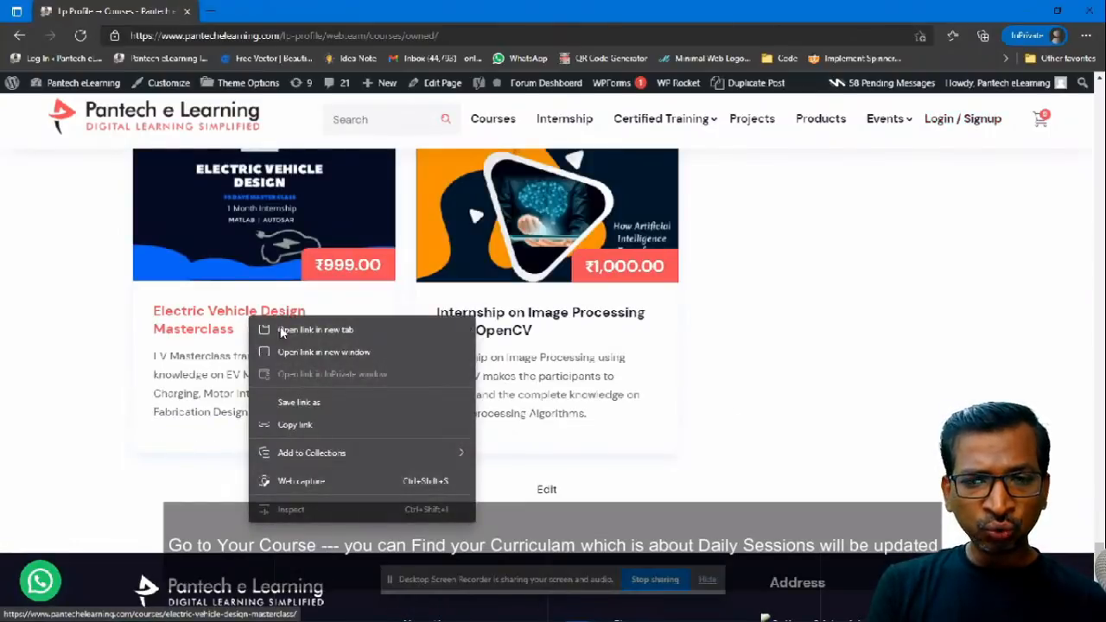
left_click(290, 335)
left_click(254, 6)
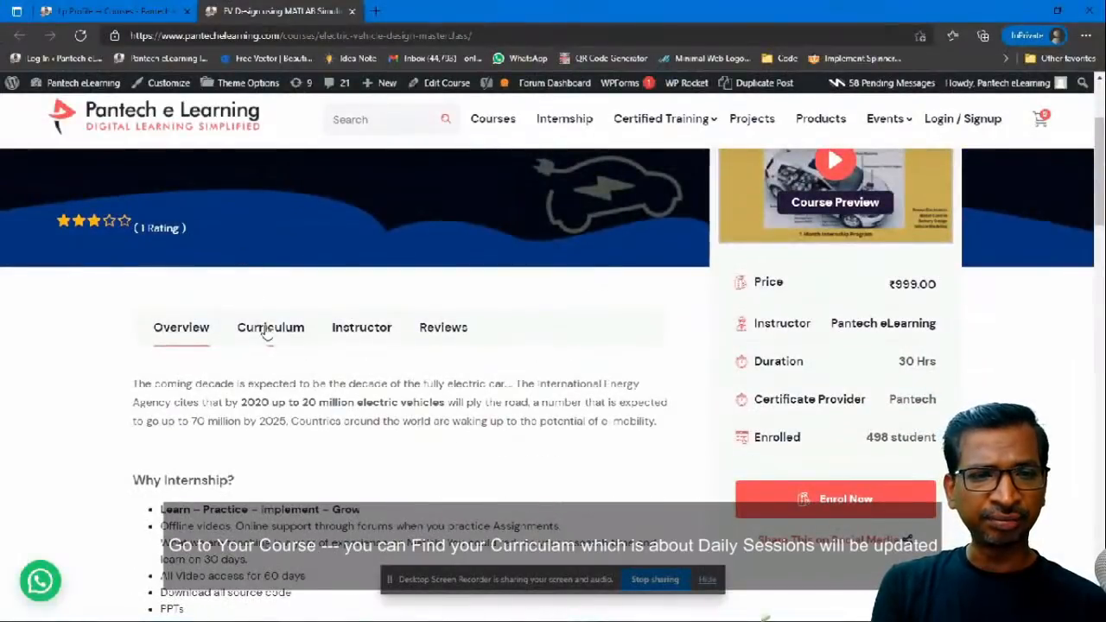
left_click(268, 330)
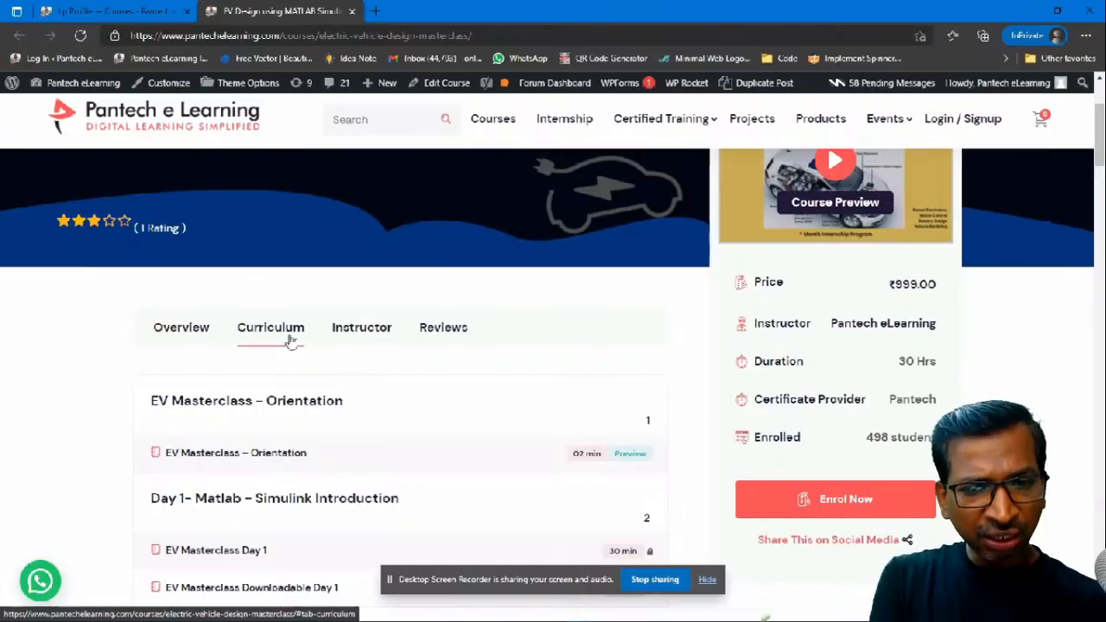
scroll(462, 370, "down", 1)
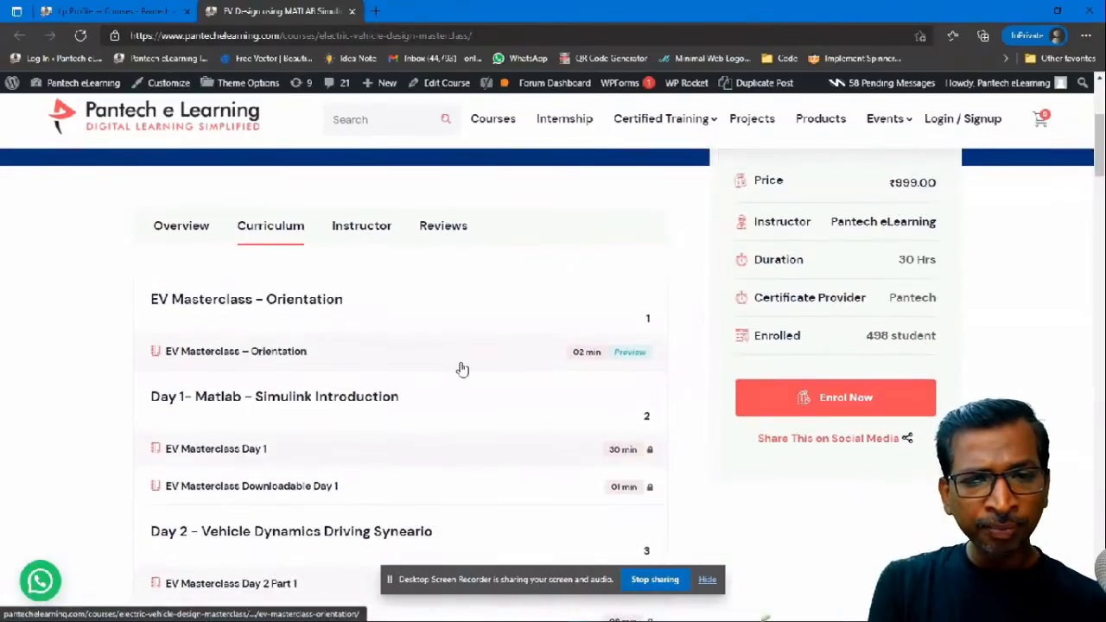
scroll(460, 369, "down", 1)
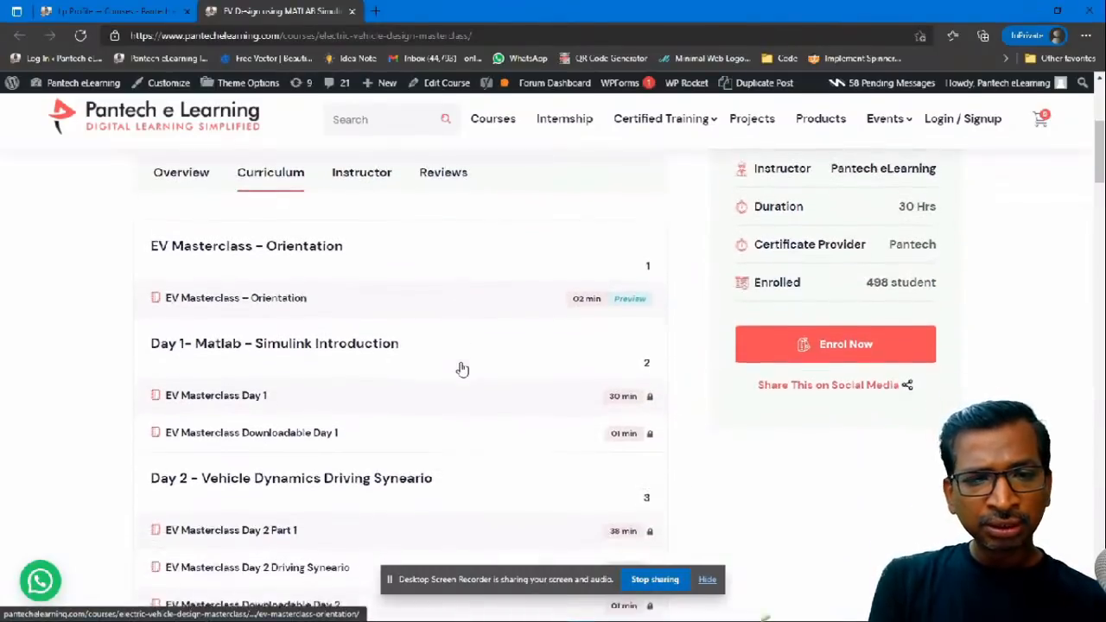
left_click(339, 301)
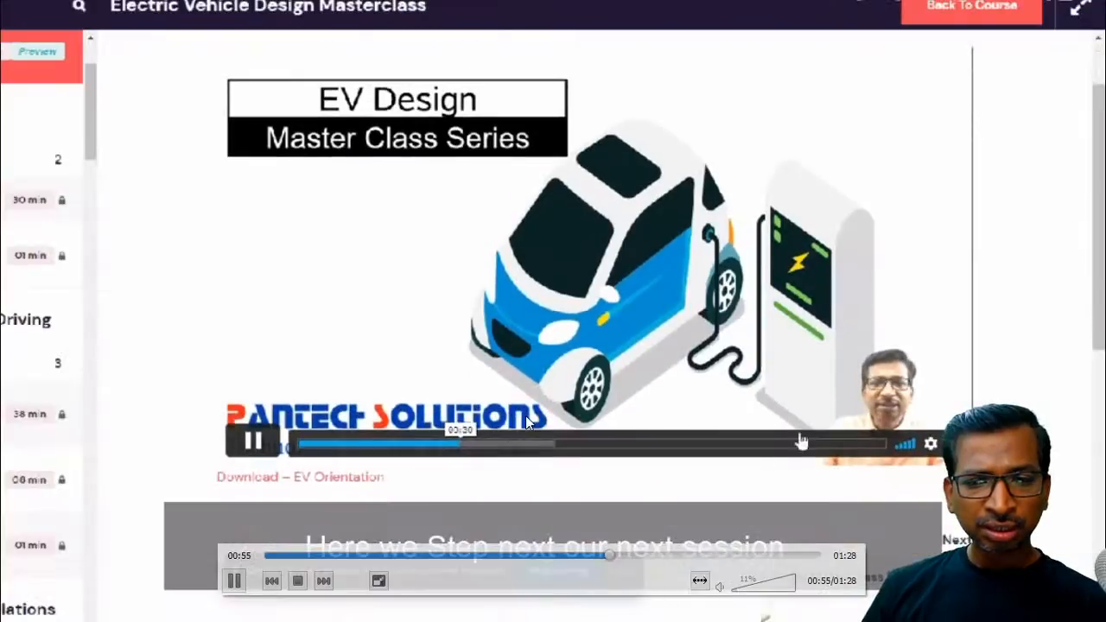
Replay the part of the video just before 00:55, and watch the remainder in full-screen view.
left_click(602, 553)
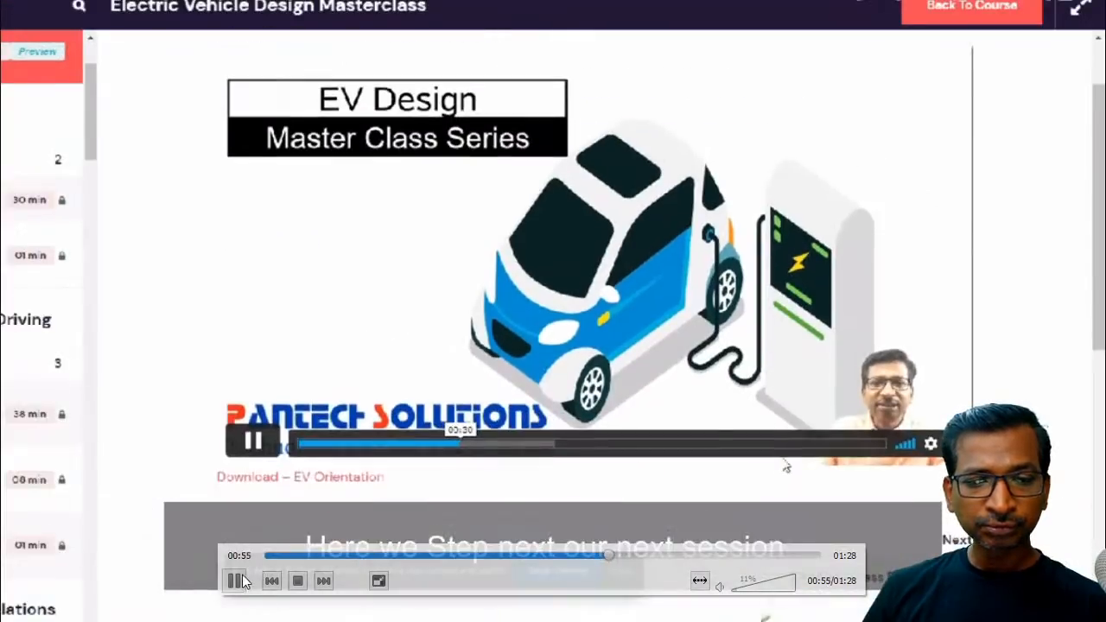
left_click(602, 556)
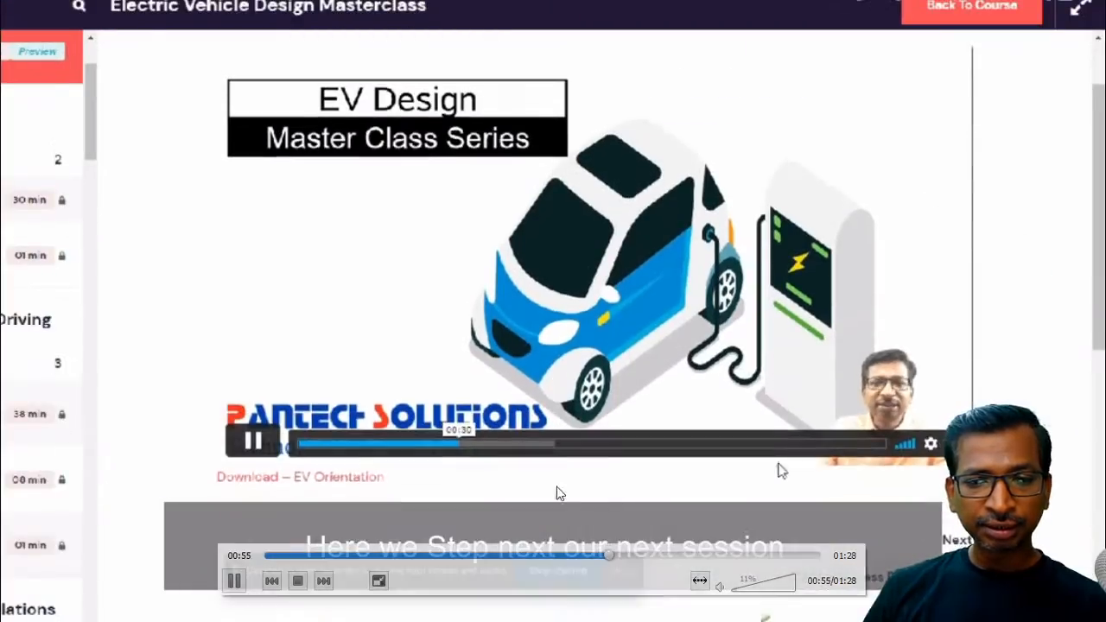
left_click(595, 558)
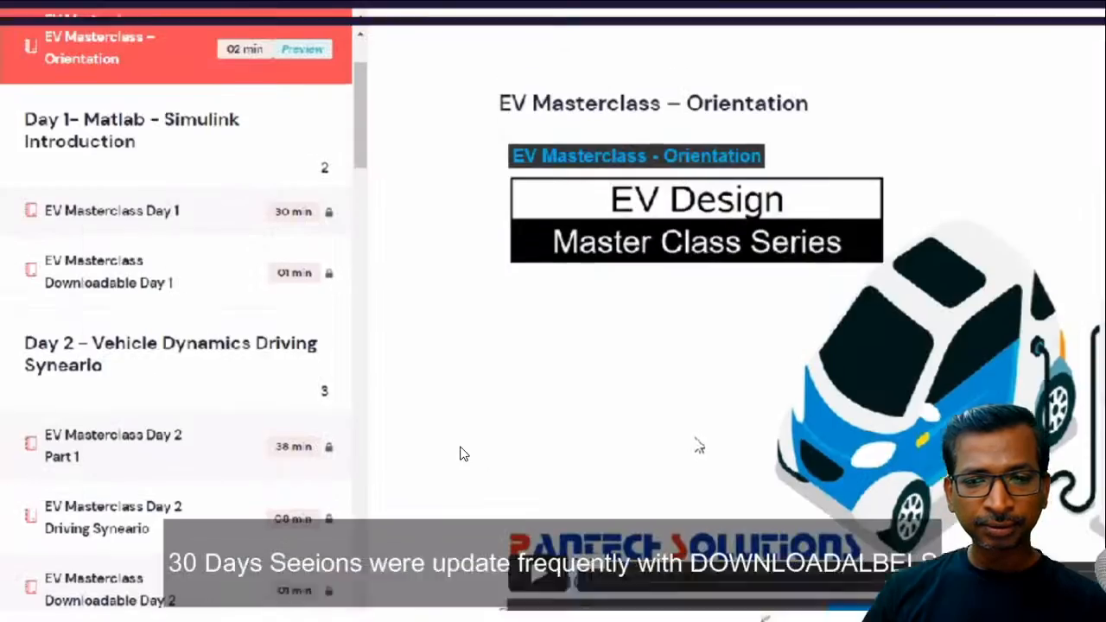
double_click(459, 448)
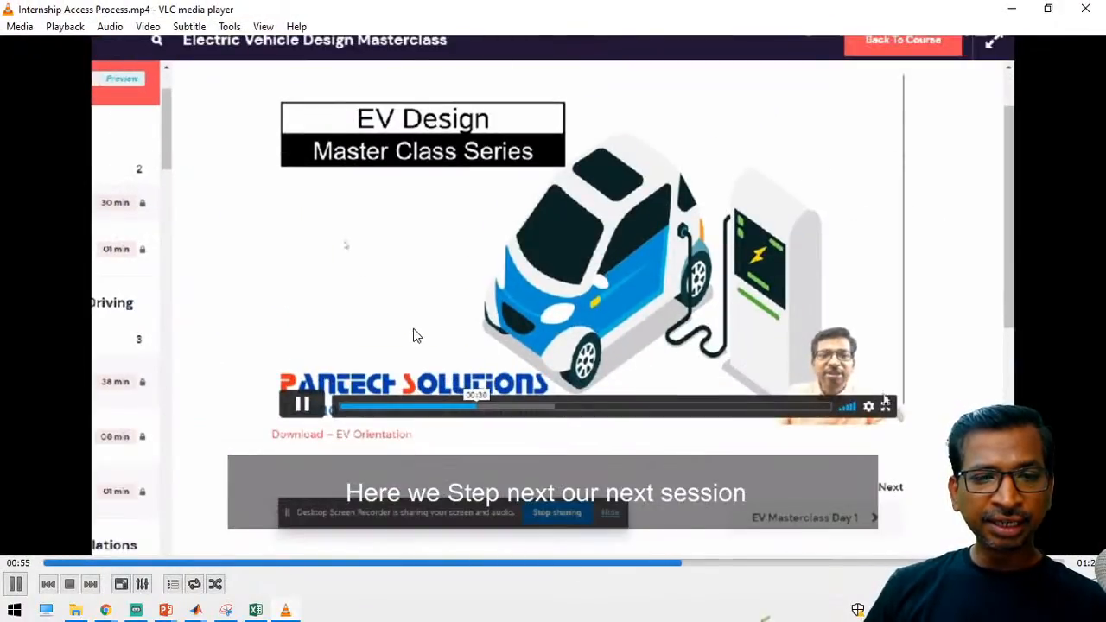
double_click(400, 354)
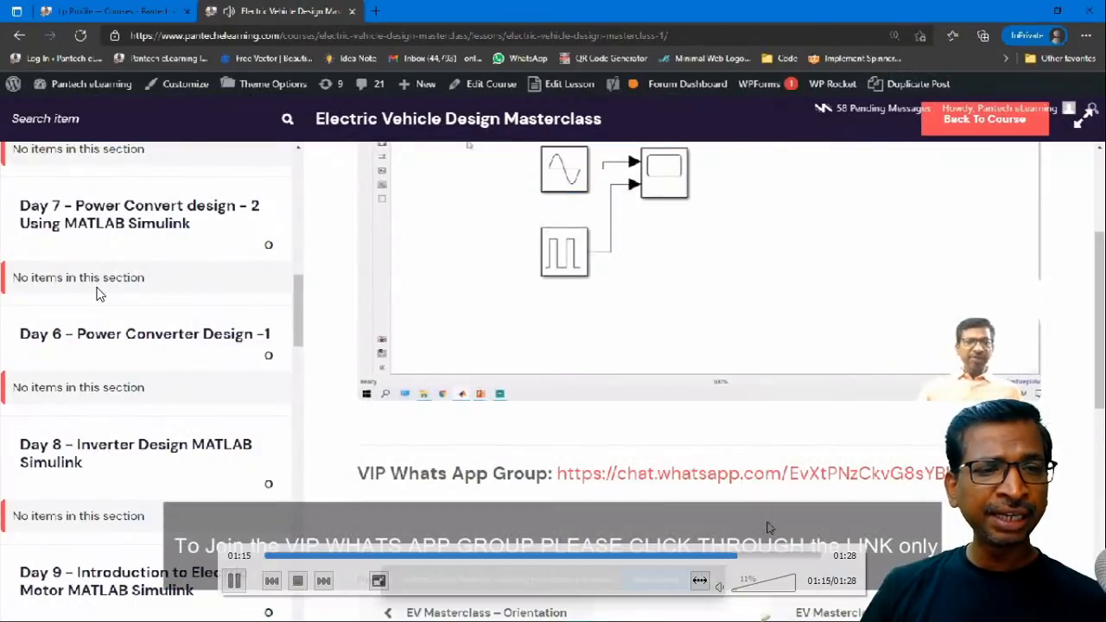
Raise the video's volume to 25%, and close the video player after leaving full-screen view.
scroll(97, 289, "up", 2)
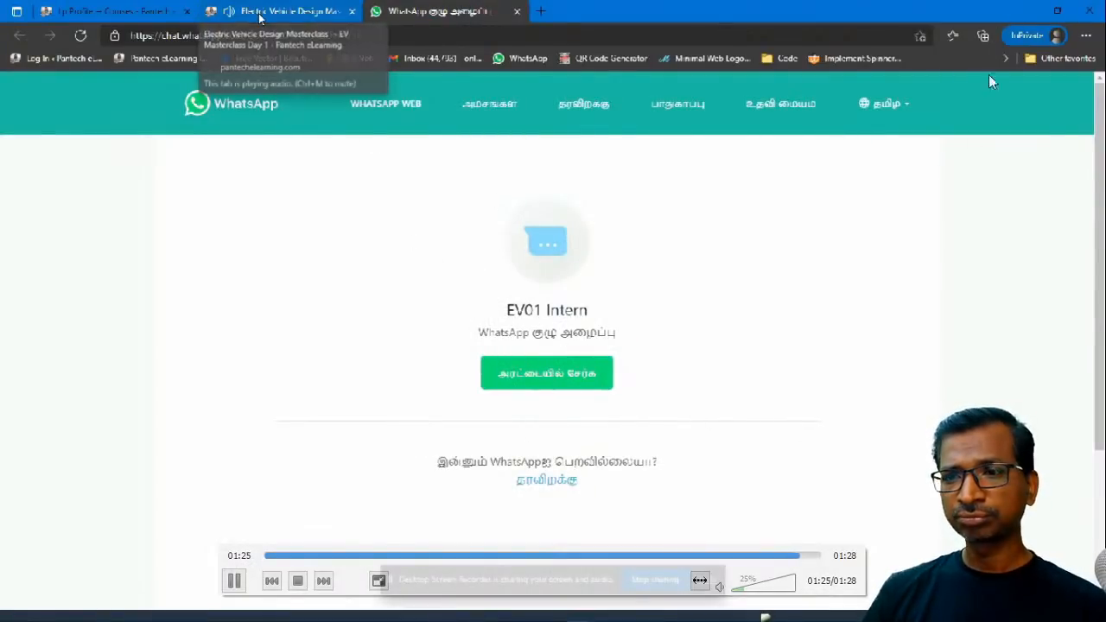
double_click(910, 259)
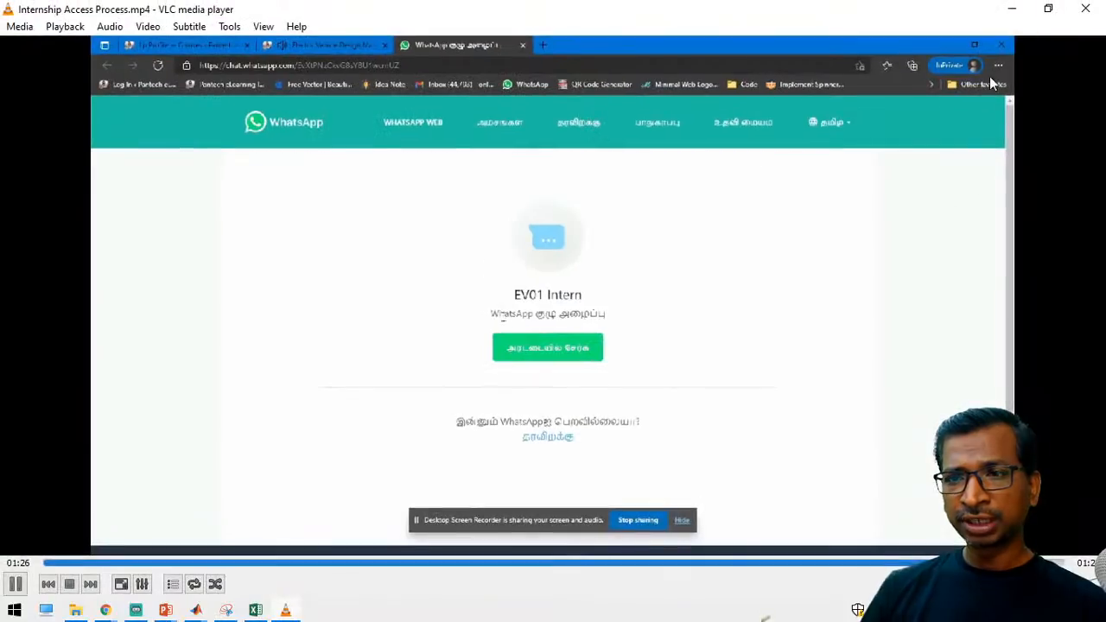
left_click(1085, 8)
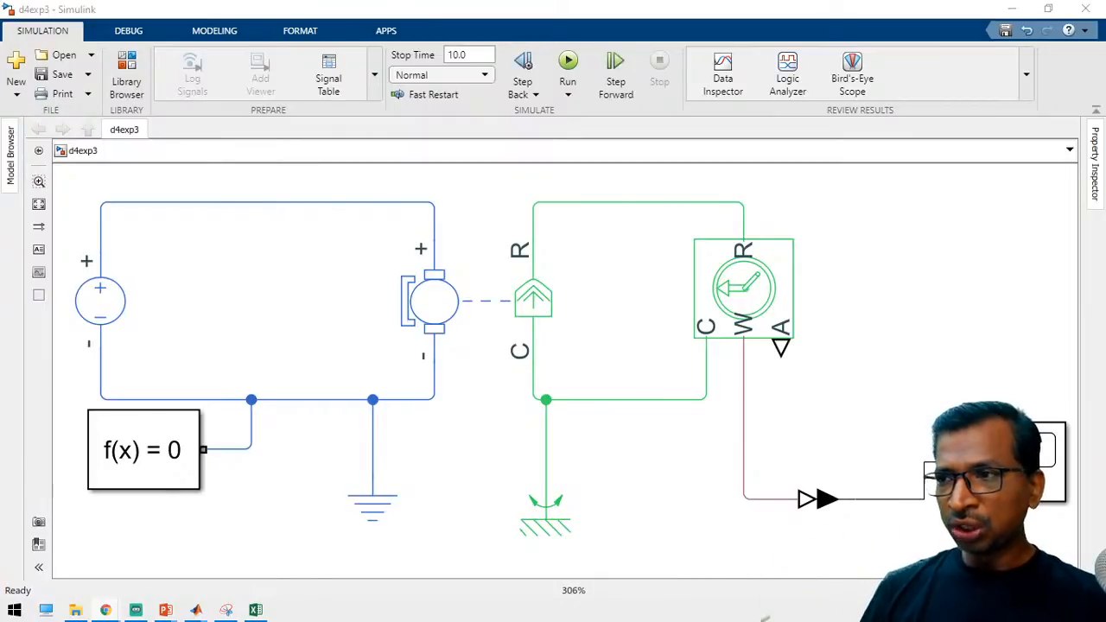
Switch to the LMS_Power_Calculations workbook in Excel and set the mass of the vehicle in D26 to 1000 kg.
key("alt+Tab")
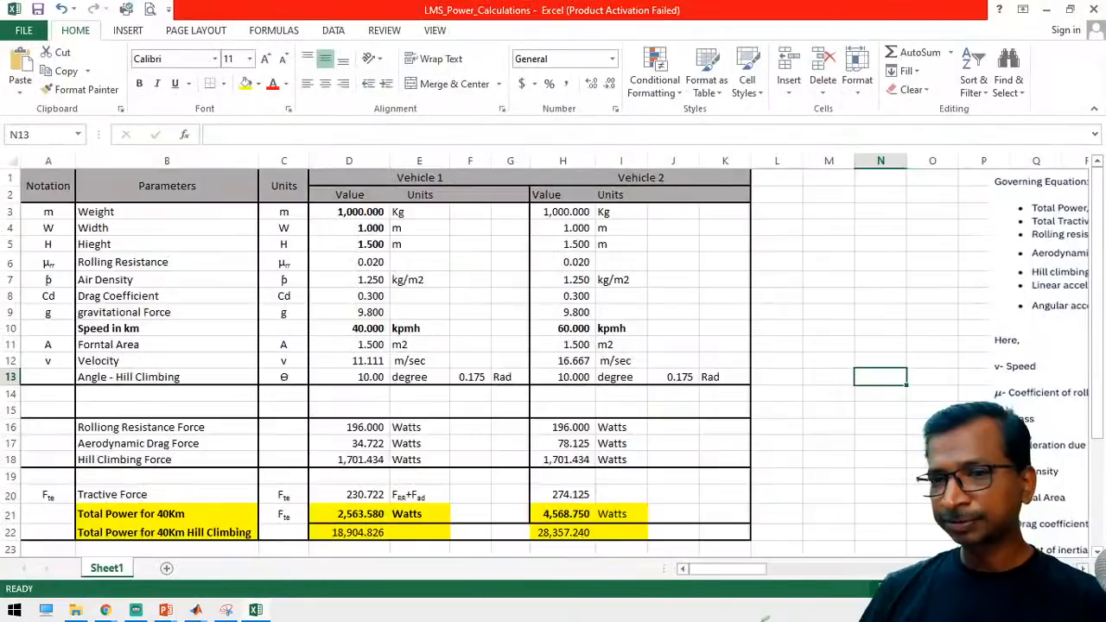
scroll(343, 384, "down", 4)
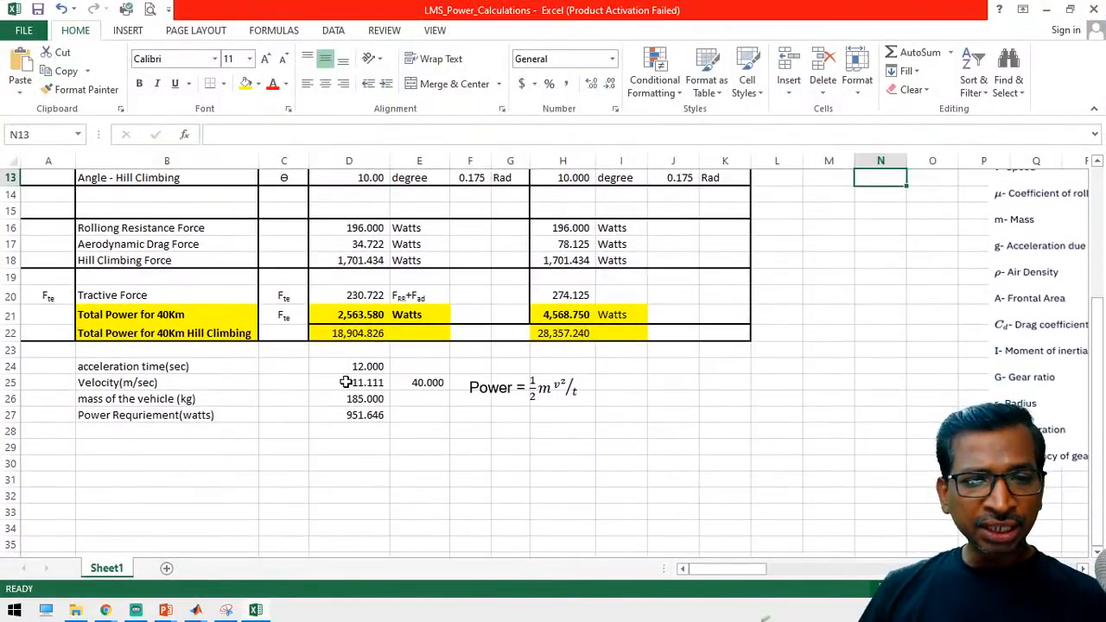
left_click(355, 366)
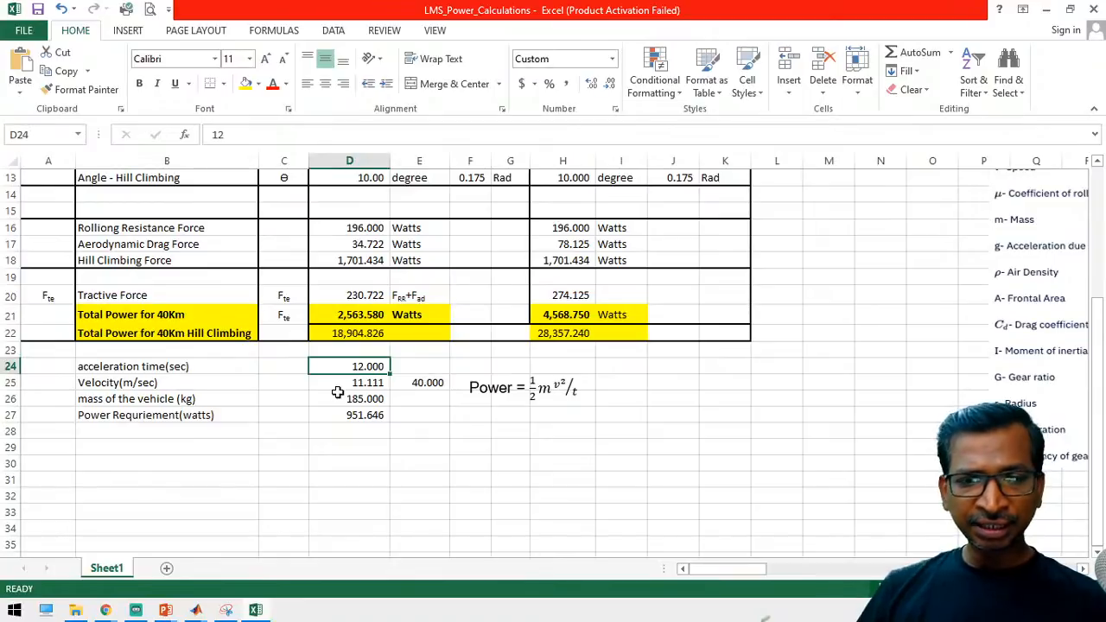
left_click(355, 403)
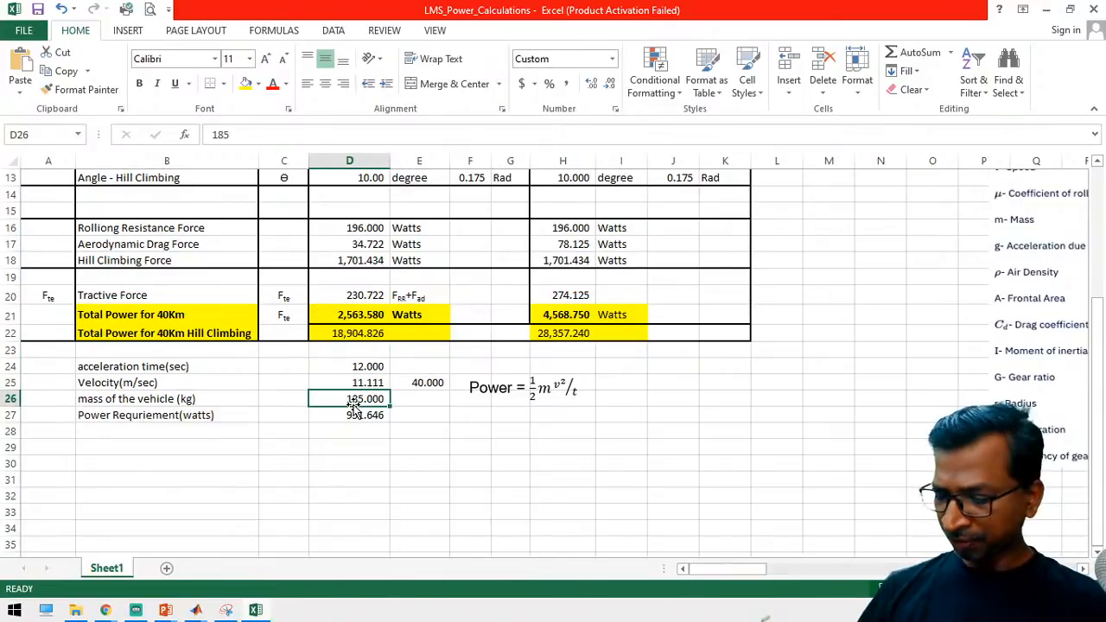
type("10")
key("Return")
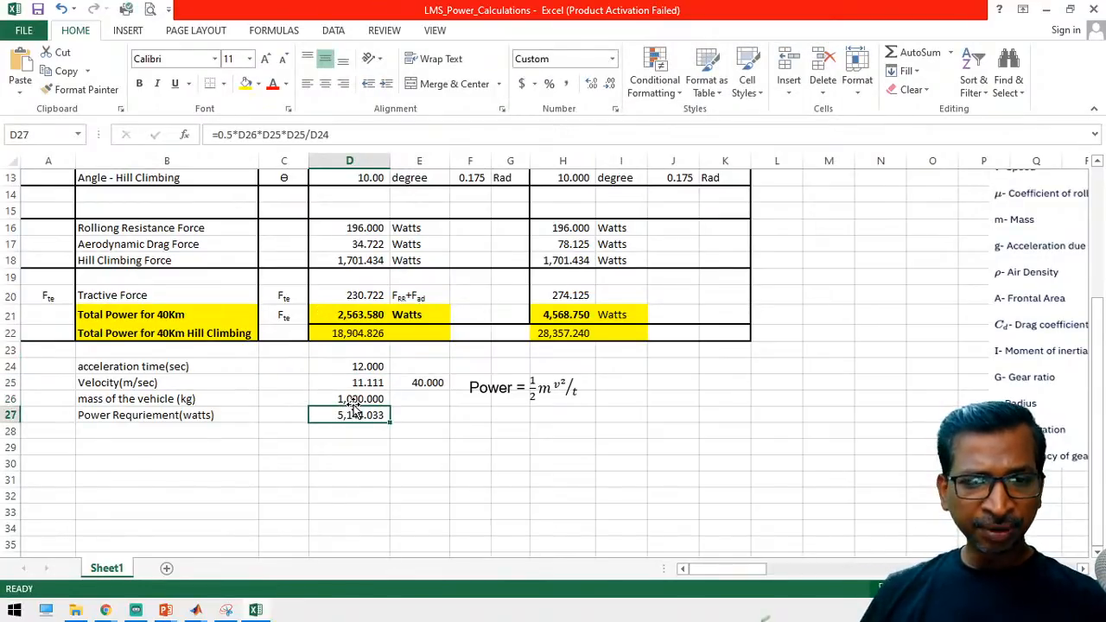
Check Vehicle 1's speed in D10, and set the acceleration time in D24 to 8 seconds.
scroll(349, 259, "up", 3)
left_click(348, 275)
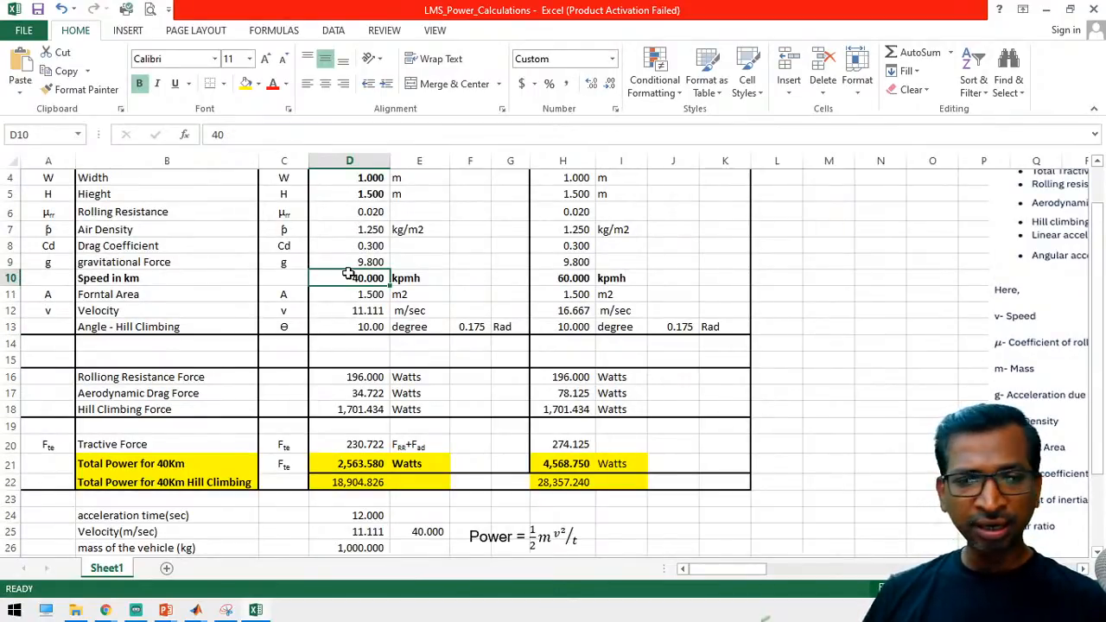
scroll(348, 274, "down", 2)
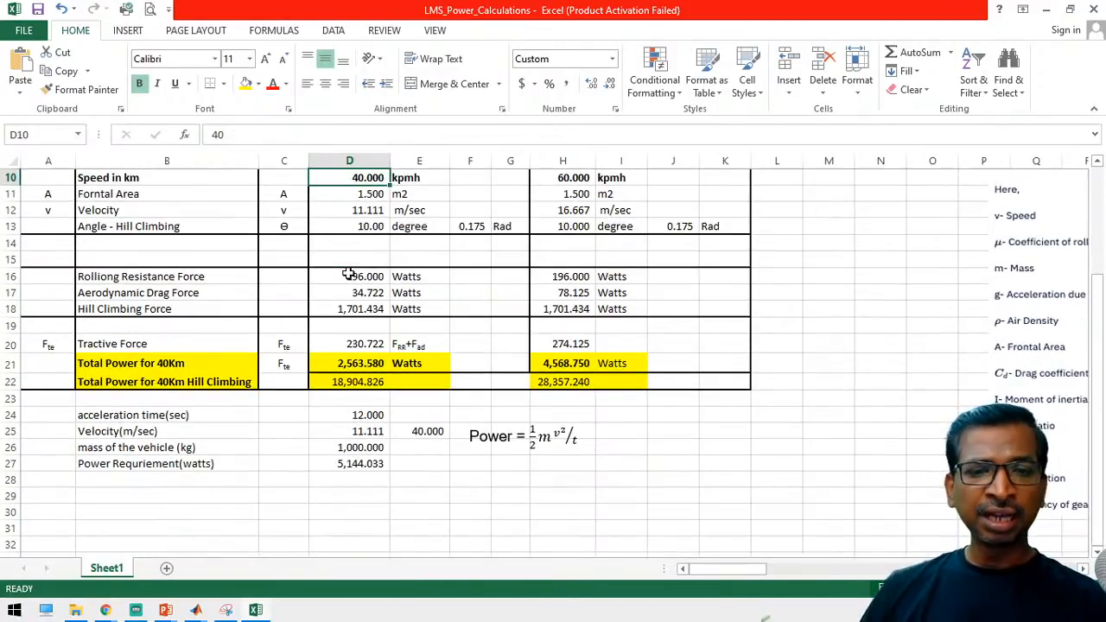
left_click(374, 414)
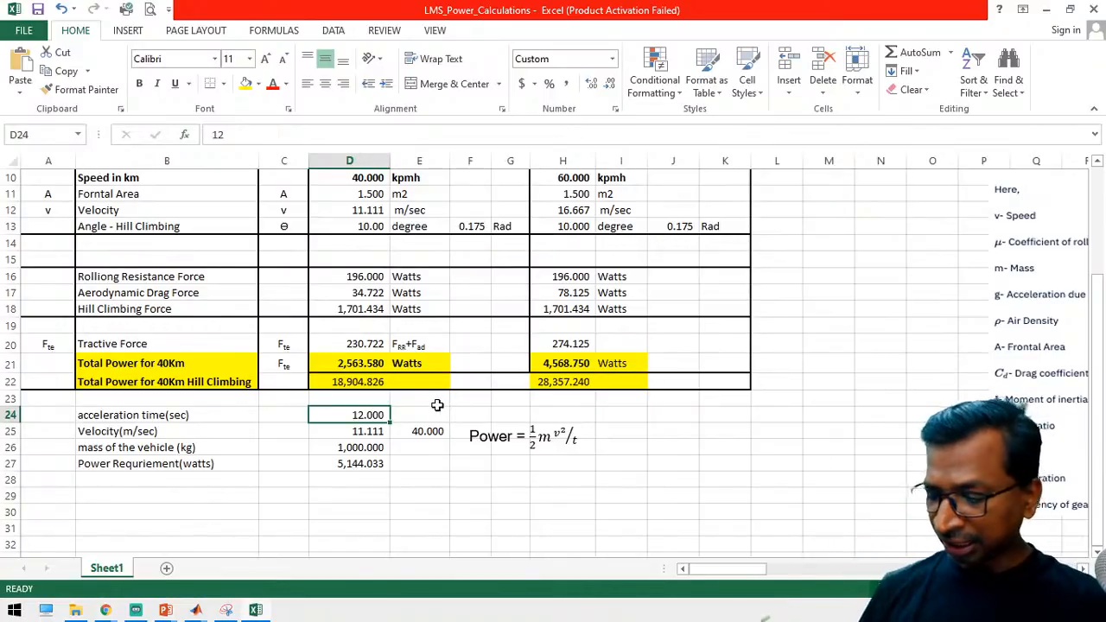
type("8")
key("Return")
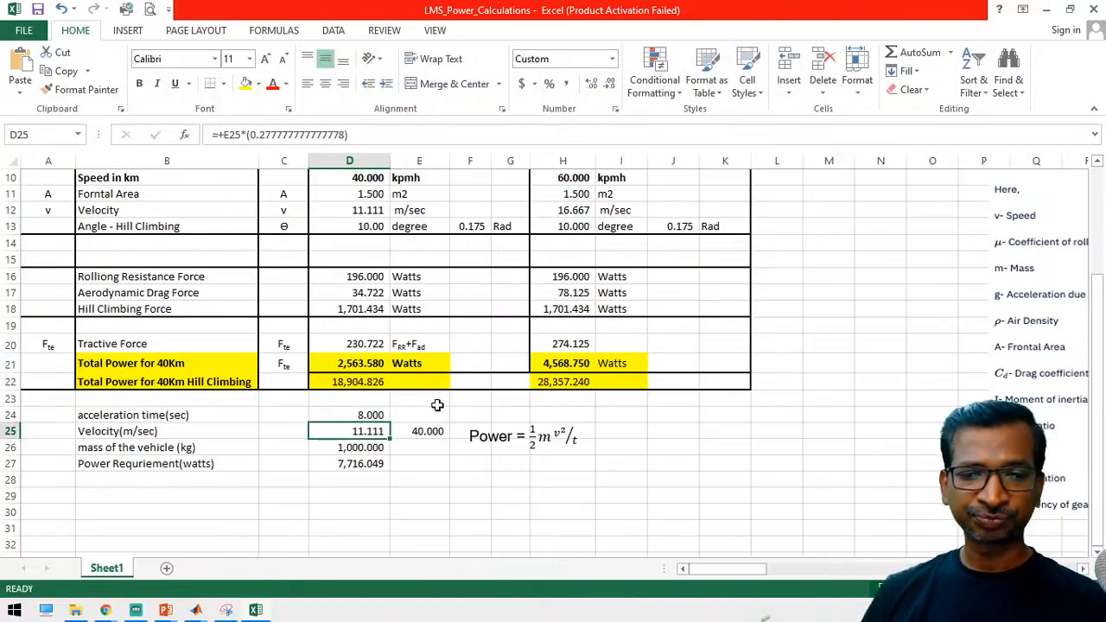
left_click(418, 509)
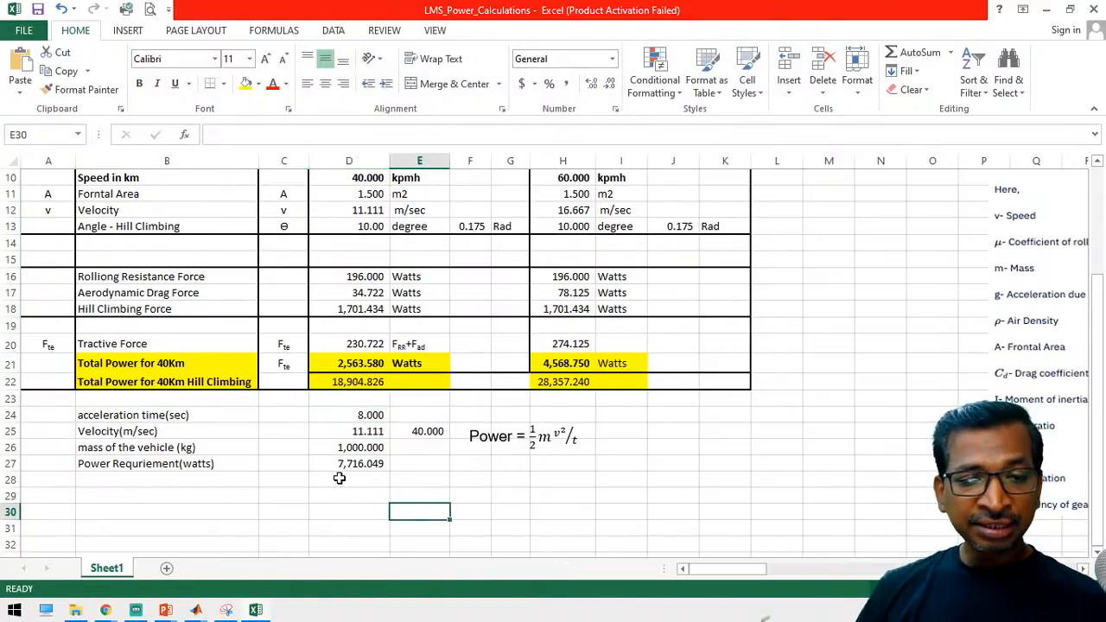
left_click(425, 462)
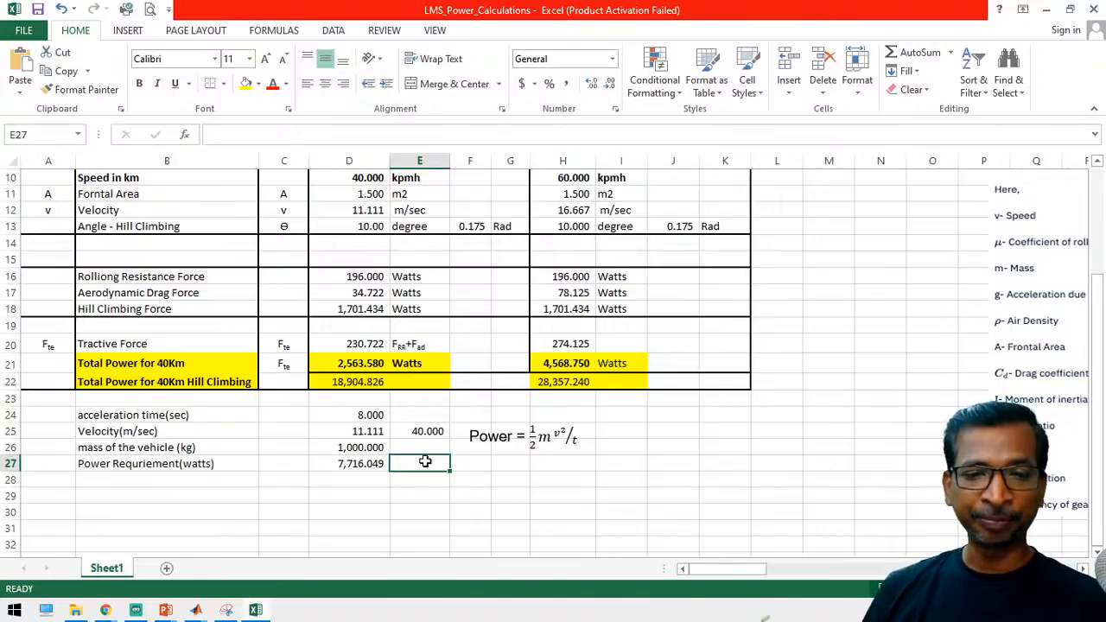
Try acceleration times of 5 seconds and 1 second in D24 to compare the power requirement.
left_click(371, 415)
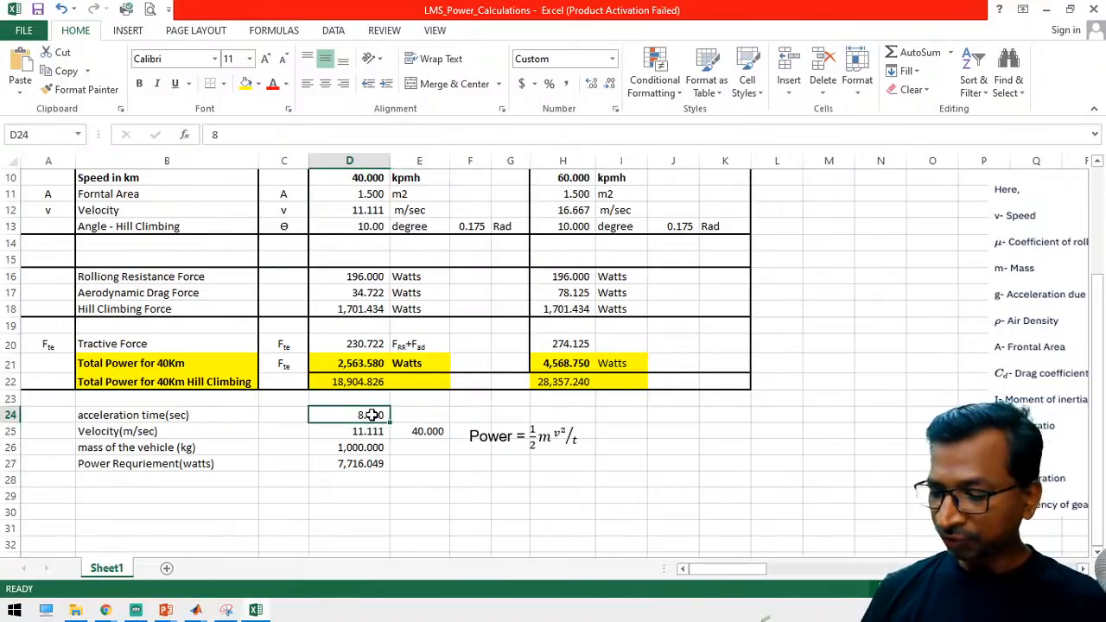
type("5")
key("Return")
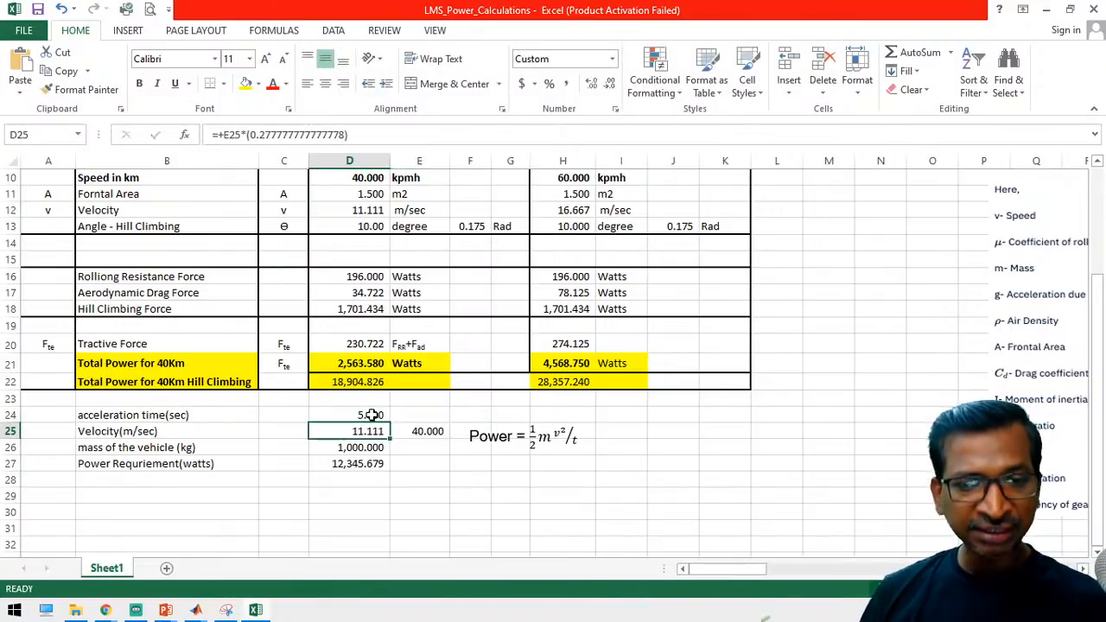
left_click(372, 415)
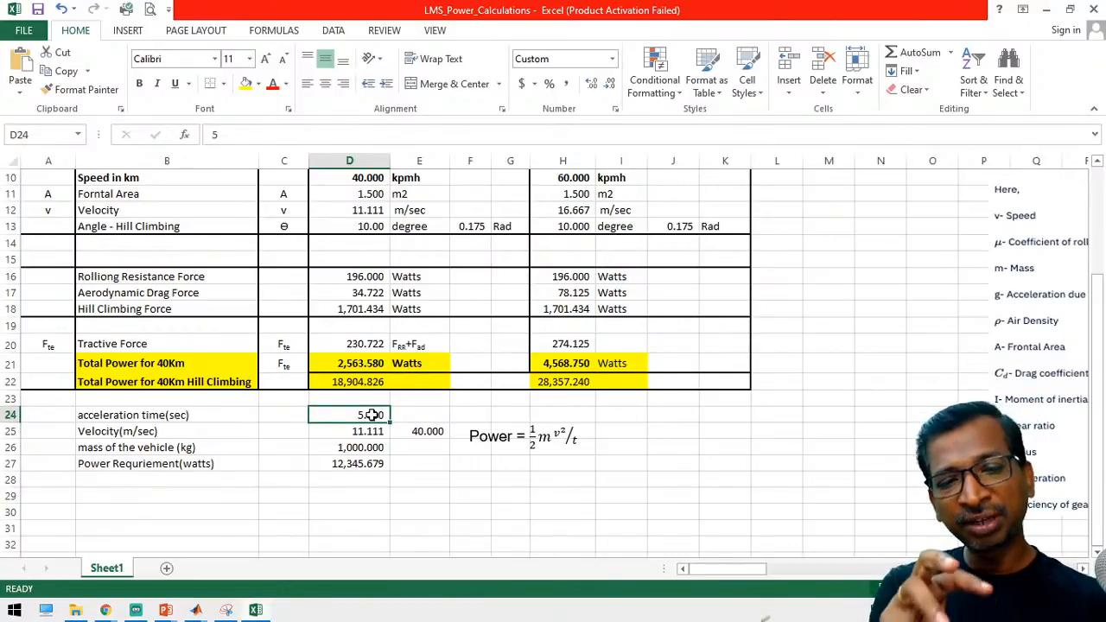
type("1")
key("Return")
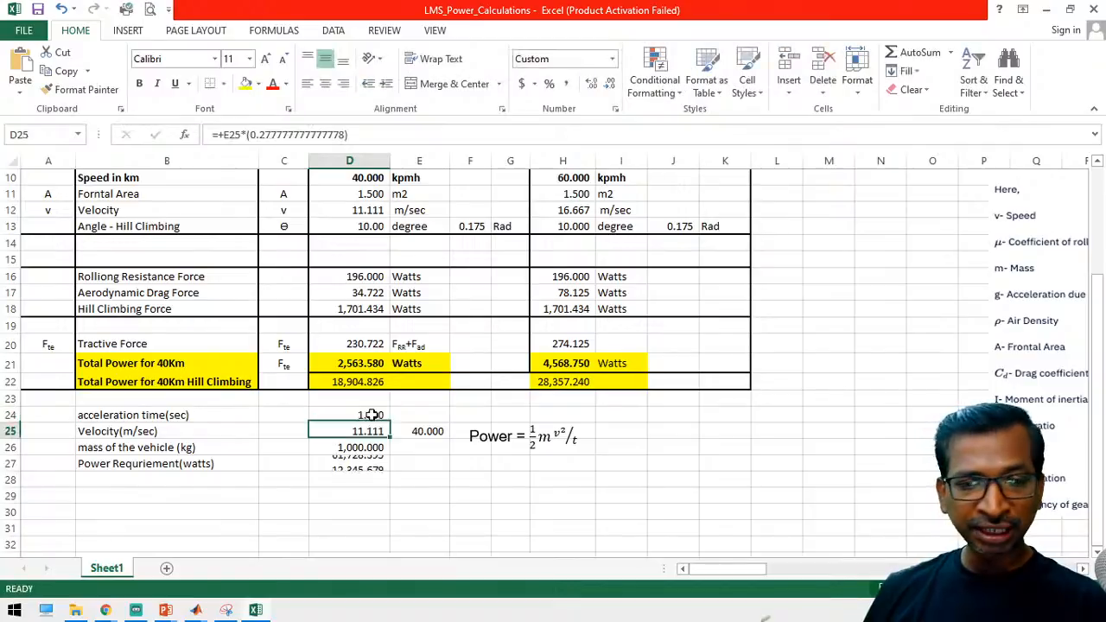
left_click(380, 490)
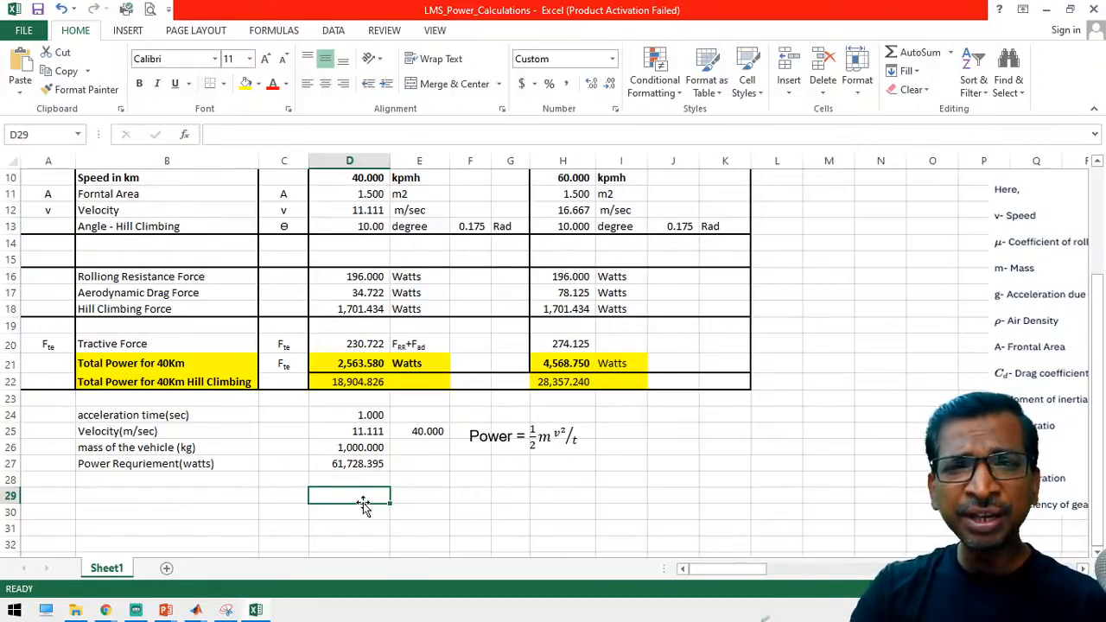
Set the acceleration time in D24 to 20 seconds.
left_click(348, 410)
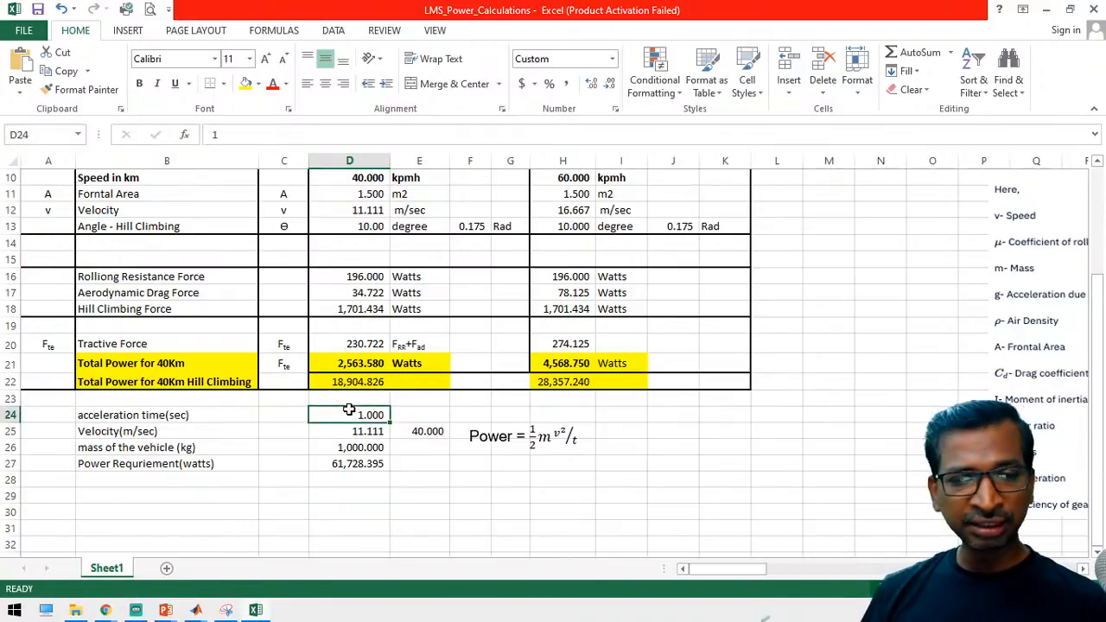
type("20")
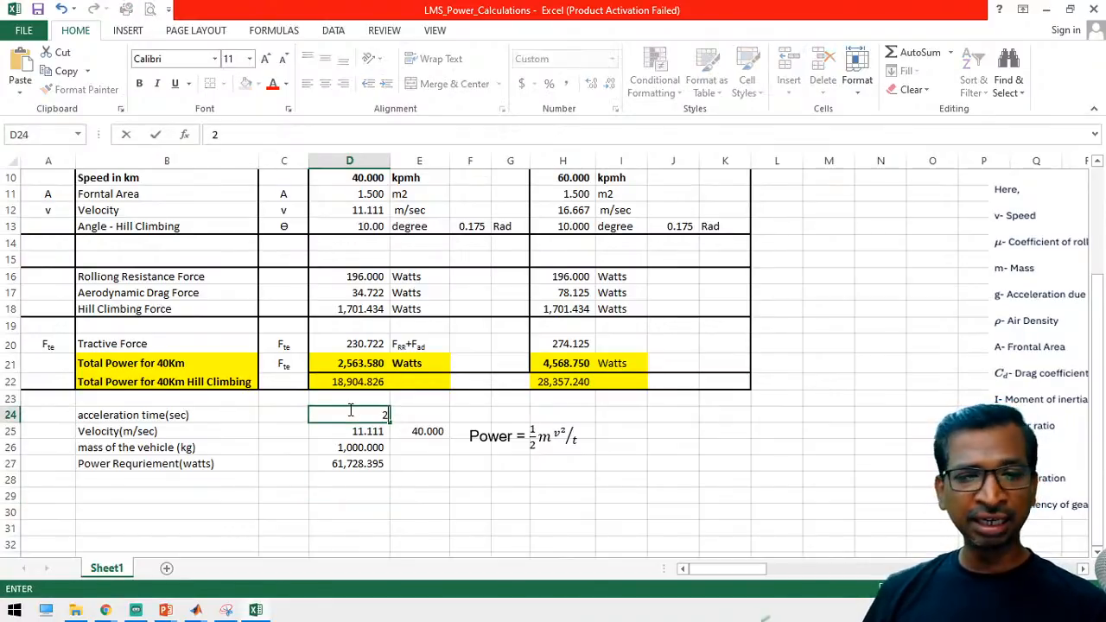
key("Return")
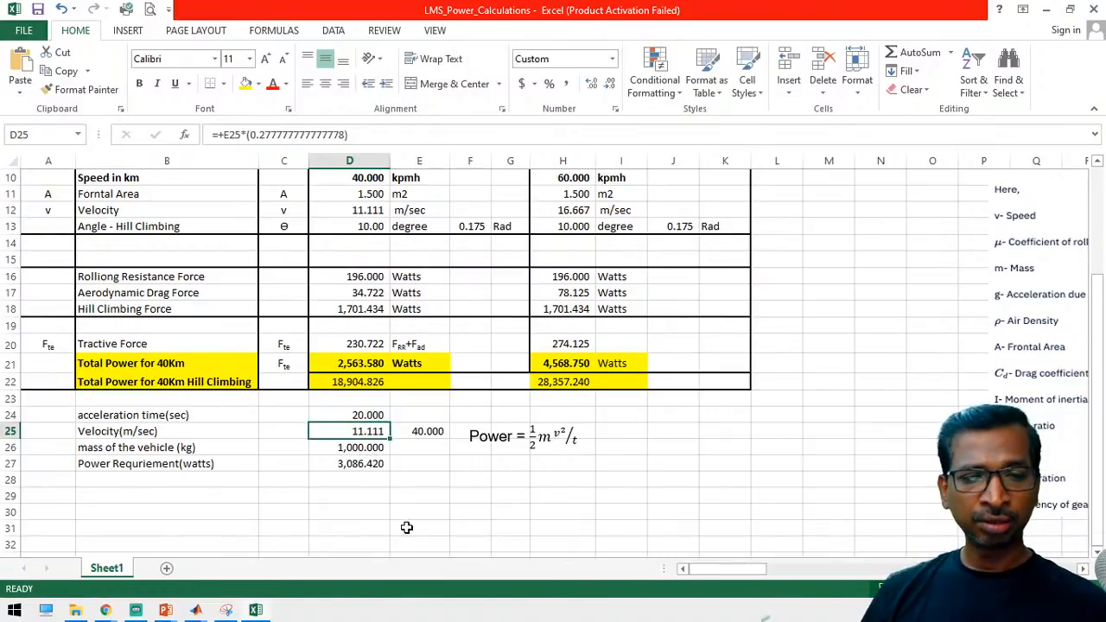
left_click(407, 510)
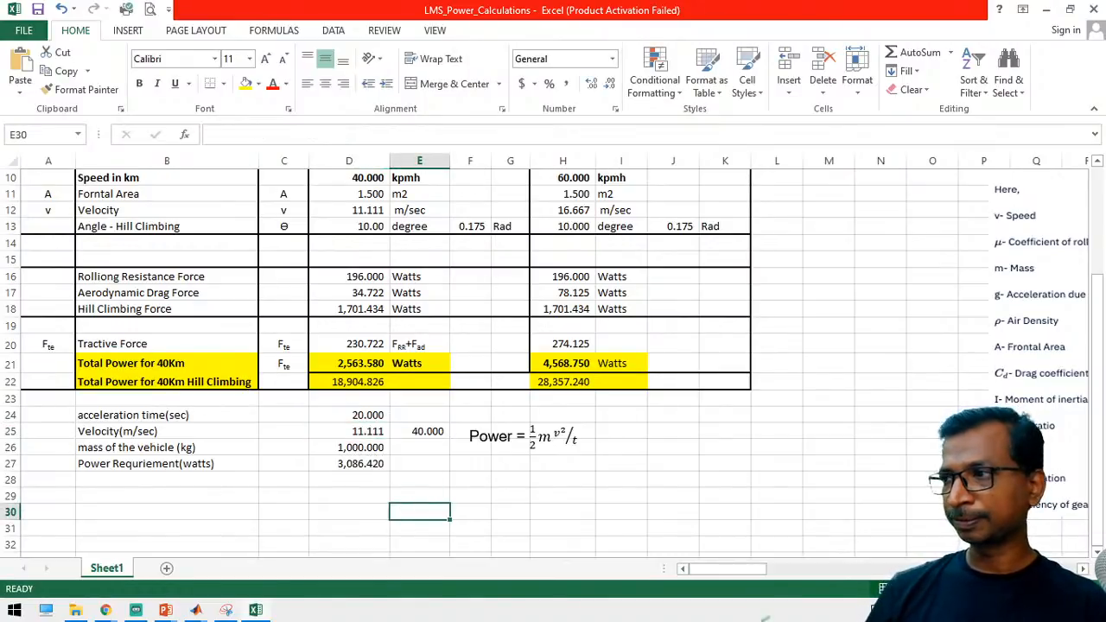
Minimize the power calculations workbook and return to the d4exp3 model in Simulink.
key("alt+Tab")
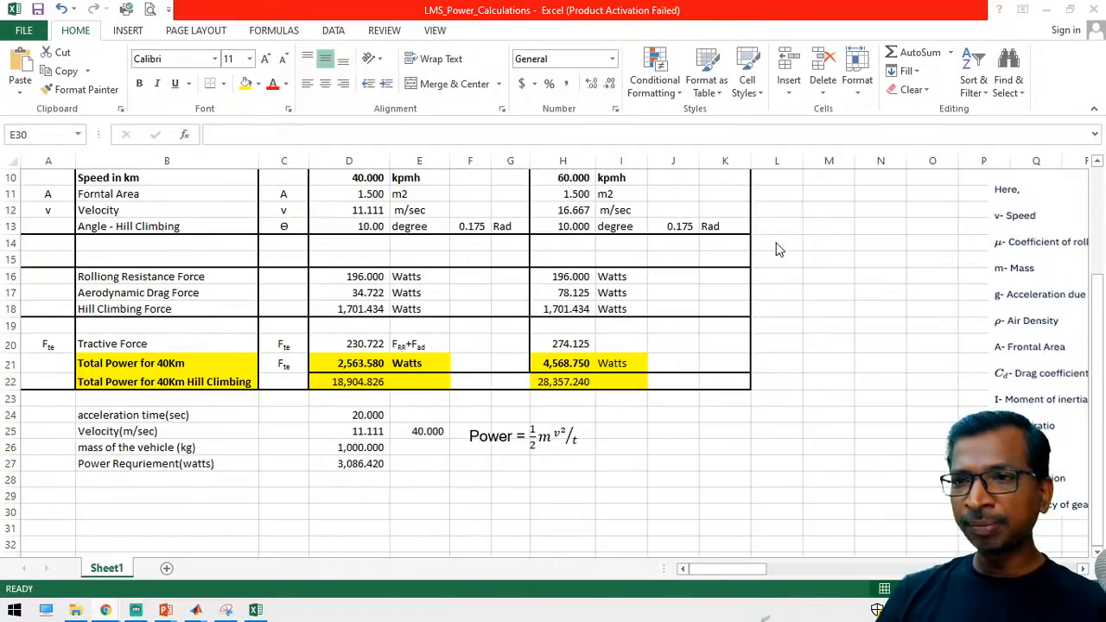
left_click(1045, 15)
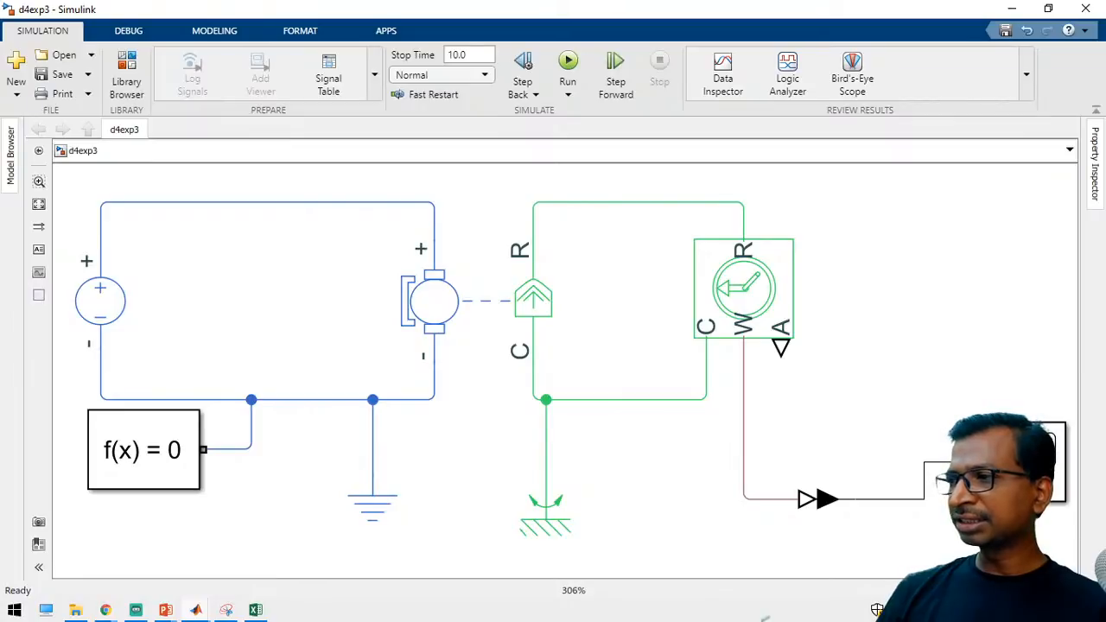
key("alt+Tab")
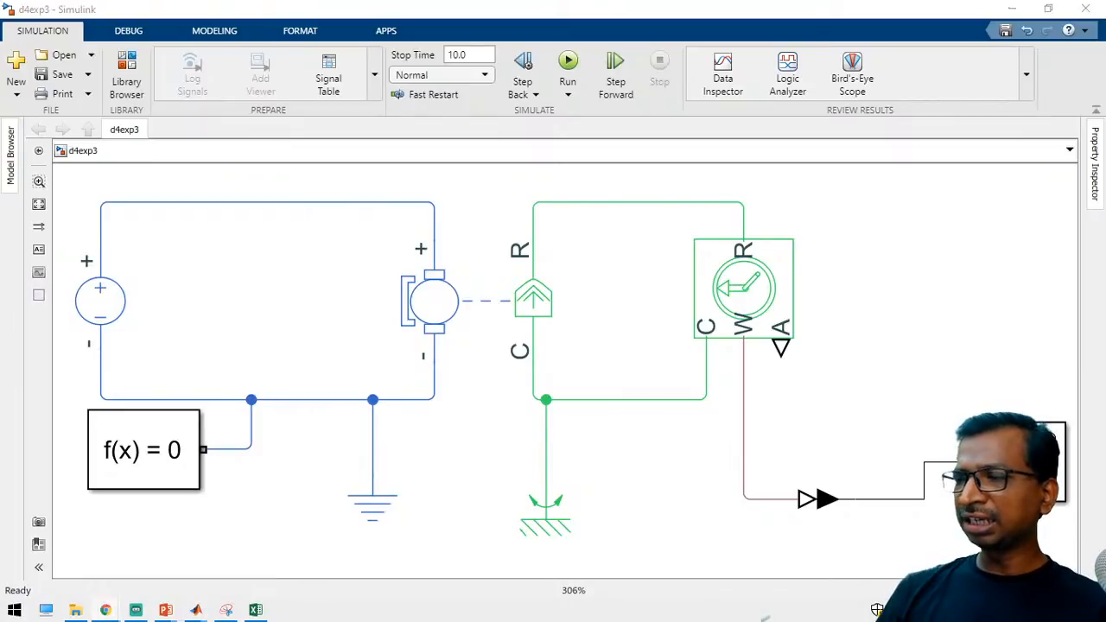